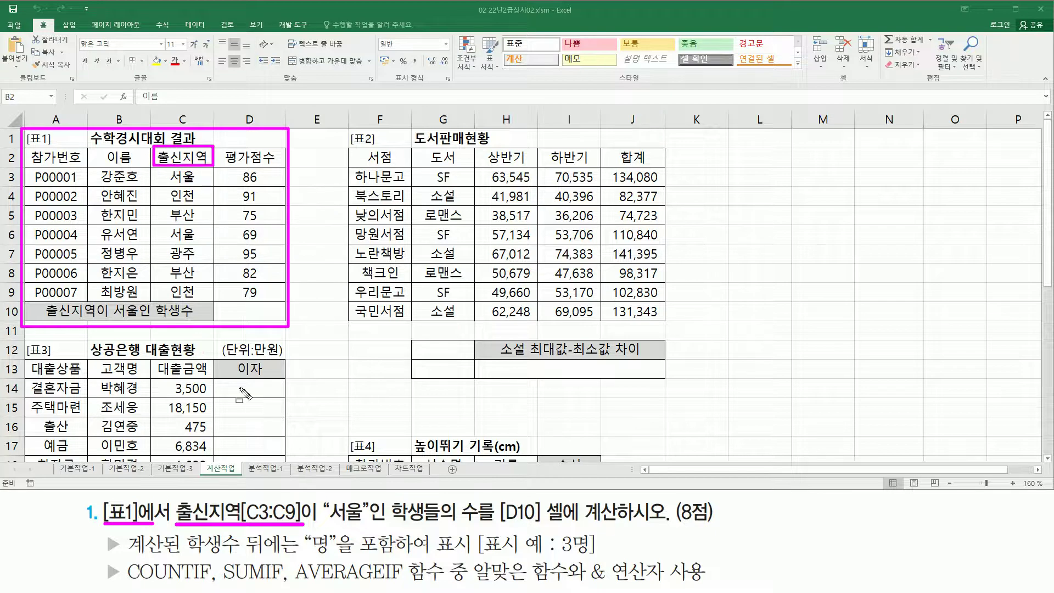
mouse_move(321, 497)
mouse_down()
mouse_move(336, 517)
mouse_move(384, 528)
mouse_move(640, 526)
mouse_up()
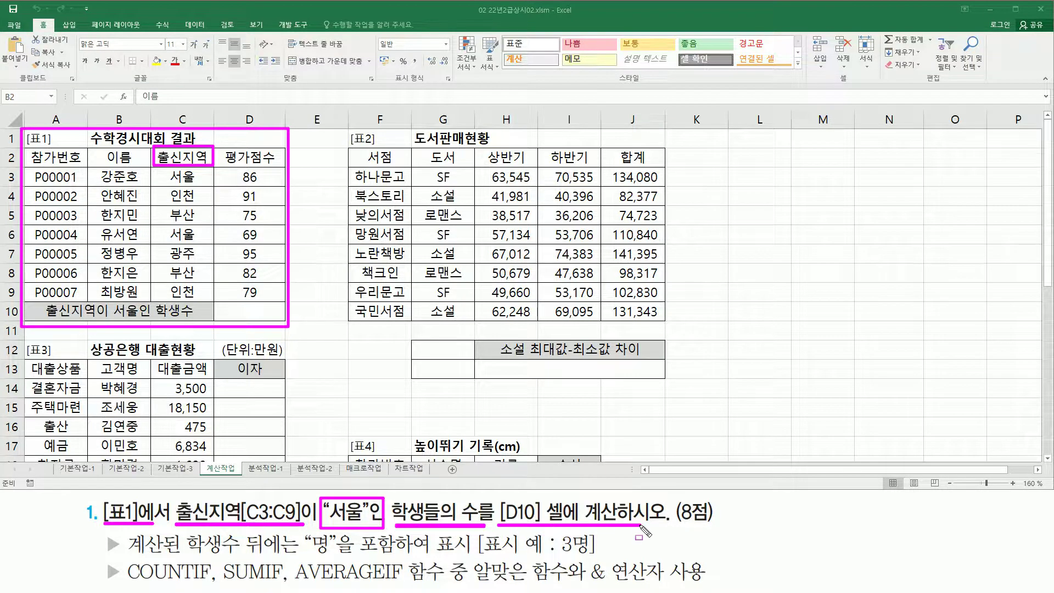
drag(226, 303, 279, 319)
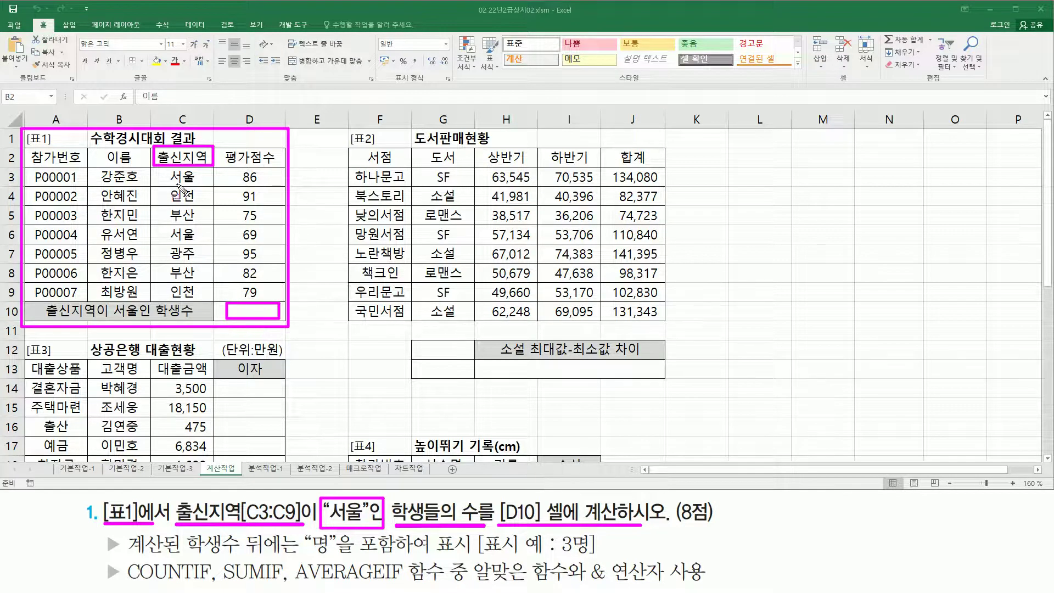
drag(171, 185, 199, 186)
drag(170, 240, 203, 240)
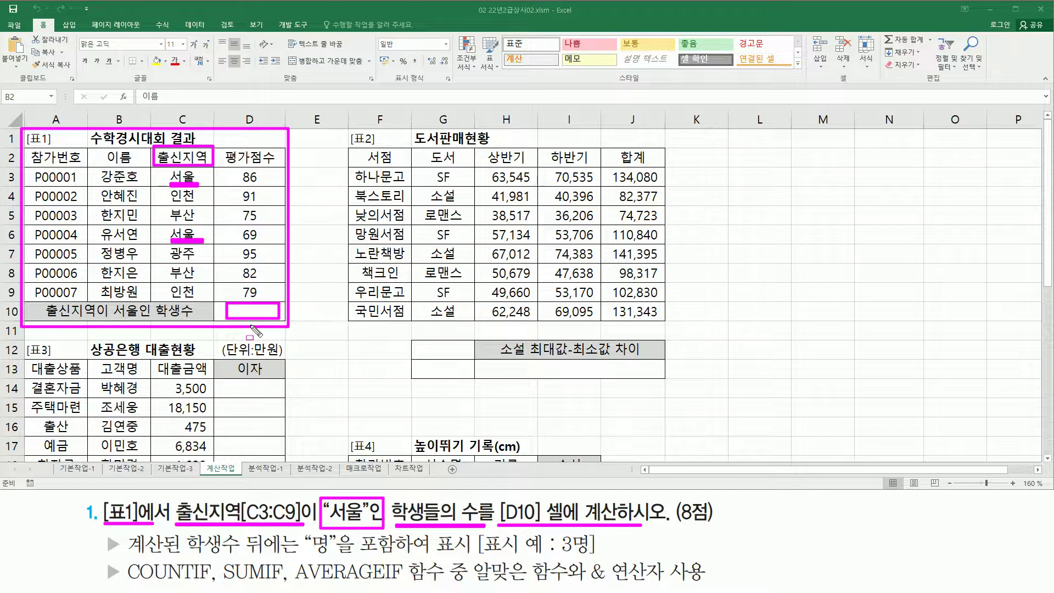
mouse_move(128, 554)
mouse_down()
mouse_move(331, 549)
mouse_move(332, 561)
mouse_up()
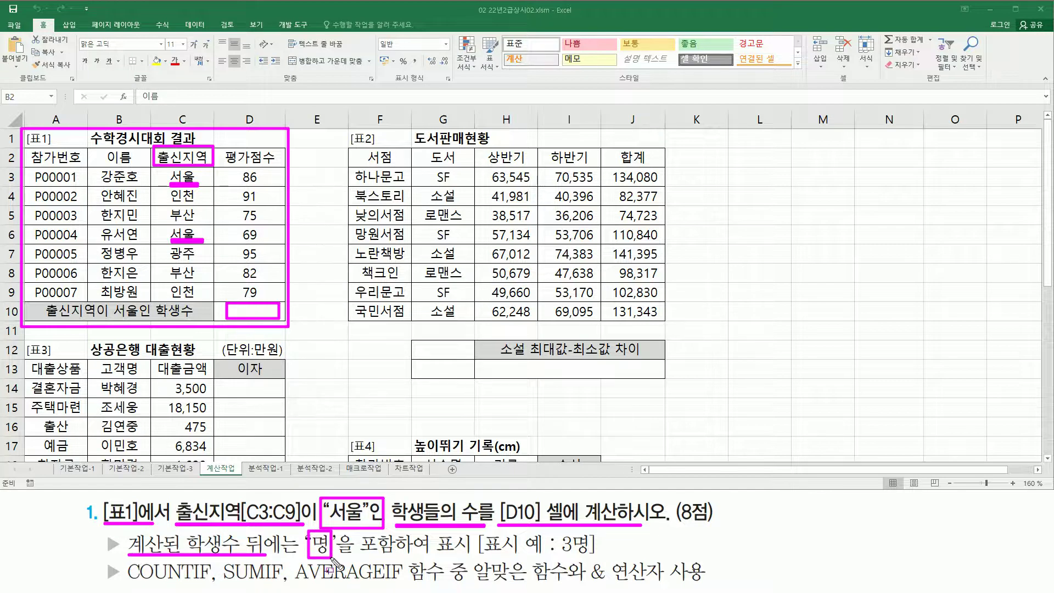
drag(560, 558, 589, 557)
click(586, 571)
drag(592, 561, 592, 531)
key(e)
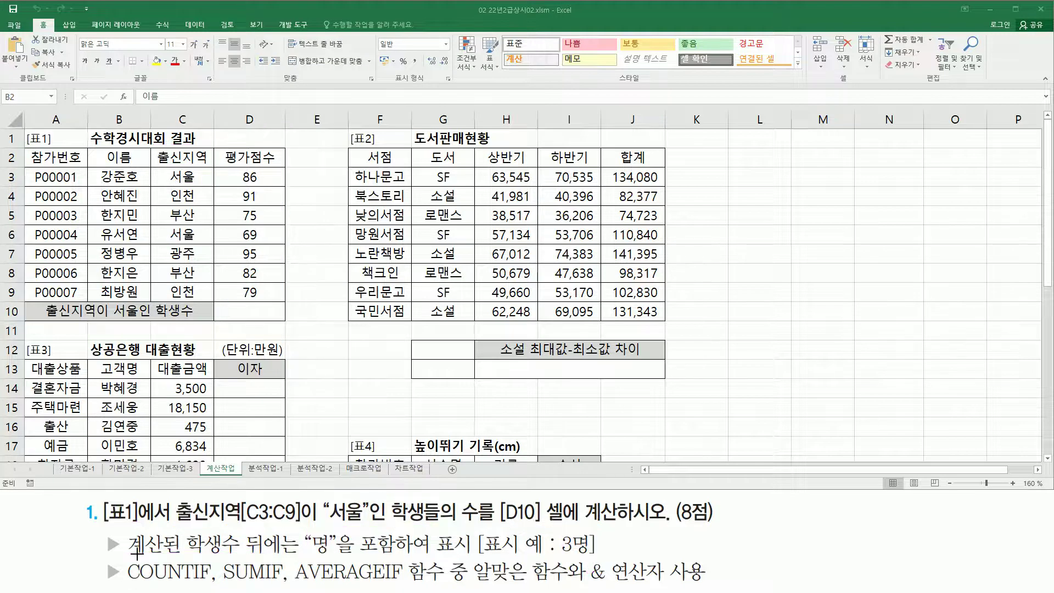
drag(122, 584, 407, 584)
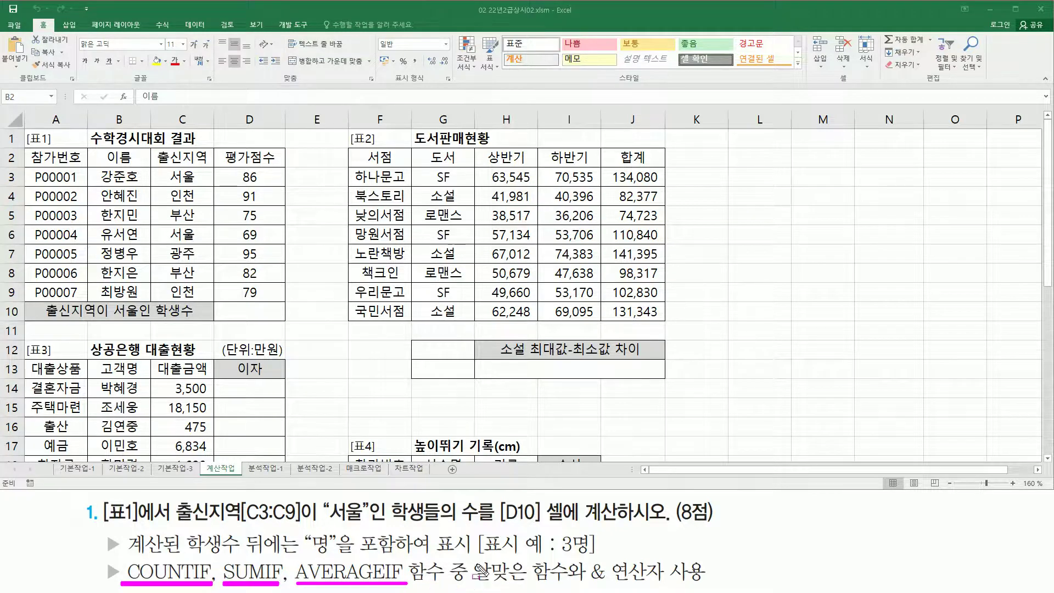
drag(474, 558, 574, 588)
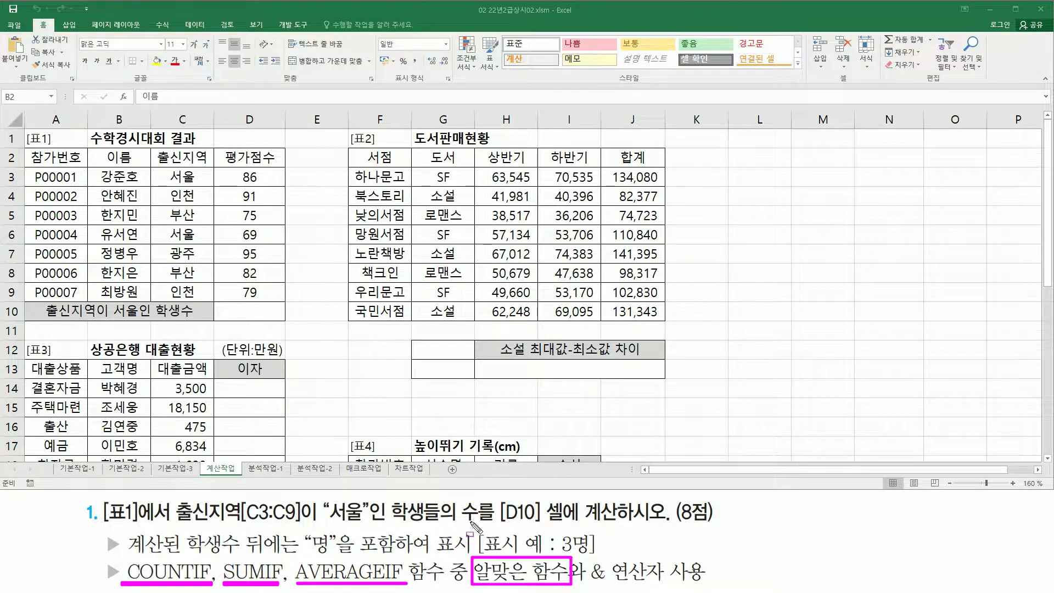
mouse_move(123, 555)
mouse_down()
mouse_move(144, 576)
mouse_move(213, 586)
mouse_up()
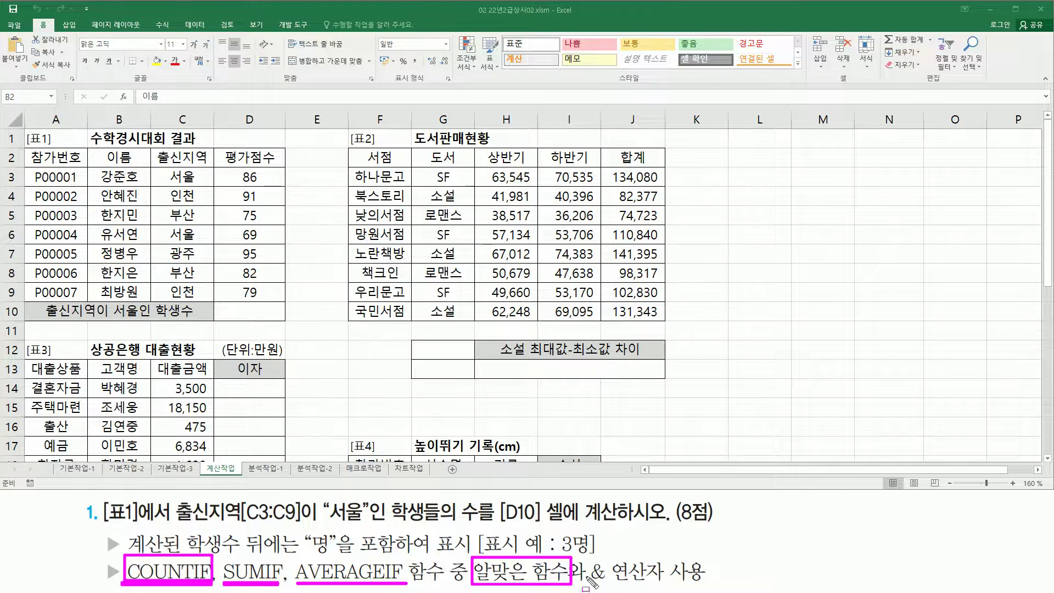
drag(614, 584, 705, 584)
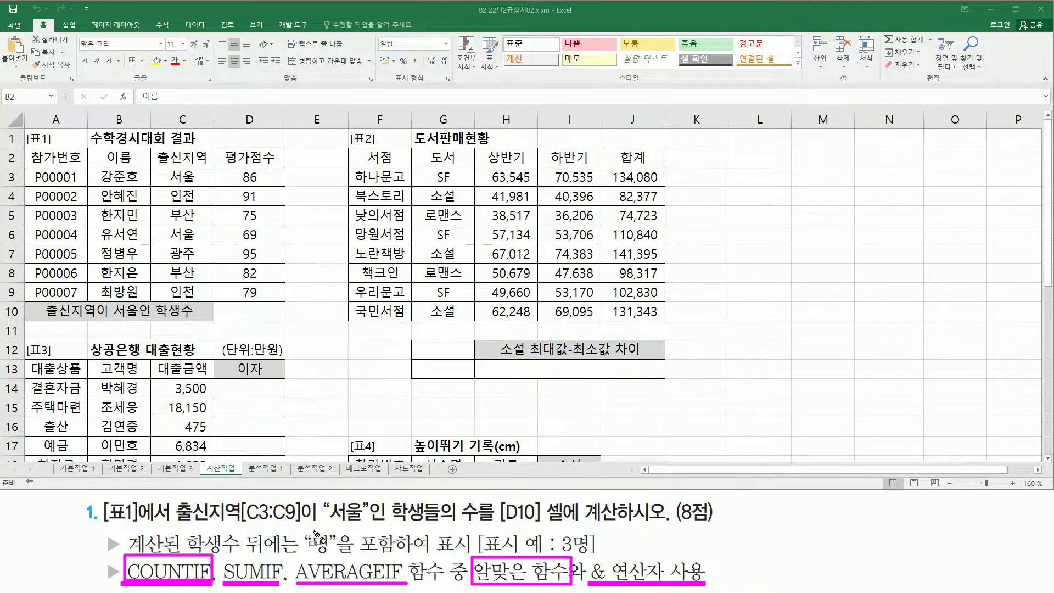
drag(301, 528, 340, 558)
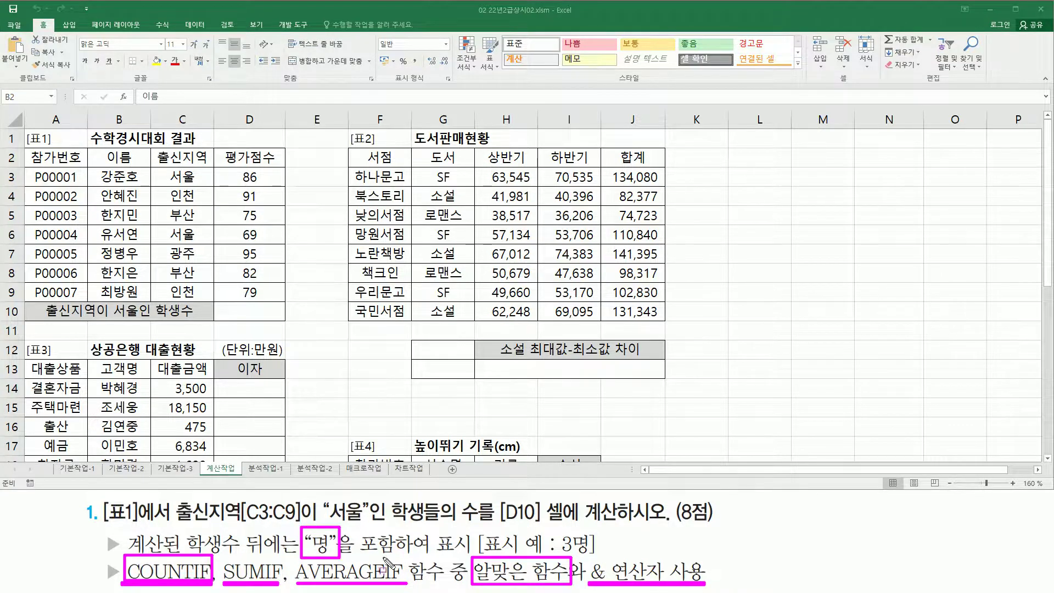
mouse_move(559, 554)
mouse_down()
mouse_move(590, 553)
mouse_move(593, 531)
mouse_up()
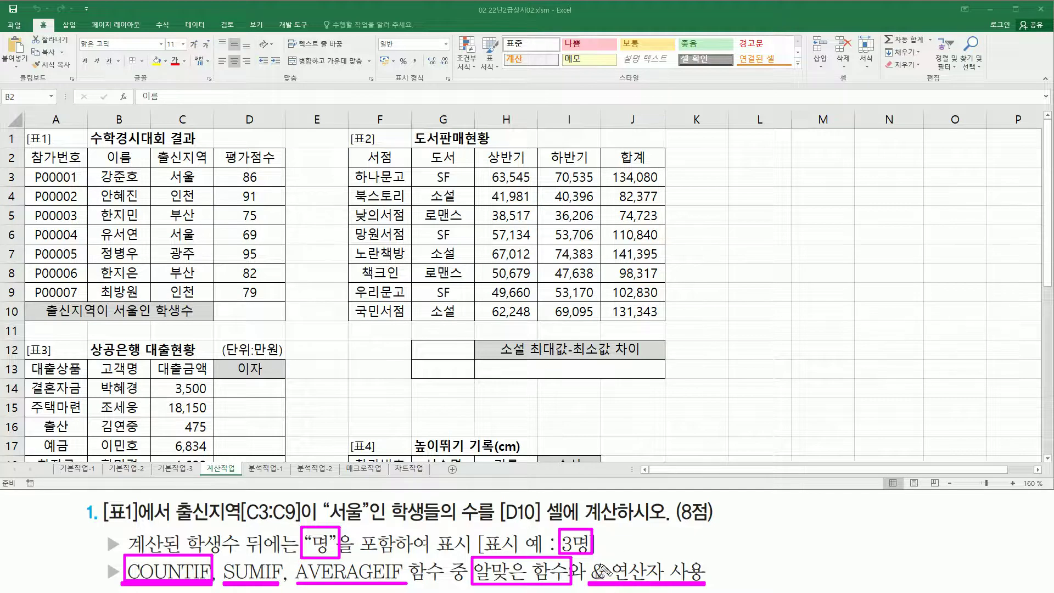
key(Escape)
Enter the syntax note countif( 조건범위 , "조건" ) as plain text in cell L3.
click(733, 176)
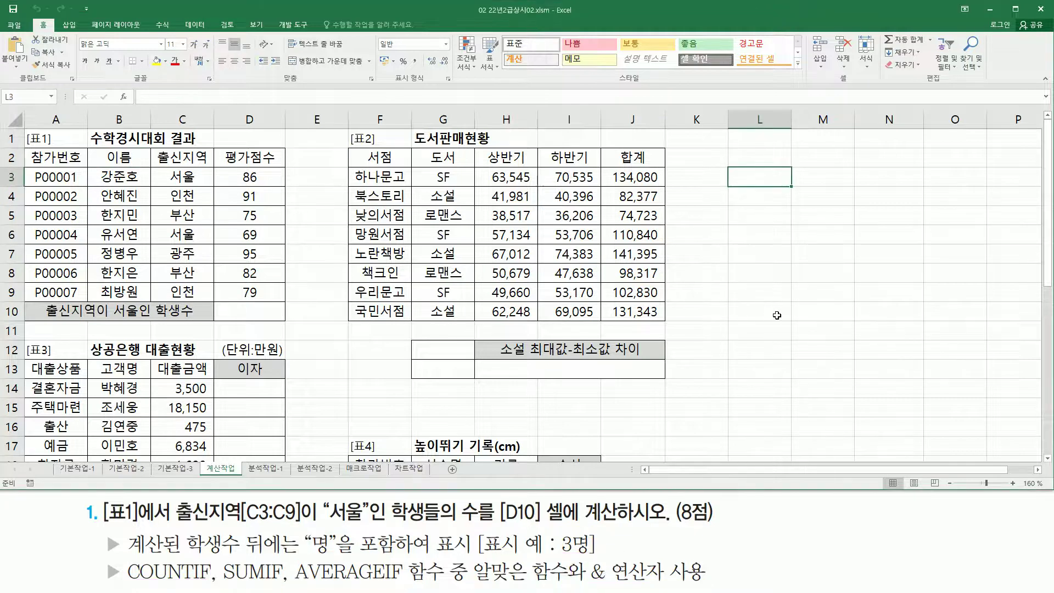
text(coun)
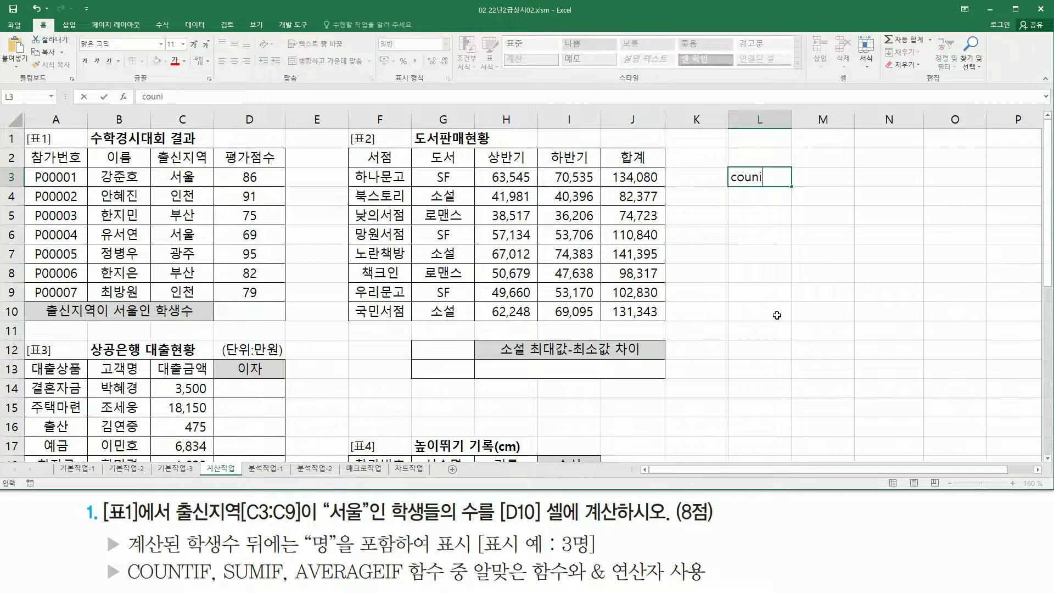
text(tif( 조건ㅂ범위 , "조건")
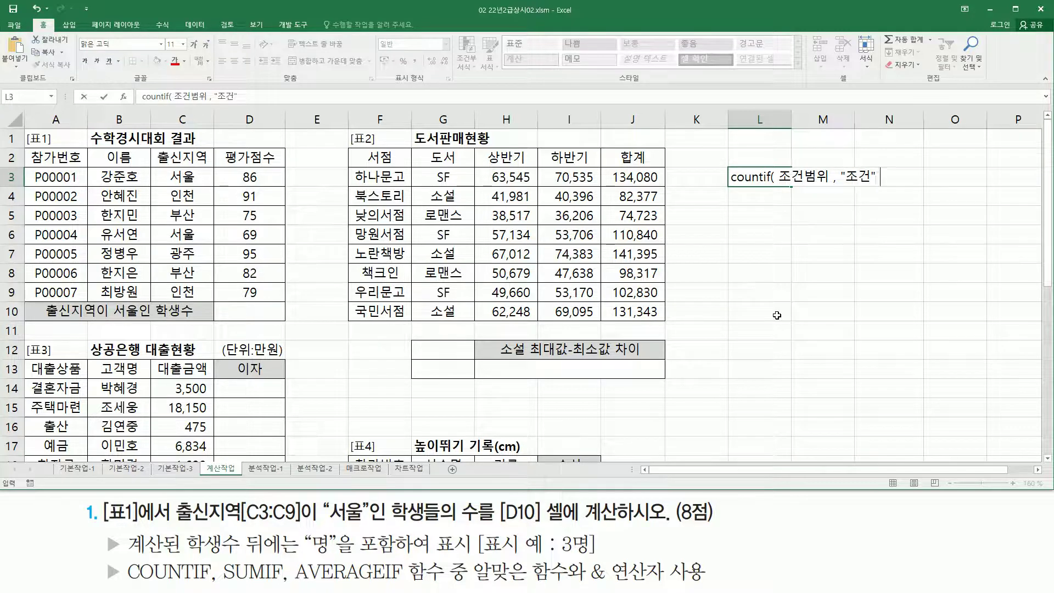
text( ))
key(Return)
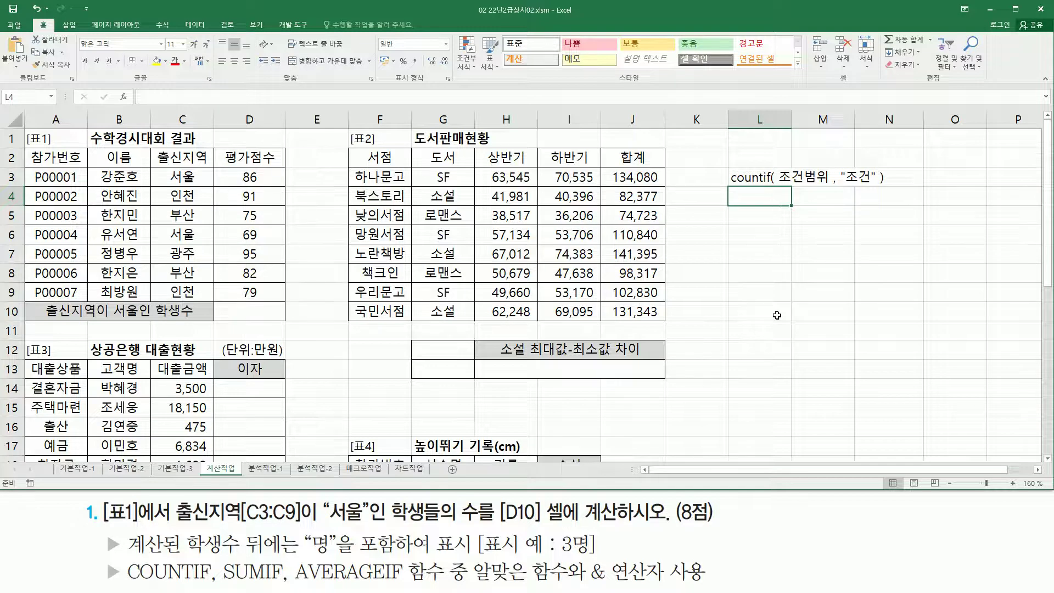
Enter a COUNTIF formula in cell D10 that counts the "서울" entries in the 출신지역 range C3:C9.
click(227, 312)
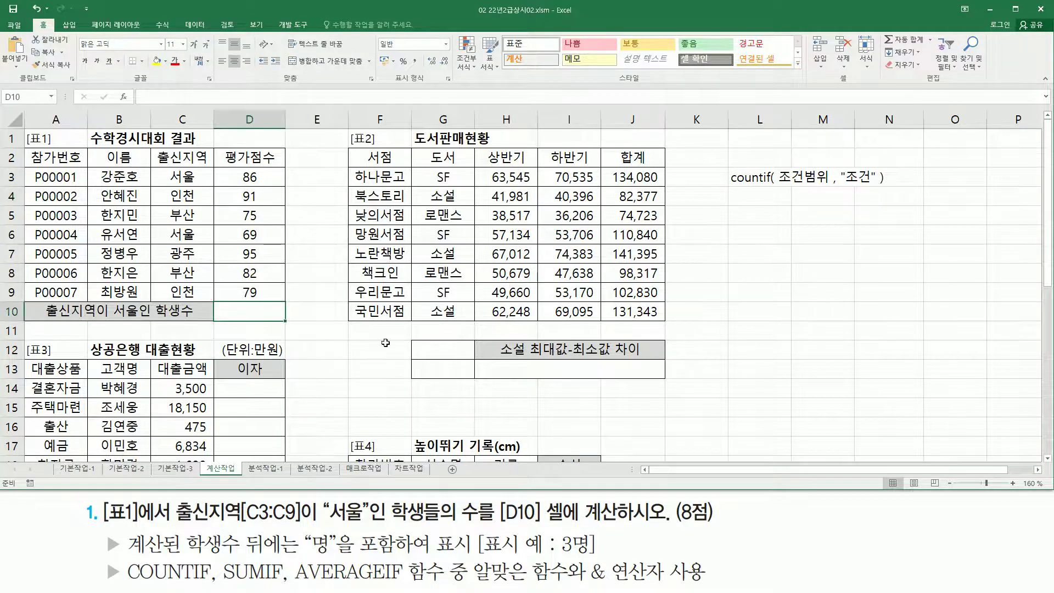
text(=countif()
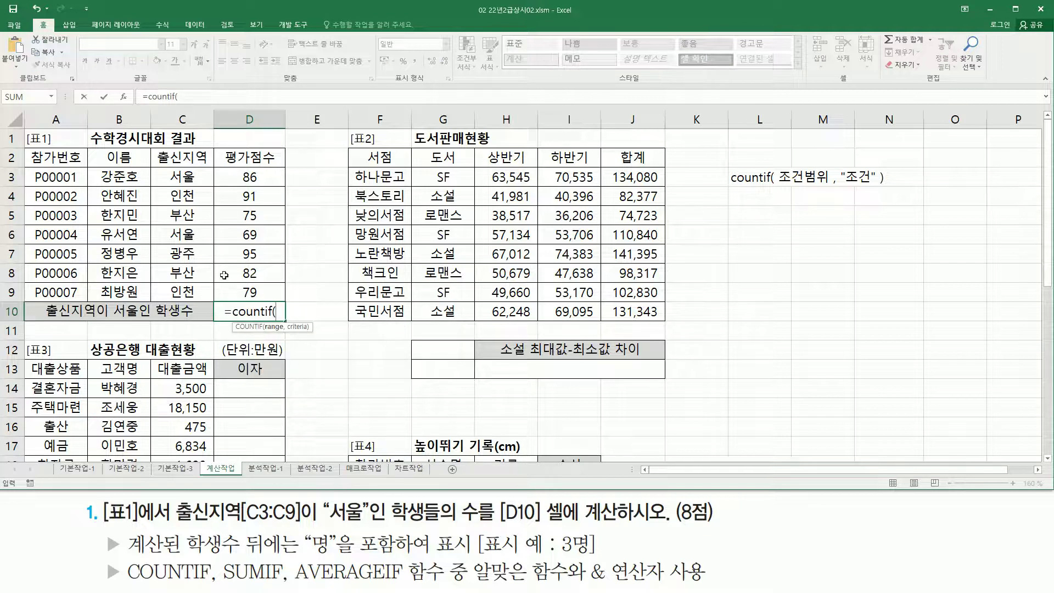
drag(192, 176, 190, 290)
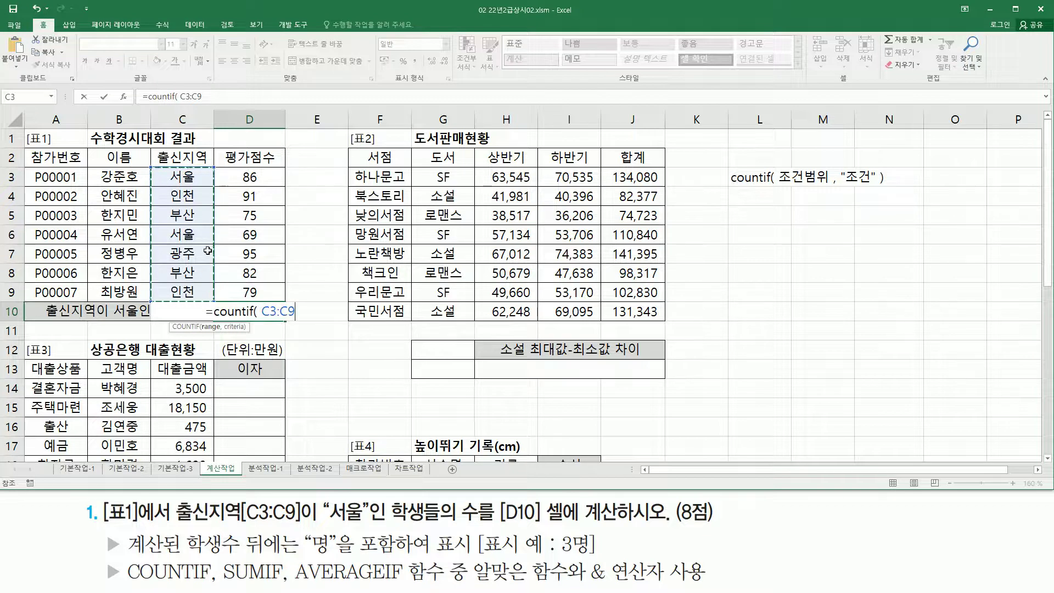
text(, ")
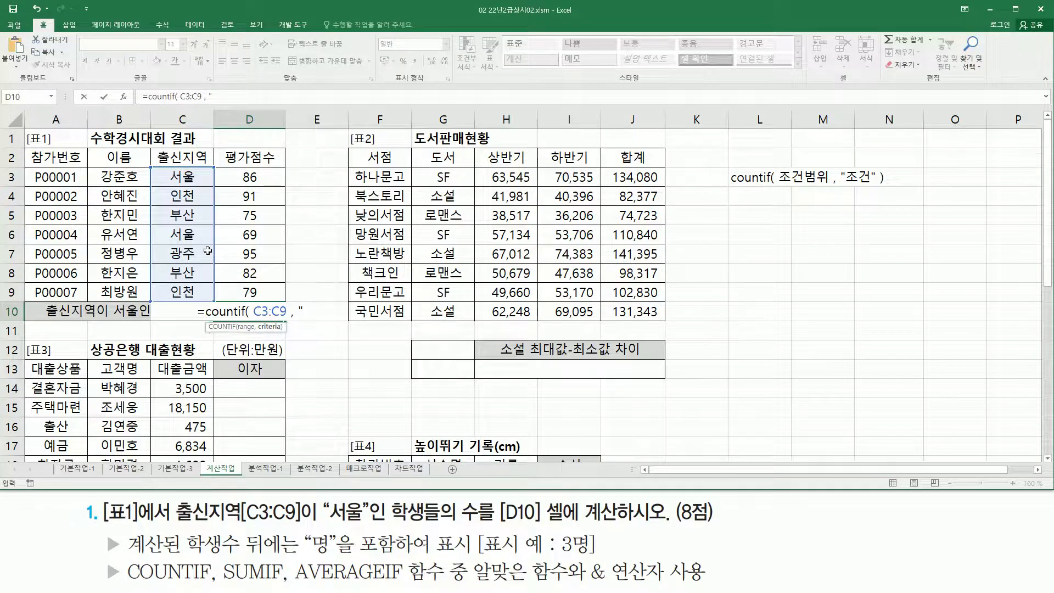
text(서울")
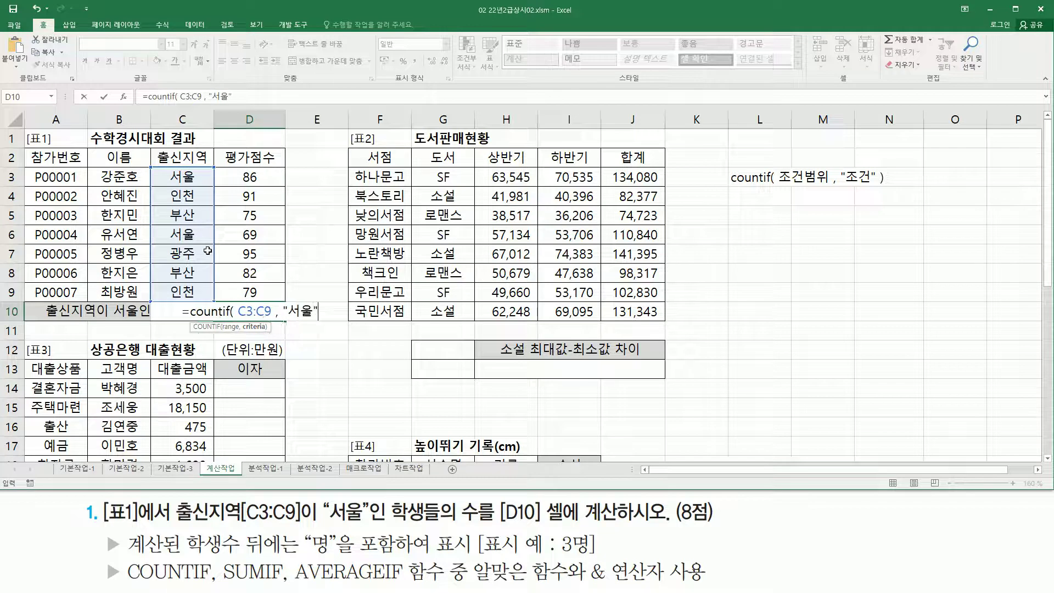
text( ))
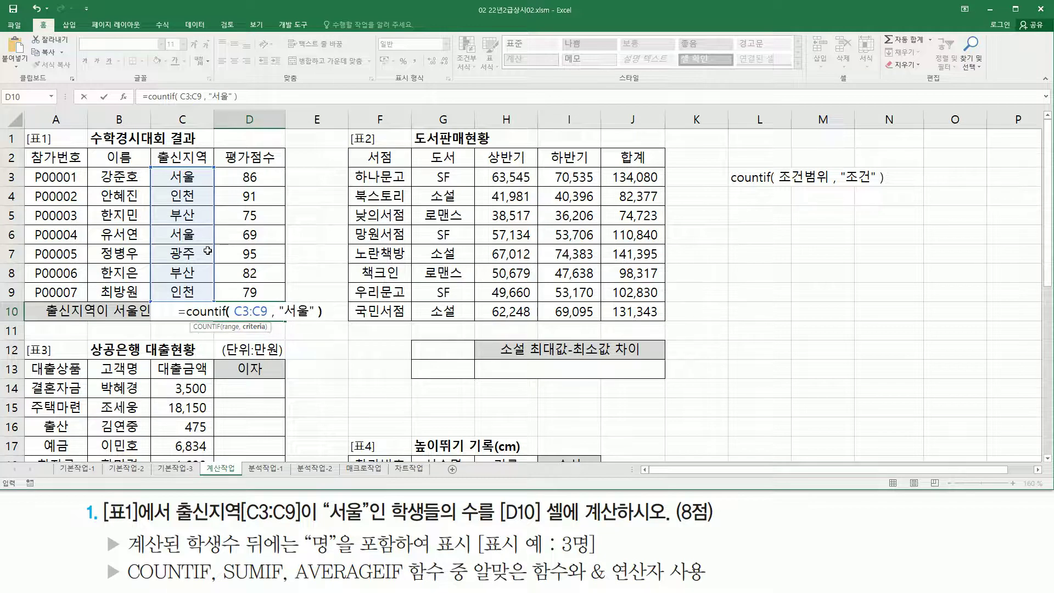
drag(172, 167, 200, 285)
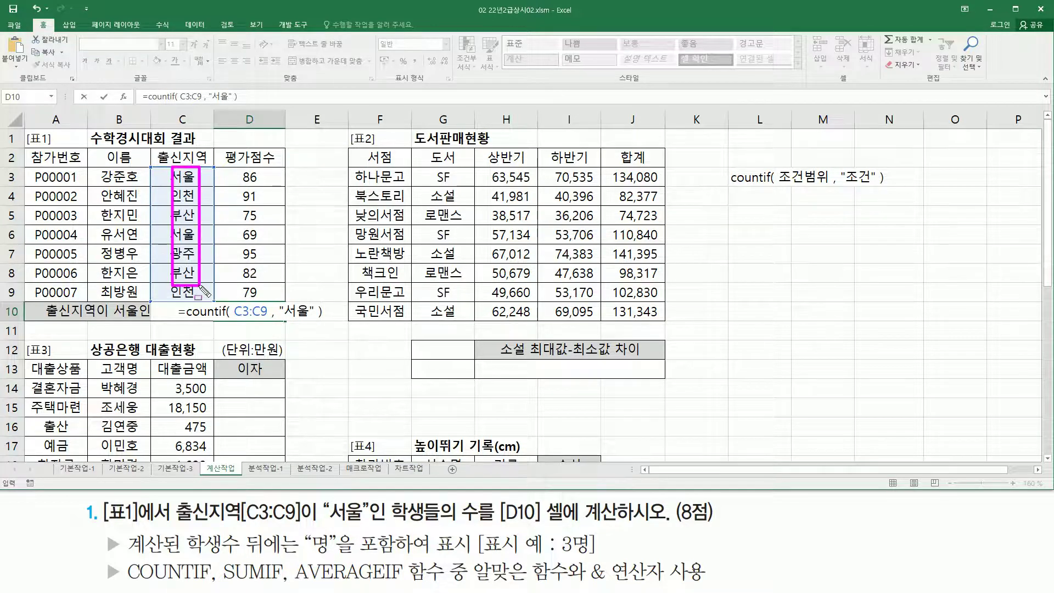
drag(280, 318, 307, 317)
drag(187, 318, 221, 319)
key(Escape)
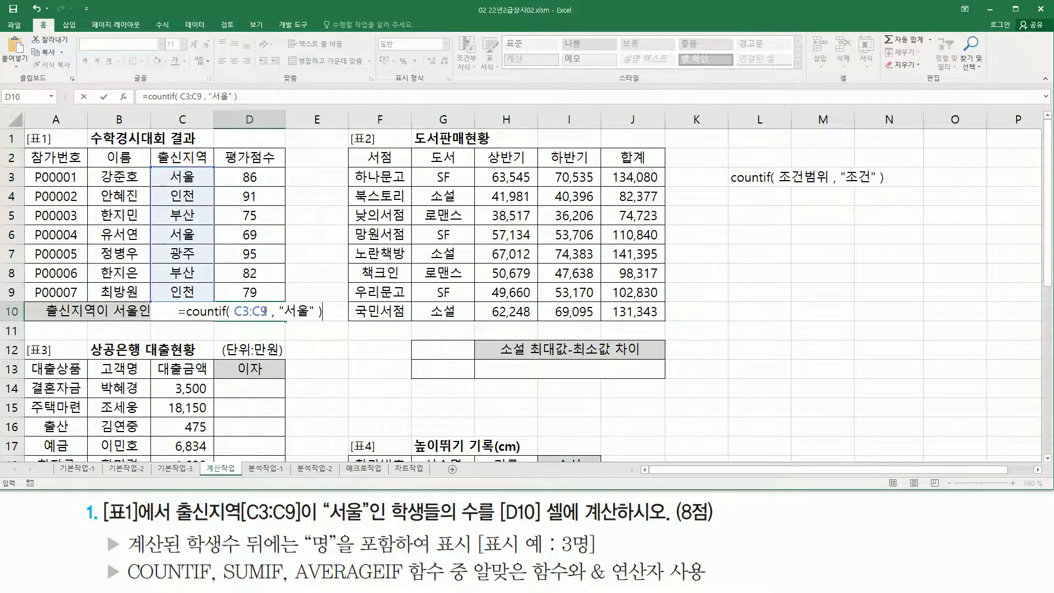
key(Return)
Extend the COUNTIF formula in D10 with & "명" so the unit follows the count.
click(257, 312)
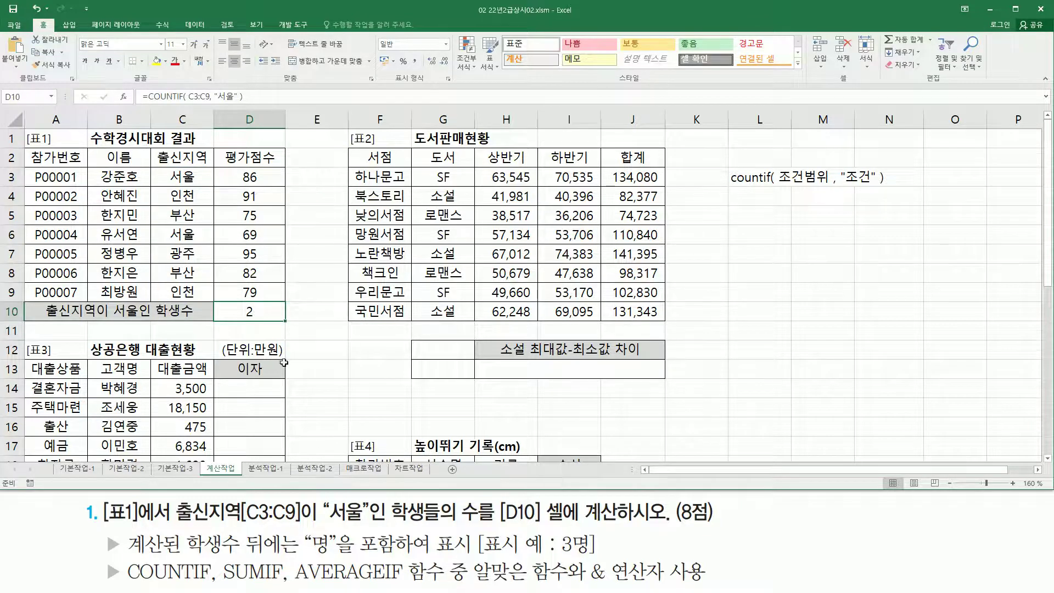
mouse_move(306, 529)
mouse_down()
mouse_move(338, 560)
mouse_move(395, 558)
mouse_up()
key(Escape)
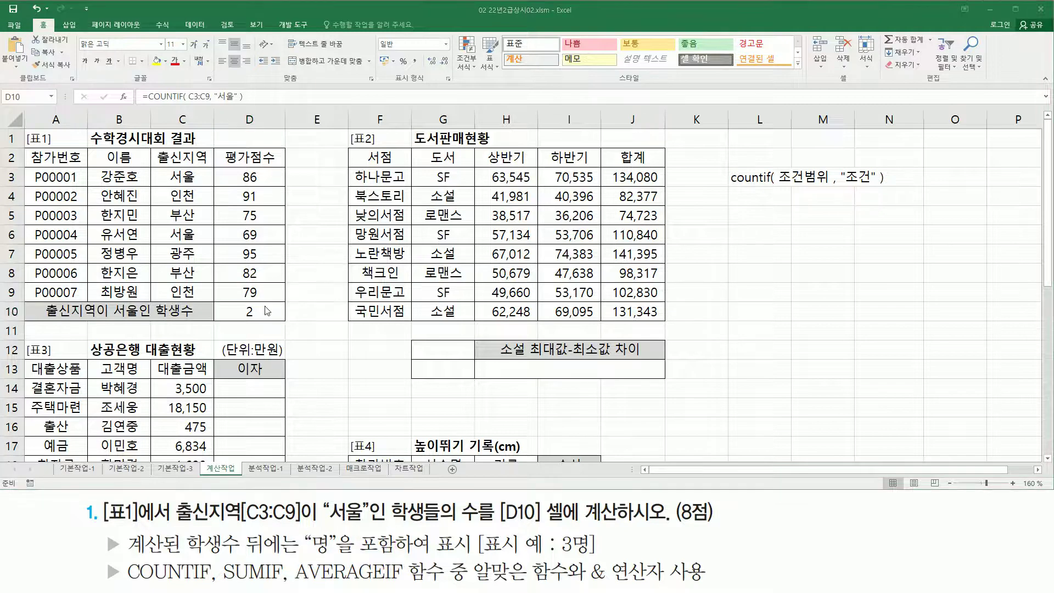
double_click(261, 311)
click(332, 314)
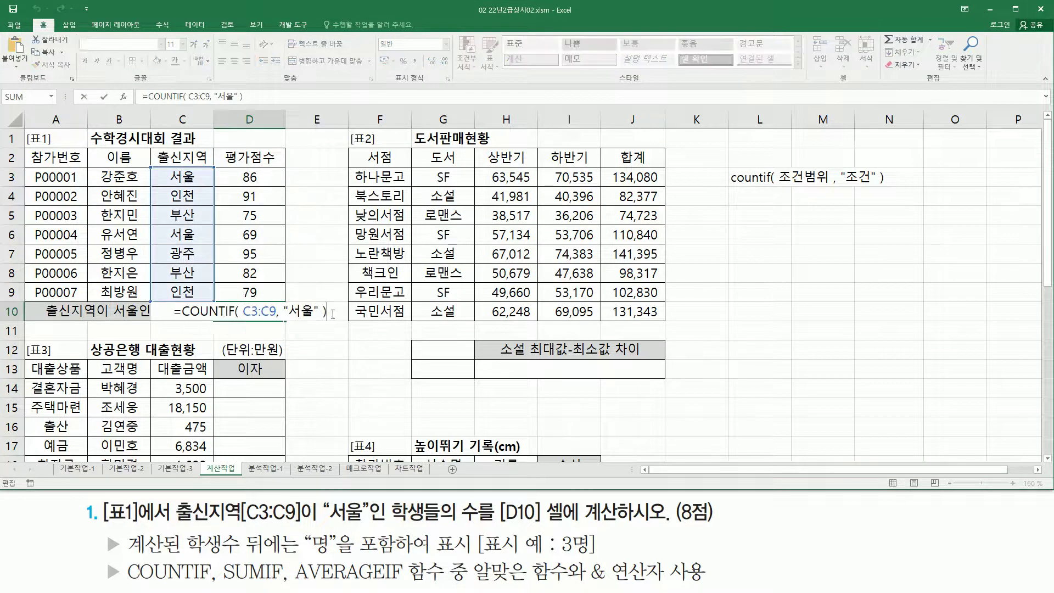
text(&)
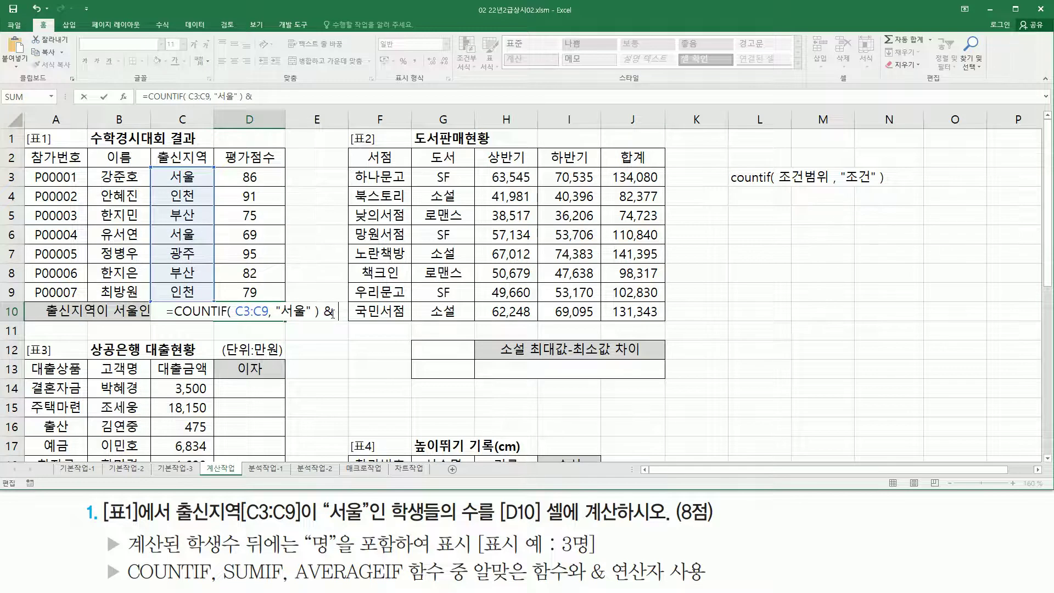
text( ")
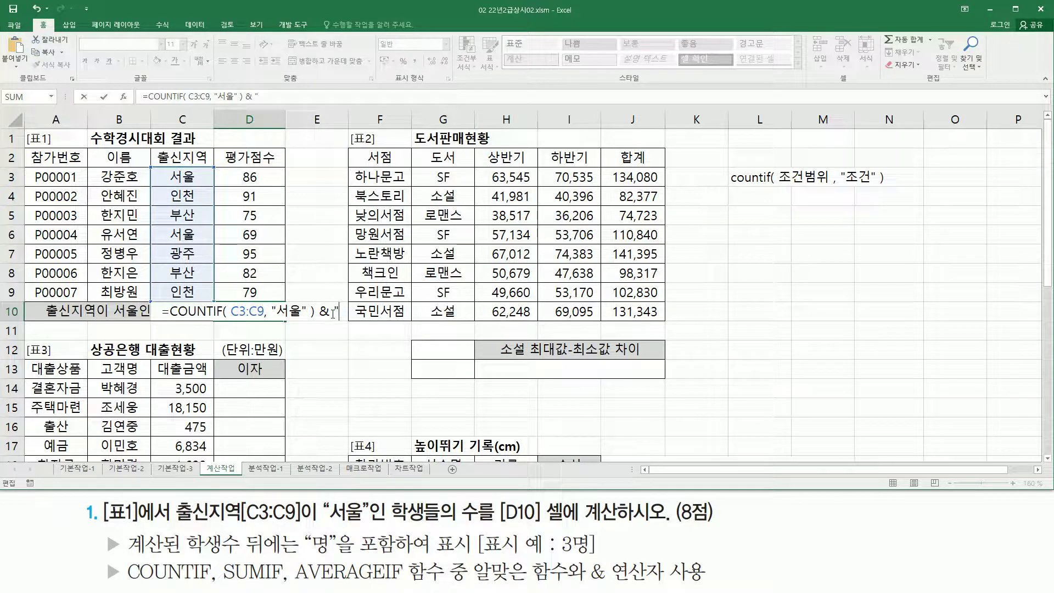
text(명)
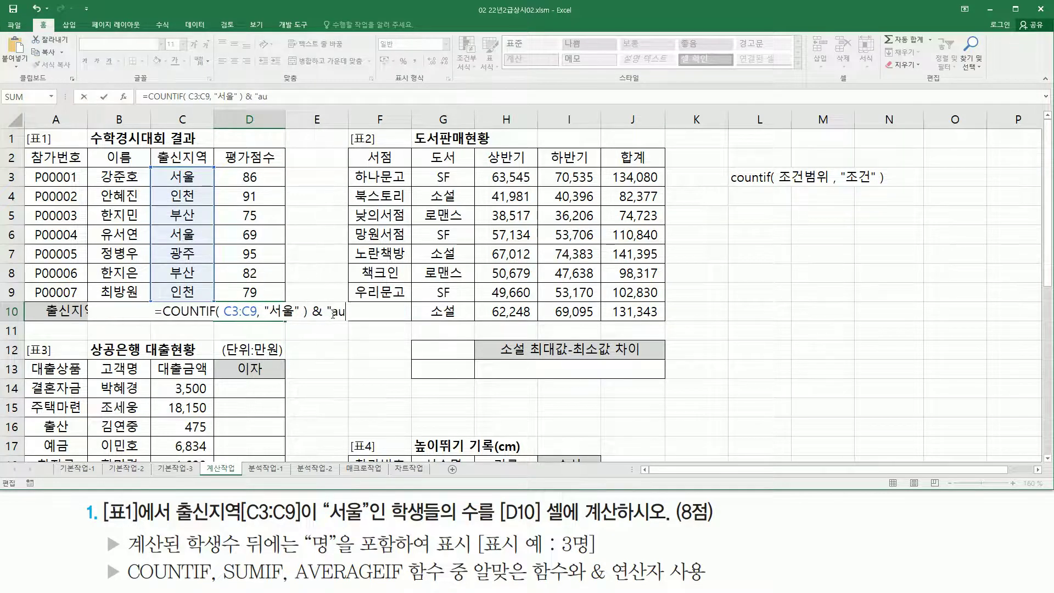
text(")
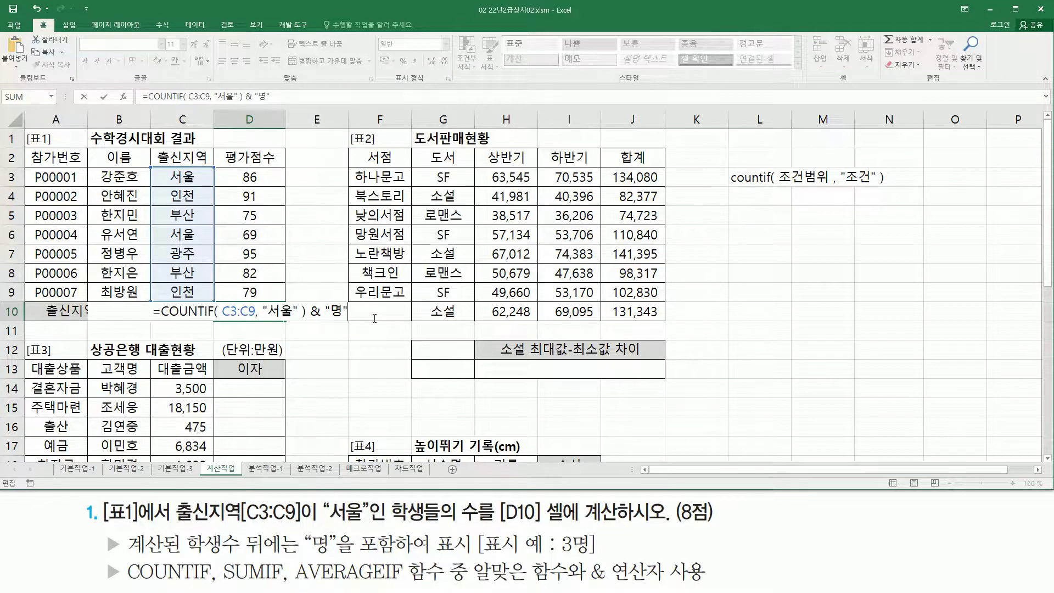
key(Return)
Copy the formula text from cell D10 and paste it into cell A11 below the 수학경시대회 결과 table.
click(250, 310)
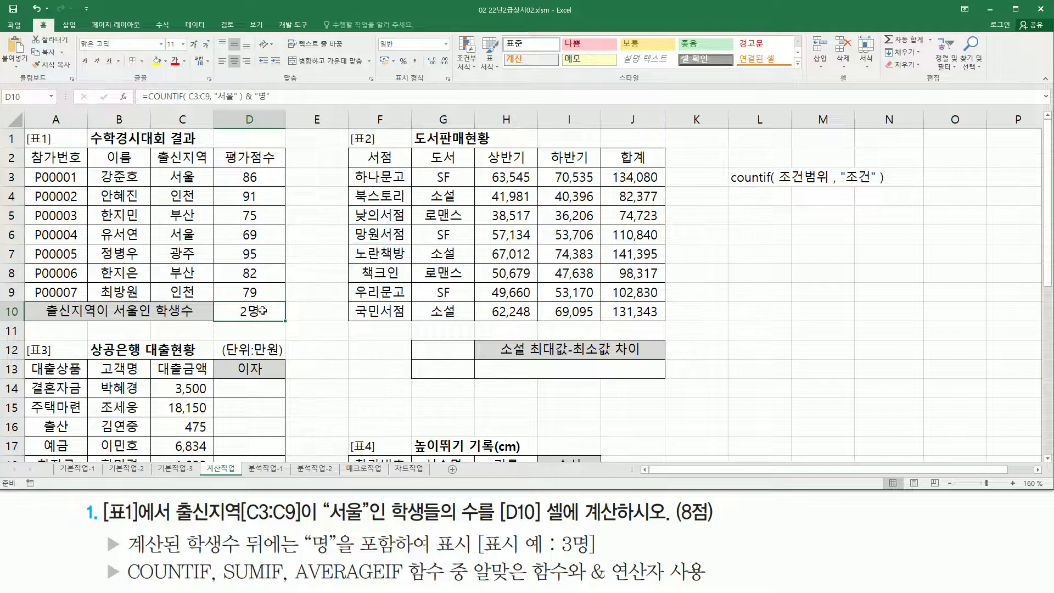
drag(279, 97, 140, 98)
key(ctrl+c)
key(Escape)
click(63, 332)
key(ctrl+v)
key(Return)
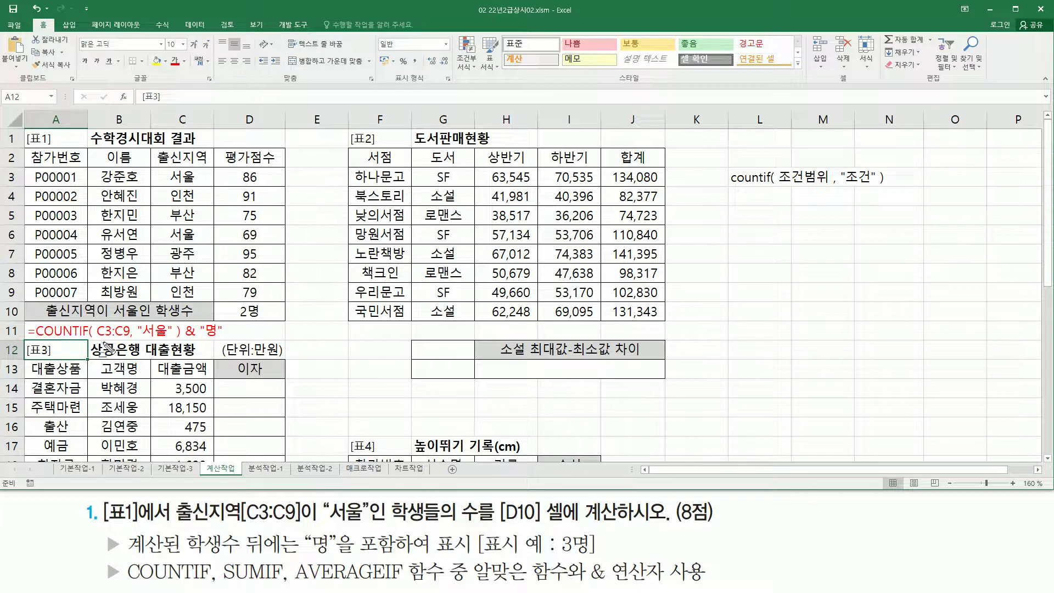
mouse_move(94, 345)
mouse_down()
mouse_move(175, 336)
mouse_move(176, 318)
mouse_up()
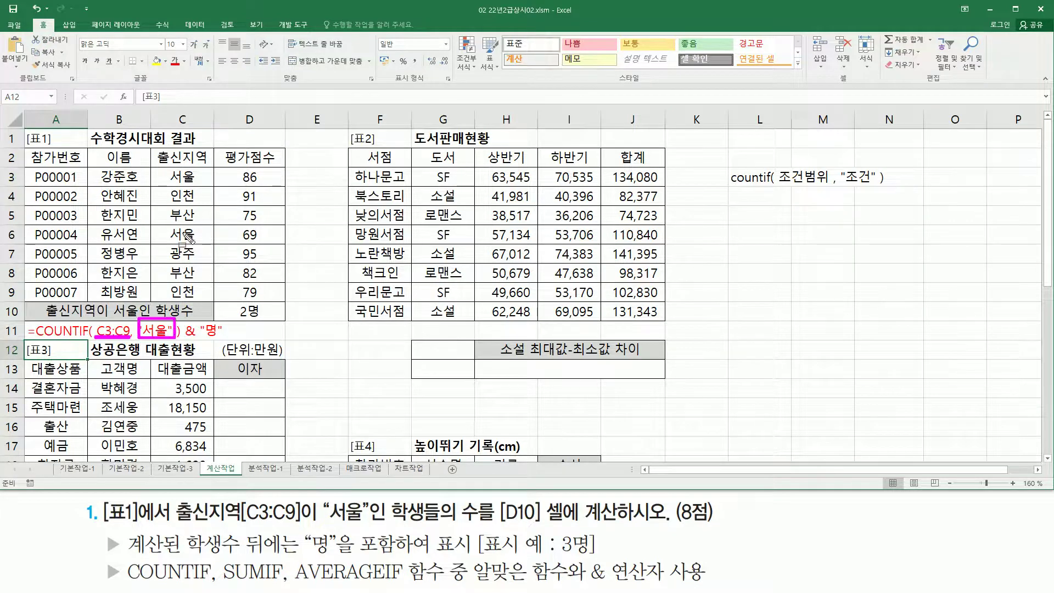
drag(166, 169, 199, 299)
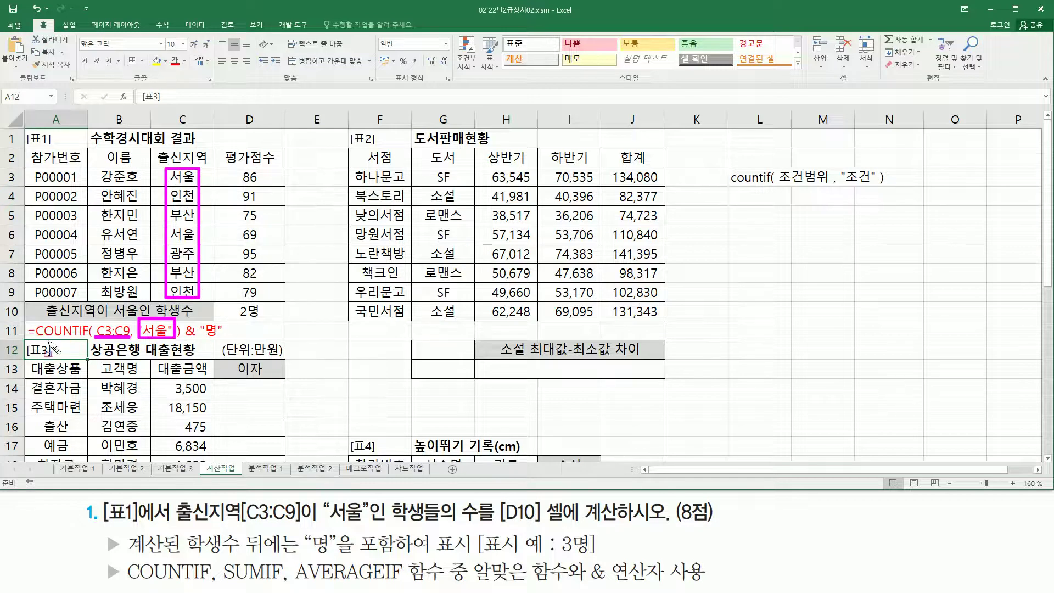
drag(35, 337, 77, 338)
mouse_move(185, 324)
mouse_down()
mouse_move(186, 341)
mouse_move(227, 341)
mouse_move(228, 318)
mouse_move(229, 346)
mouse_up()
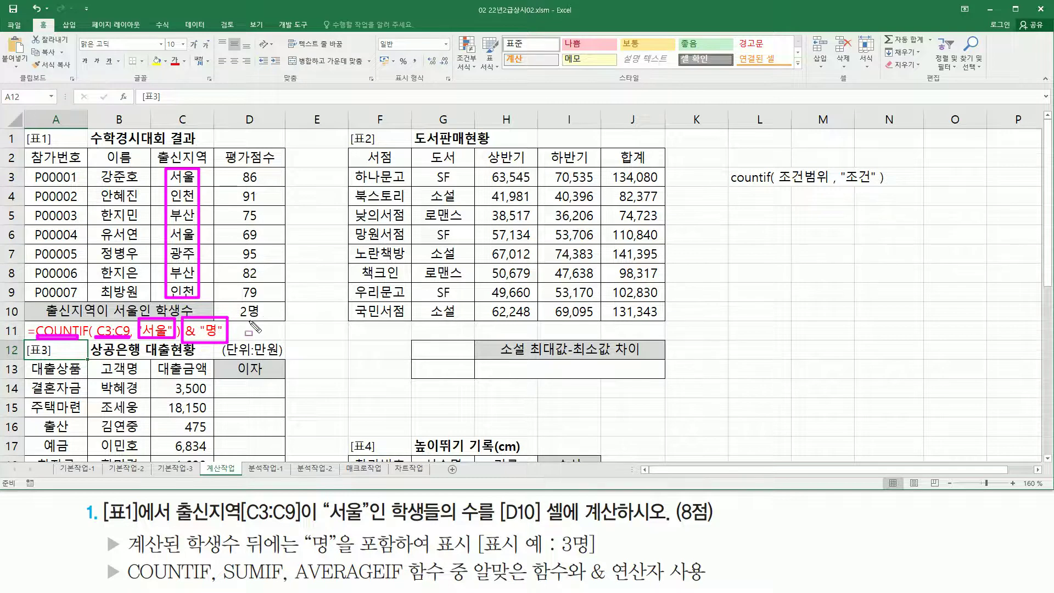
Review task 2 for 표2: the "소설" condition, the 합계 maximum and minimum, criteria area G12:G13, result cell H13, and the DMAX and DMIN functions.
key(Escape)
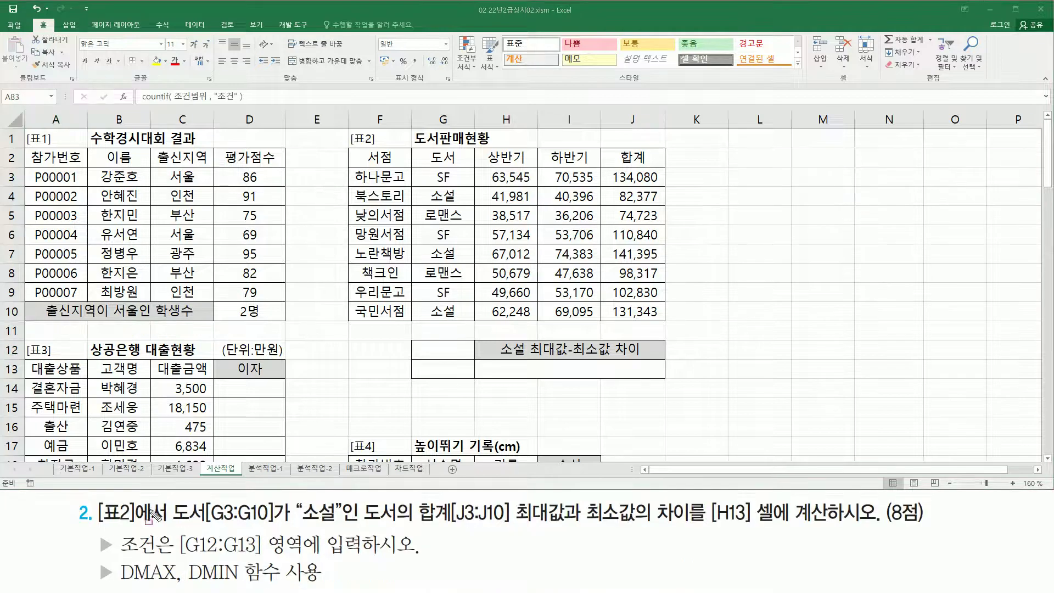
drag(88, 526, 164, 526)
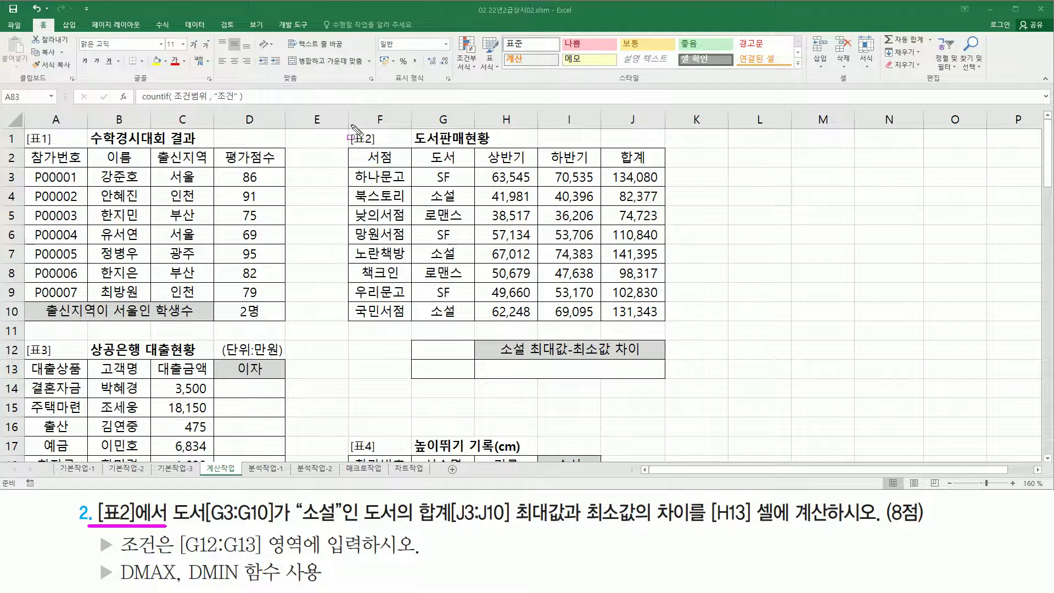
mouse_move(349, 124)
mouse_down()
mouse_move(360, 177)
mouse_move(669, 321)
mouse_up()
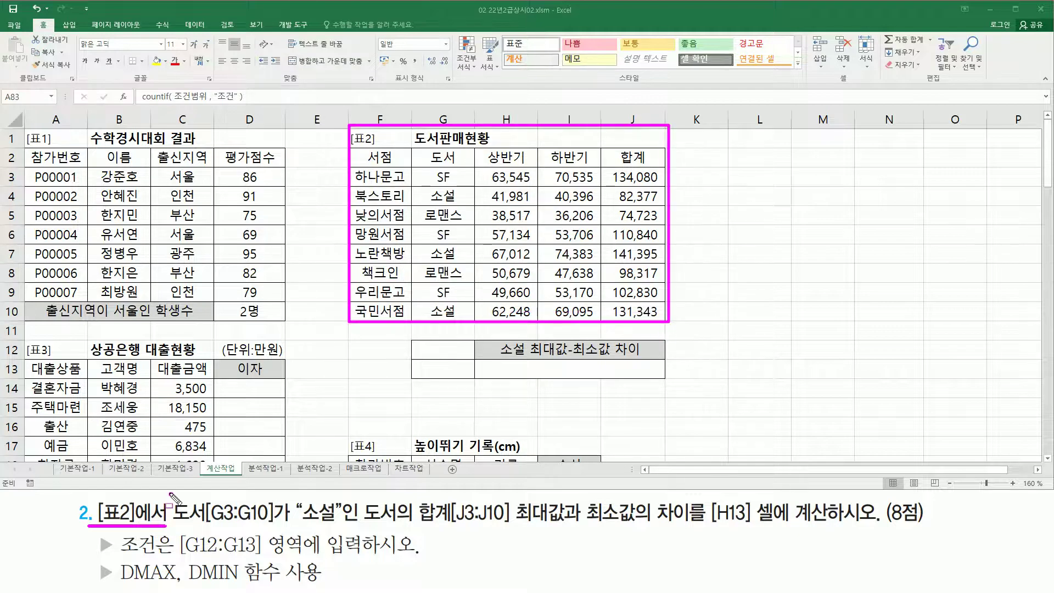
mouse_move(171, 494)
mouse_down()
mouse_move(187, 534)
mouse_move(747, 522)
mouse_up()
drag(496, 363, 642, 378)
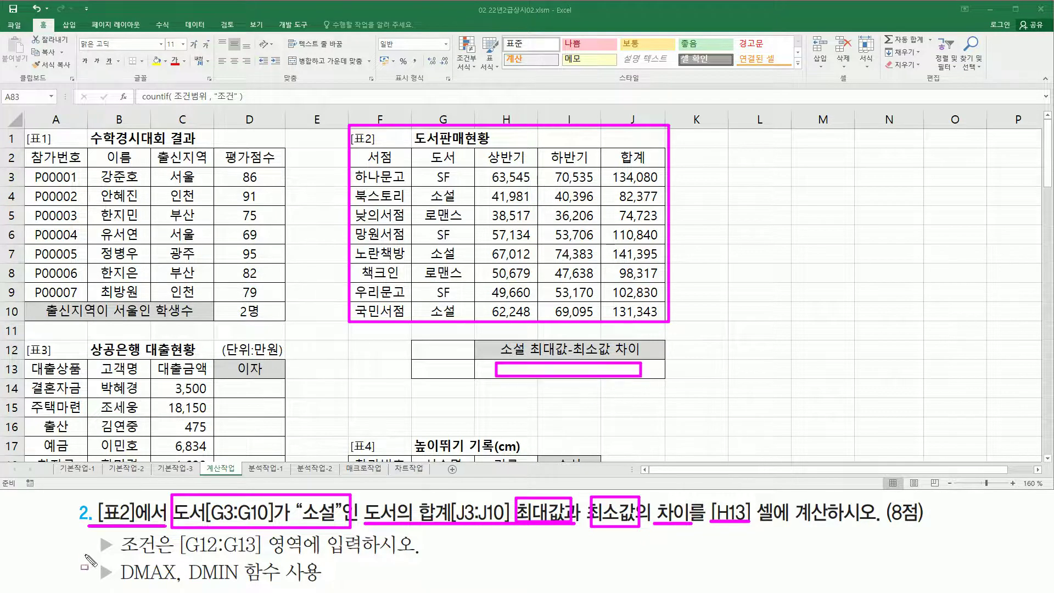
drag(182, 555, 257, 556)
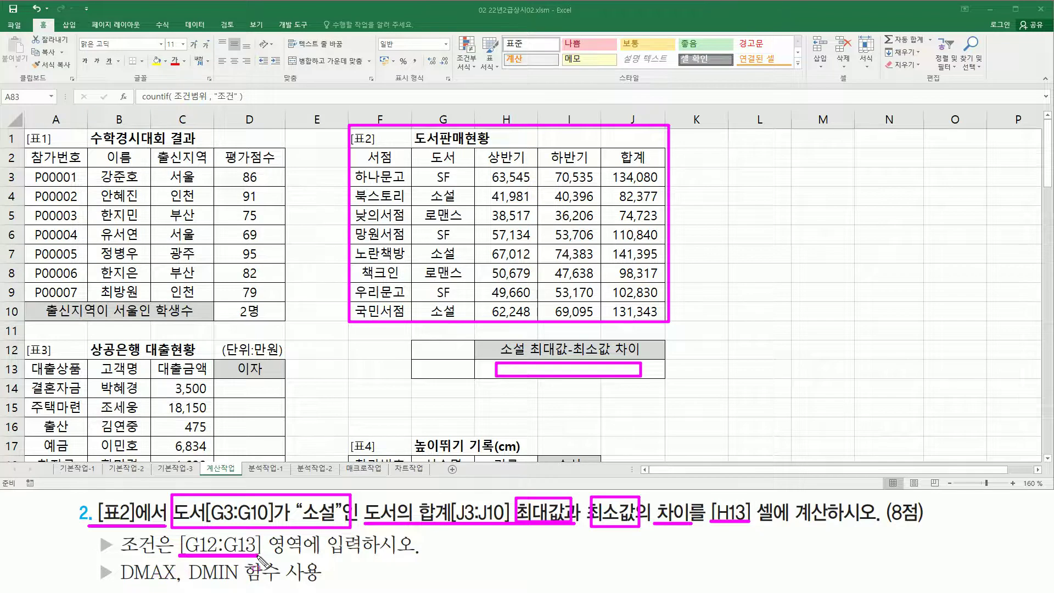
drag(419, 341, 469, 378)
drag(328, 553, 365, 553)
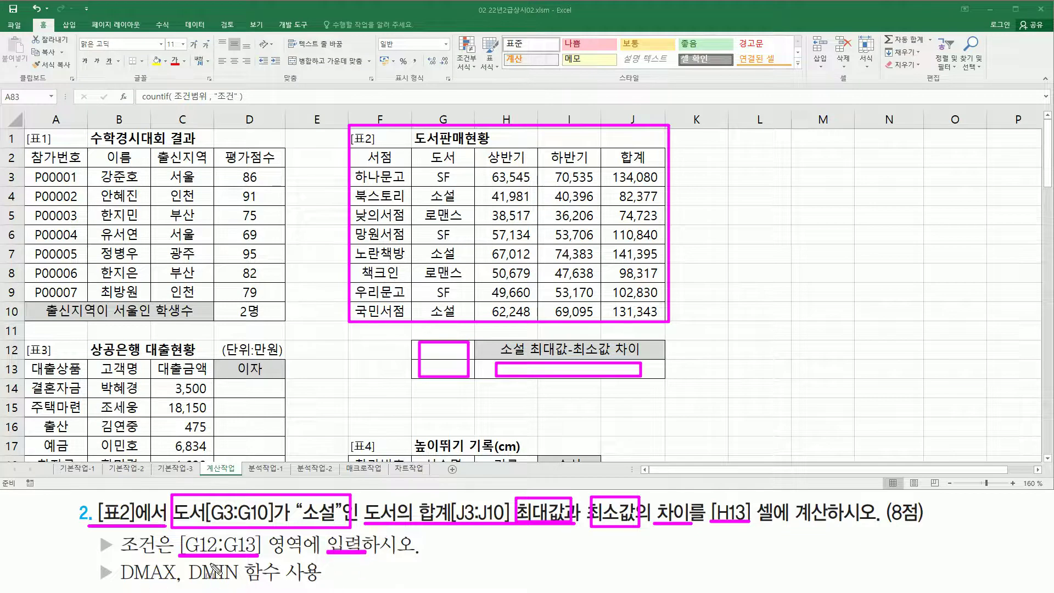
drag(120, 584, 172, 584)
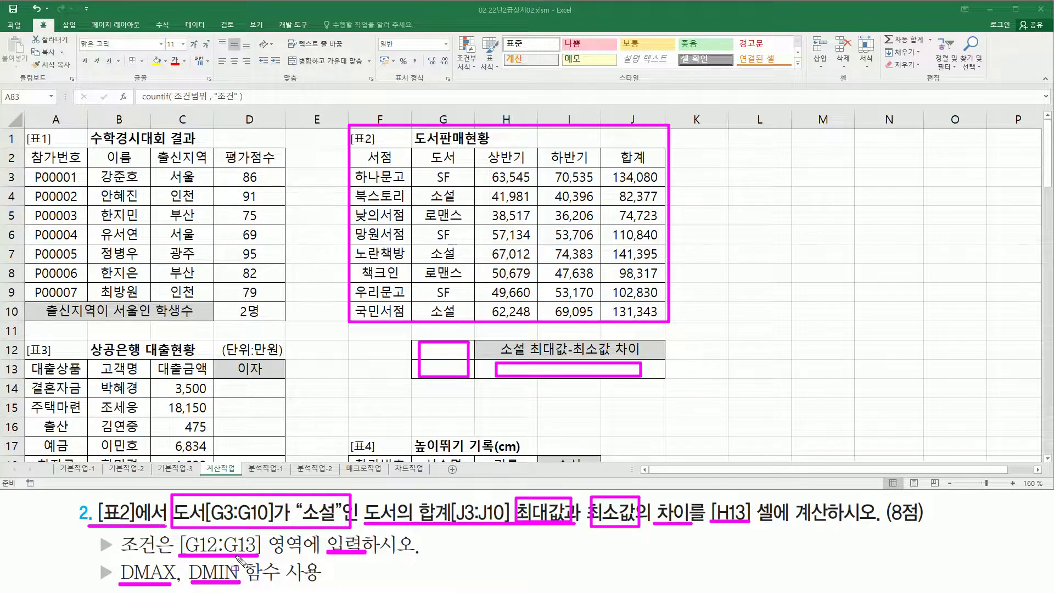
key(Escape)
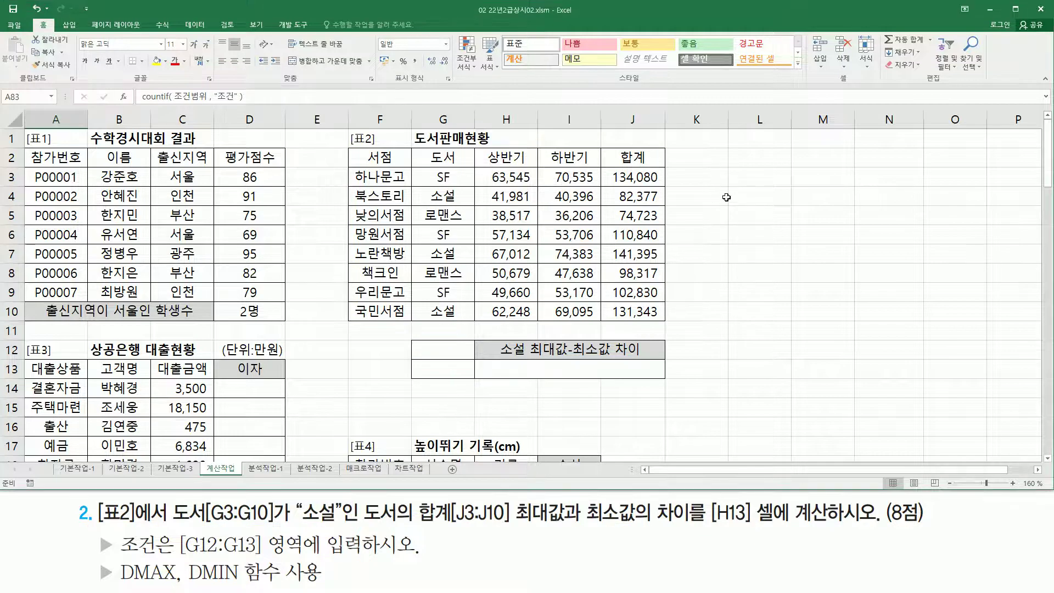
Enter the database function syntax note D~~~( 전체범위 , 계산열 , 조건범위 ) as plain text in cell L4 and mark it.
click(735, 194)
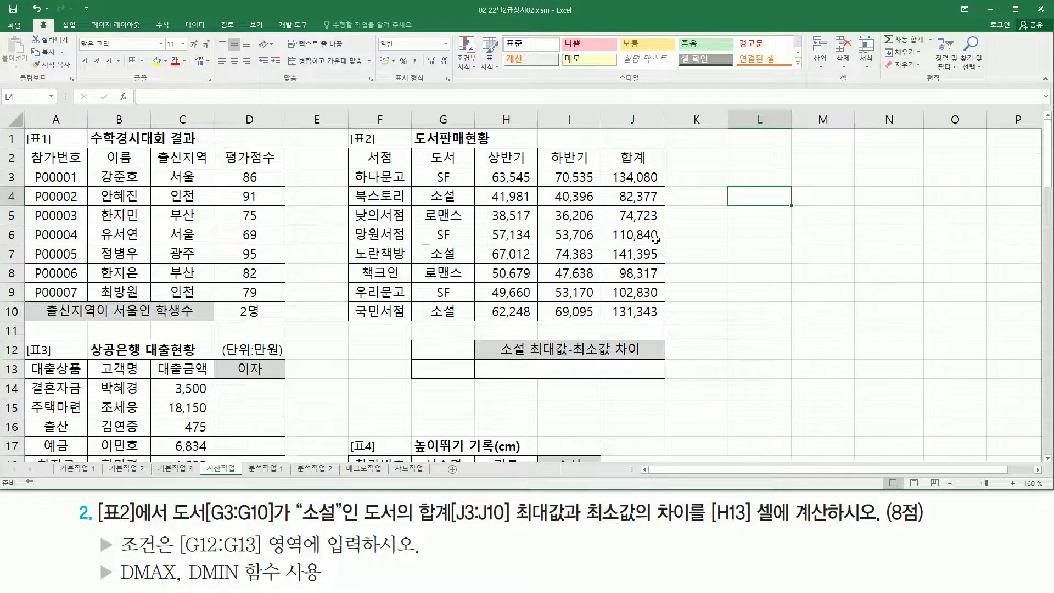
text(도)
key(BackSpace)
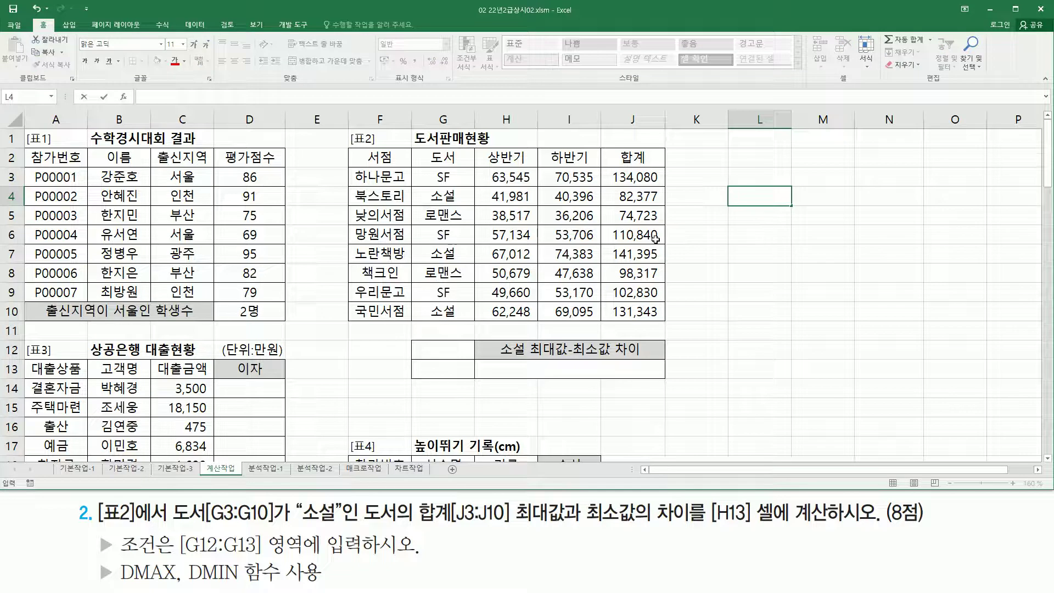
text(D~~~()
text( 전체)
text(범위 , ㄱ)
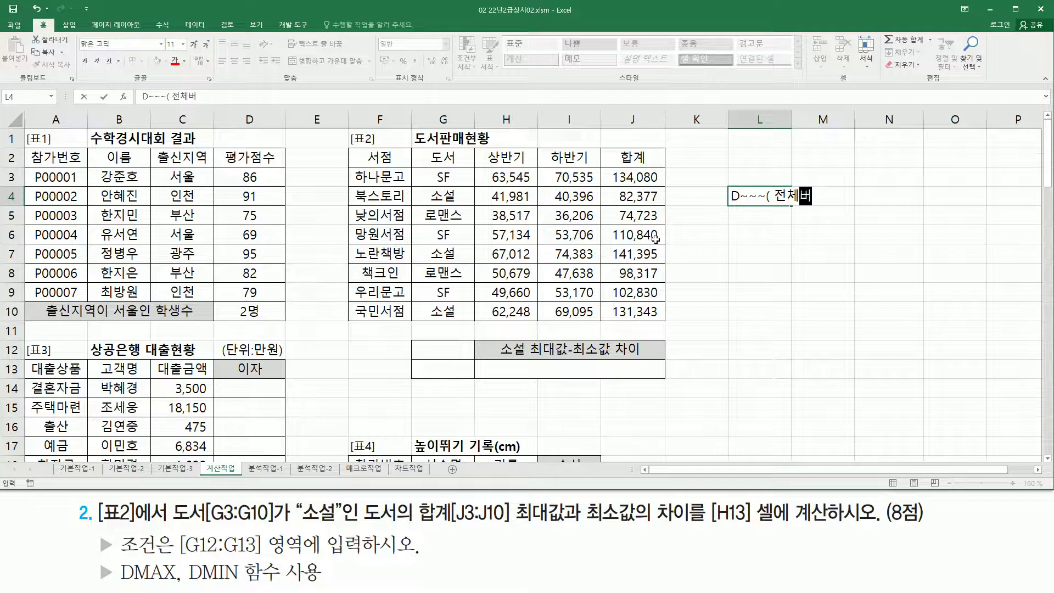
text(계산열 ,)
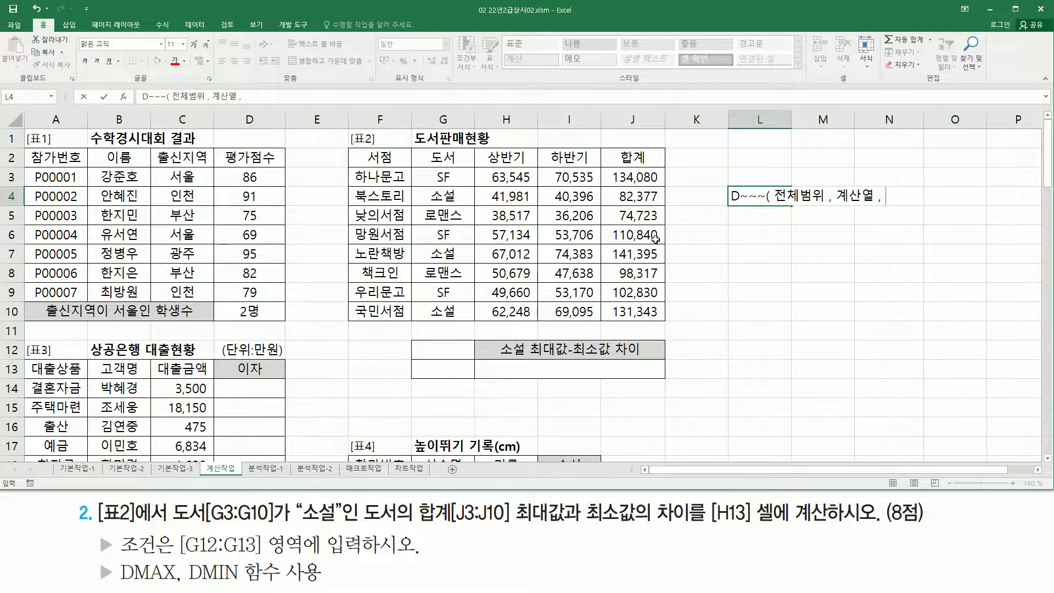
text( 조건범우ㅣ)
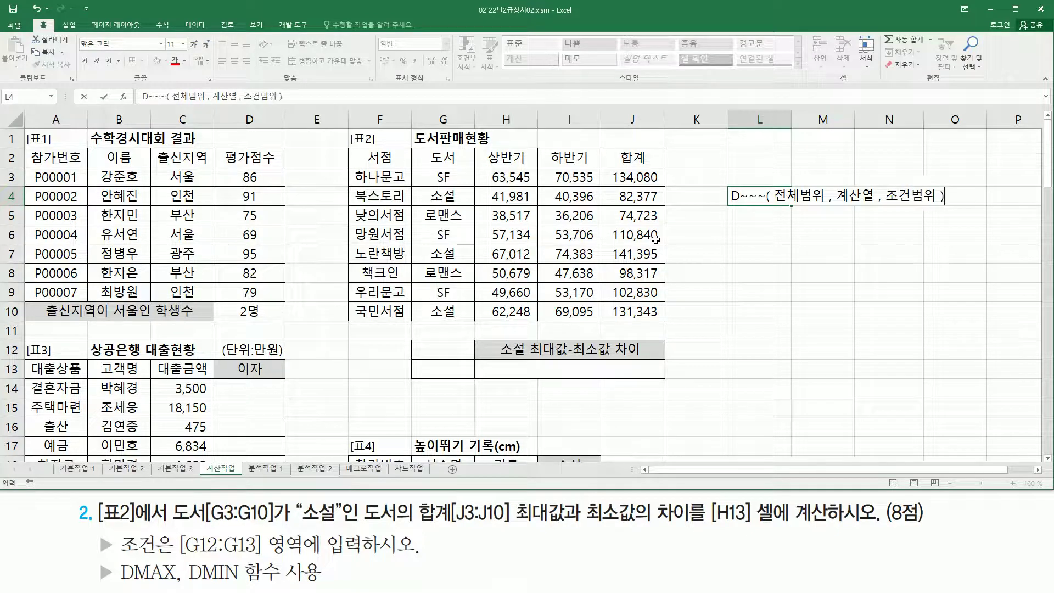
key(Return)
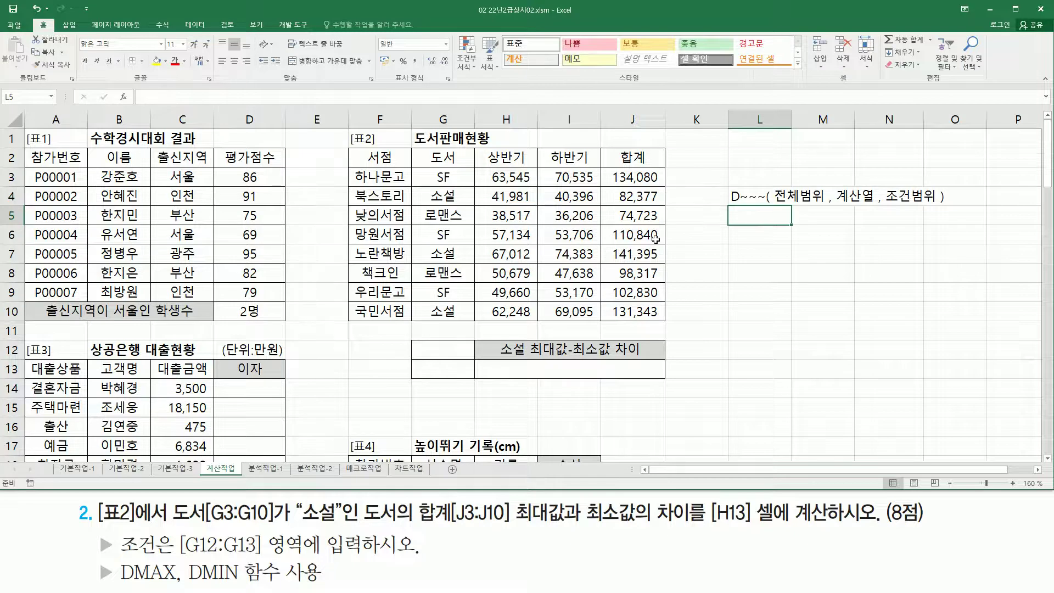
click(774, 255)
key(ctrl+2)
mouse_move(730, 182)
mouse_down()
mouse_move(756, 211)
mouse_move(970, 213)
mouse_move(953, 211)
mouse_up()
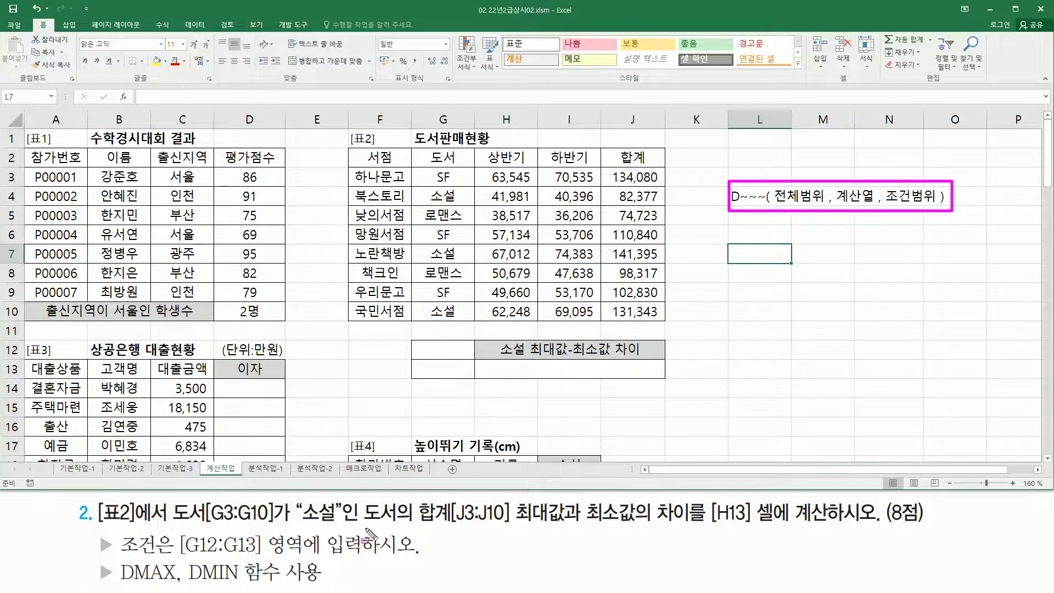
Fill the criteria area G12:G13 with the field name 도서 in G12 and the condition 소설 in G13.
drag(172, 500, 348, 526)
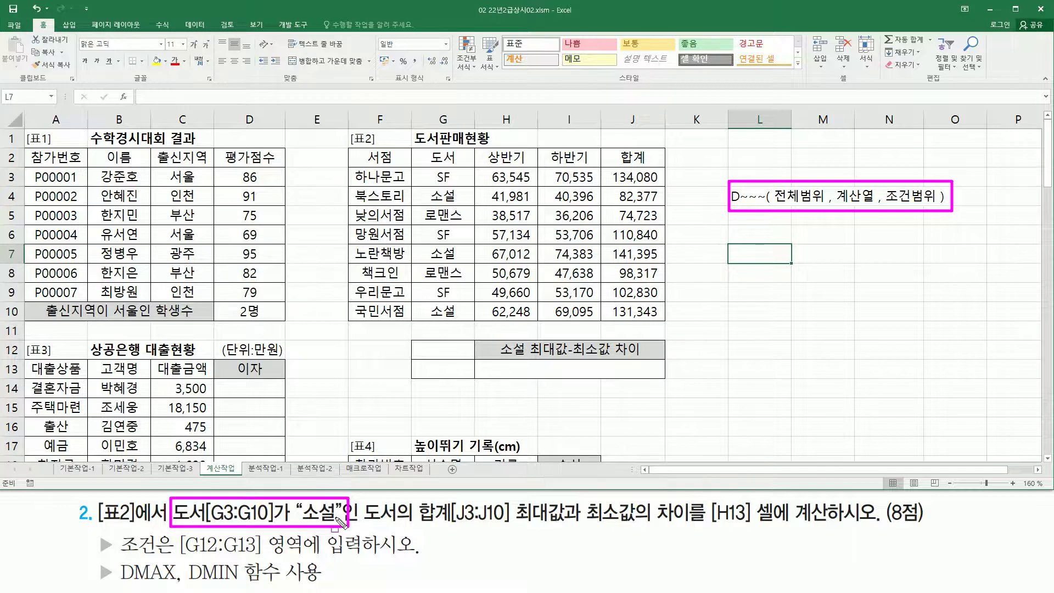
drag(421, 343, 460, 377)
key(Escape)
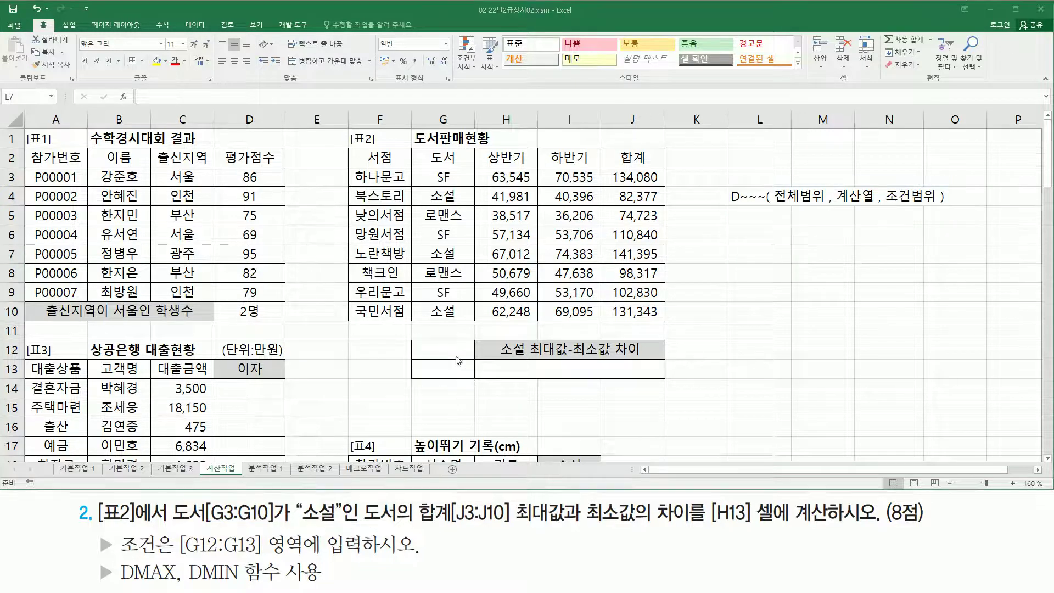
click(444, 350)
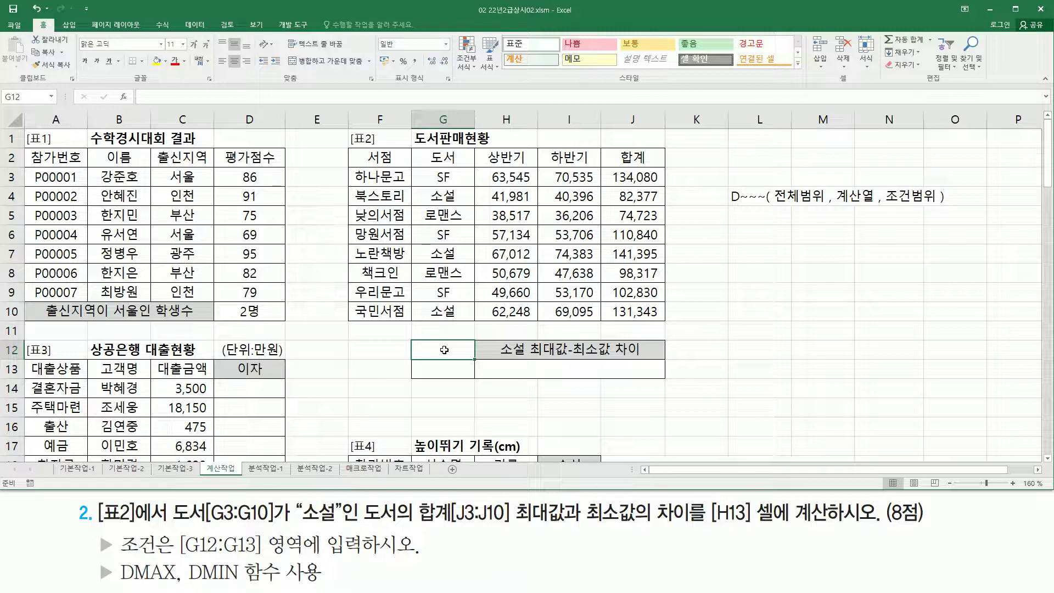
text(독)
text(서)
key(Return)
text(소)
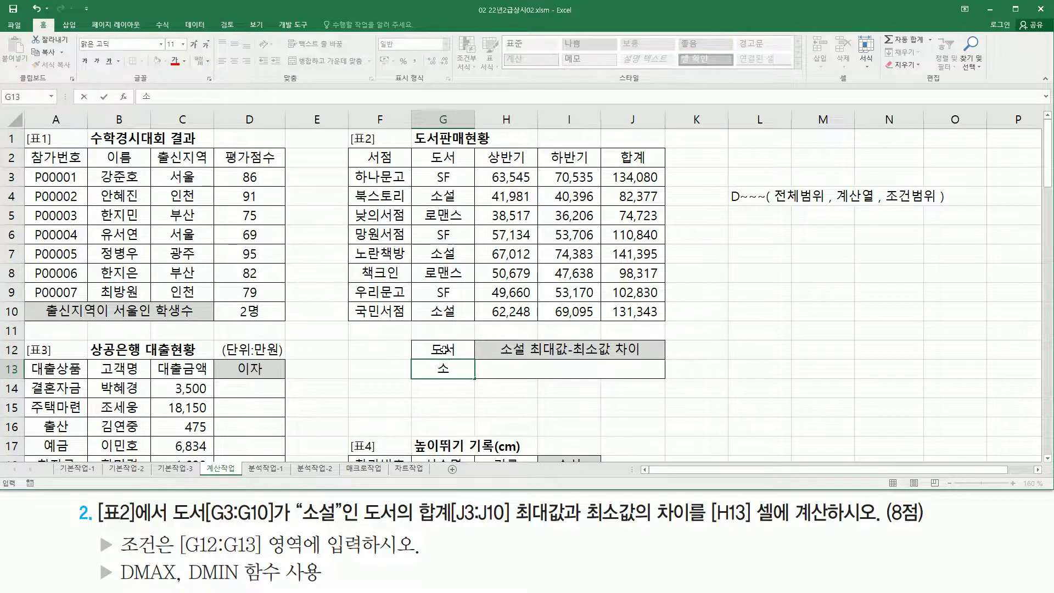
text(서ㄹ)
key(Return)
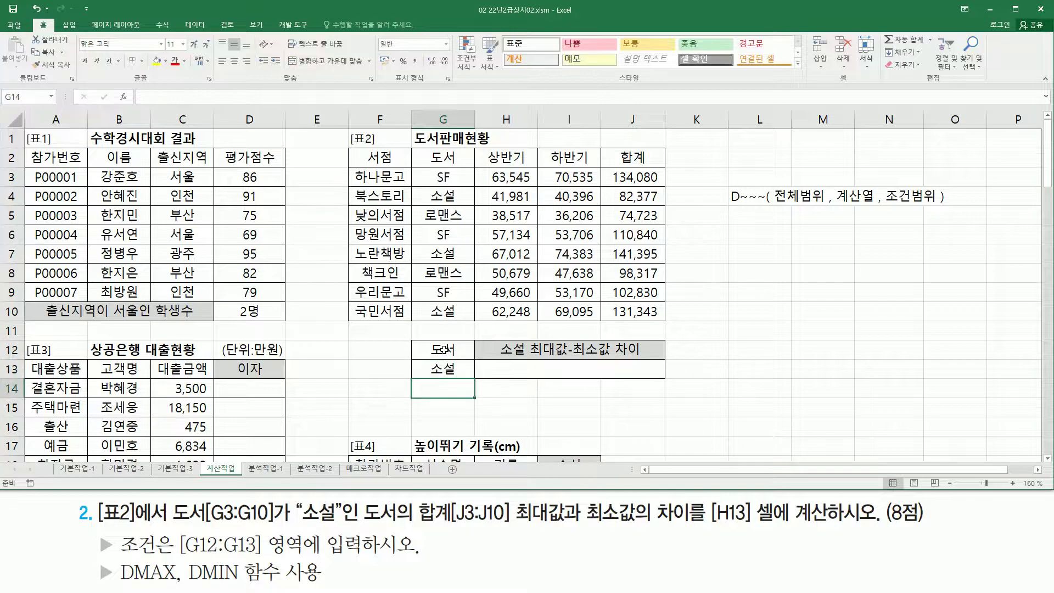
drag(443, 350, 433, 369)
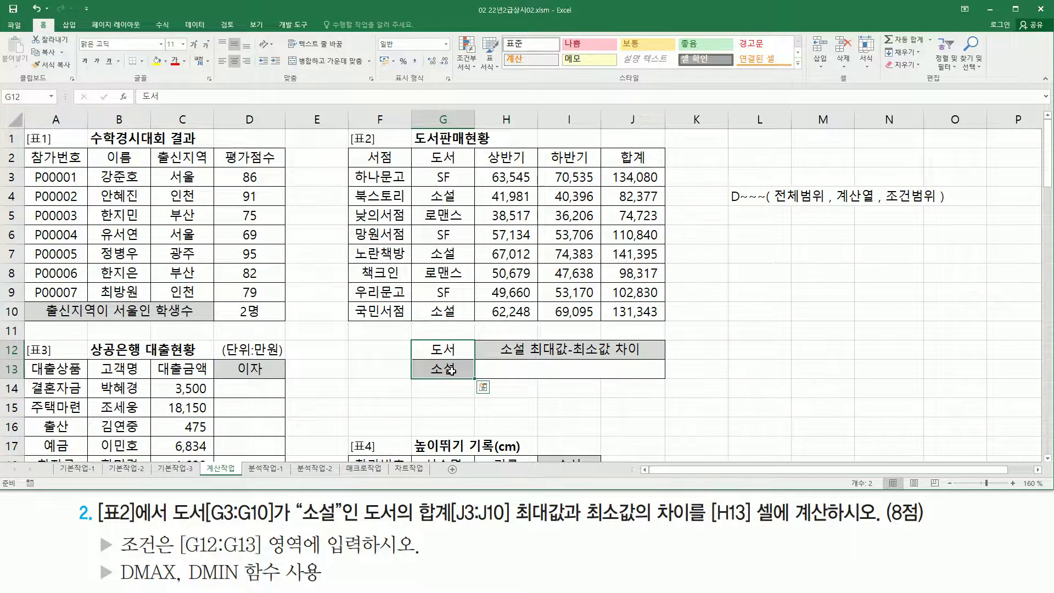
Start a DMAX formula in cell H13 with the whole 도서판매현황 table, F2:J10, as its database range.
click(524, 372)
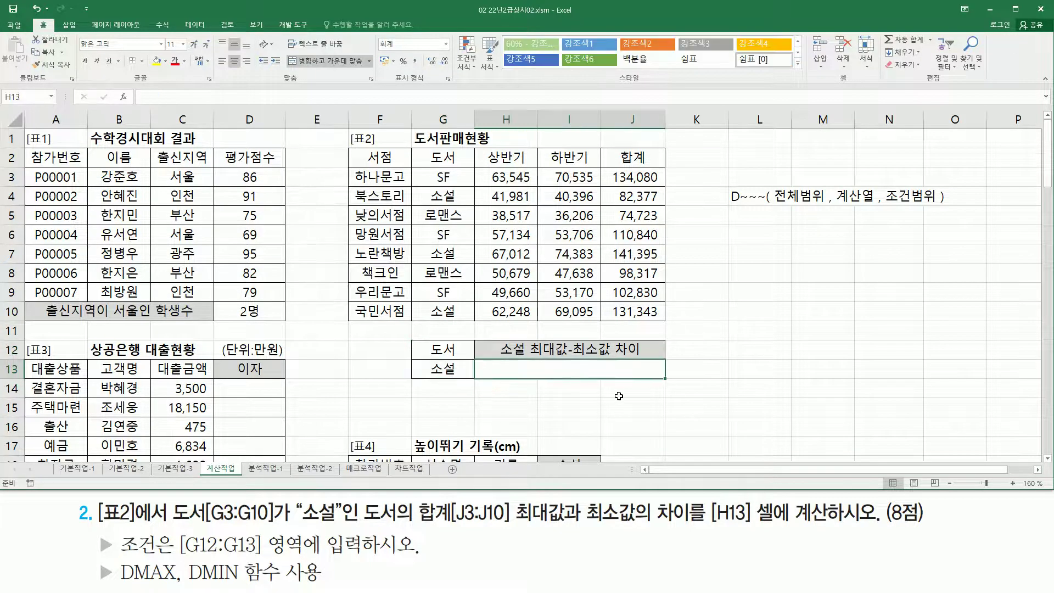
text(=)
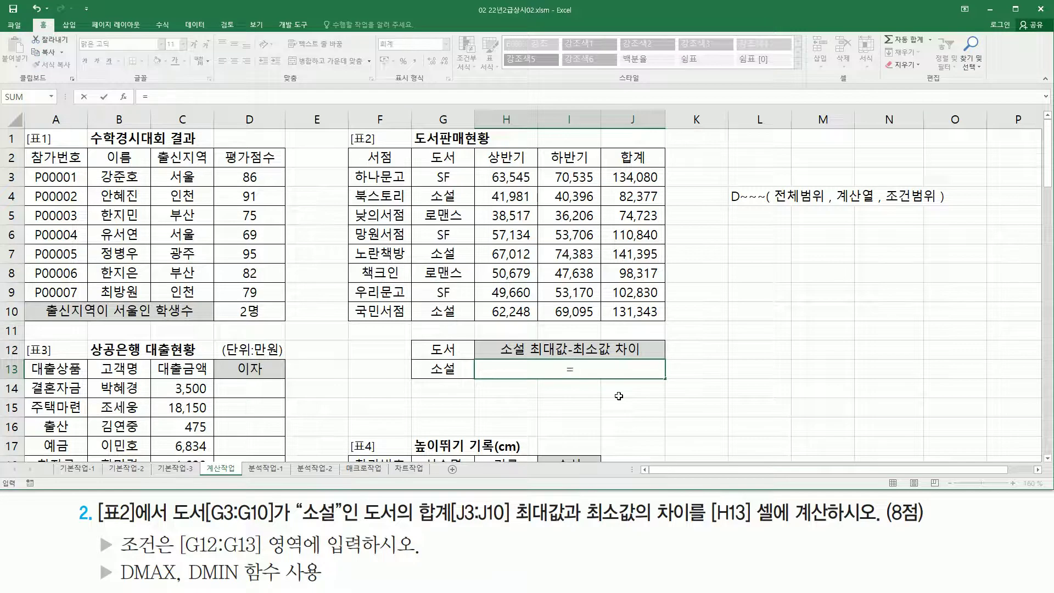
text(dmax)
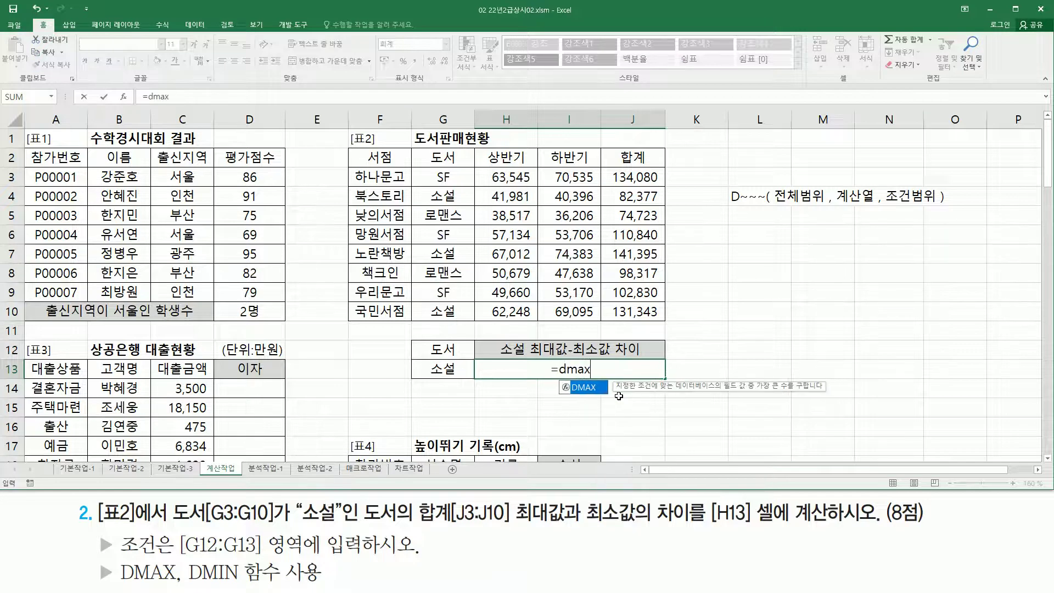
key(Tab)
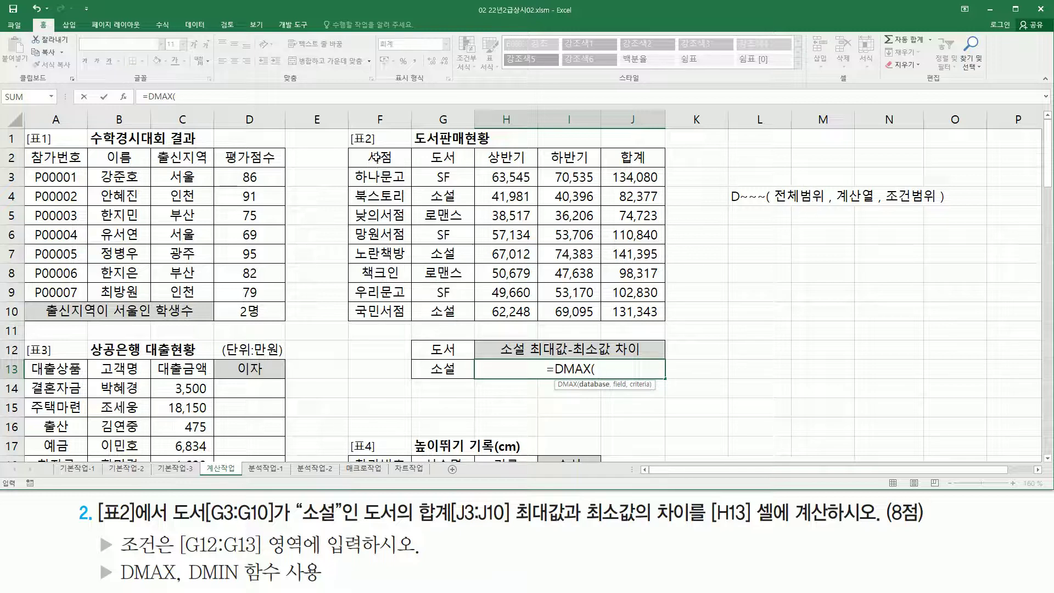
drag(378, 157, 624, 311)
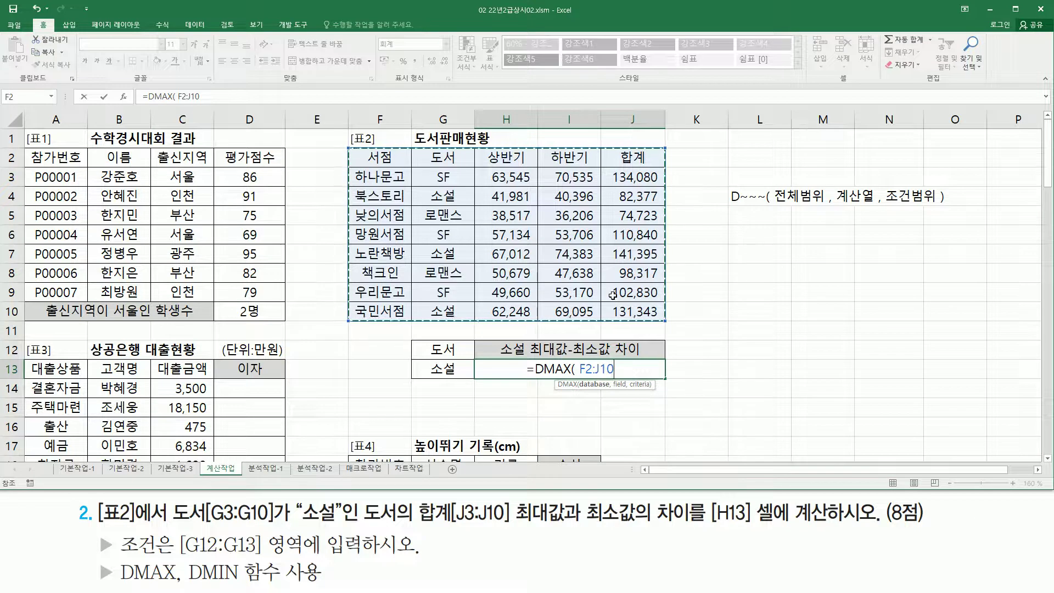
text(,)
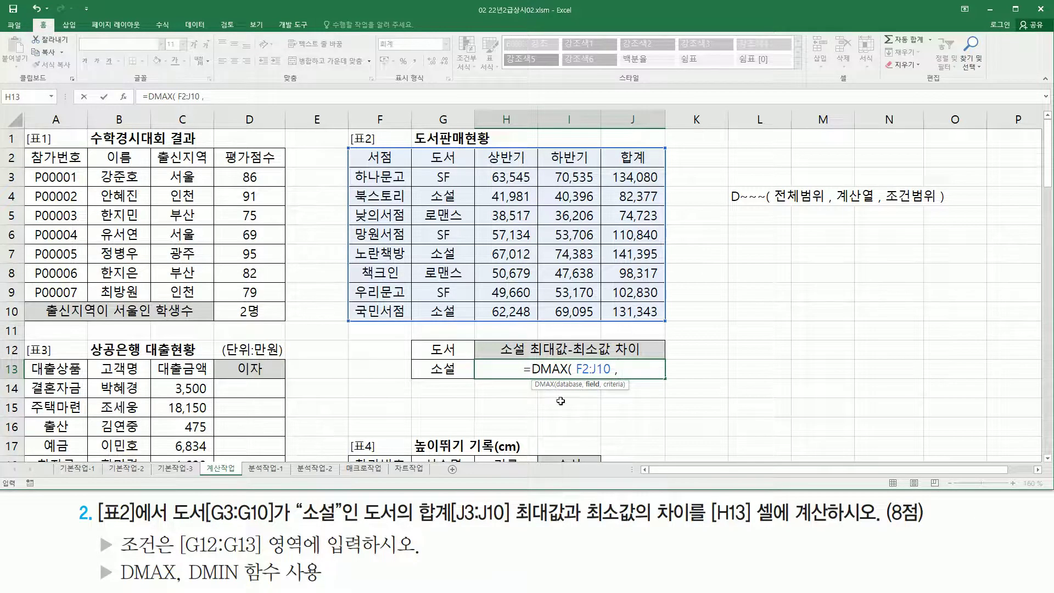
Count the columns of the 도서판매현황 table from 서점 across to find the position of the 합계 column.
drag(515, 524, 638, 526)
mouse_move(417, 497)
mouse_down()
mouse_move(435, 525)
mouse_move(511, 531)
mouse_up()
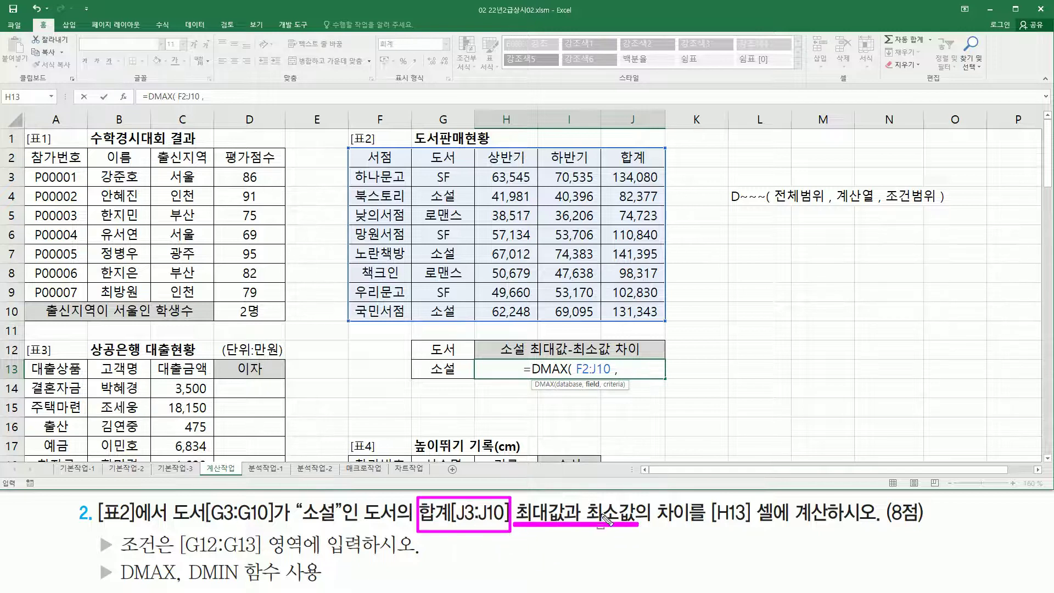
mouse_move(353, 146)
mouse_down()
mouse_move(489, 305)
mouse_move(672, 328)
mouse_move(661, 320)
mouse_up()
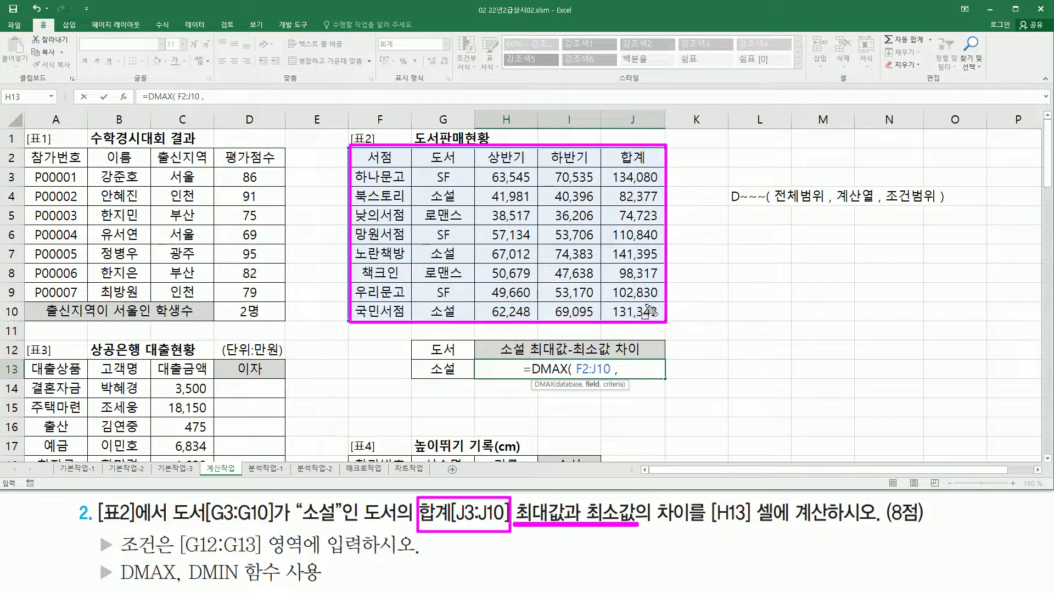
drag(617, 137, 648, 167)
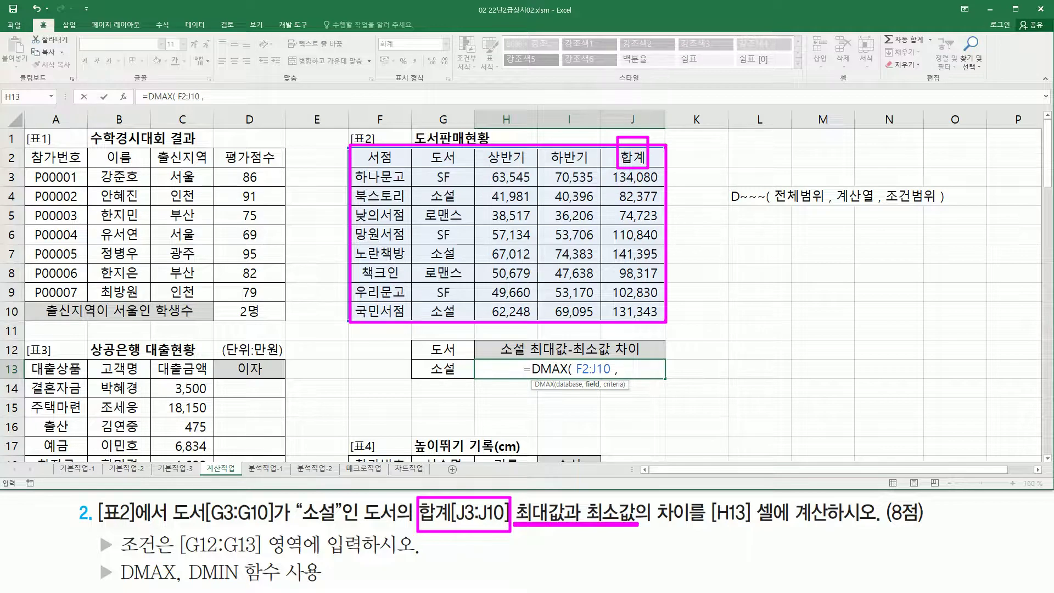
mouse_move(389, 122)
mouse_down()
mouse_move(388, 141)
mouse_move(454, 127)
mouse_up()
drag(519, 123, 519, 141)
drag(576, 123, 574, 148)
mouse_move(619, 114)
mouse_down()
mouse_move(621, 138)
mouse_move(623, 115)
mouse_move(634, 115)
mouse_up()
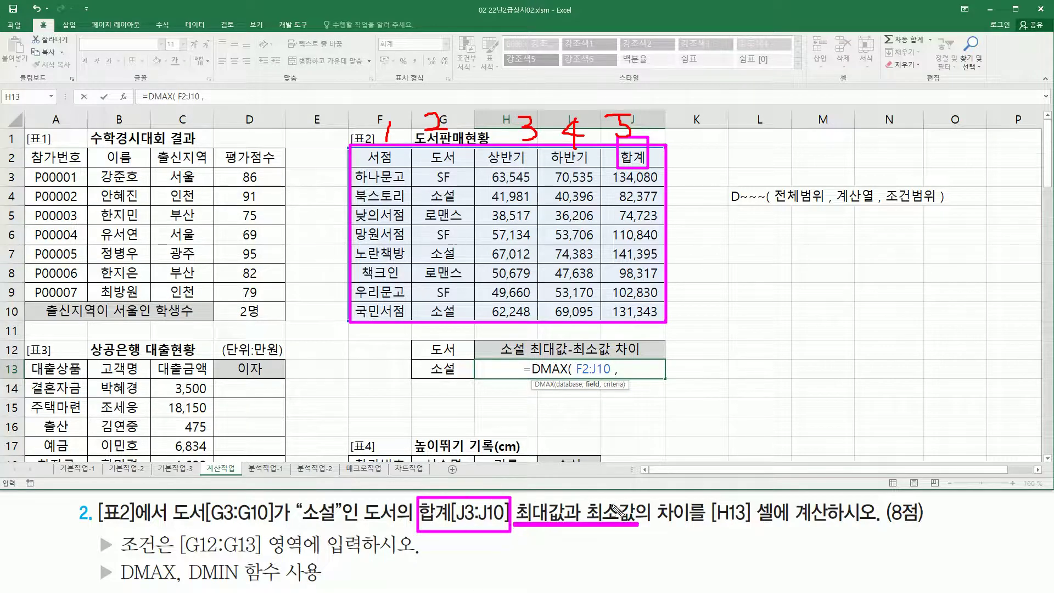
drag(627, 406, 636, 403)
key(Escape)
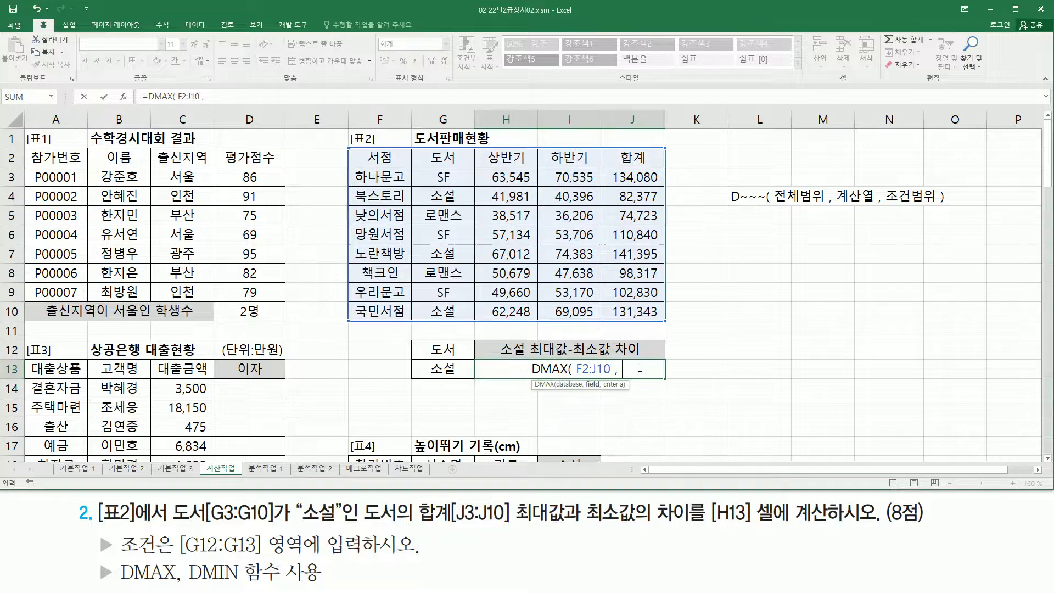
Complete the DMAX formula in H13 with column number 5 as the field and G12:G13 as the criteria range.
text(5)
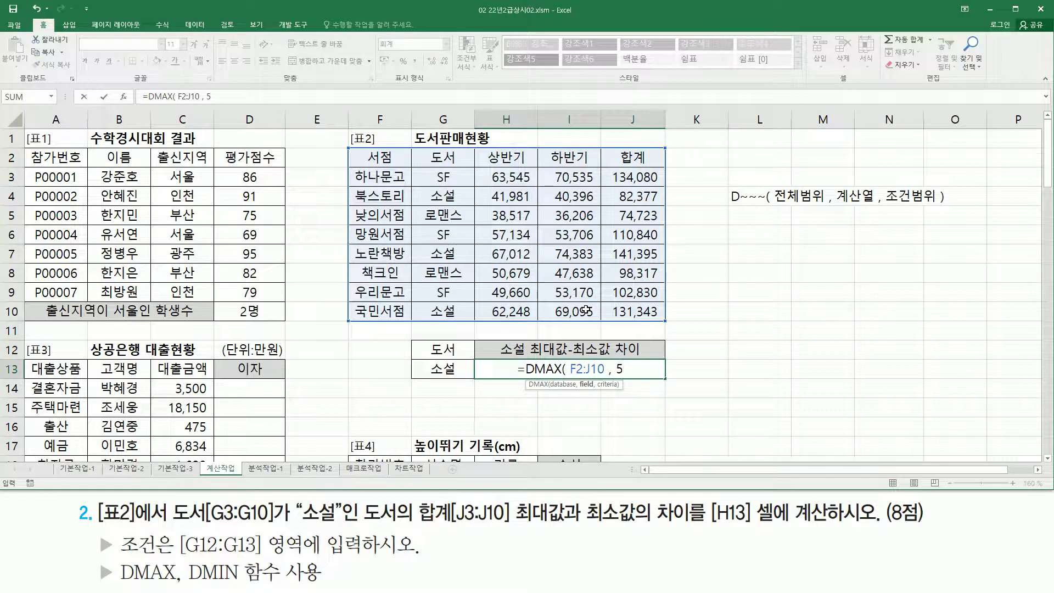
text( ,)
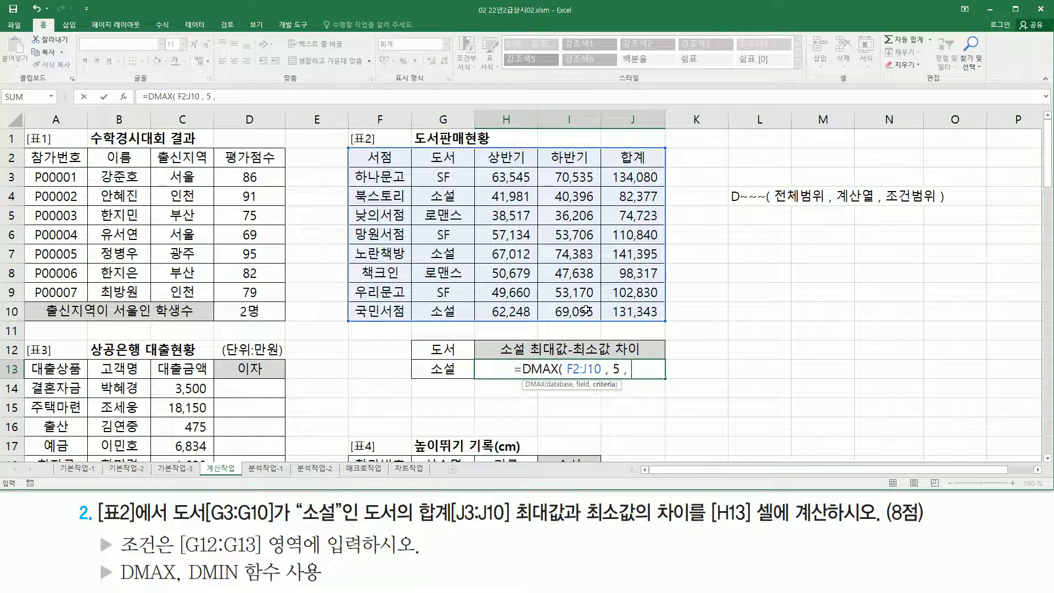
drag(425, 350, 430, 366)
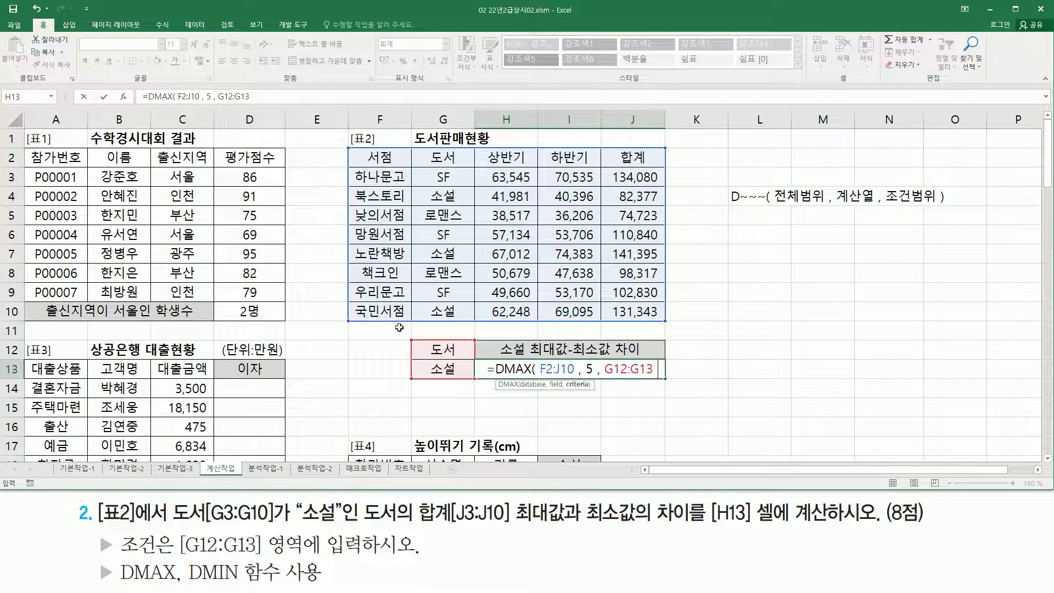
text())
key(Return)
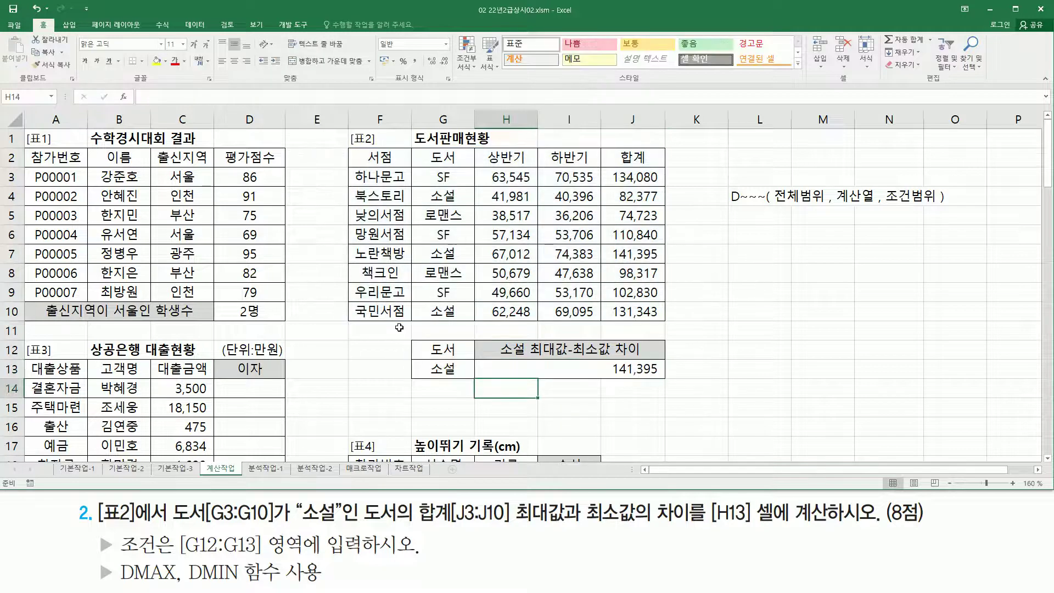
Open the DMAX formula in H13 for editing and mark 최소값 and 차이를 in the task text and the L4 syntax note.
click(555, 363)
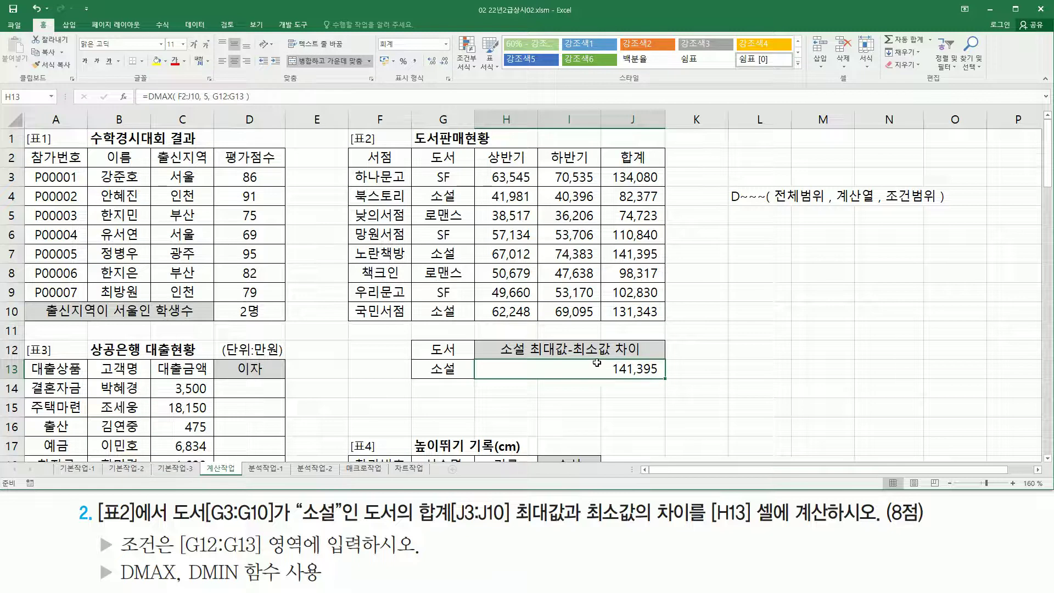
double_click(597, 363)
drag(497, 370, 739, 372)
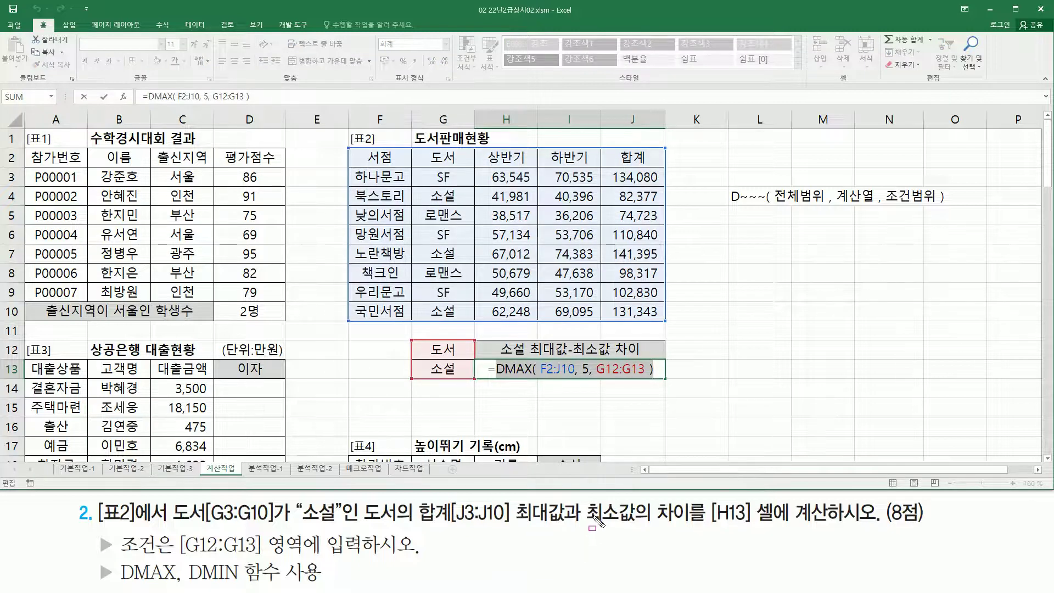
drag(585, 501, 643, 530)
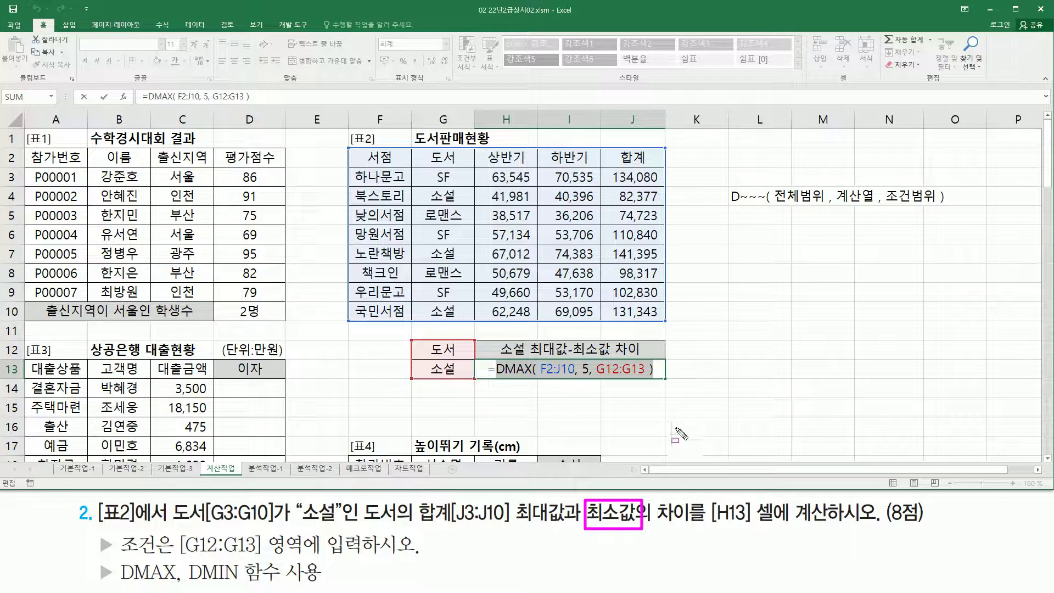
drag(658, 528, 705, 528)
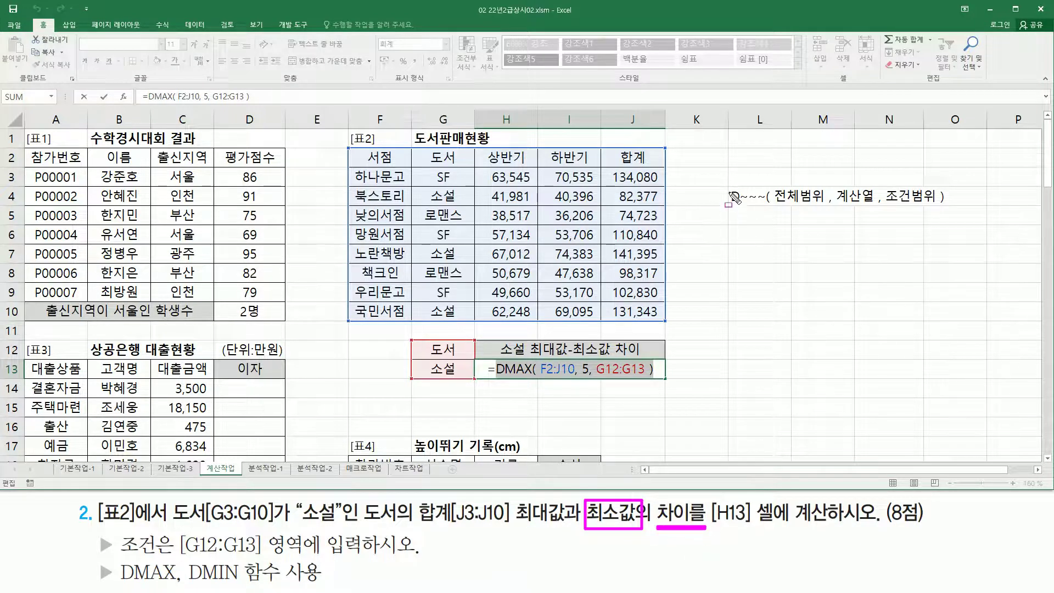
mouse_move(729, 184)
mouse_down()
mouse_move(729, 210)
mouse_move(954, 213)
mouse_up()
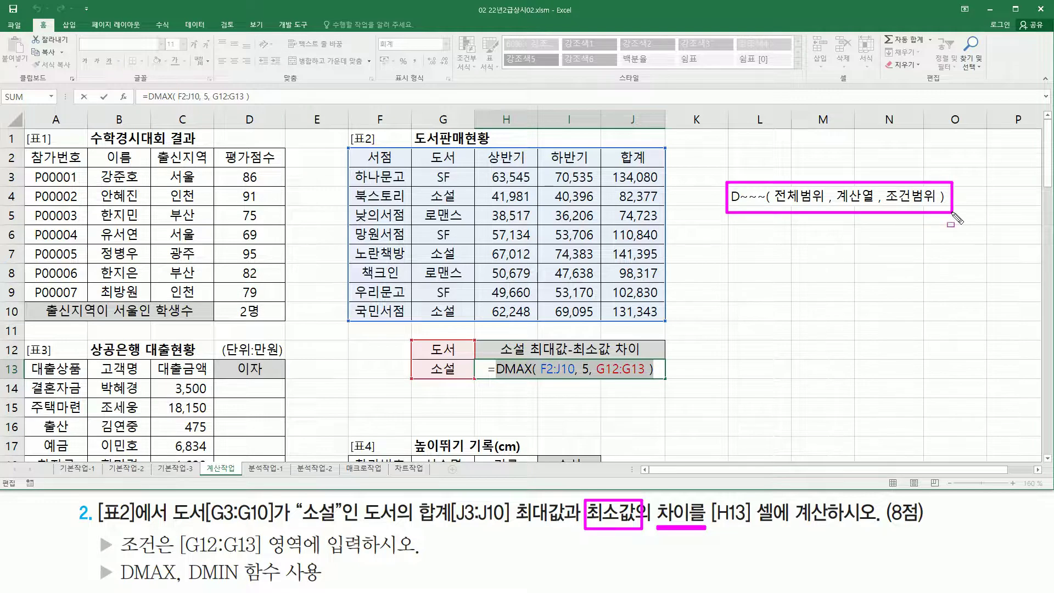
key(Escape)
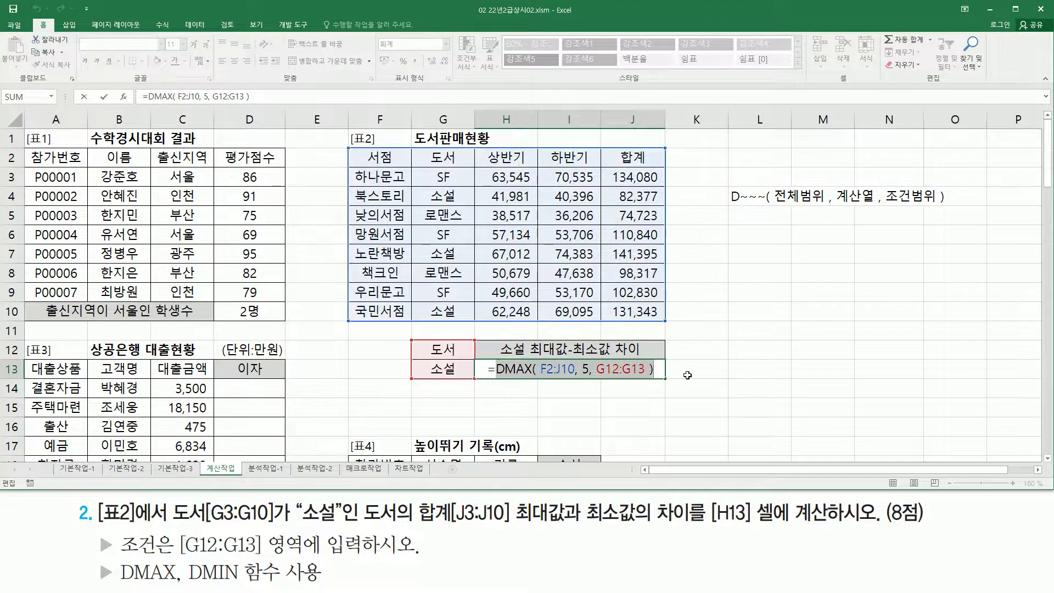
Append a minus sign and a copy of the DMAX( F2:J10, 5, G12:G13 ) expression to the formula in H13.
drag(496, 369, 653, 369)
key(ctrl+c)
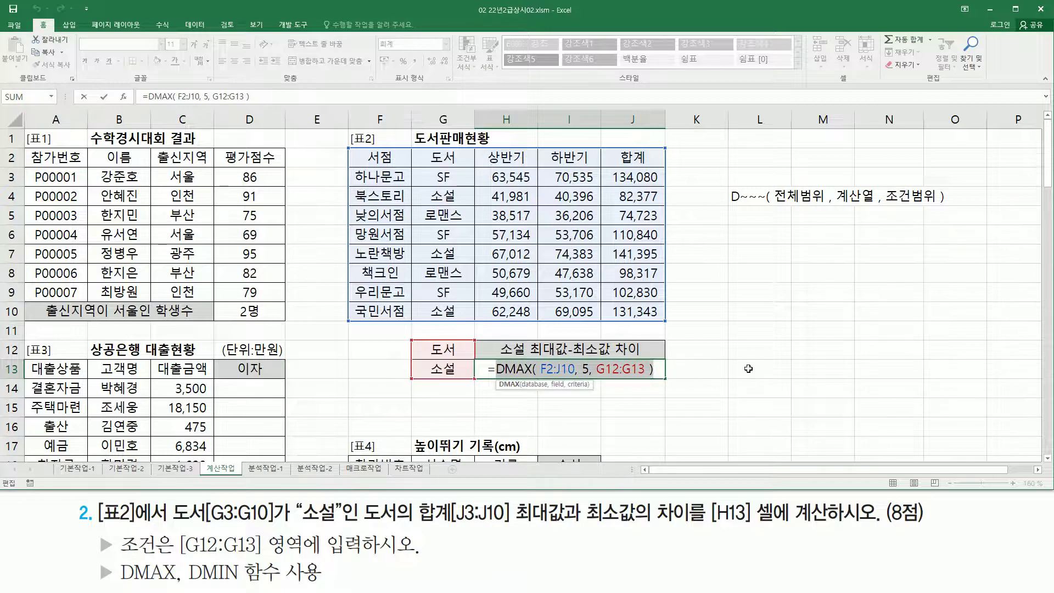
click(661, 369)
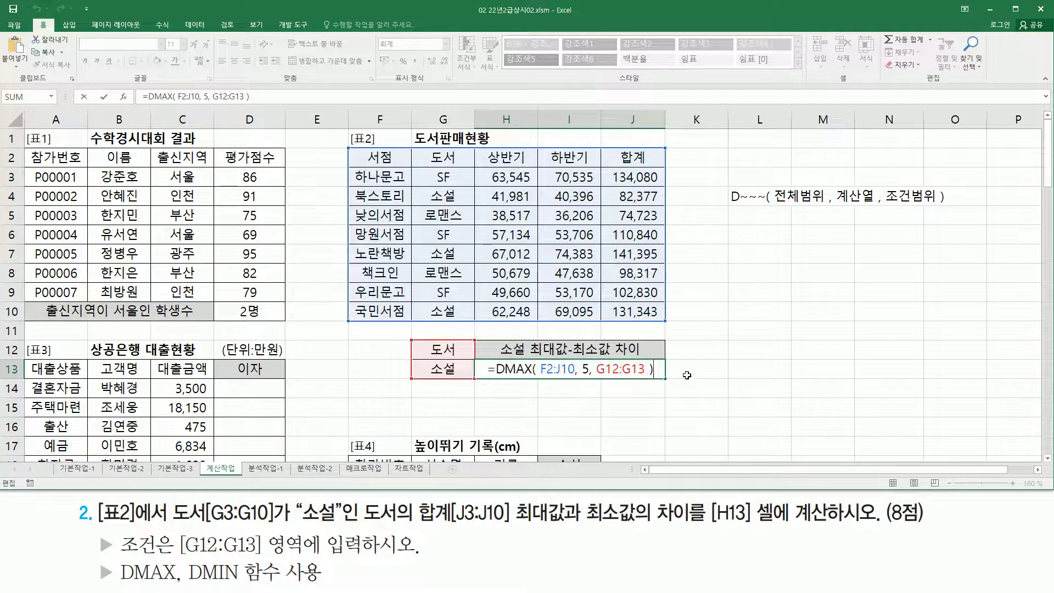
text(-)
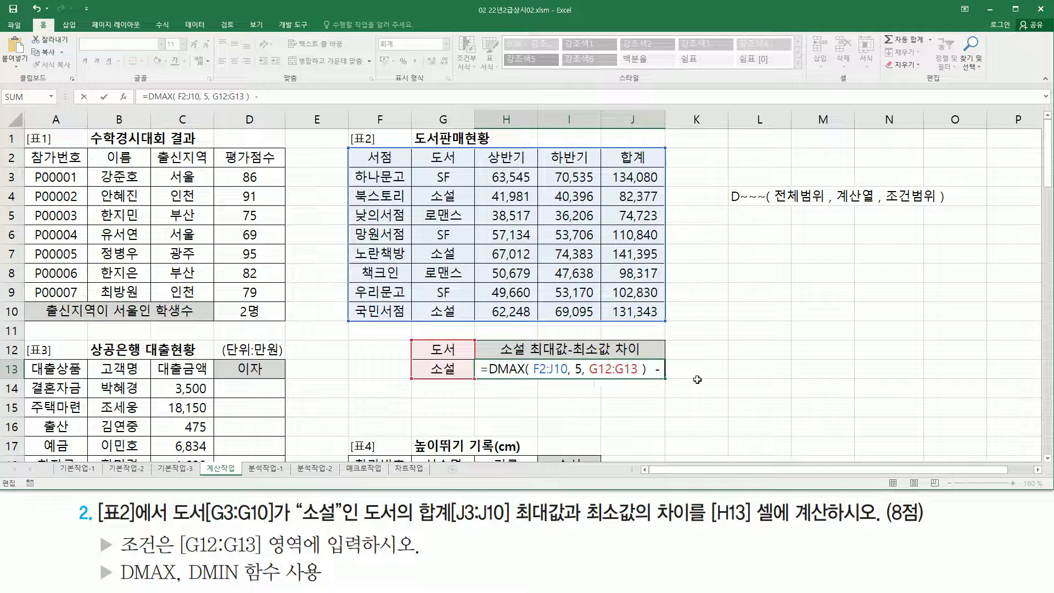
key(ctrl+v)
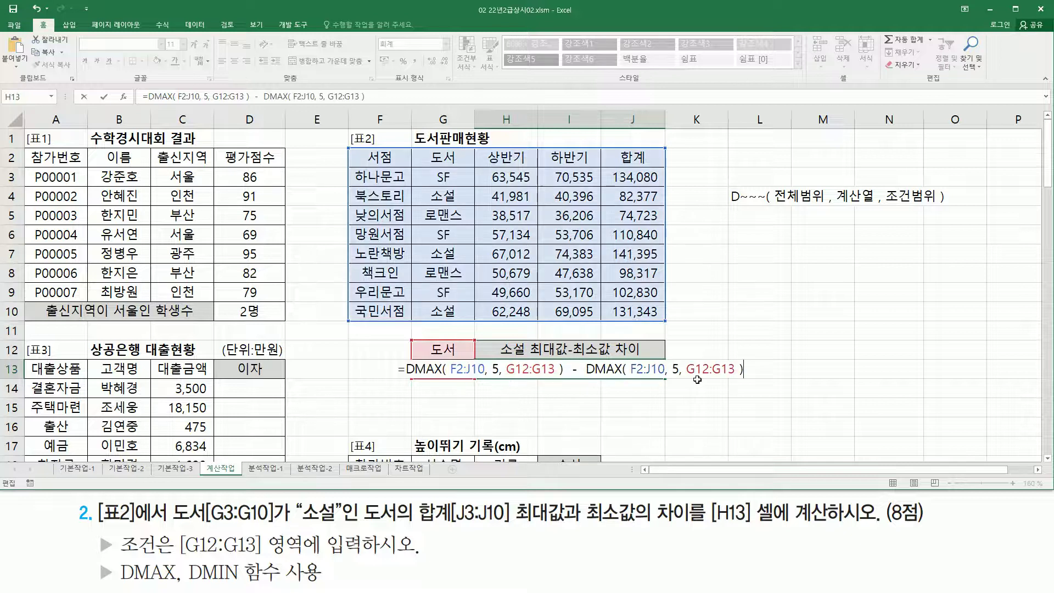
Change the second function in the H13 formula to DMIN, keeping its arguments, and enter the formula.
drag(608, 371, 622, 371)
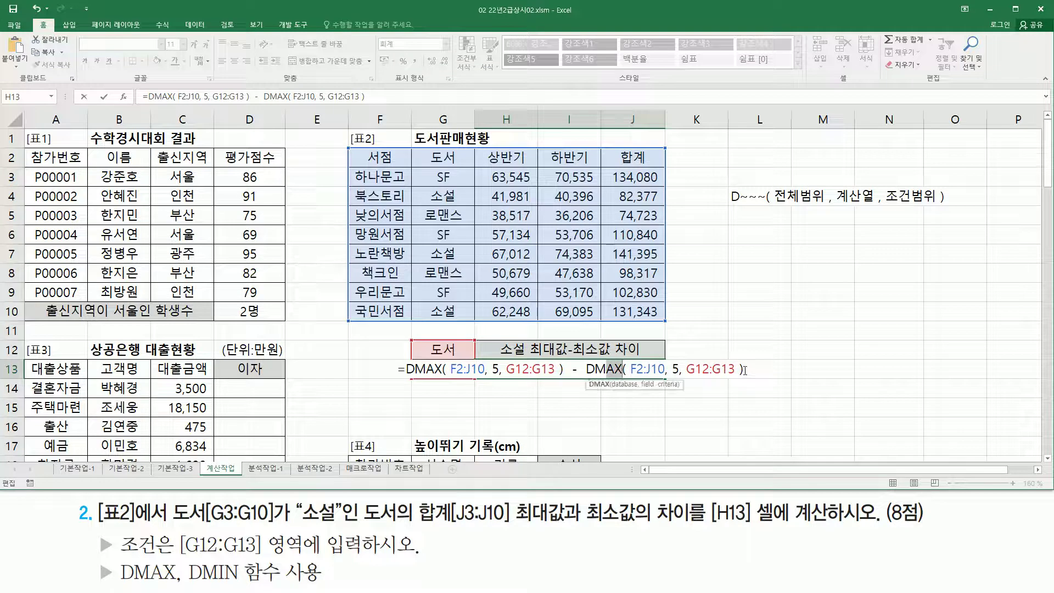
text(in)
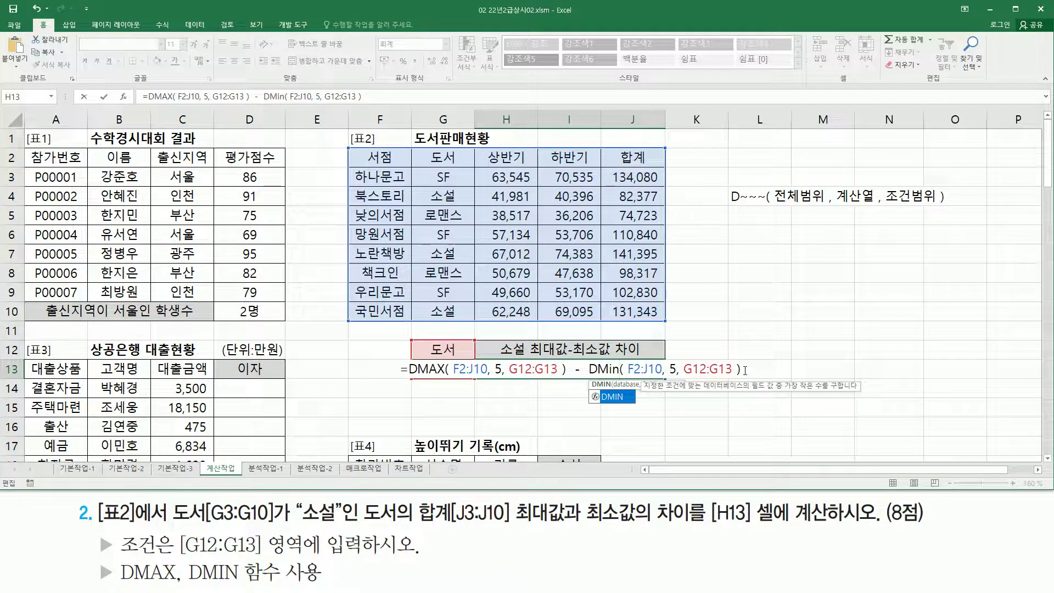
click(719, 370)
mouse_move(412, 377)
mouse_down()
mouse_move(551, 378)
mouse_move(574, 391)
mouse_move(732, 374)
mouse_up()
key(Escape)
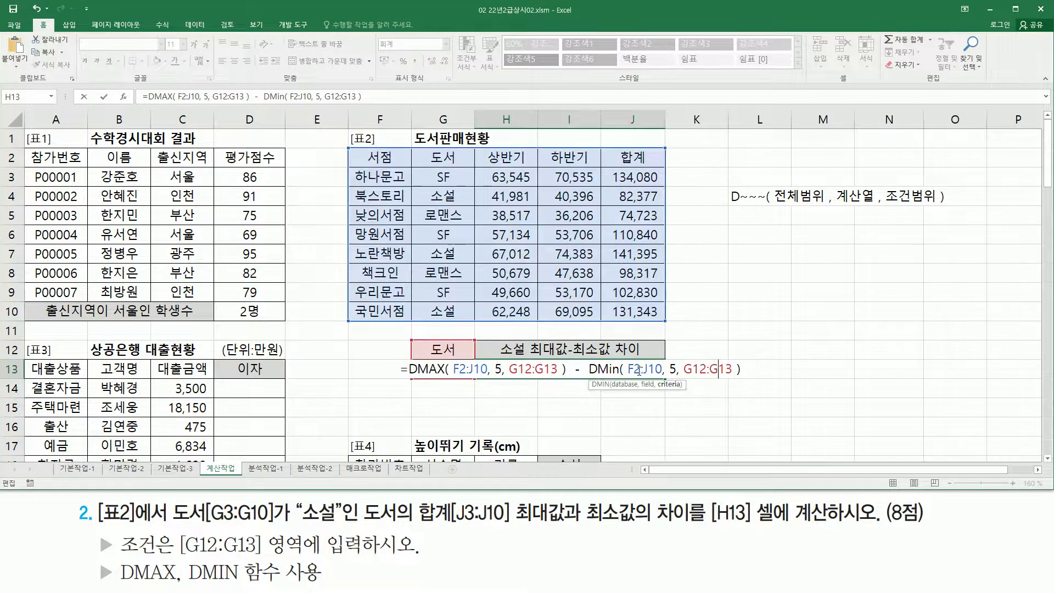
click(640, 371)
key(Return)
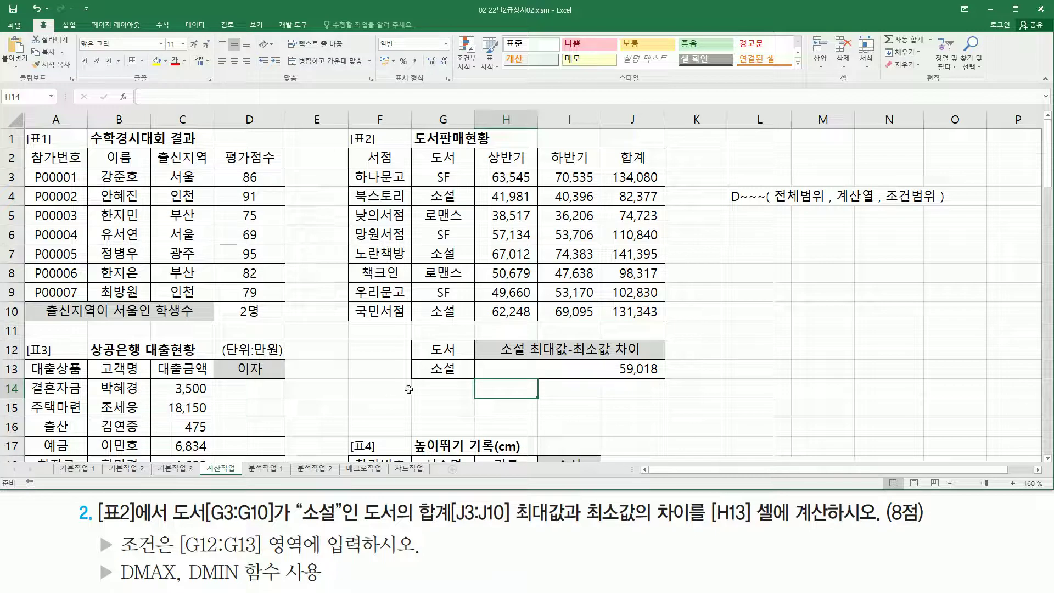
Review the H13 solution =DMAX( F2:J10, 5, G12:G13 ) - DMIN( F2:J10, 5, G12:G13 ), marking both function names and their identical arguments.
click(394, 404)
text(=DMAX( F2:J10, 5, G12:G13 ) - DMIN( F2:J10, 5, G12:G13 ))
key(Return)
click(406, 337)
drag(401, 418, 686, 418)
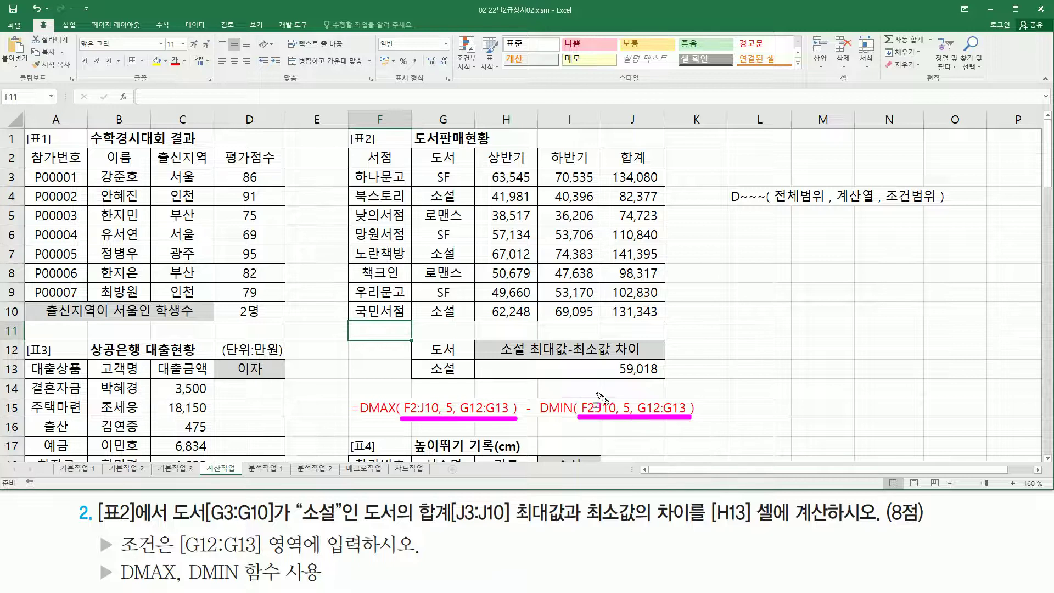
drag(357, 394, 400, 424)
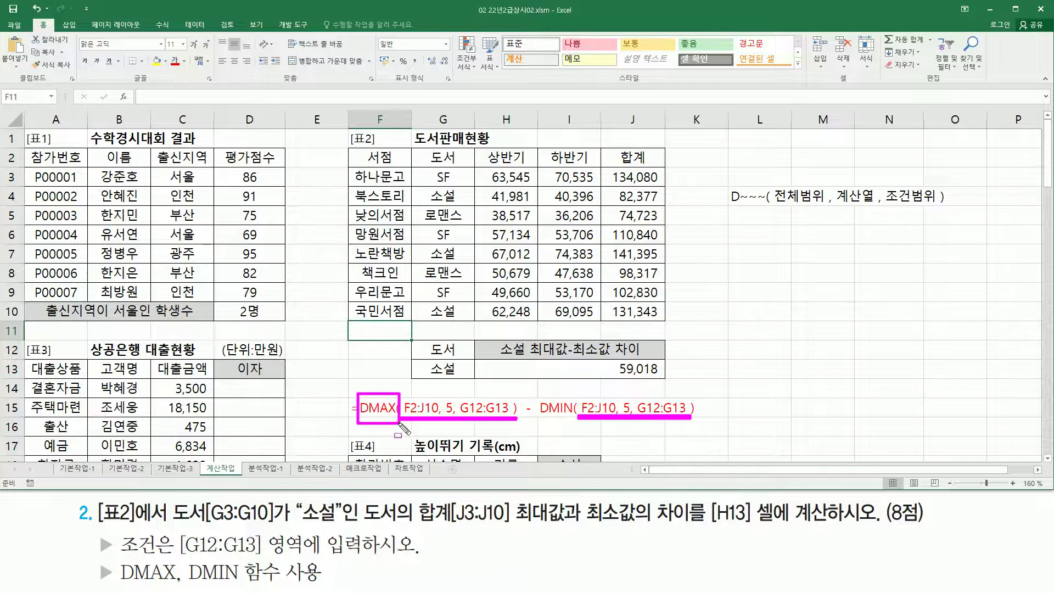
drag(540, 394, 577, 421)
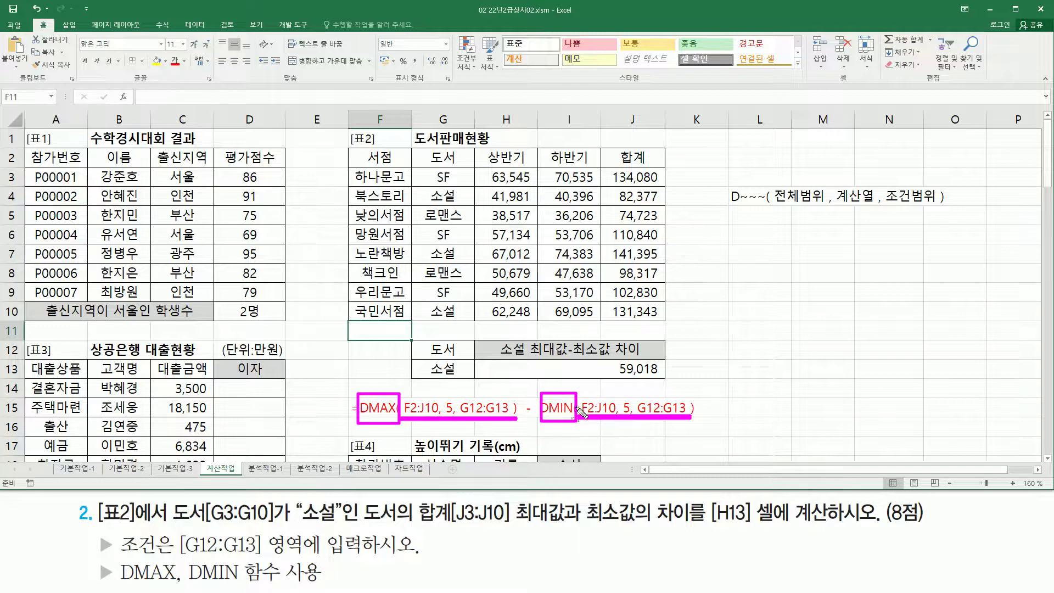
drag(516, 527, 689, 529)
key(Escape)
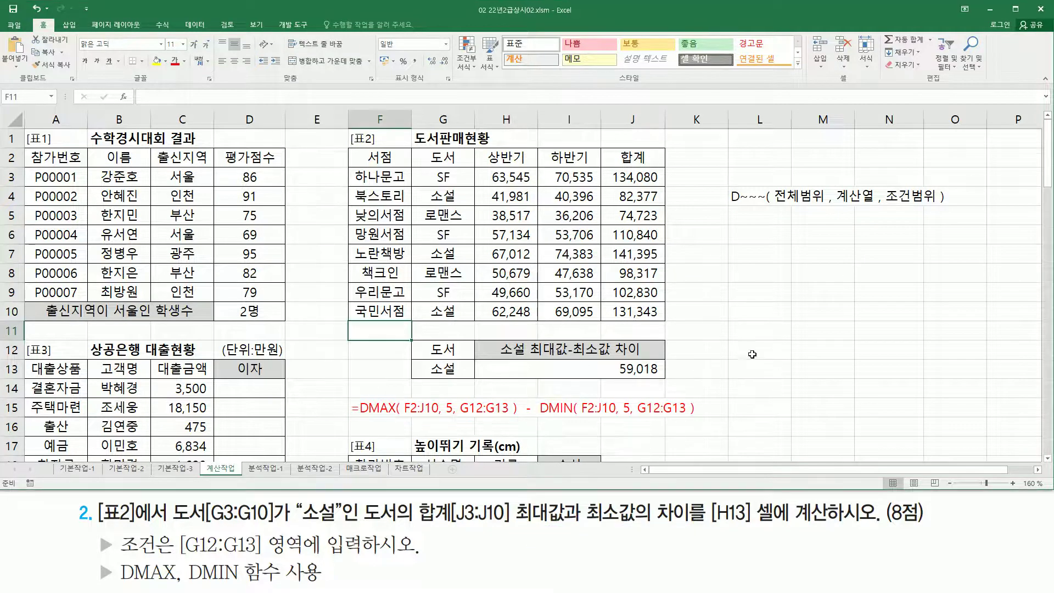
Examine task 3, marking the 상공은행 대출현황 table, its 대출상품 and 대출금액 columns, and the 이자율표 range A22:B26.
click(760, 322)
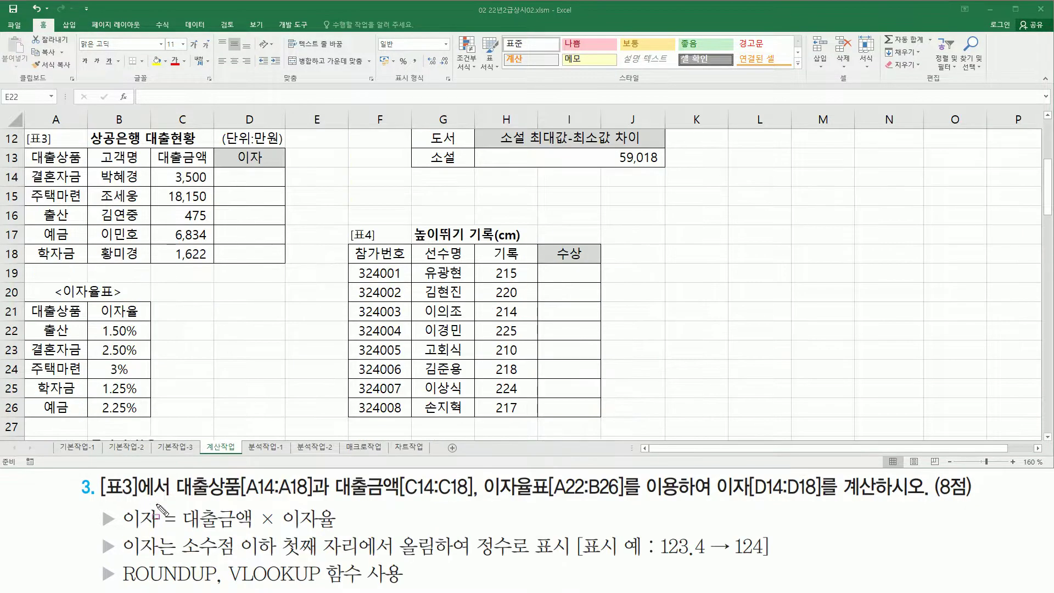
mouse_move(96, 472)
mouse_down()
mouse_move(104, 501)
mouse_move(173, 502)
mouse_up()
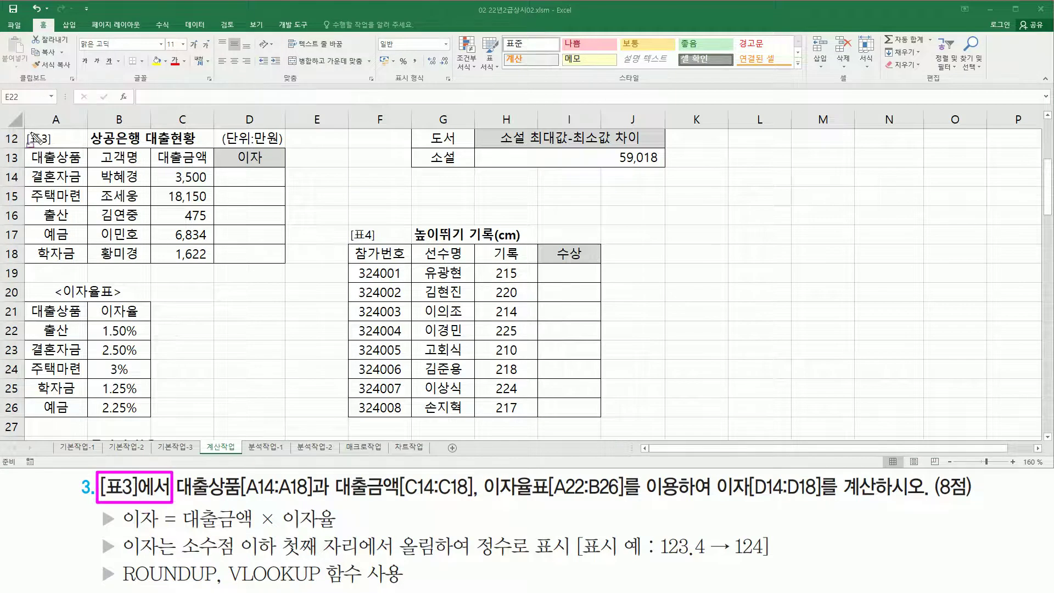
mouse_move(27, 130)
mouse_down()
mouse_move(255, 271)
mouse_move(296, 273)
mouse_up()
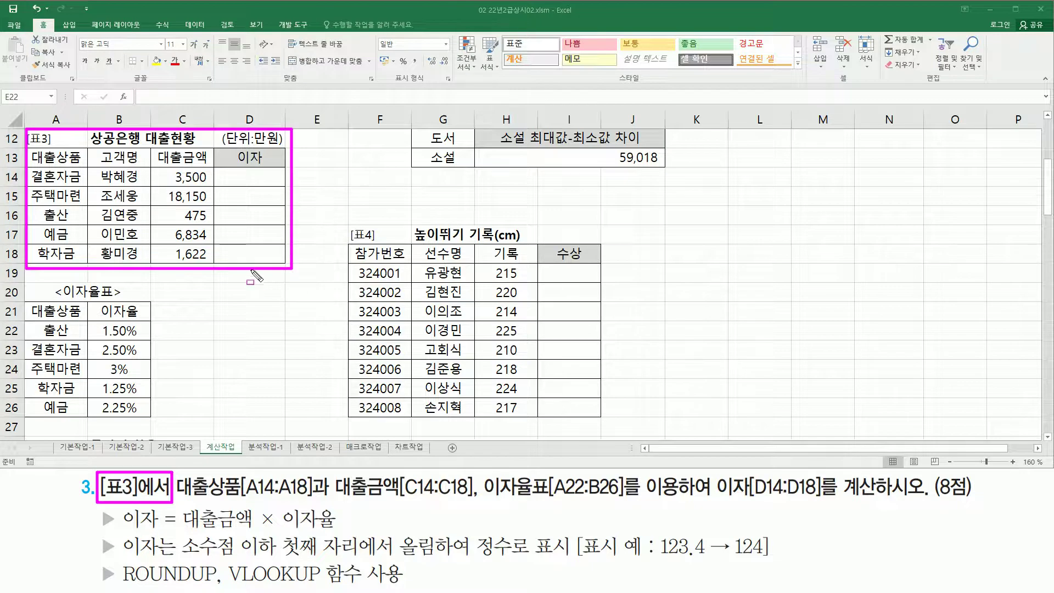
drag(179, 498, 297, 503)
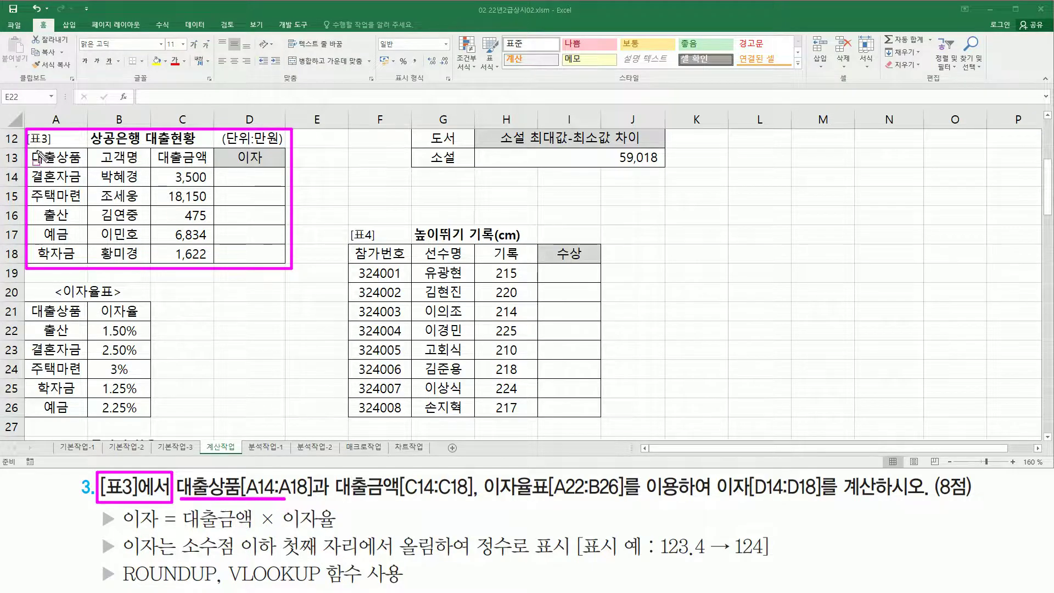
drag(60, 162, 79, 165)
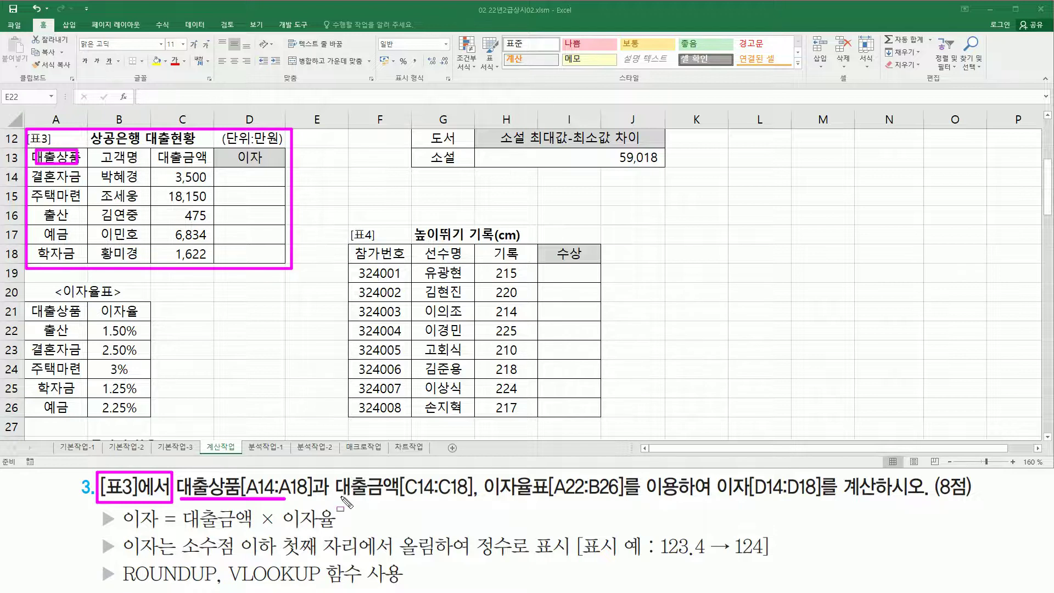
drag(336, 497, 466, 497)
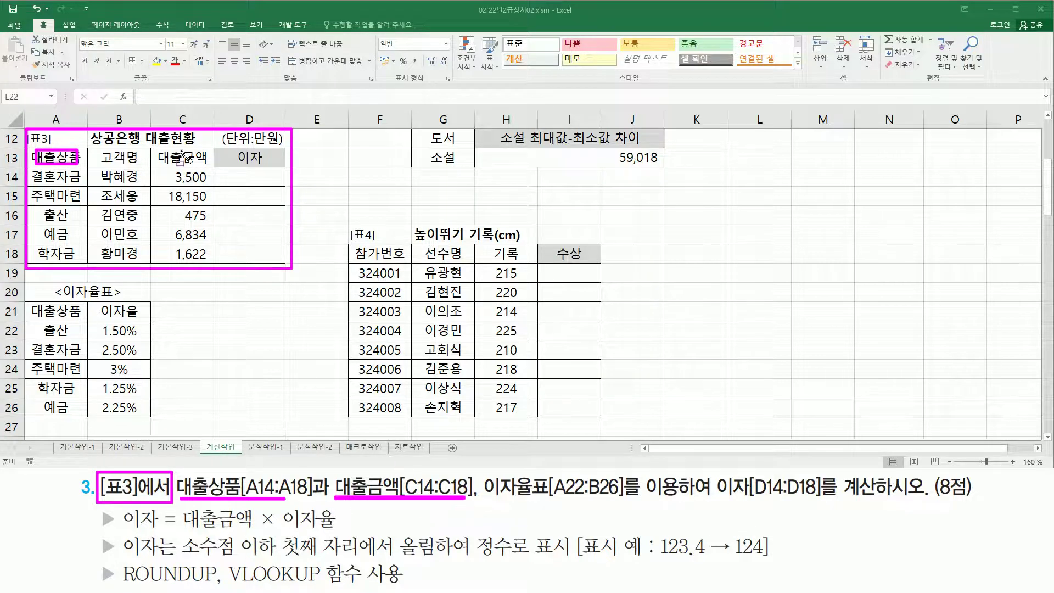
drag(154, 149, 210, 171)
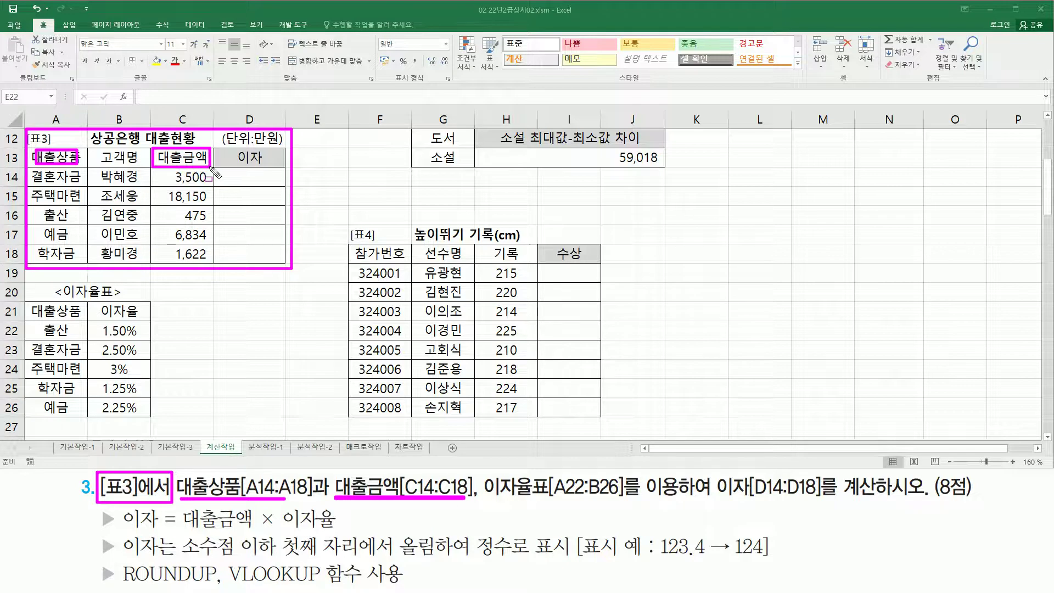
mouse_move(484, 476)
mouse_down()
mouse_move(486, 492)
mouse_move(641, 501)
mouse_up()
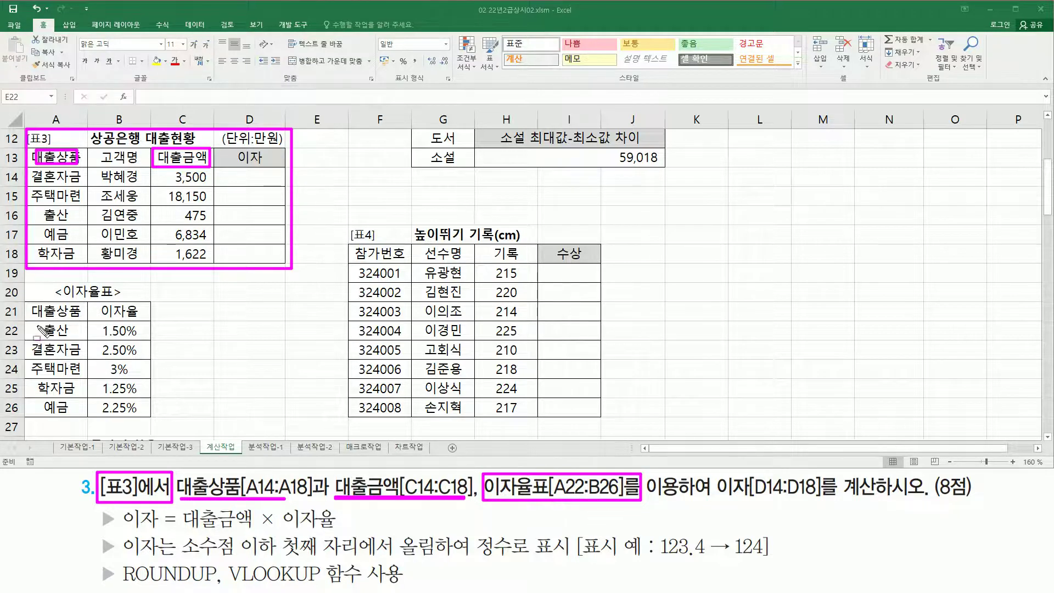
mouse_move(29, 329)
mouse_down()
mouse_move(53, 346)
mouse_move(73, 340)
mouse_move(146, 415)
mouse_up()
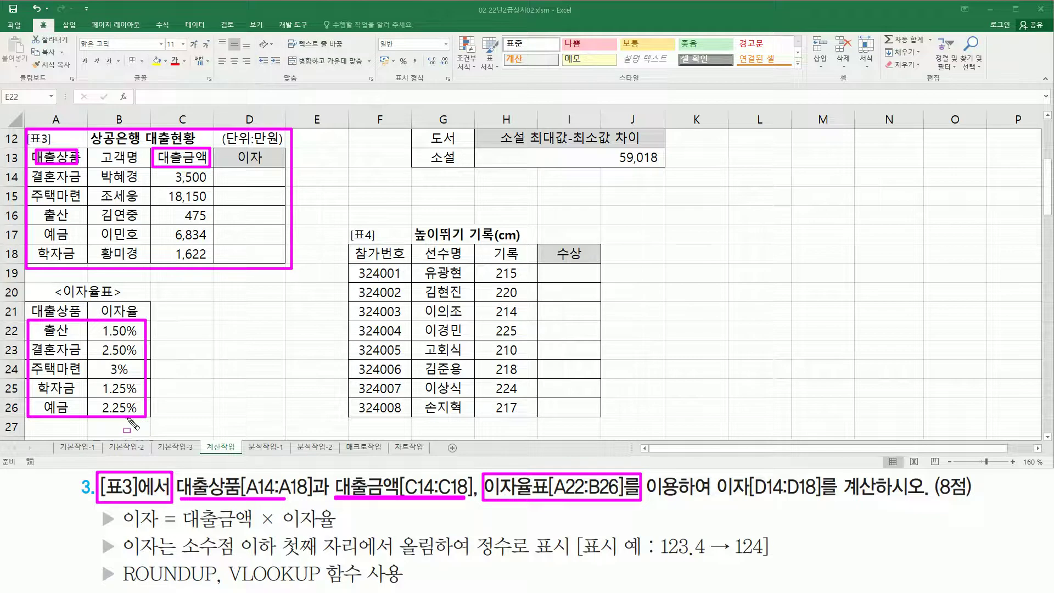
Examine the rest of task 3, marking the 이자 range D14:D18, the formula 대출금액 × 이자율, the table columns involved and the VLOOKUP requirement.
drag(715, 501, 926, 501)
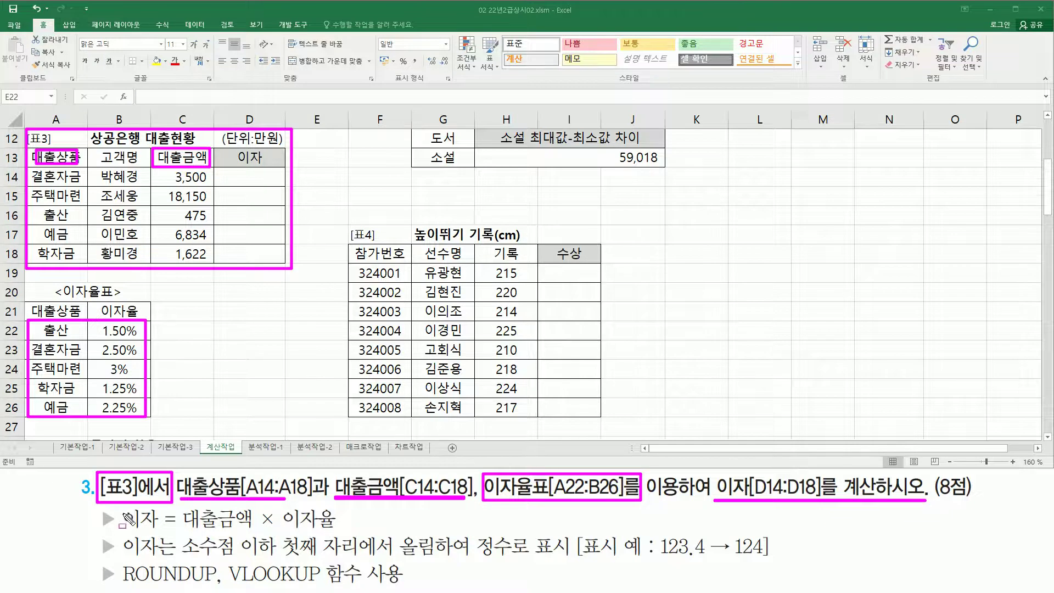
drag(122, 508, 160, 528)
drag(229, 174, 267, 254)
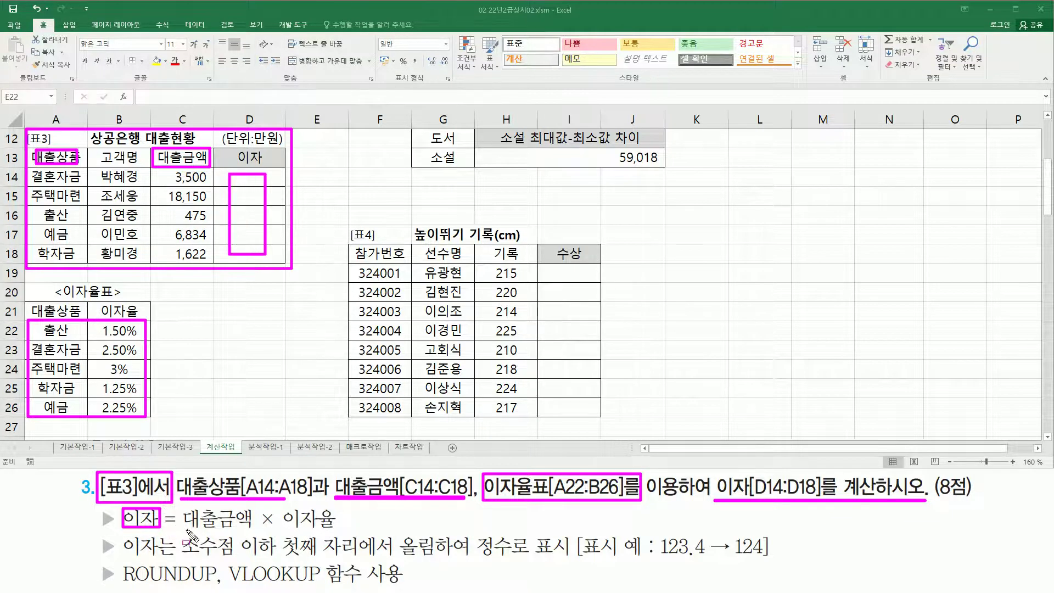
drag(182, 530, 349, 531)
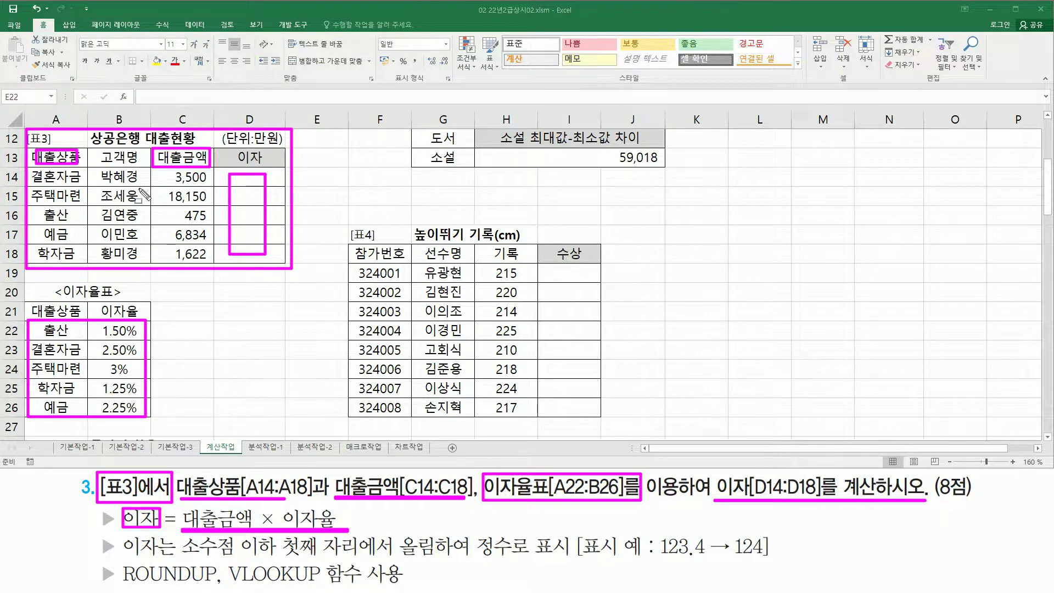
mouse_move(166, 173)
mouse_down()
mouse_move(171, 255)
mouse_move(205, 236)
mouse_move(205, 171)
mouse_up()
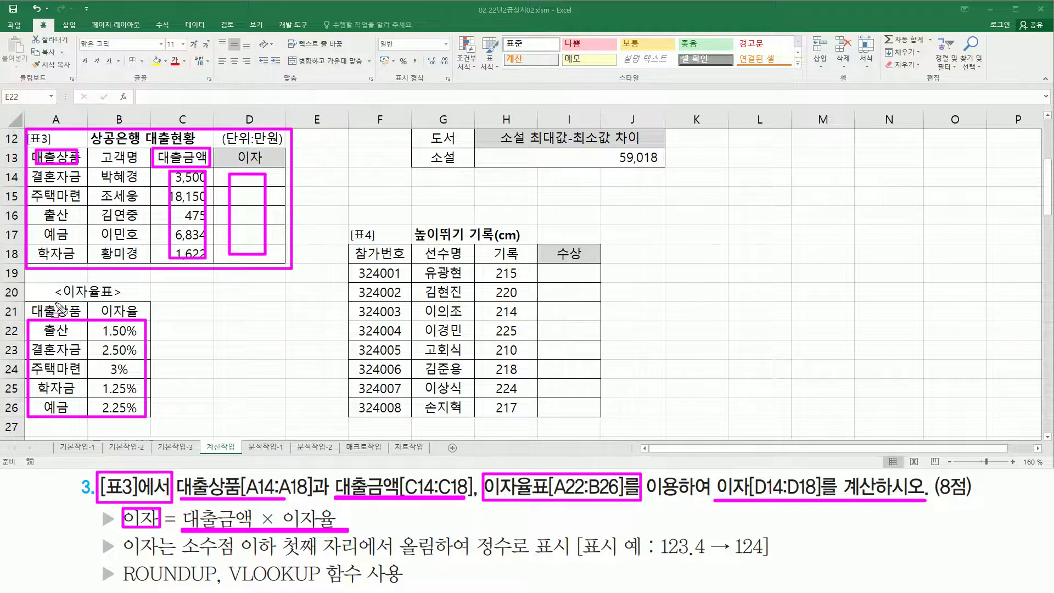
drag(56, 306, 55, 410)
drag(119, 294, 119, 416)
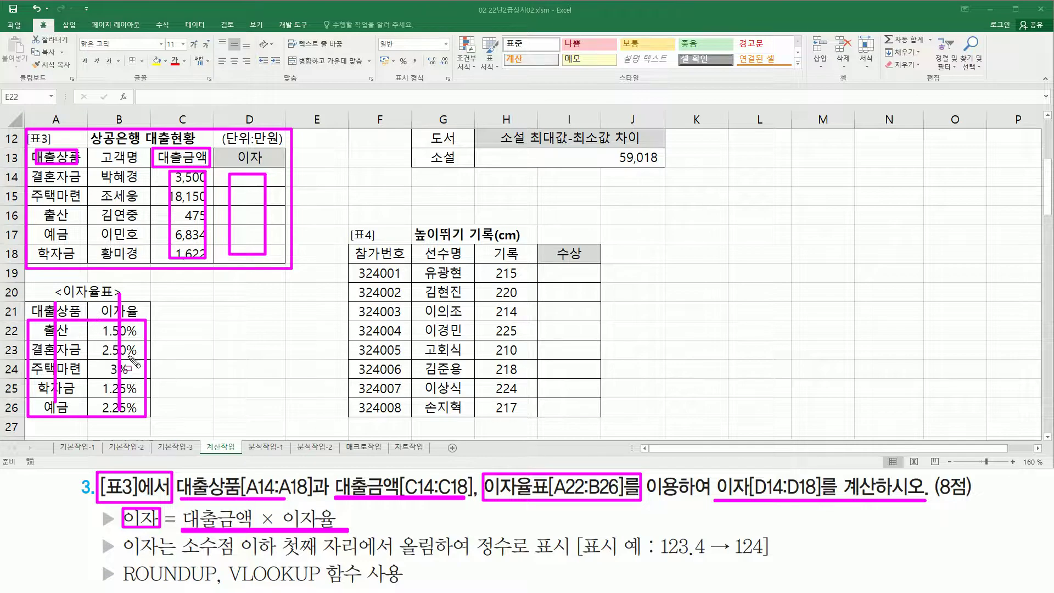
drag(231, 586, 360, 587)
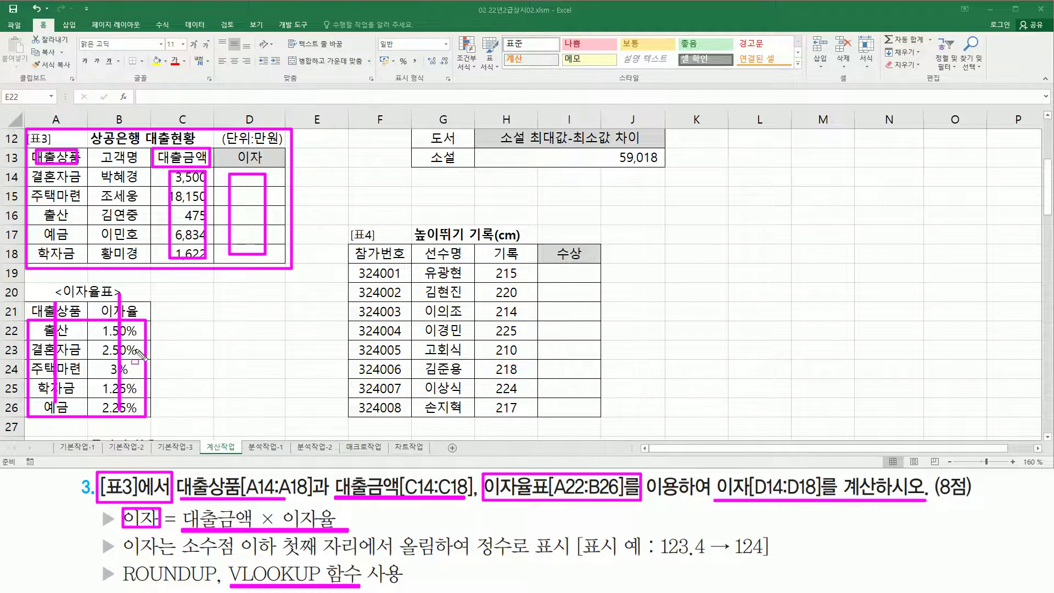
key(Escape)
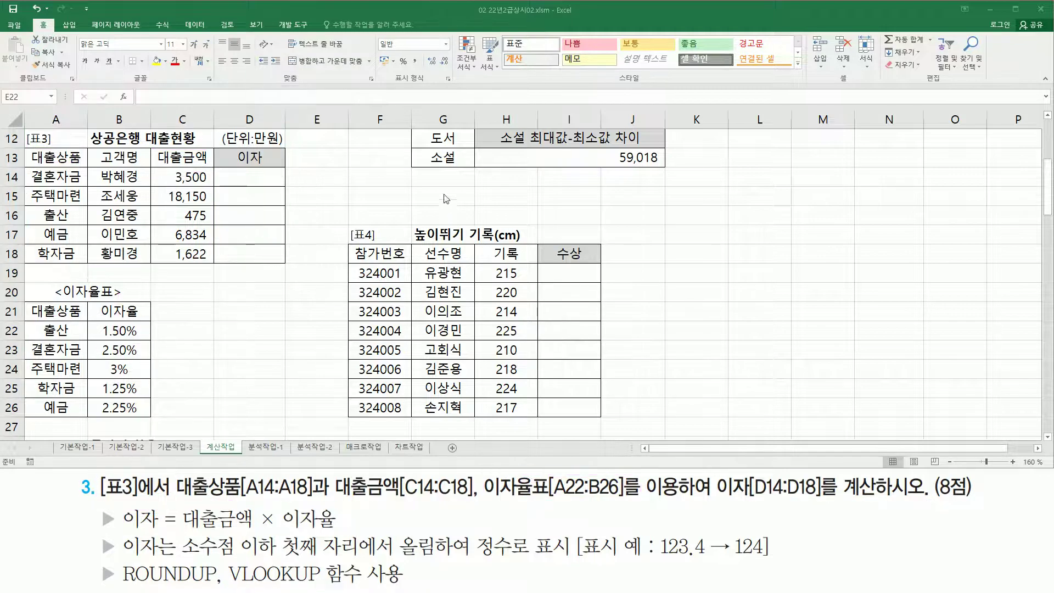
Enter the syntax note "vlookup( 찾을값 , 참조범위 $ , 열번호 , 옵션 )" in cell K15.
click(379, 194)
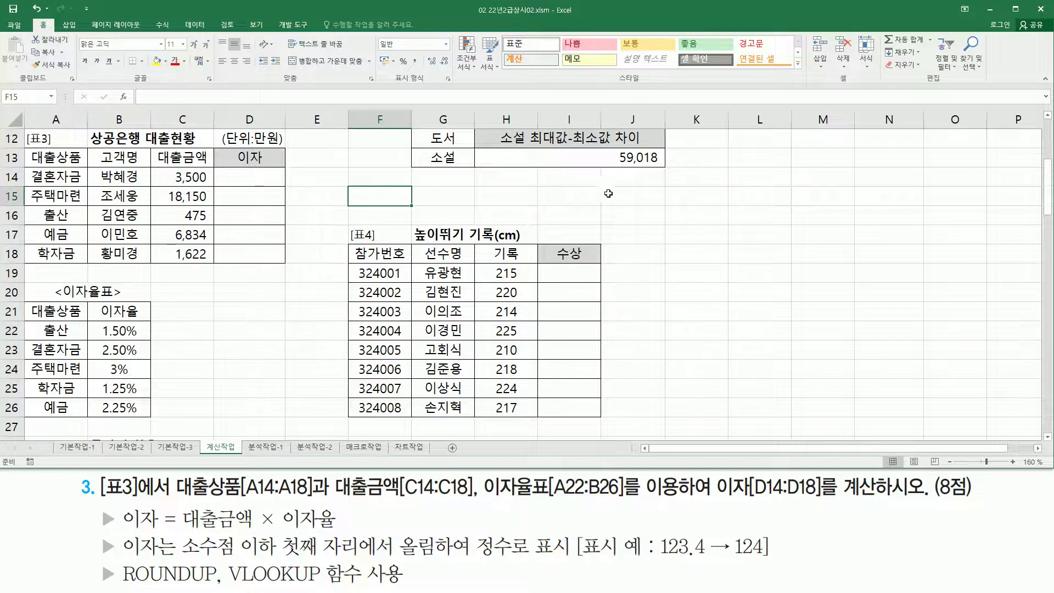
click(647, 195)
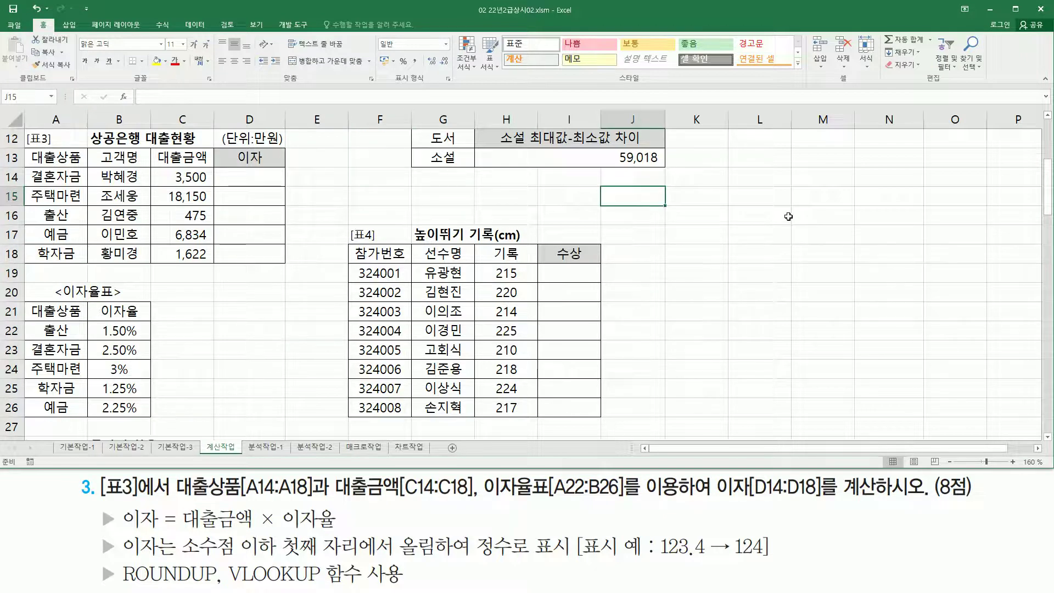
key(Right)
text(vlooo)
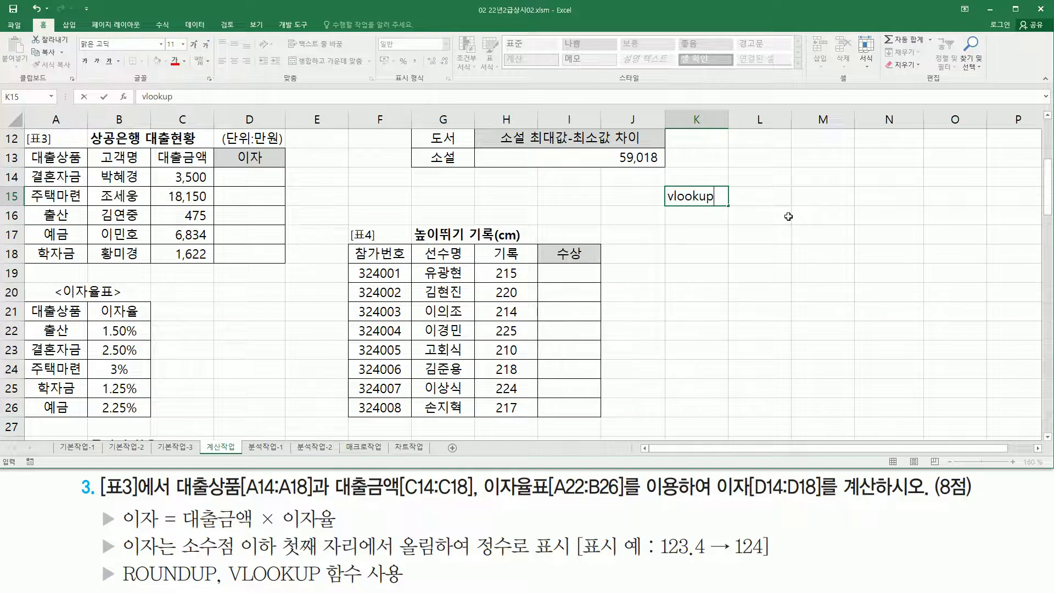
text(찾ㅇ)
text(을값 ,)
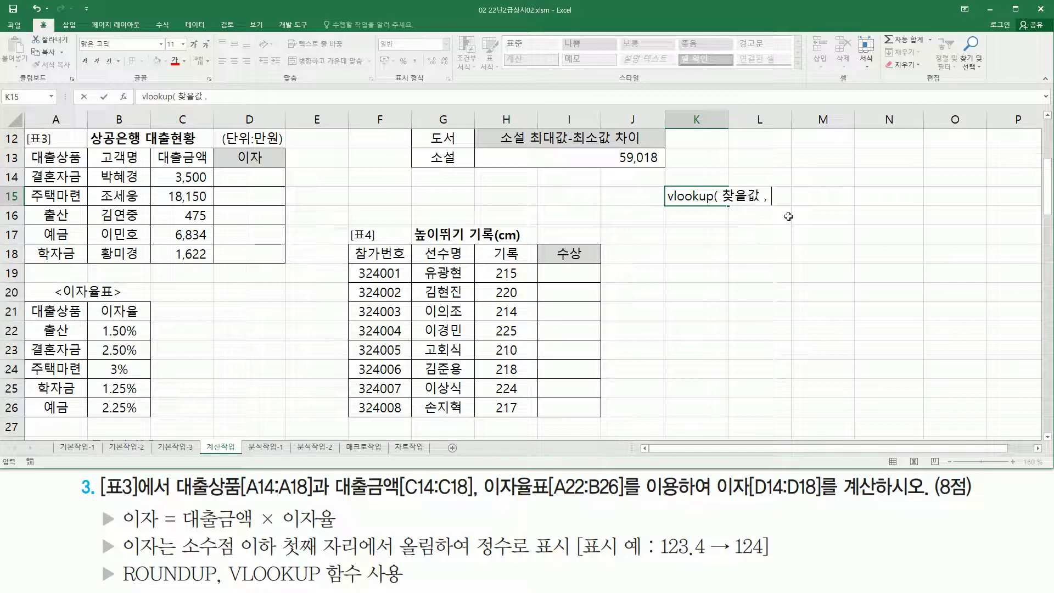
text( 참조범위)
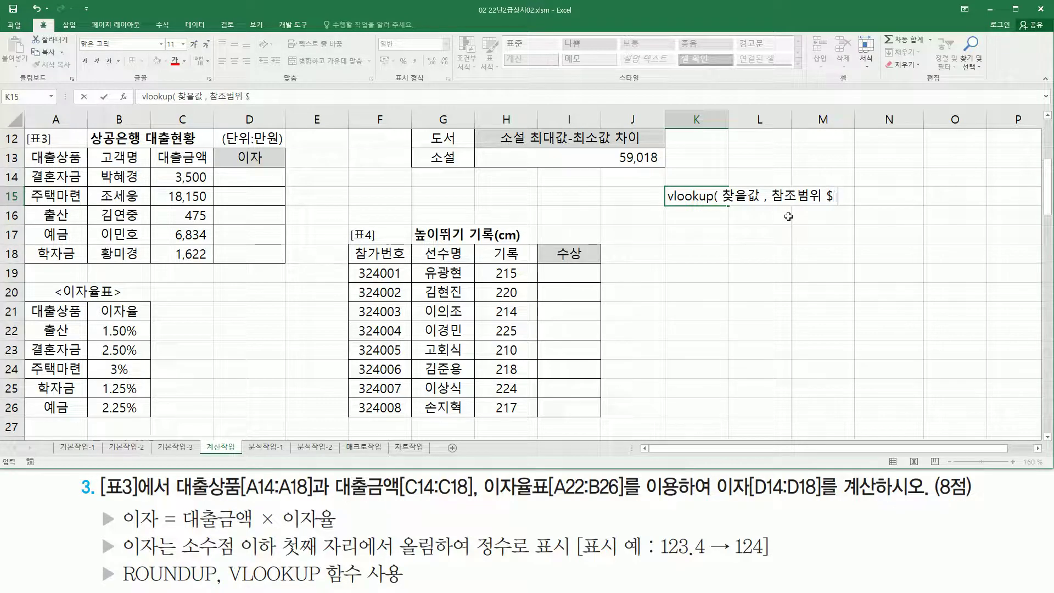
text($ , 열버)
text(번호 )
text(, ㅇ)
text(셔)
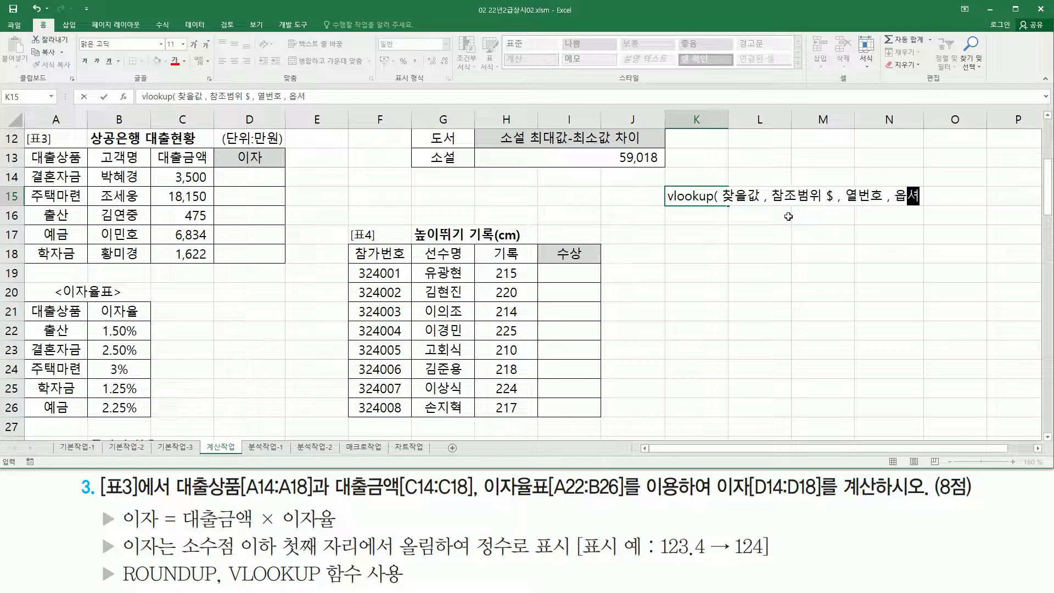
key(Return)
key(Return)
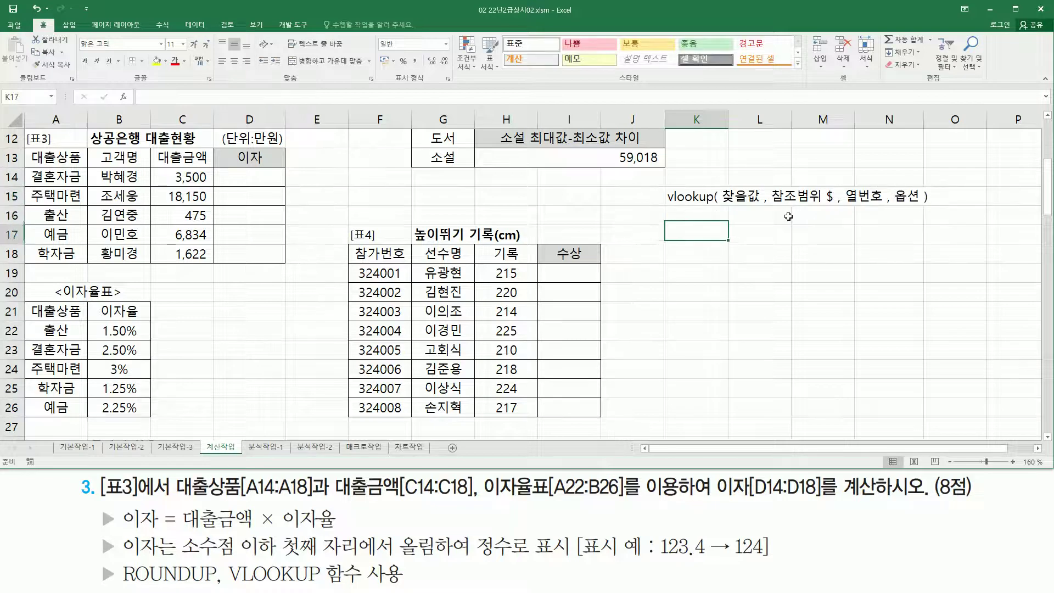
List the VLOOKUP option values below the syntax note, entering true(생략) in L17 and FALSE in L18.
click(789, 216)
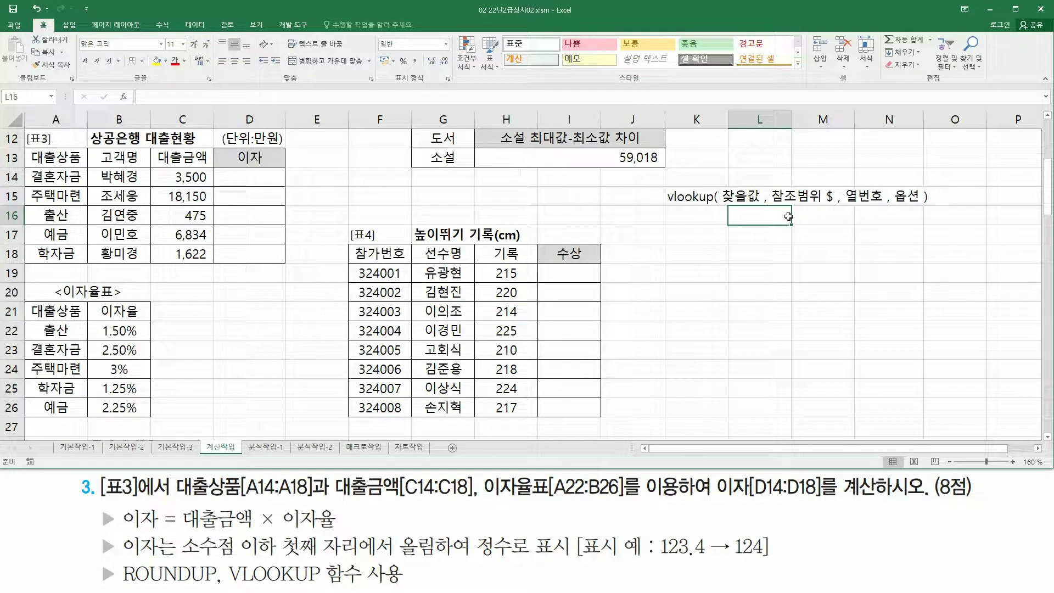
key(Return)
text(r)
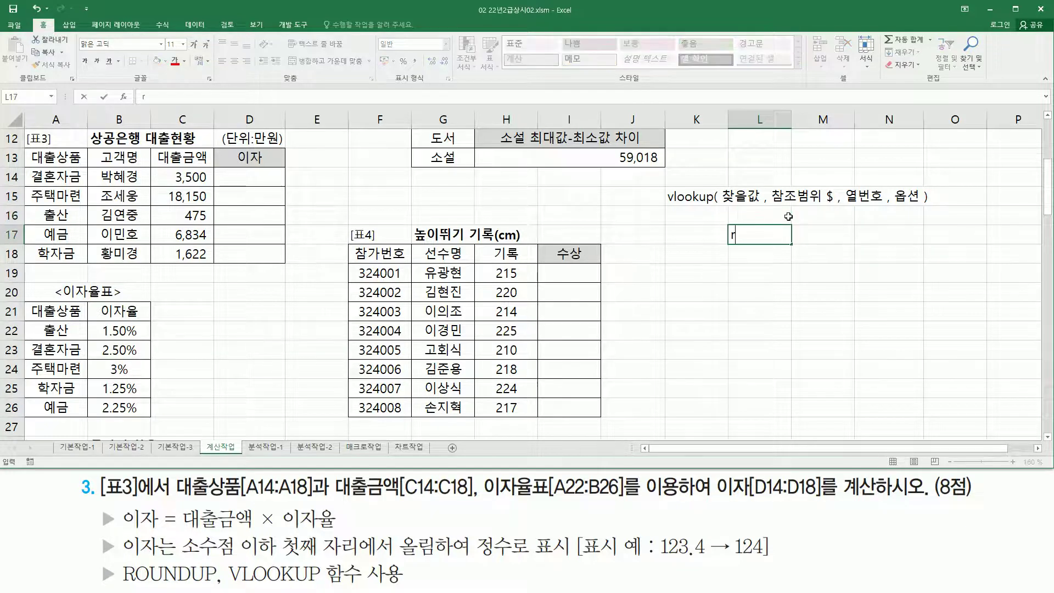
text(rue(생략))
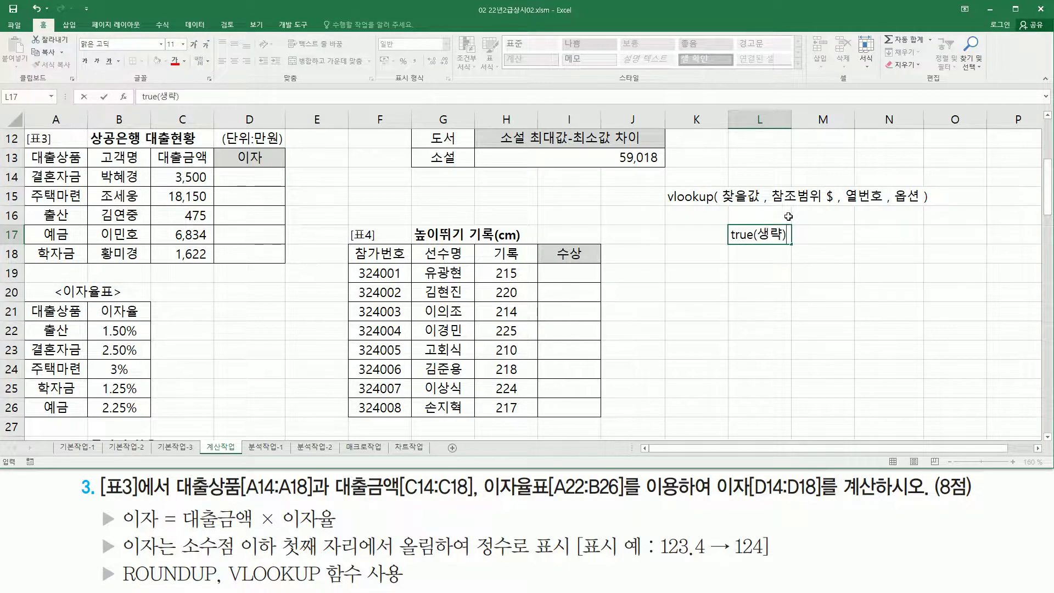
key(Return)
text(fa)
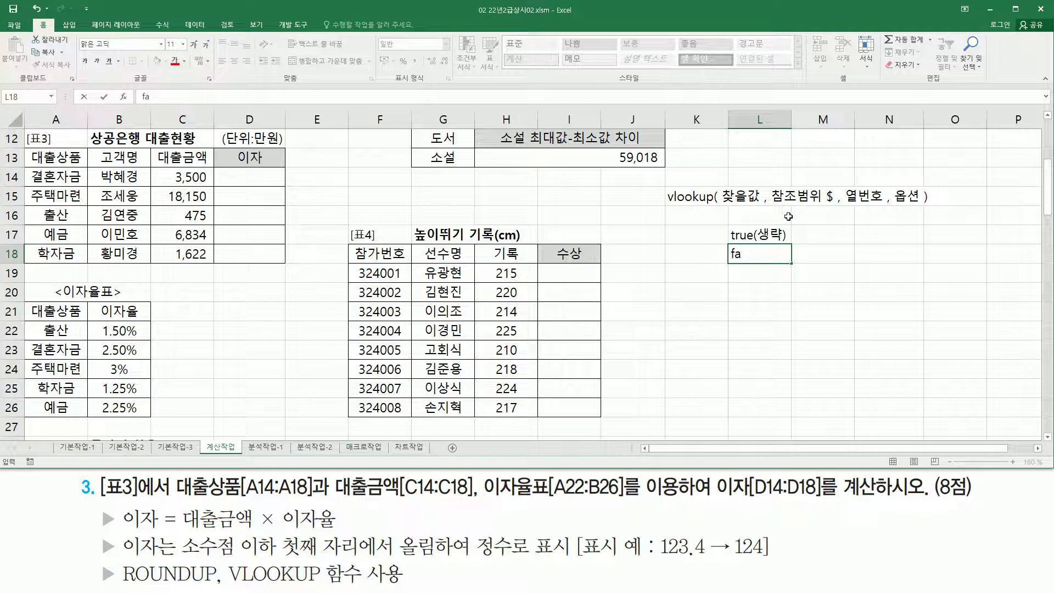
text(lse)
key(Return)
key(Up)
key(Up)
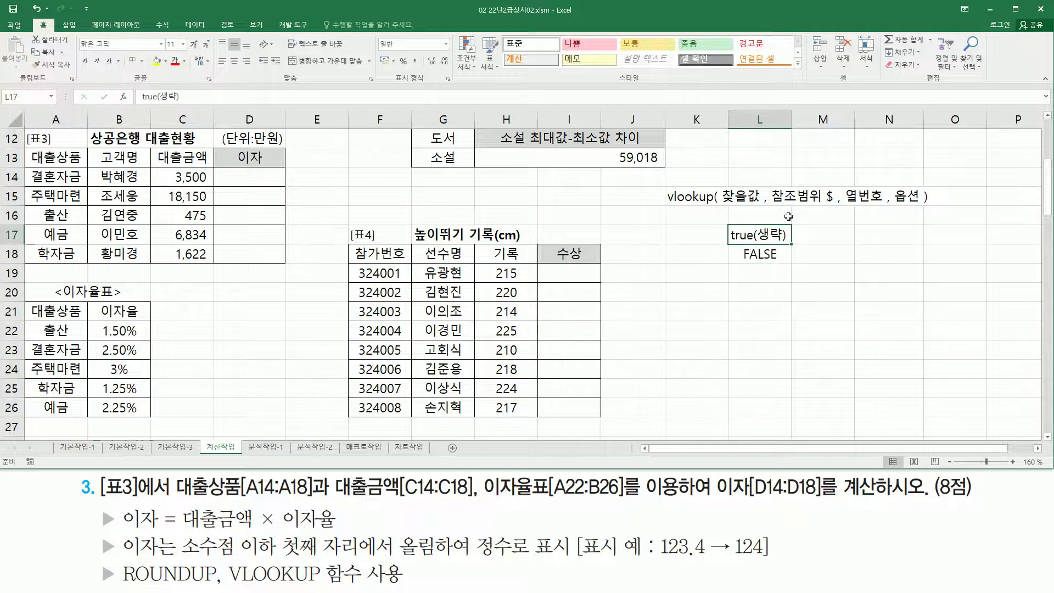
Describe the two option values beside them, entering 근사값 in M17 and 정확하게 일치하는 값 in M18.
key(Right)
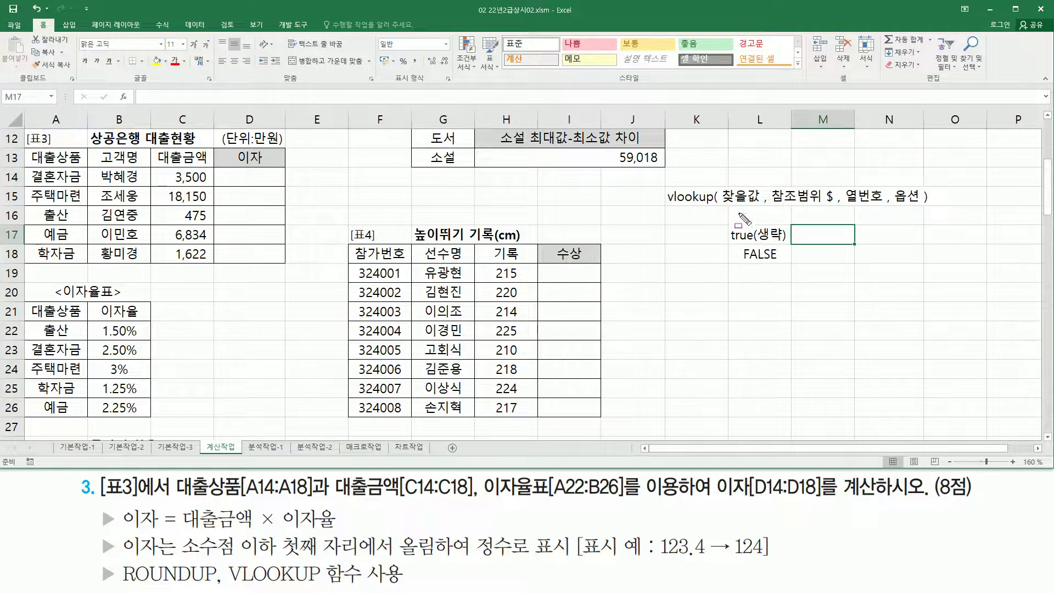
drag(715, 204, 833, 207)
key(Escape)
text(r근ㅅ)
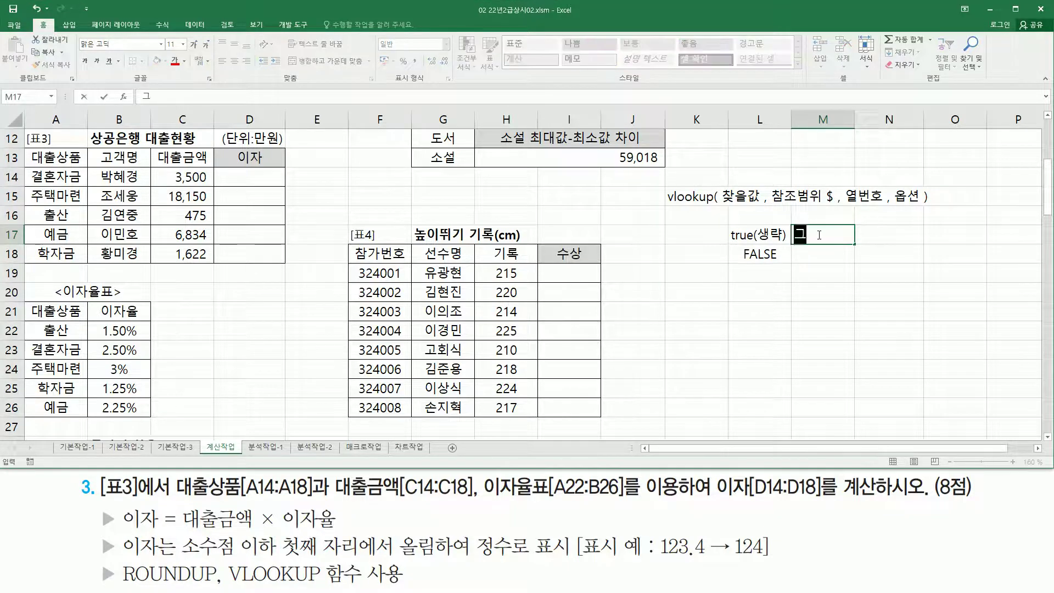
text(값)
key(Return)
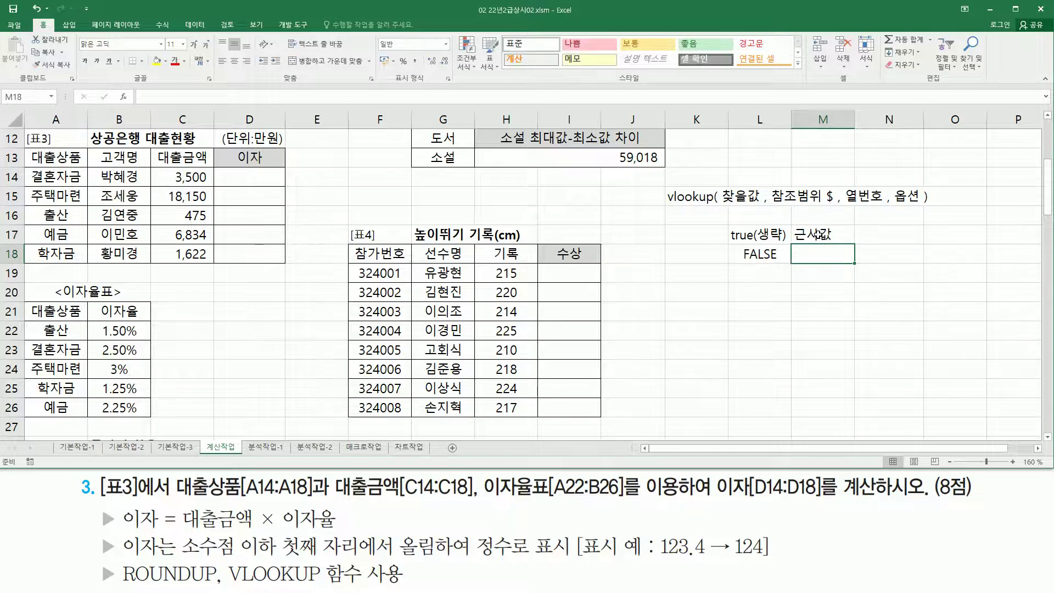
text(정확)
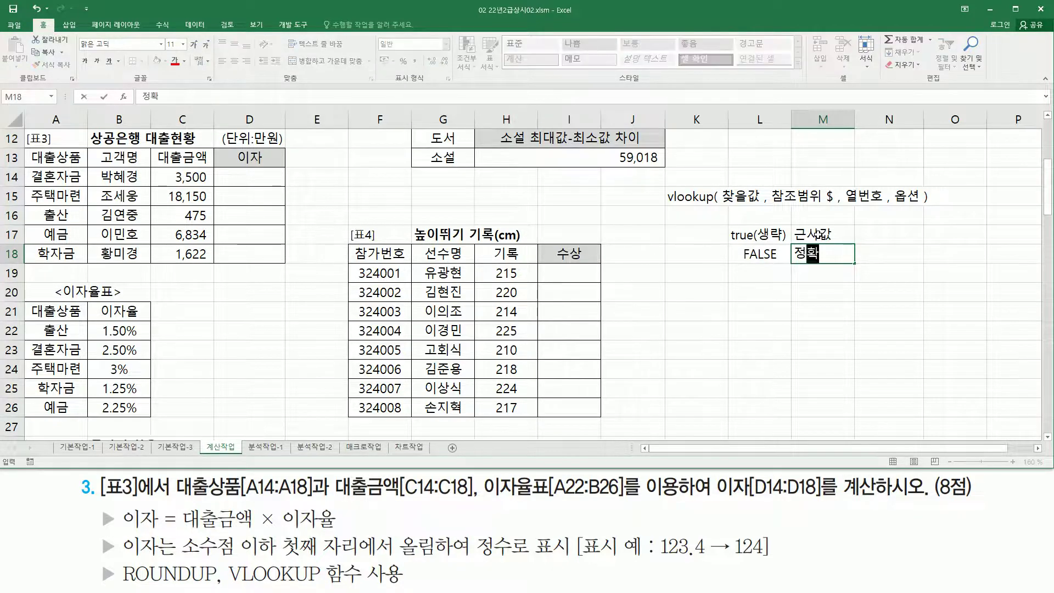
text(하게 일치하는 가)
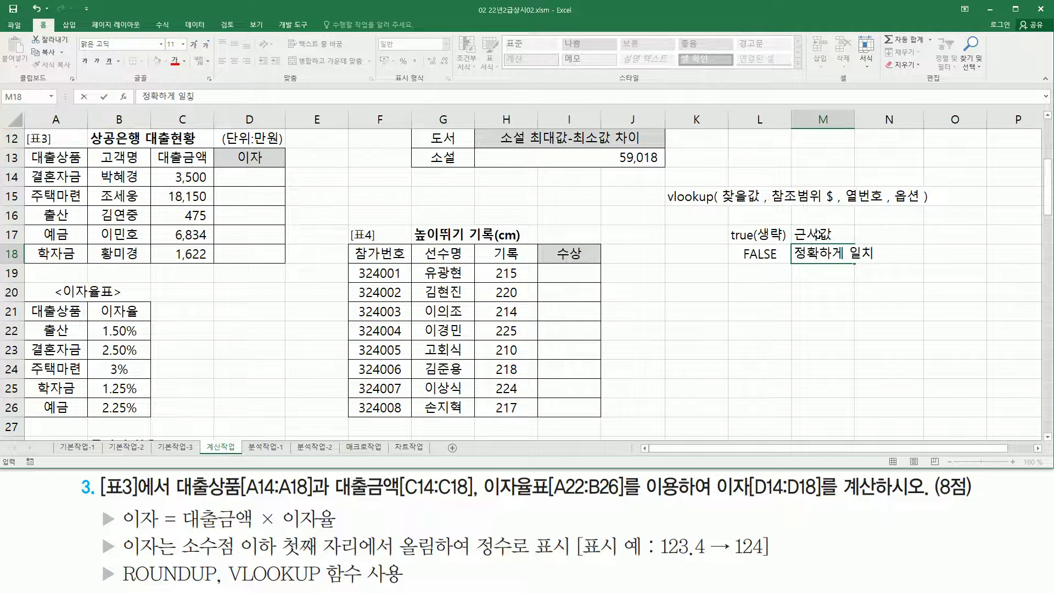
text(값)
key(Return)
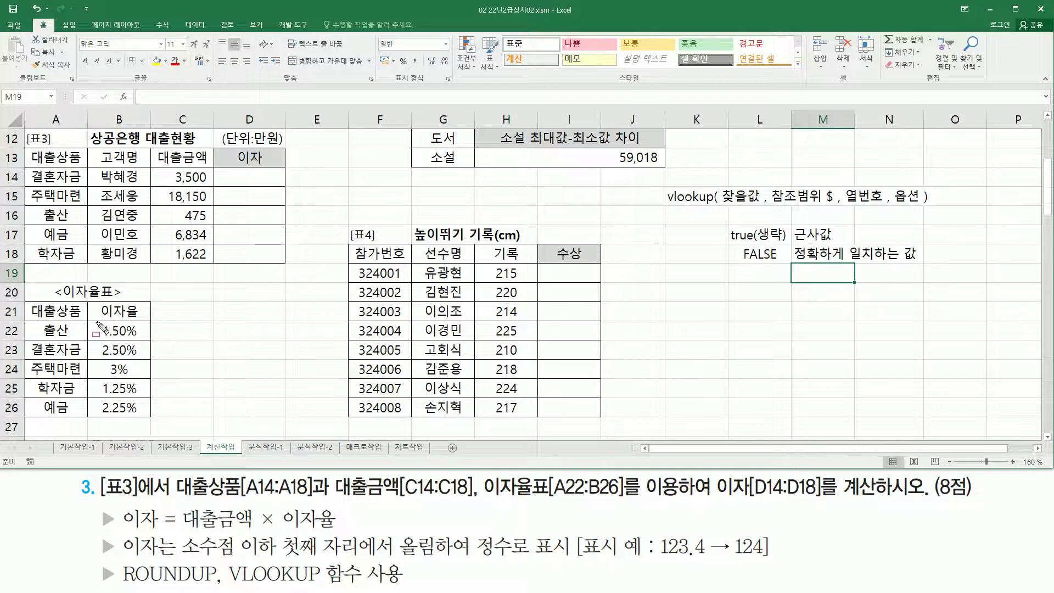
Examine how the VLOOKUP arguments map to the sheet, marking 찾을값, D14, 결혼자금 in A14, the 이자율표 range A22:B26 and 열번호.
drag(32, 324, 151, 418)
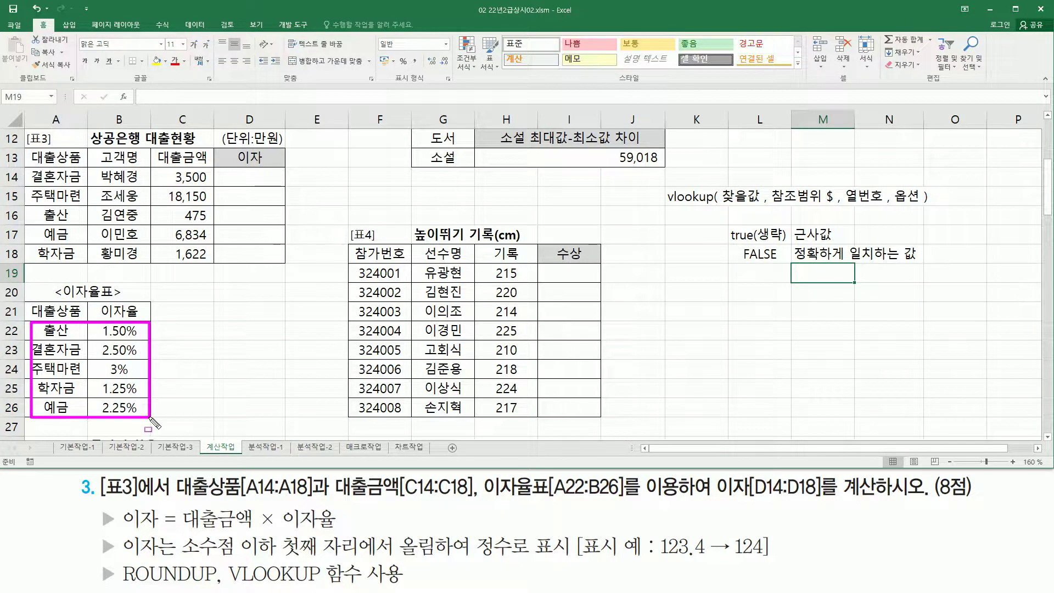
mouse_move(106, 325)
mouse_down()
mouse_move(104, 379)
mouse_move(136, 417)
mouse_move(107, 325)
mouse_up()
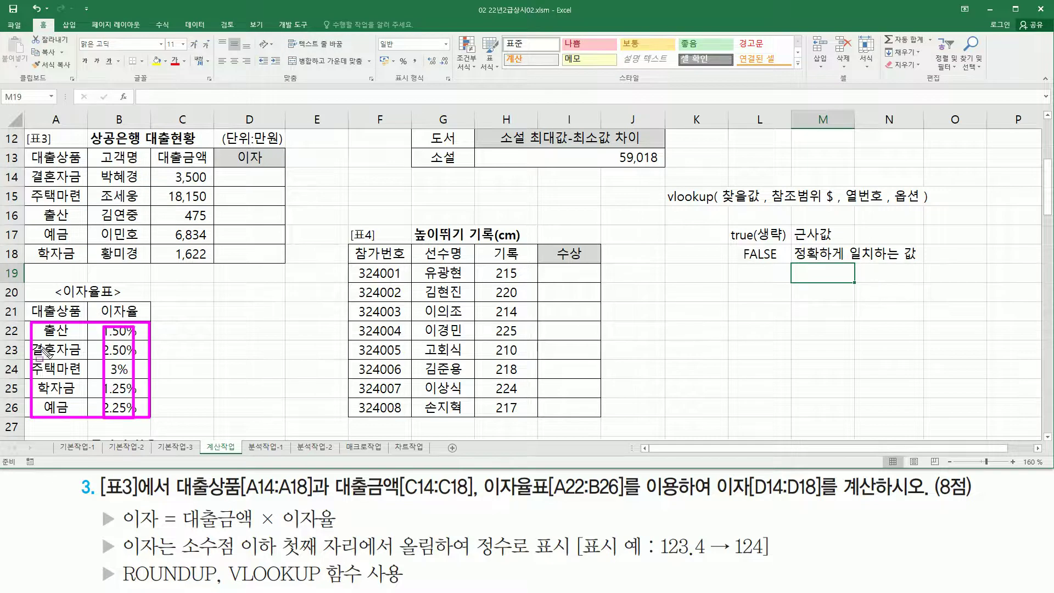
mouse_move(43, 325)
mouse_down()
mouse_move(42, 369)
mouse_move(72, 409)
mouse_move(72, 324)
mouse_up()
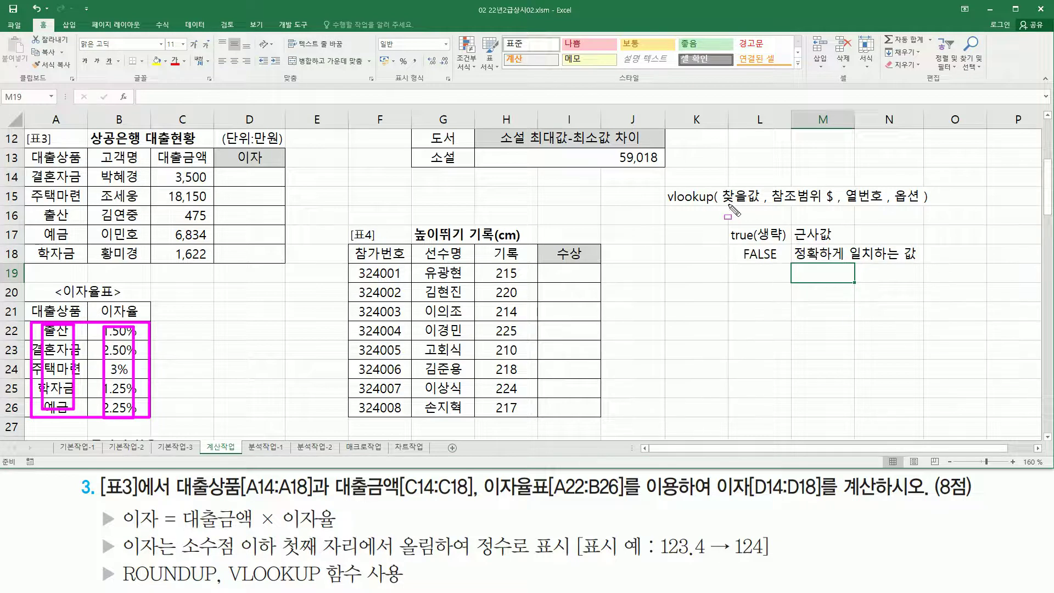
drag(727, 208, 758, 208)
drag(228, 174, 276, 186)
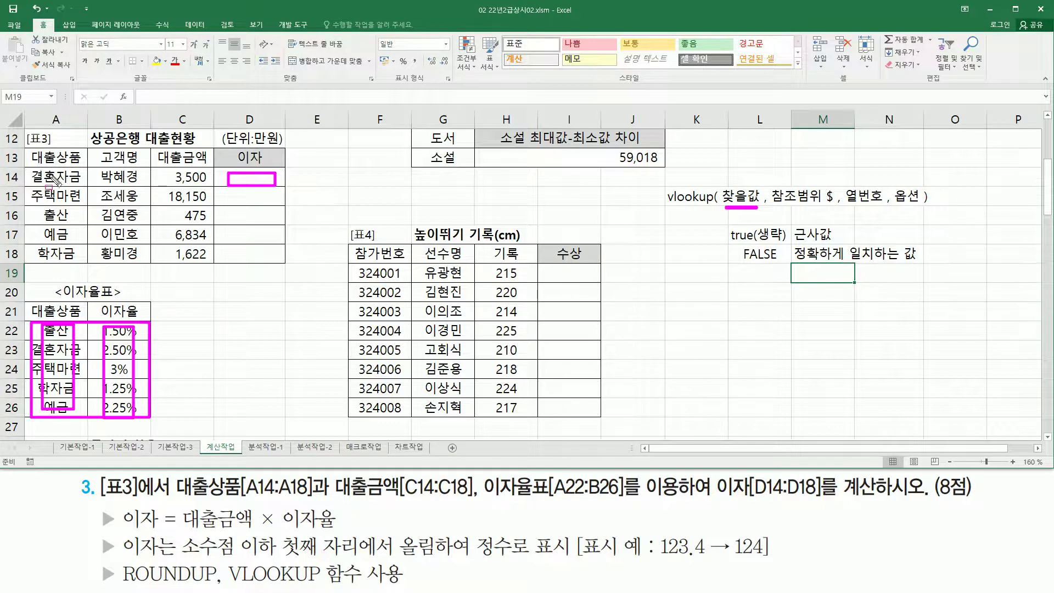
drag(32, 172, 73, 183)
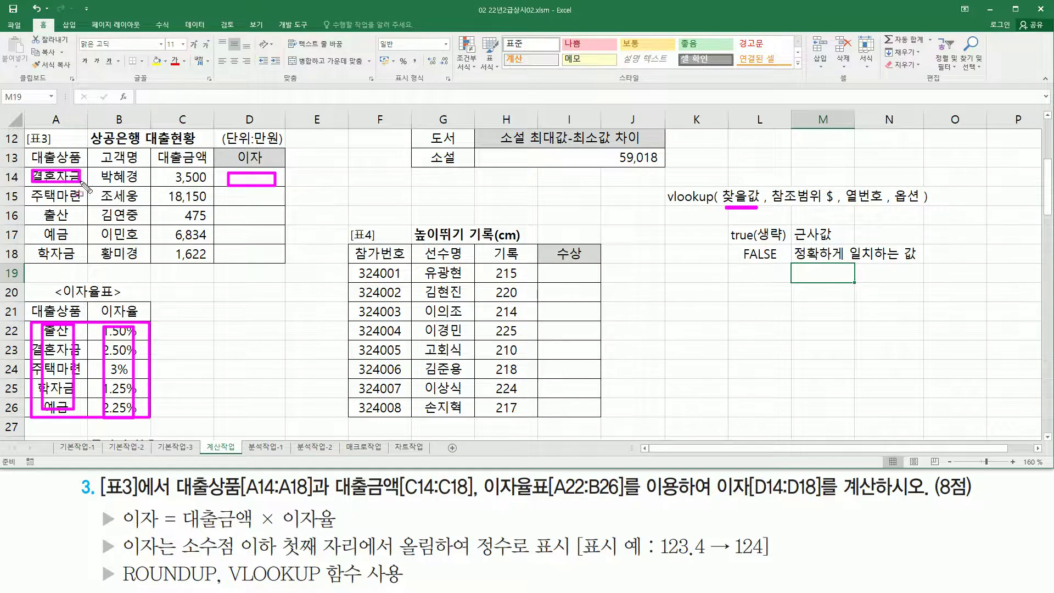
mouse_move(35, 329)
mouse_down()
mouse_move(50, 387)
mouse_move(110, 420)
mouse_move(153, 422)
mouse_up()
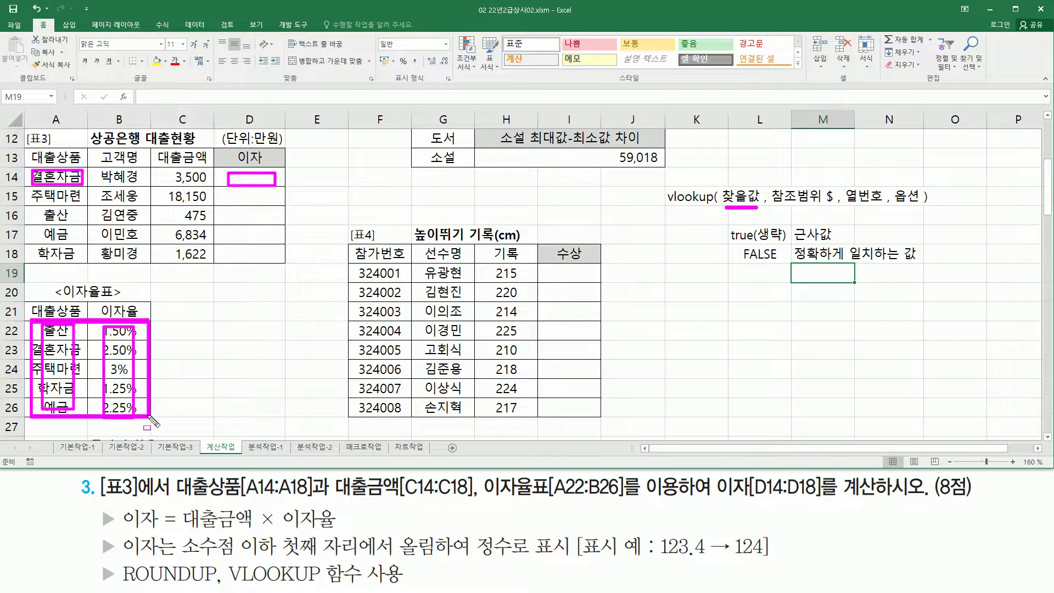
drag(852, 206, 896, 207)
key(Escape)
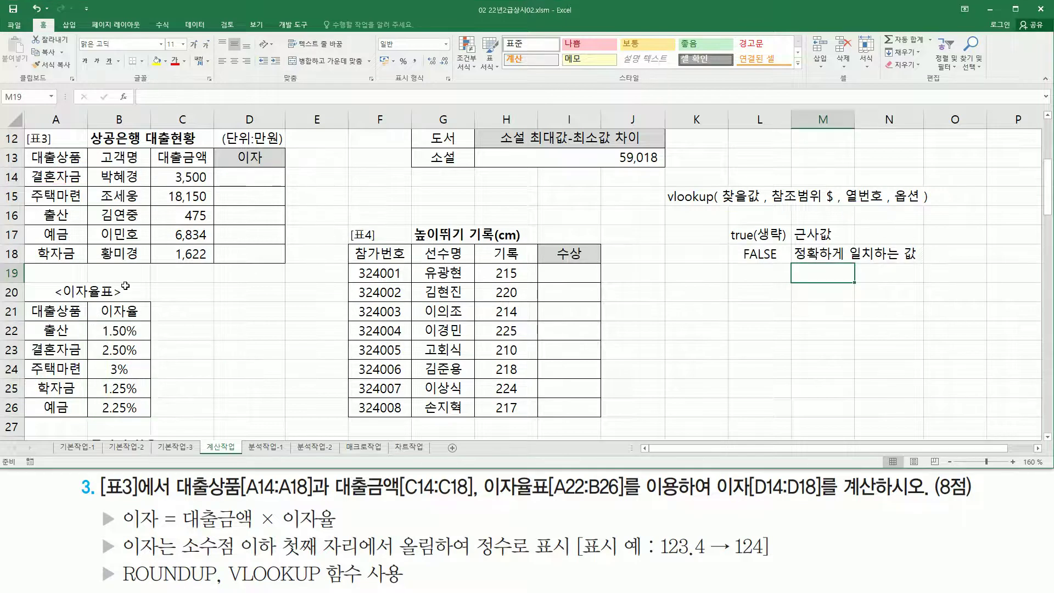
Review the 열번호 and 옵션 arguments, marking the 이자율 column, A14, the range A22:B26 and the FALSE note for exact matches.
drag(122, 286, 122, 394)
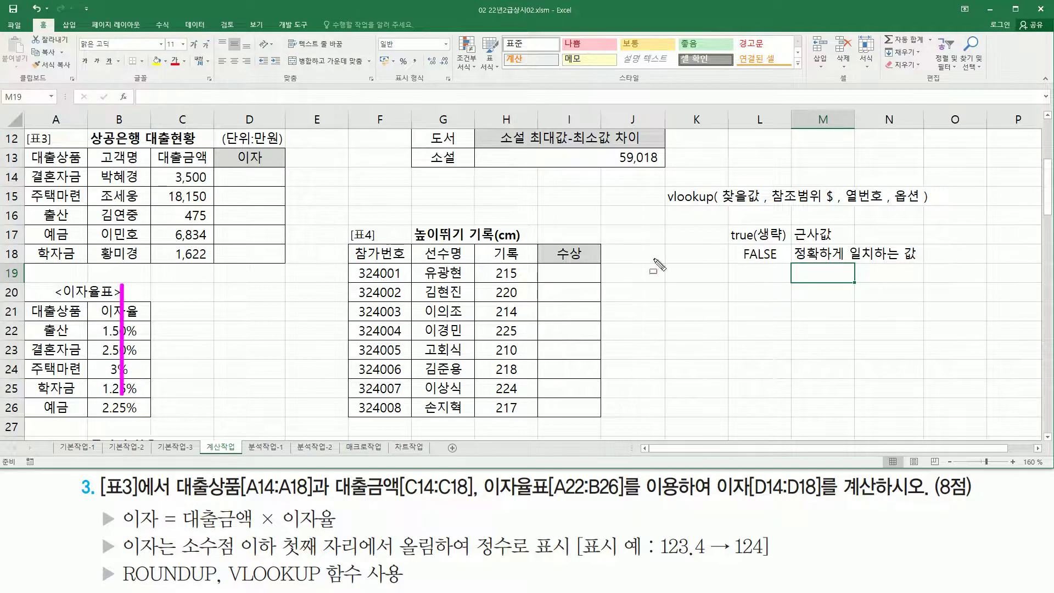
mouse_move(851, 203)
mouse_down()
mouse_move(922, 187)
mouse_move(899, 185)
mouse_up()
drag(34, 172, 78, 185)
mouse_move(23, 315)
mouse_down()
mouse_move(23, 373)
mouse_move(146, 426)
mouse_up()
mouse_move(739, 265)
mouse_down()
mouse_move(757, 275)
mouse_move(879, 274)
mouse_move(925, 243)
mouse_up()
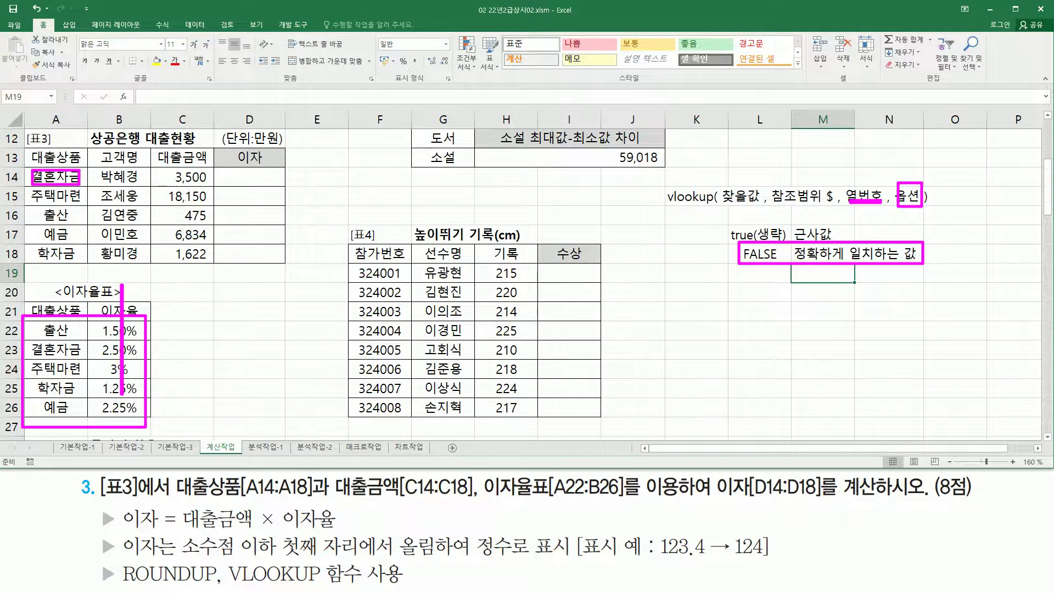
key(Escape)
Review why the lookup range needs absolute references, marking the 이자 cells from D14 down, the 이자율표 range A22:B26 and the 참조범위 $ argument.
drag(230, 171, 267, 186)
mouse_move(229, 191)
mouse_down()
mouse_move(275, 201)
mouse_move(279, 226)
mouse_up()
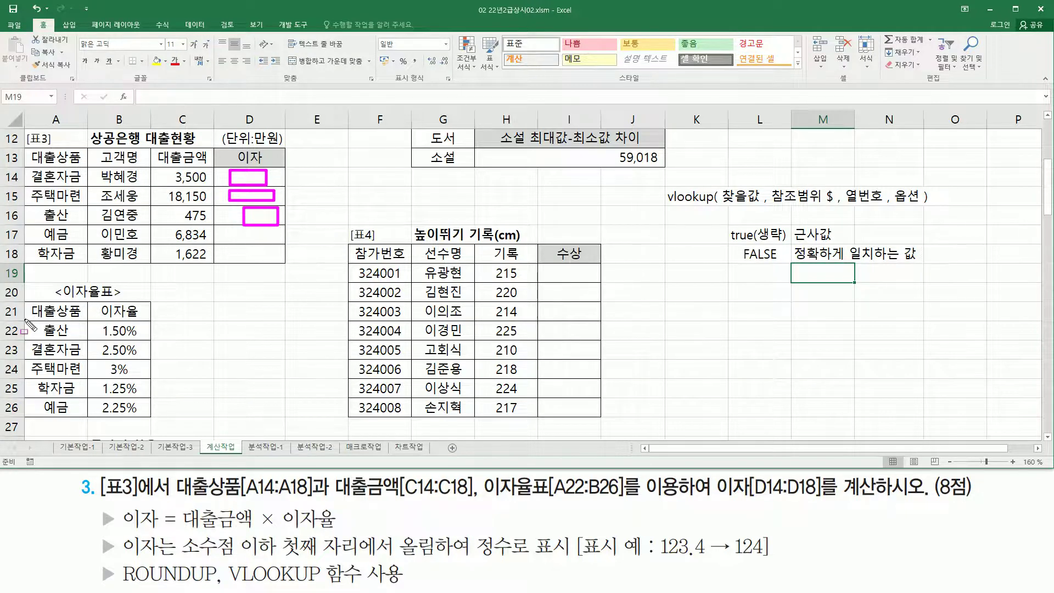
mouse_move(25, 320)
mouse_down()
mouse_move(46, 366)
mouse_move(150, 420)
mouse_up()
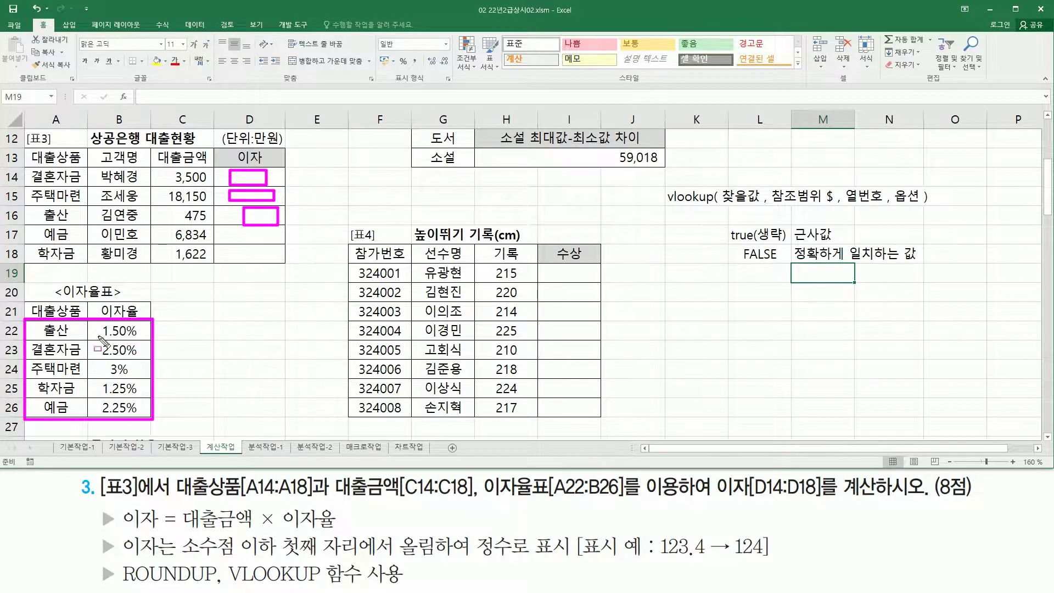
mouse_move(768, 177)
mouse_down()
mouse_move(826, 217)
mouse_move(818, 207)
mouse_up()
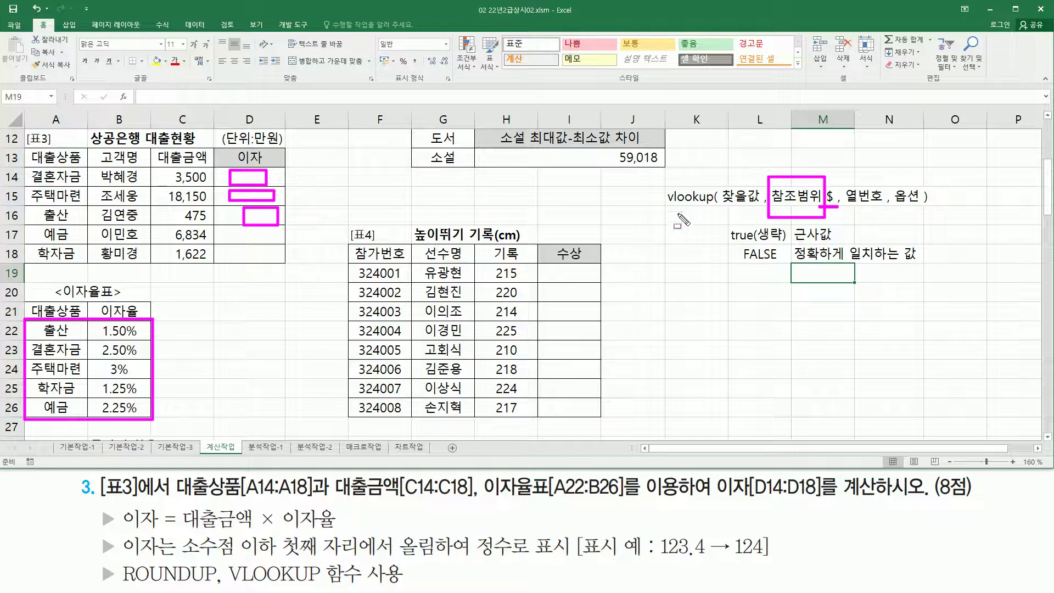
drag(661, 207, 715, 208)
key(Escape)
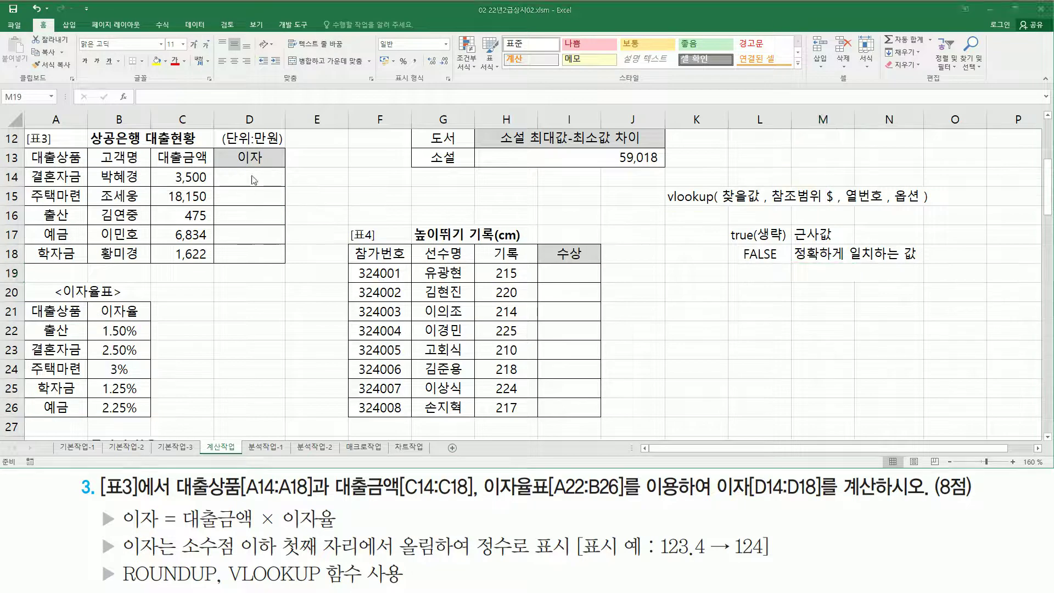
Start a VLOOKUP formula in D14 with A14 as the lookup value and the absolute range $A$22:$B$26 as the table.
click(277, 181)
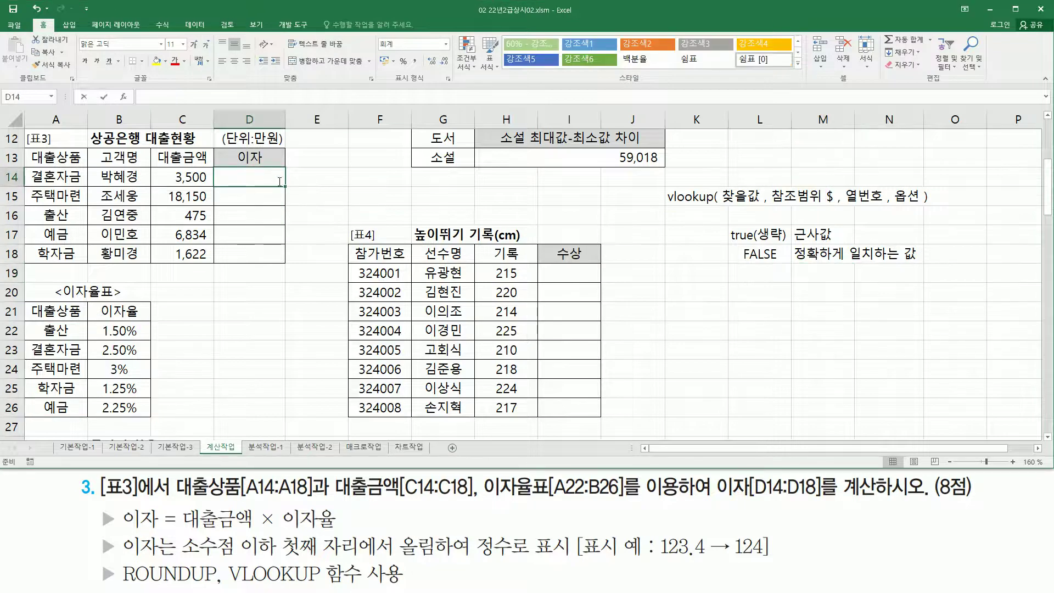
text(=vl)
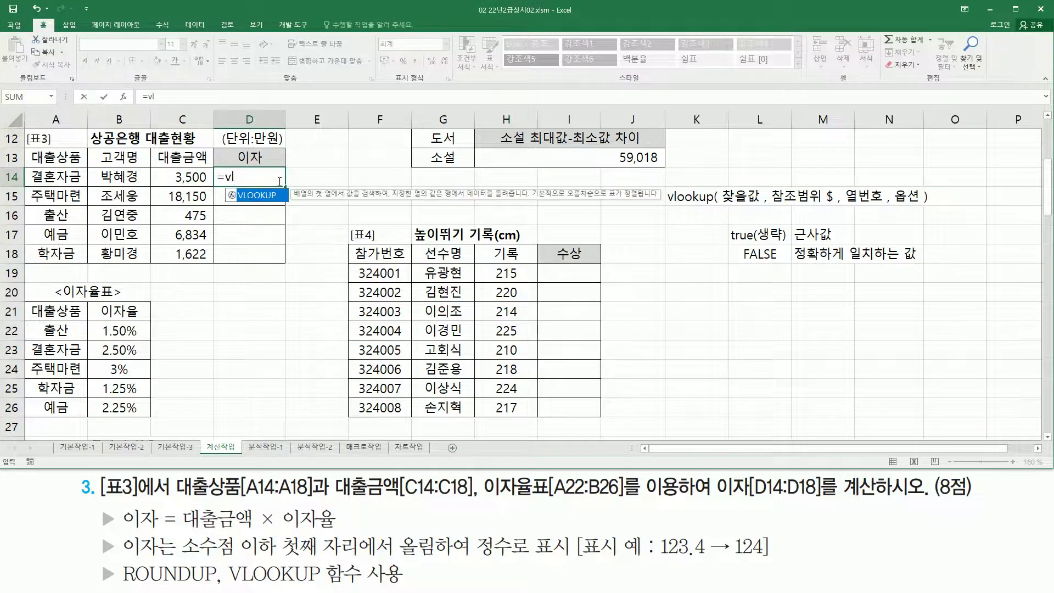
key(Tab)
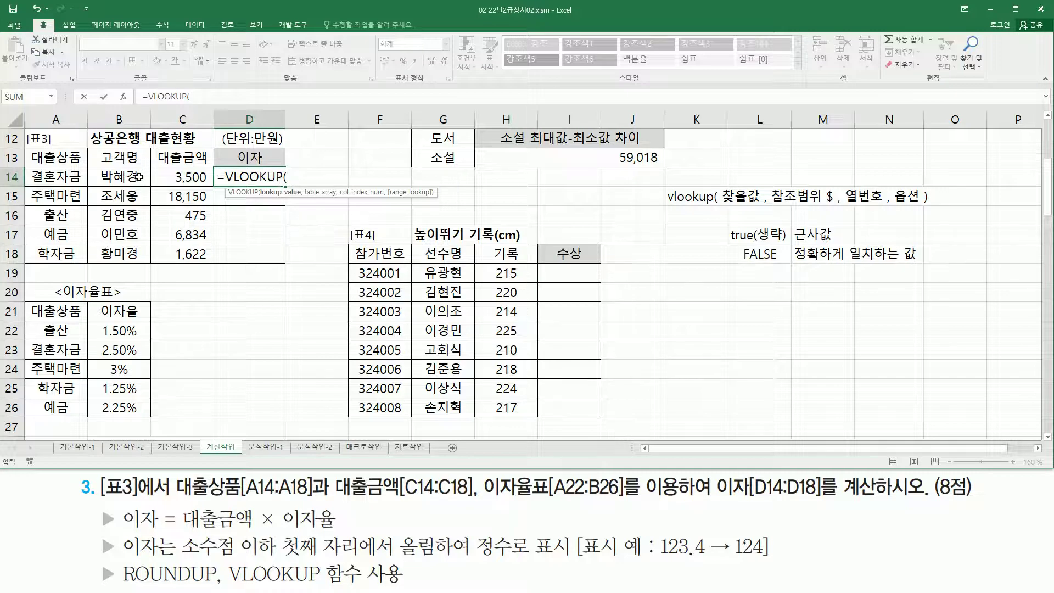
click(72, 177)
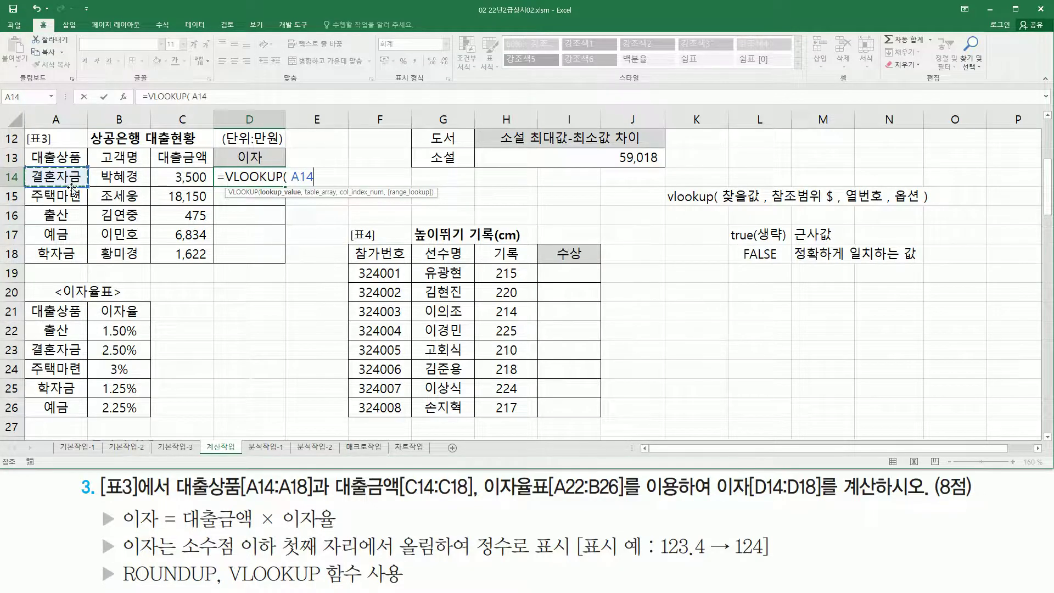
text(,)
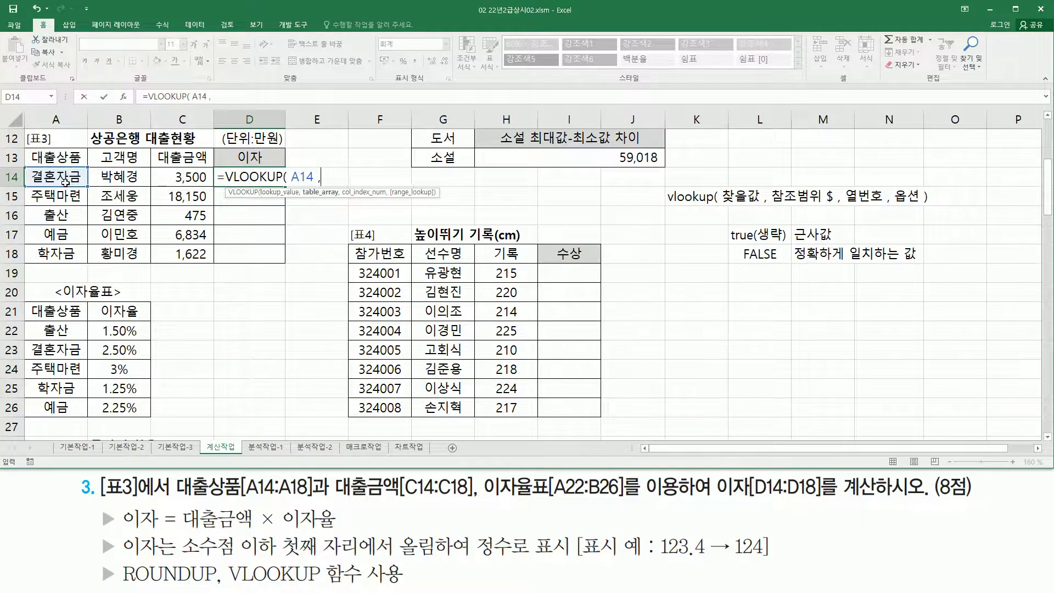
drag(58, 326, 110, 412)
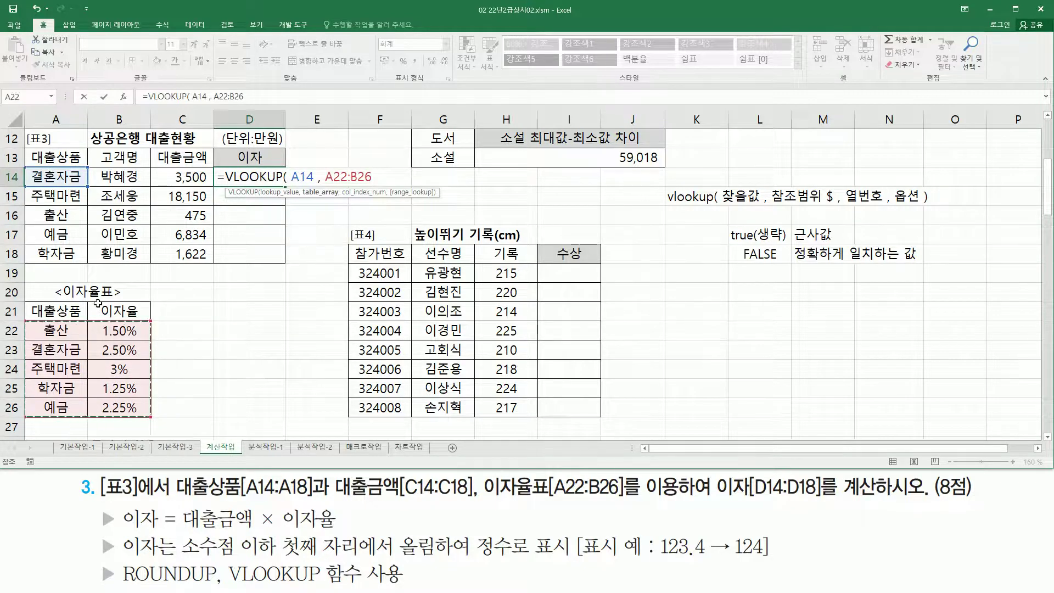
key(F4)
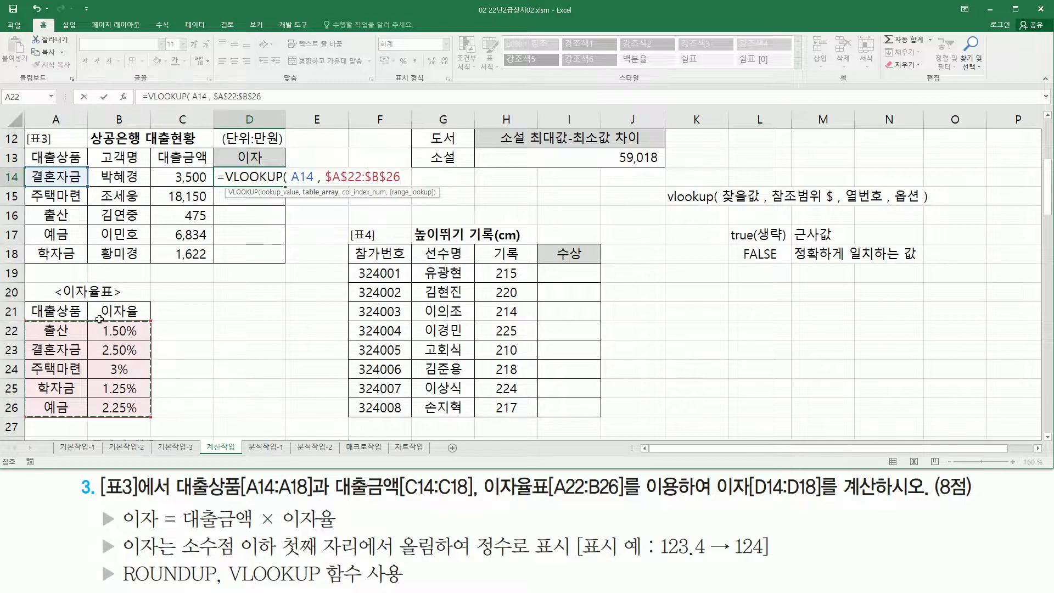
text(,)
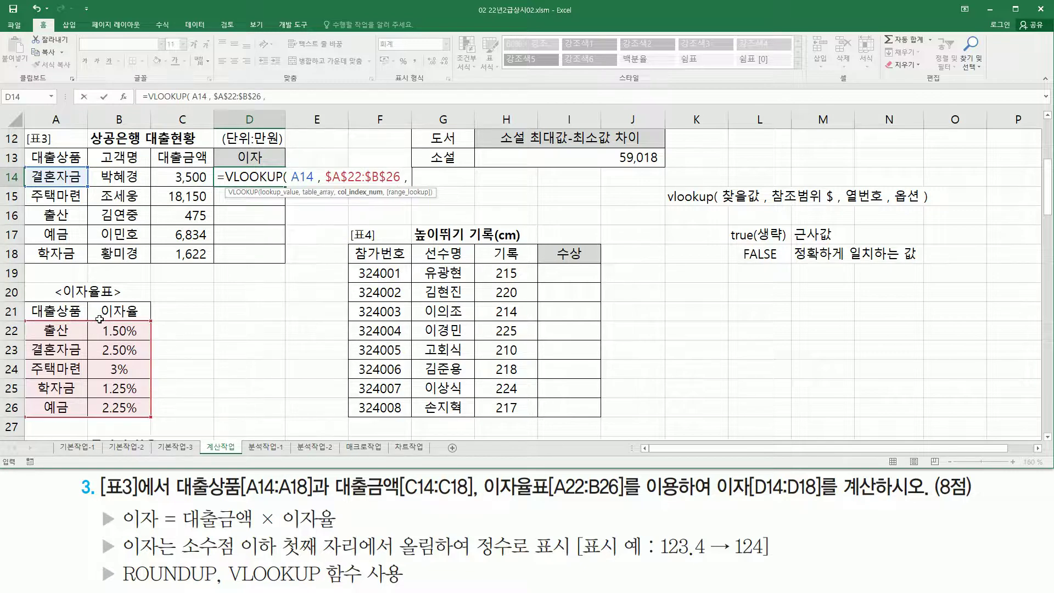
Complete the D14 VLOOKUP with column number 2 and the option false, and fill the formula down to D18.
mouse_move(29, 324)
mouse_down()
mouse_move(84, 410)
mouse_move(154, 434)
mouse_move(145, 428)
mouse_up()
mouse_move(27, 357)
mouse_down()
mouse_move(82, 360)
mouse_move(86, 344)
mouse_up()
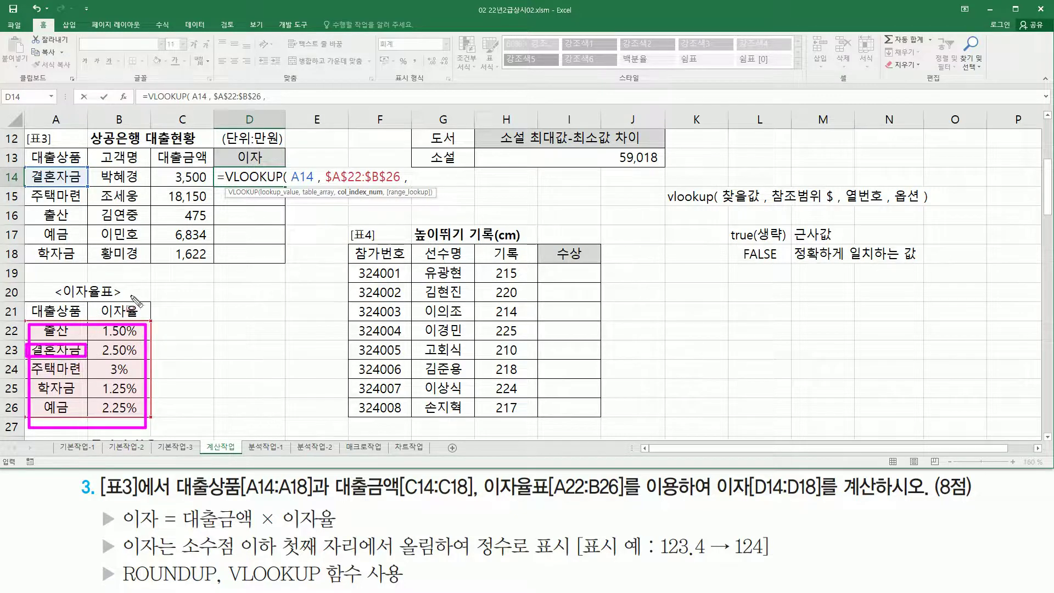
drag(123, 291, 125, 429)
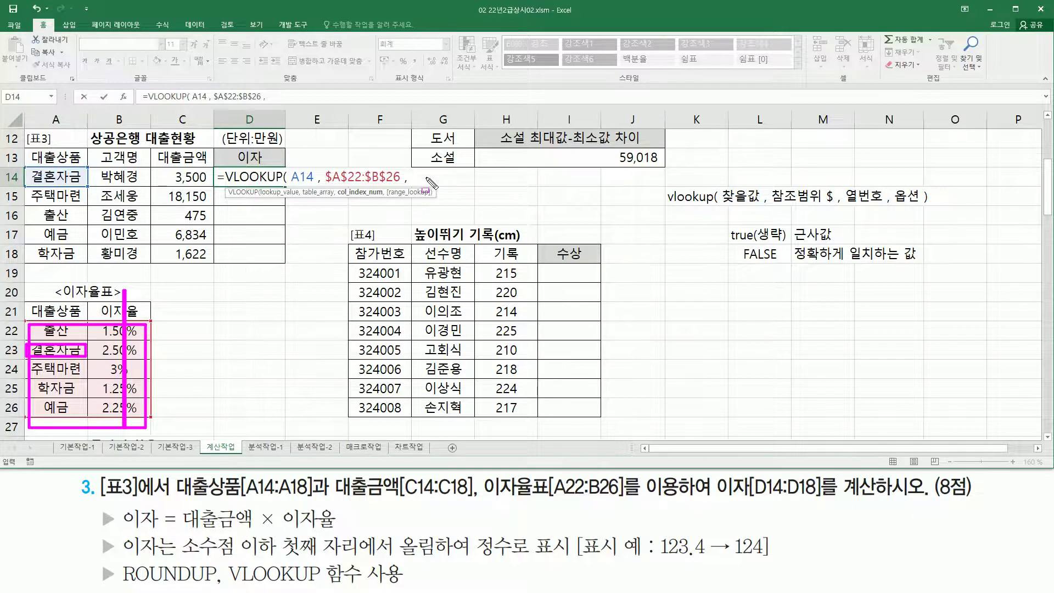
key(Escape)
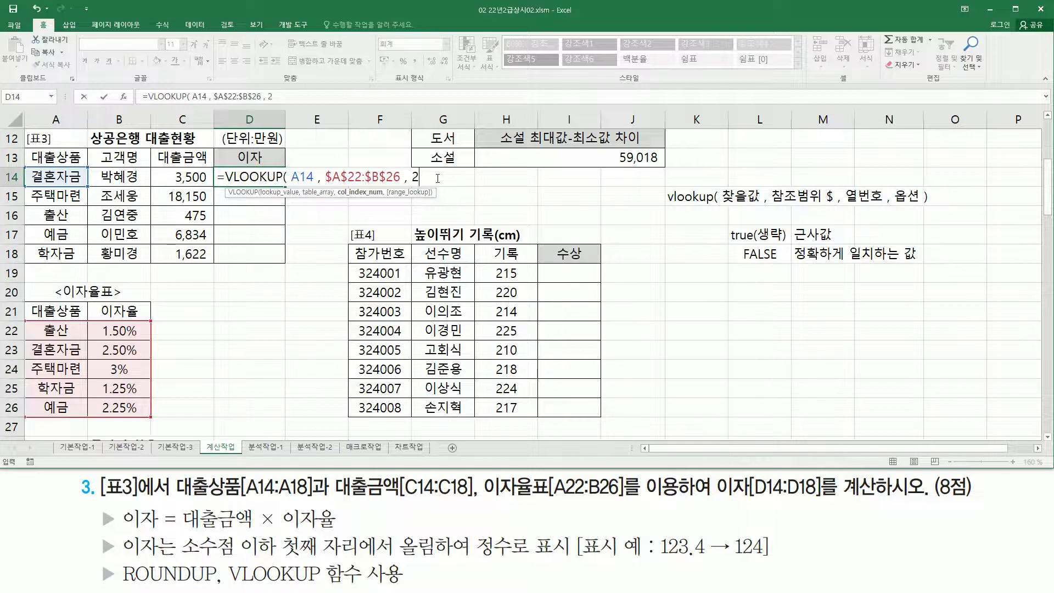
text(,)
drag(291, 183, 413, 190)
key(Escape)
text(false ))
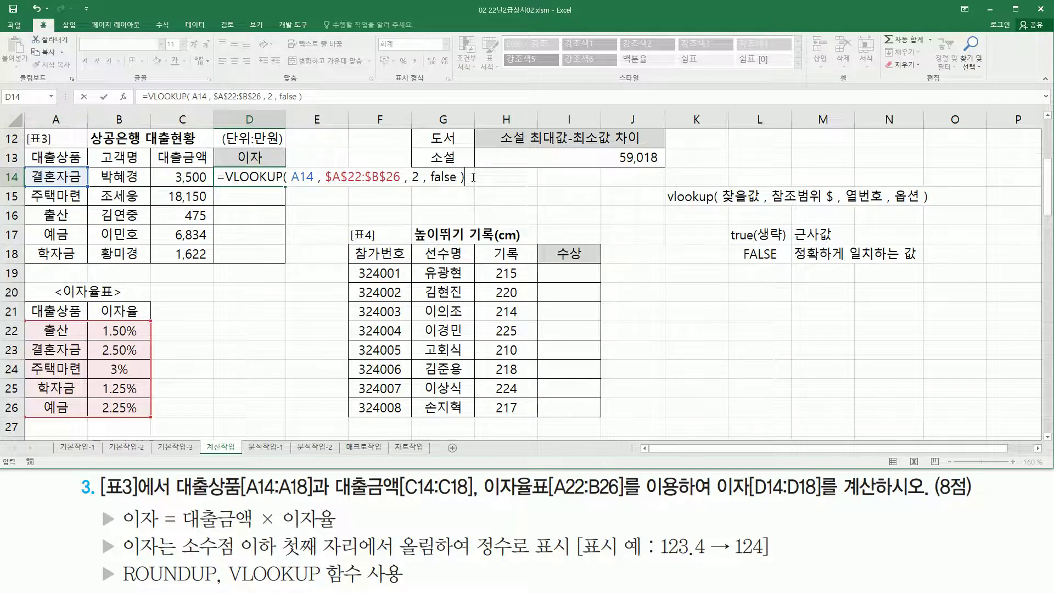
key(Return)
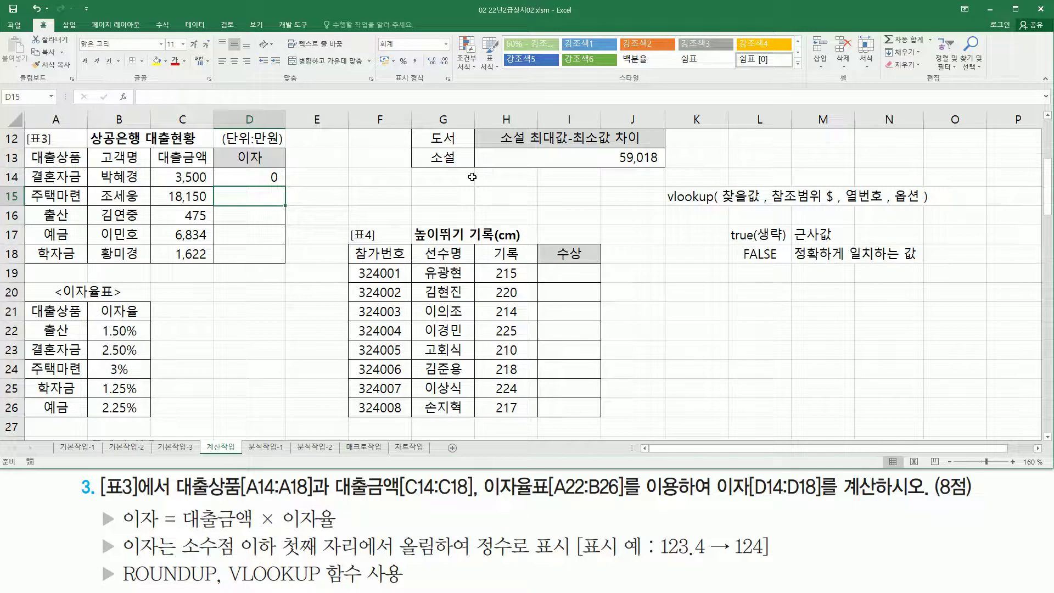
click(267, 175)
drag(286, 187, 287, 265)
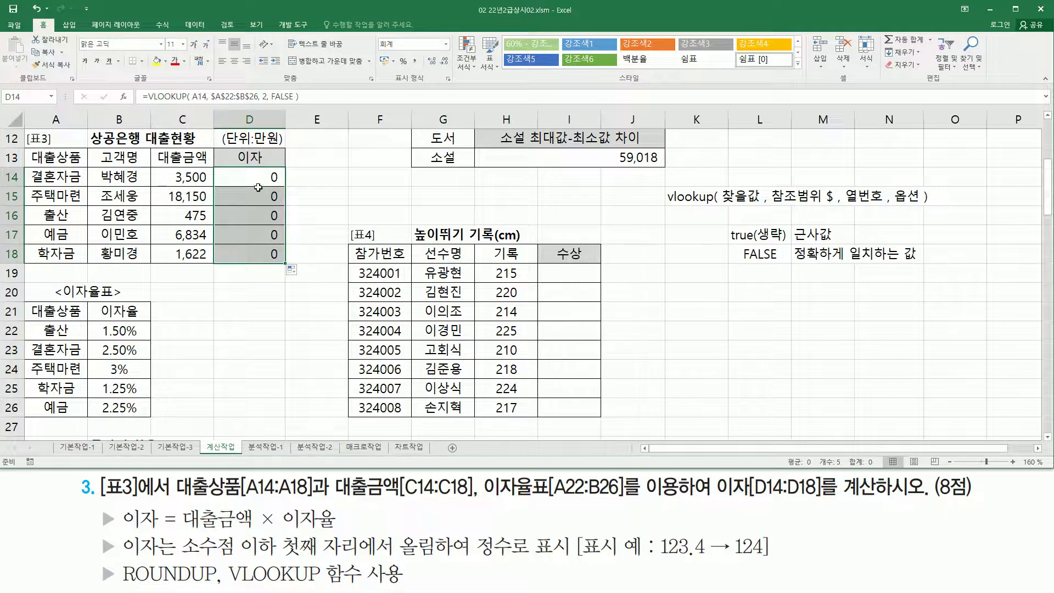
Change the number format of D14:D18 from 회계 to 일반 to show the looked-up rates with their decimals.
key(ctrl+1)
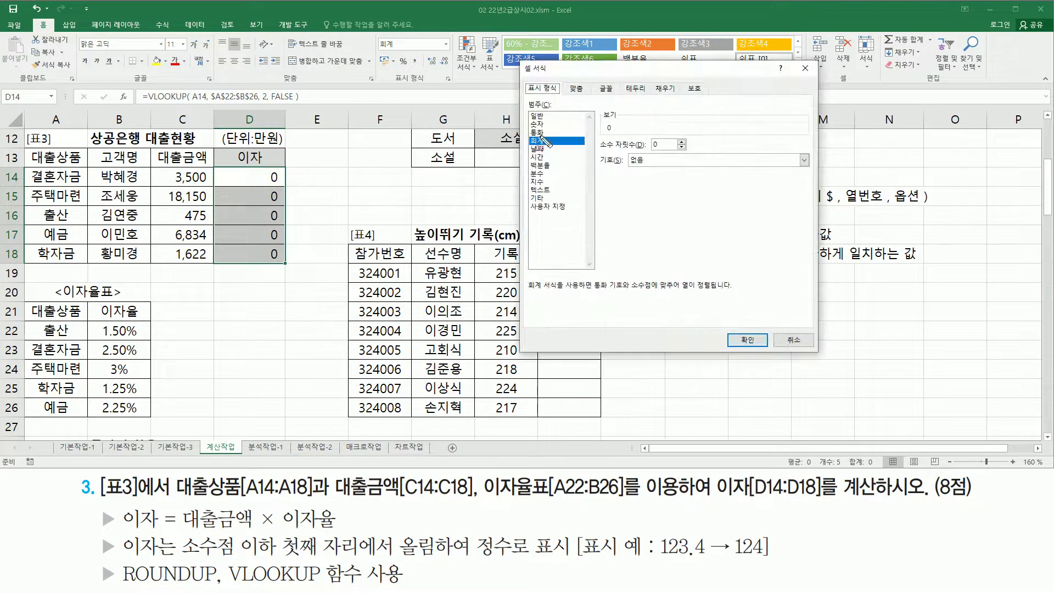
drag(526, 133, 548, 149)
mouse_move(101, 327)
mouse_down()
mouse_move(118, 406)
mouse_move(147, 412)
mouse_up()
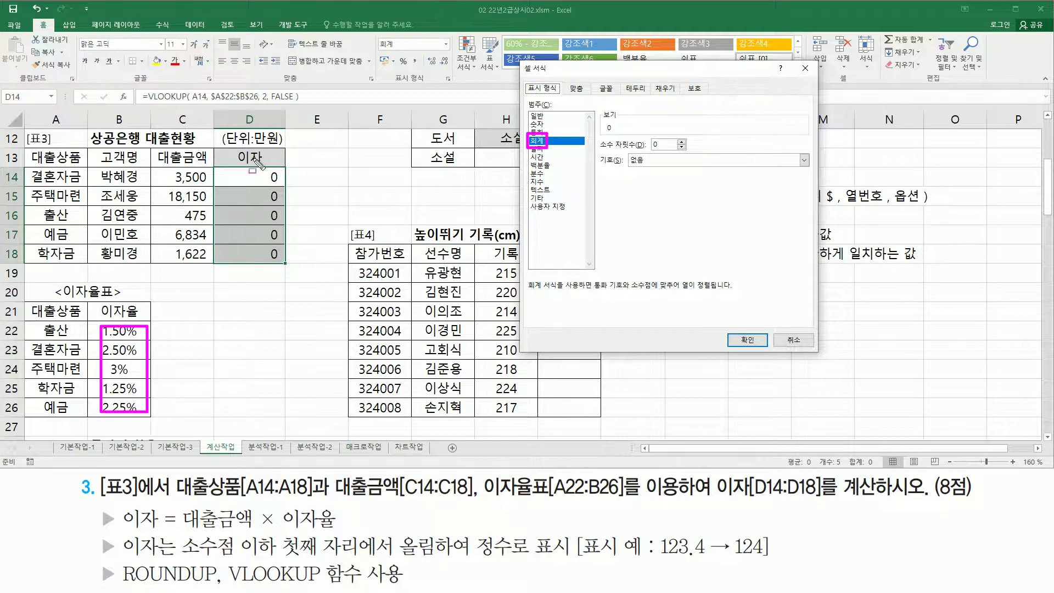
drag(268, 166, 285, 264)
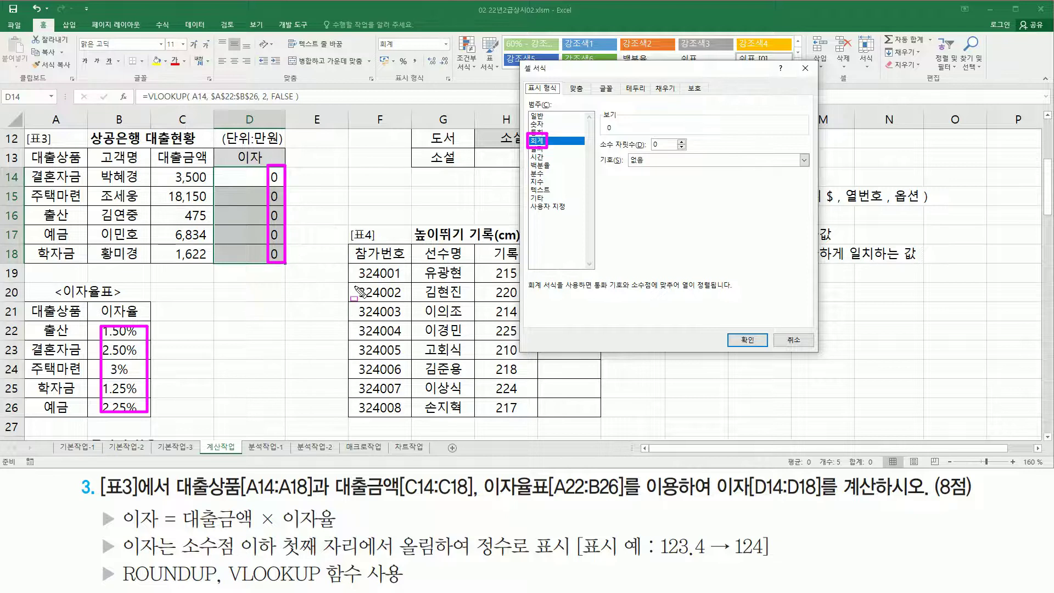
key(Escape)
click(558, 117)
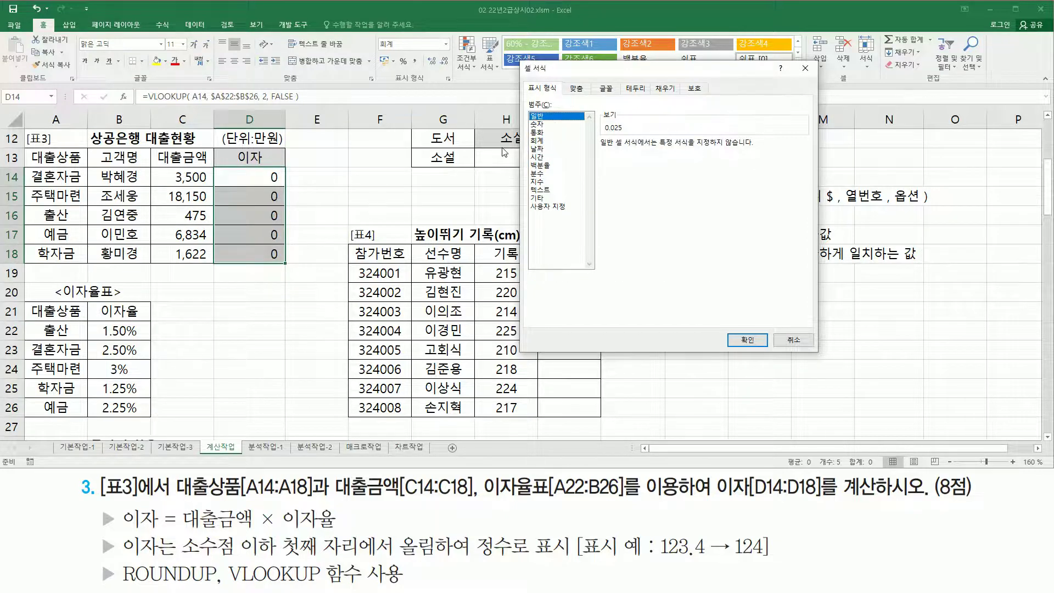
click(750, 342)
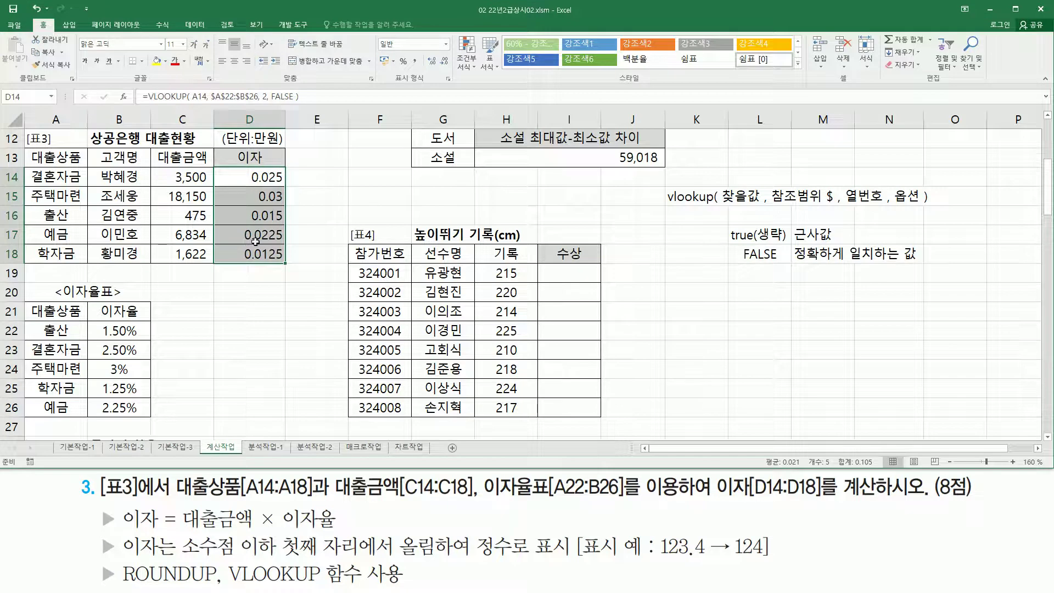
Compare the rates returned in column D for 결혼자금, 주택마련 and 출산 with their rows in the 이자율표.
drag(29, 169, 92, 187)
mouse_move(30, 344)
mouse_down()
mouse_move(159, 369)
mouse_move(153, 360)
mouse_up()
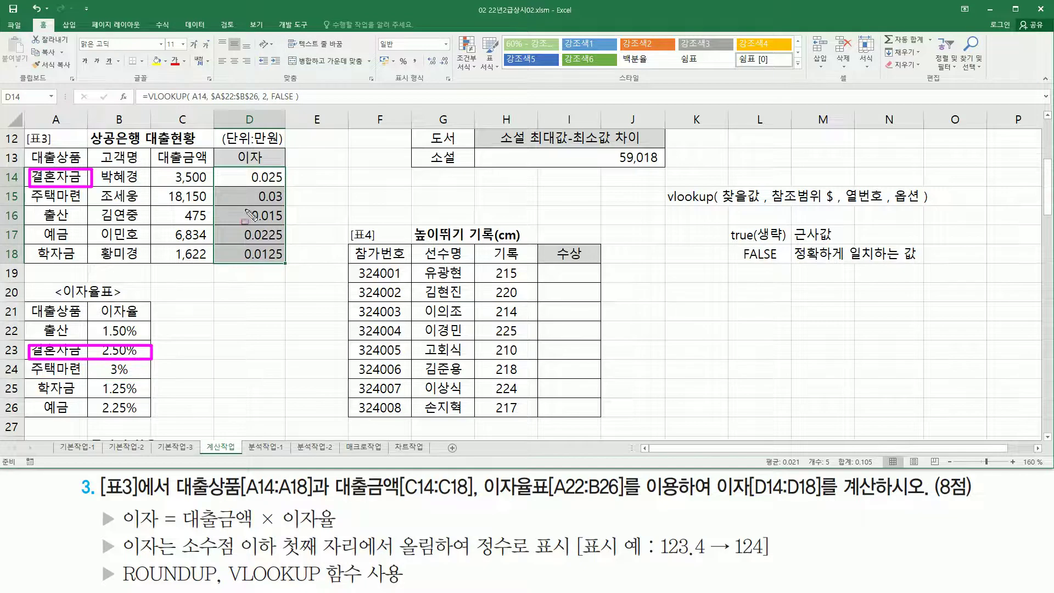
drag(248, 182, 283, 182)
key(Escape)
drag(32, 189, 80, 206)
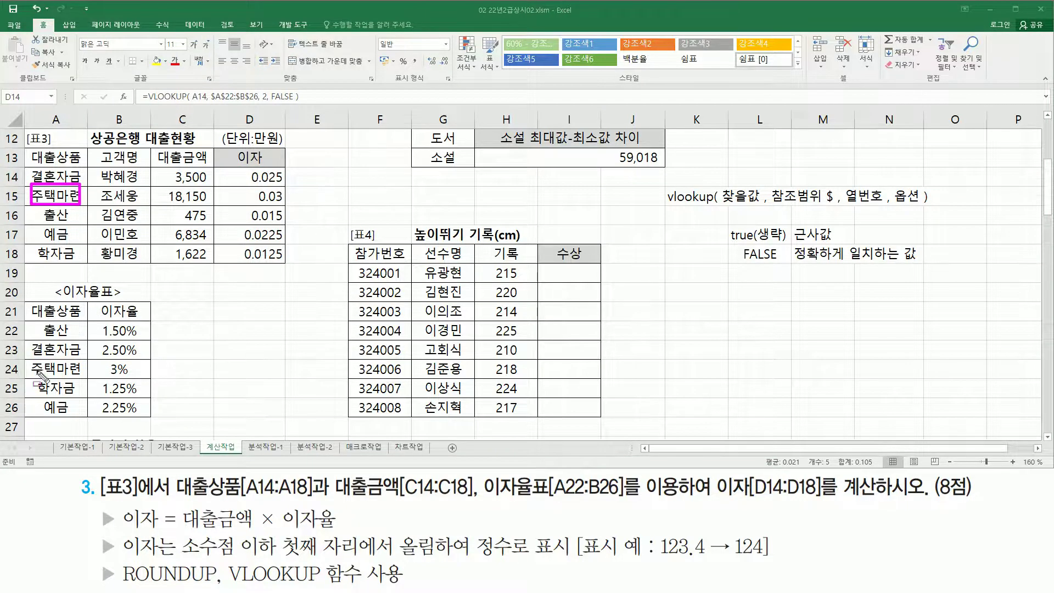
drag(23, 358, 161, 379)
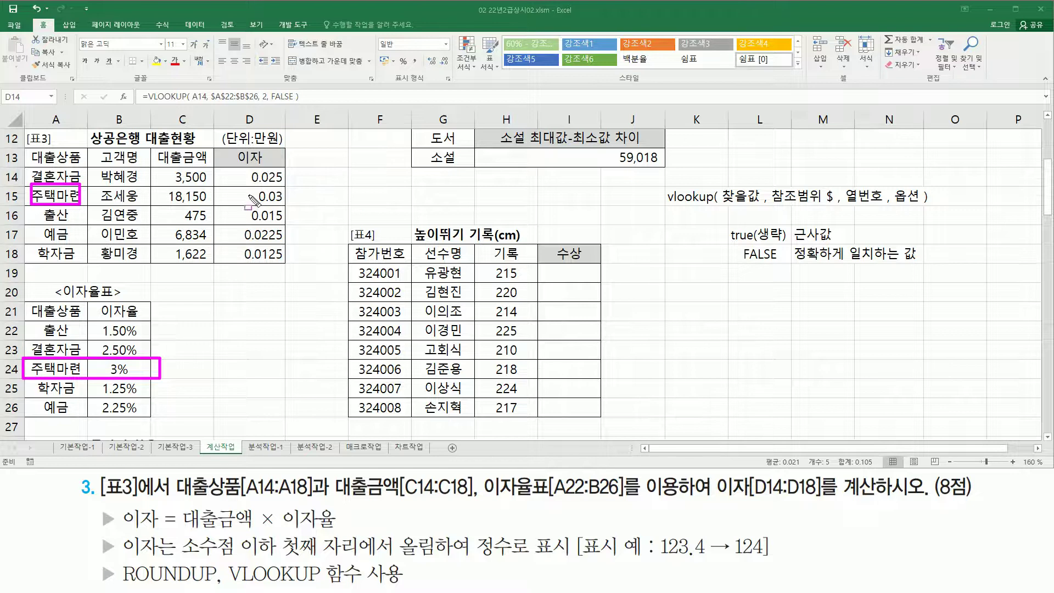
mouse_move(252, 188)
mouse_down()
mouse_move(277, 203)
mouse_move(283, 189)
mouse_up()
drag(39, 212, 68, 221)
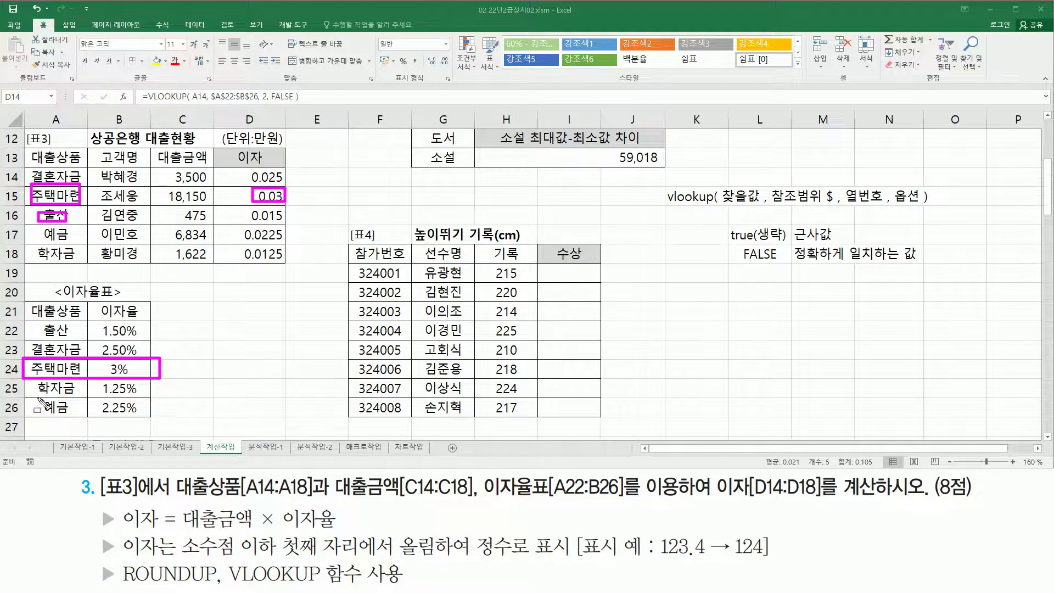
drag(33, 317, 148, 346)
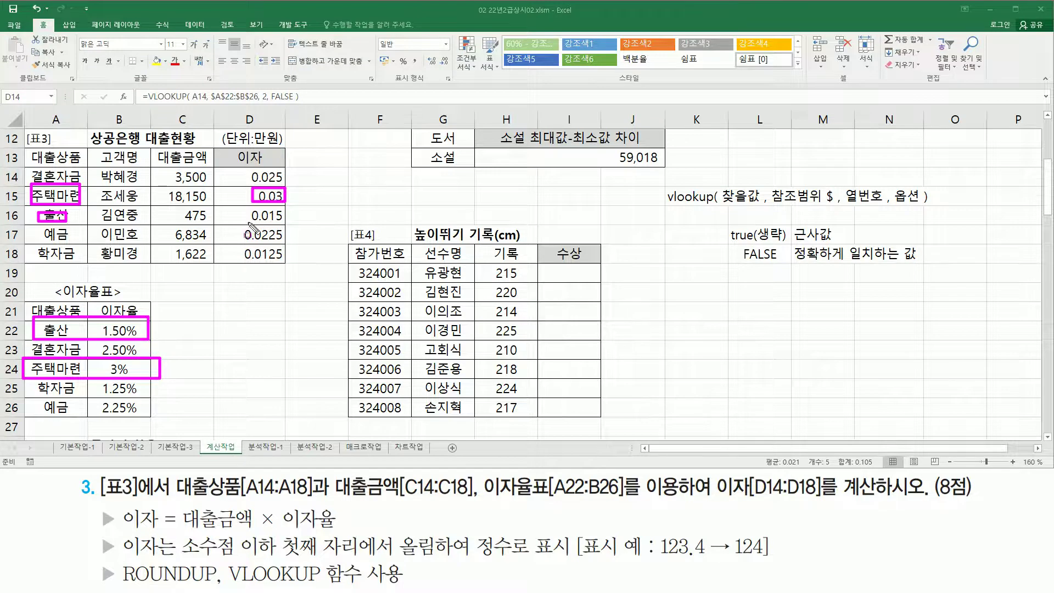
drag(246, 224, 286, 224)
key(Escape)
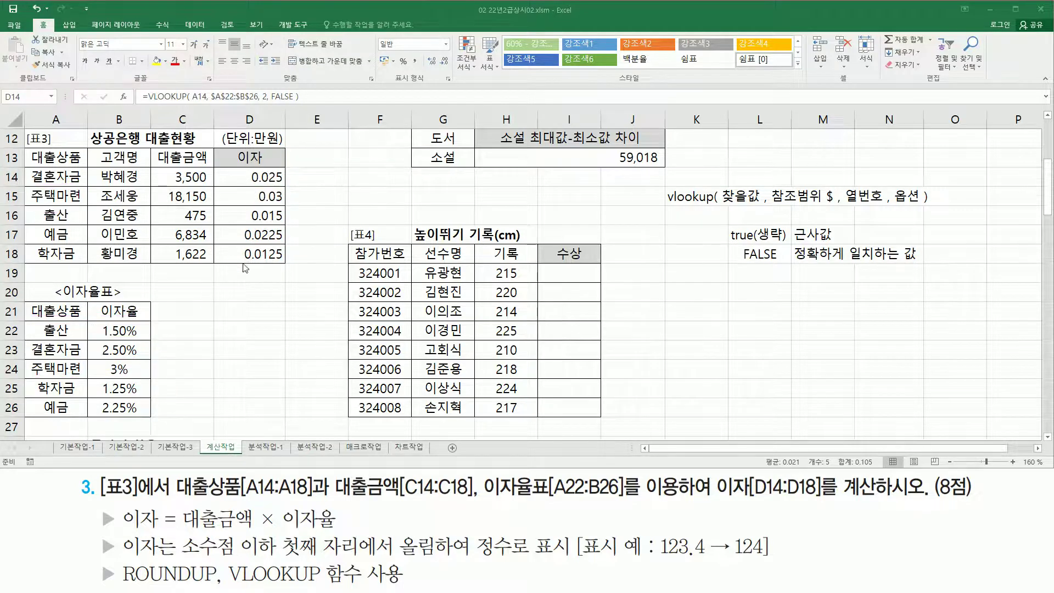
Set D14:D18 to the 회계 number format with 0 decimal places and the symbol 없음, and select D14.
key(ctrl+shift+Down)
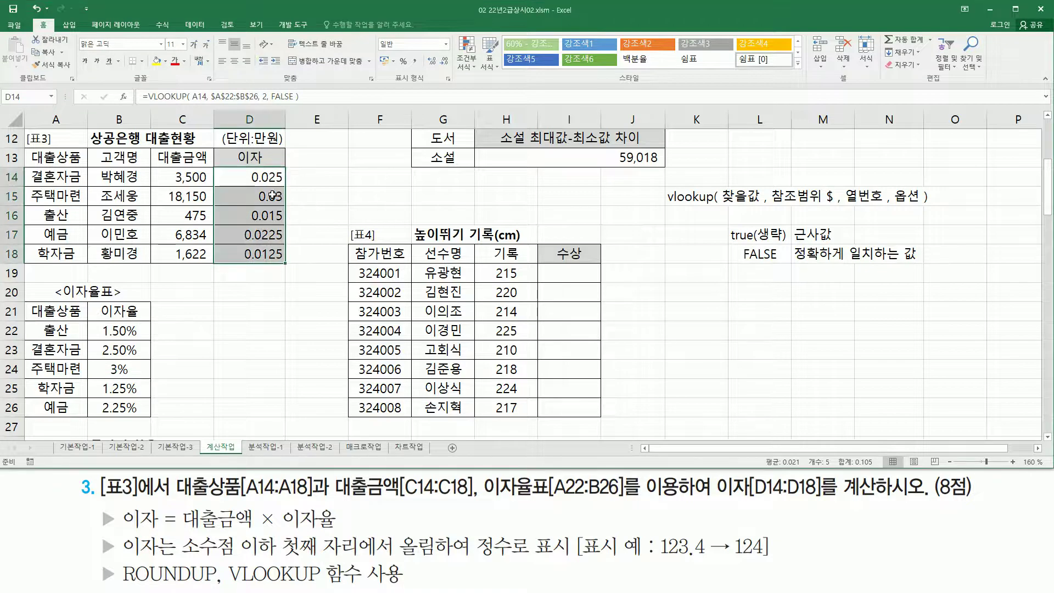
key(ctrl+1)
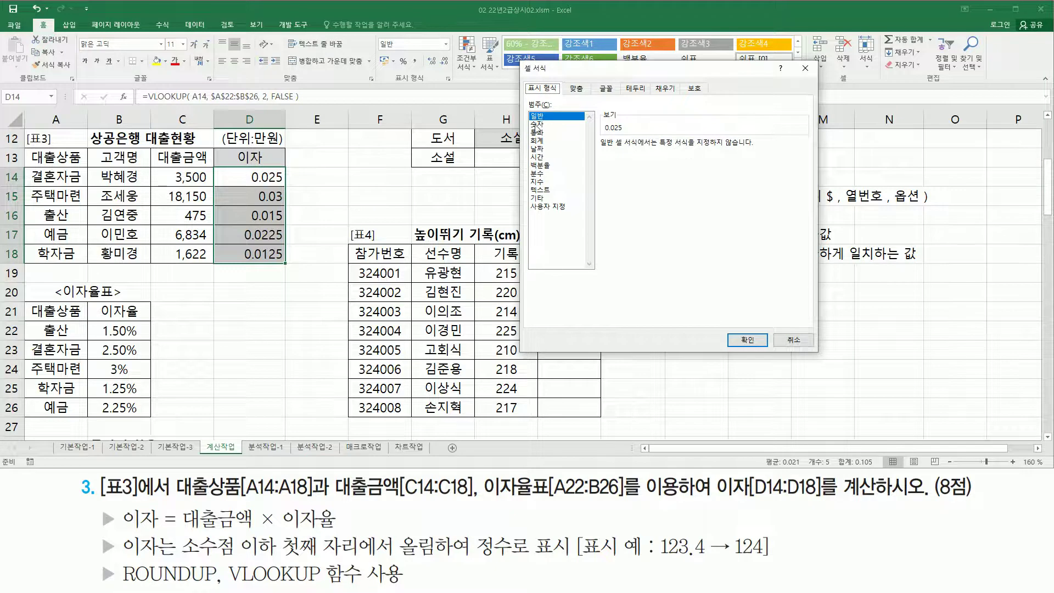
click(536, 141)
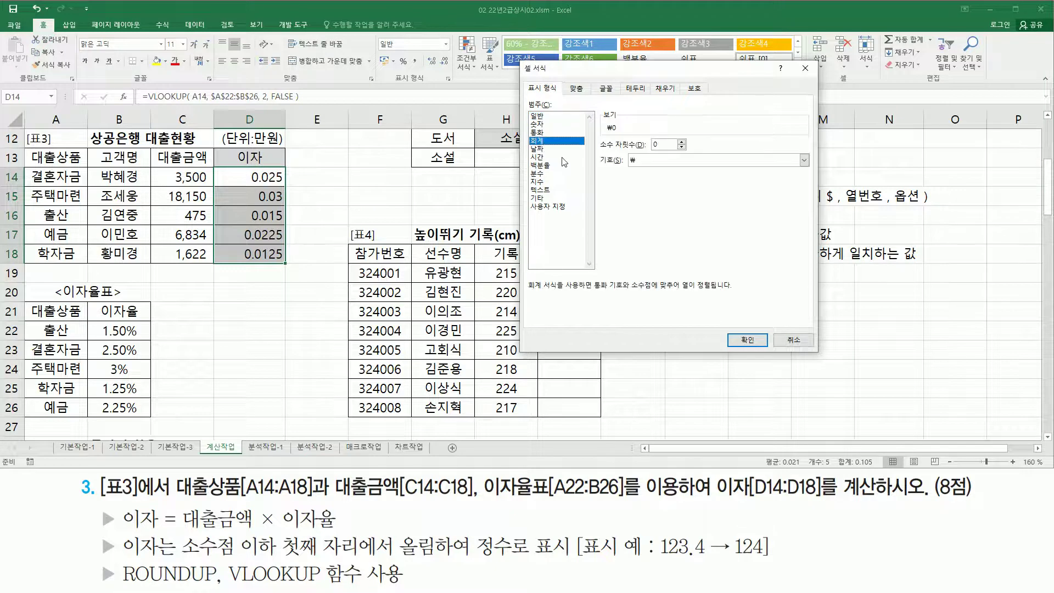
click(644, 172)
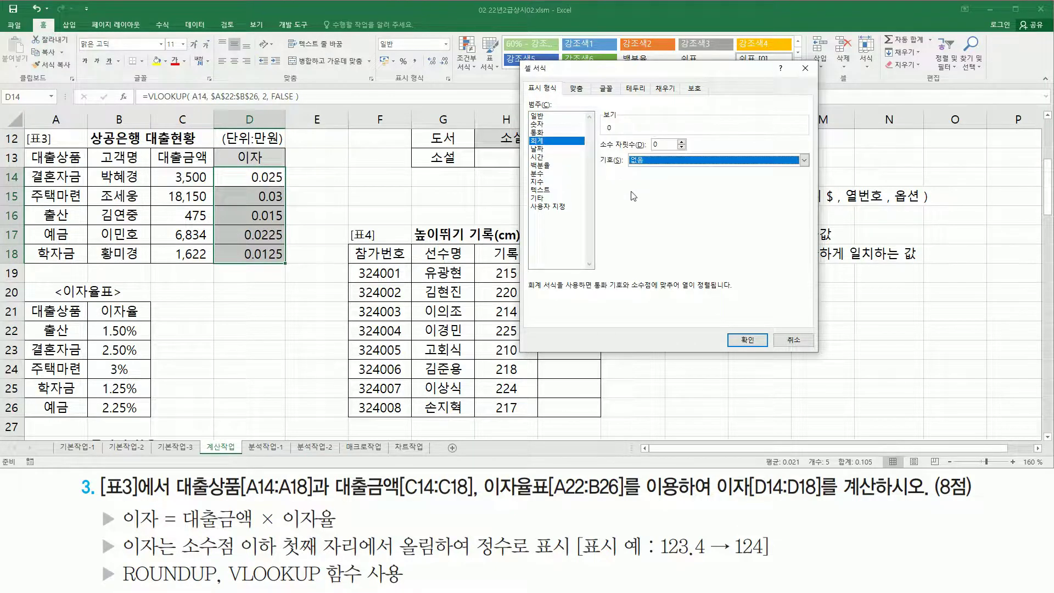
click(757, 341)
click(279, 201)
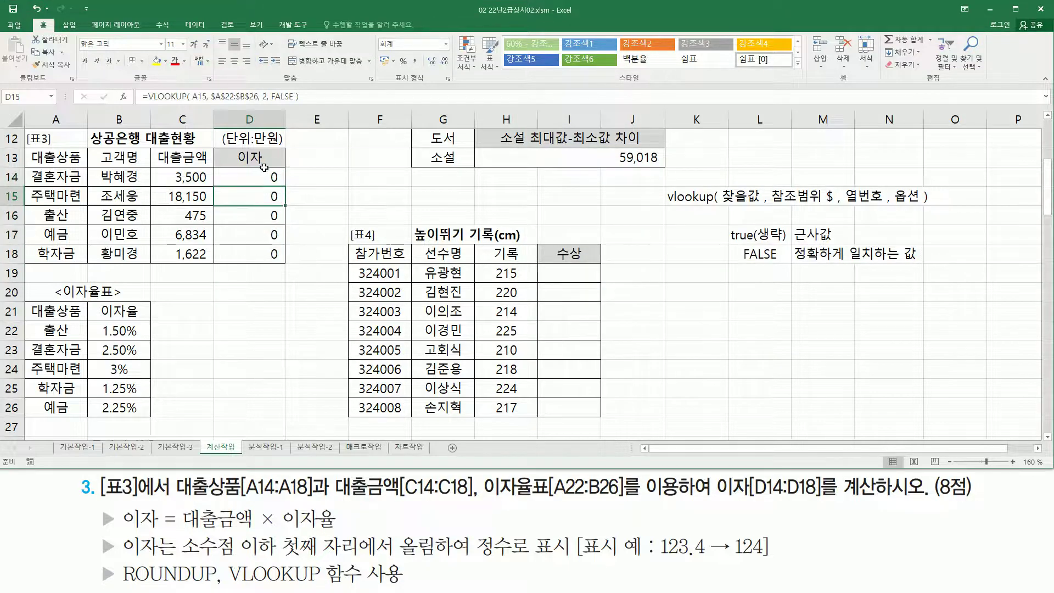
drag(258, 184, 256, 255)
click(259, 182)
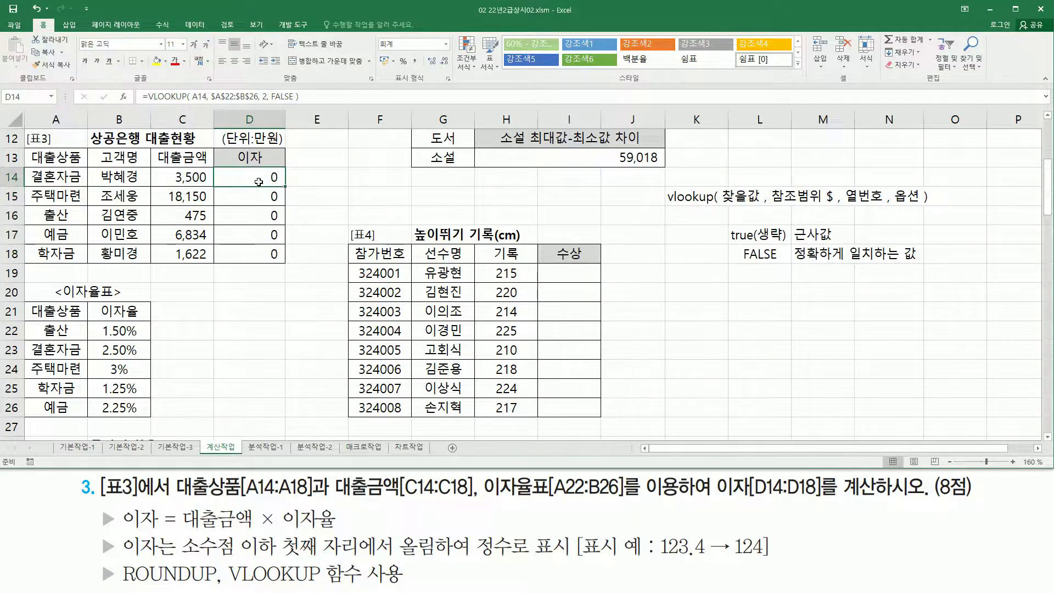
Open the D14 formula and relate its VLOOKUP to the 이자율 column and the rule 이자 = 대출금액 × 이자율.
double_click(249, 178)
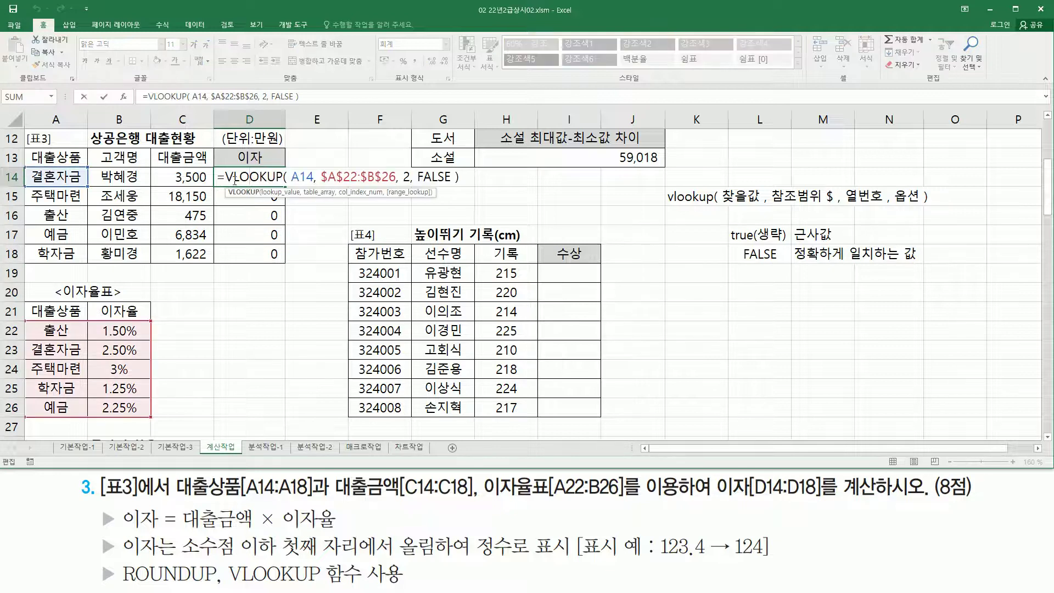
drag(230, 177, 459, 178)
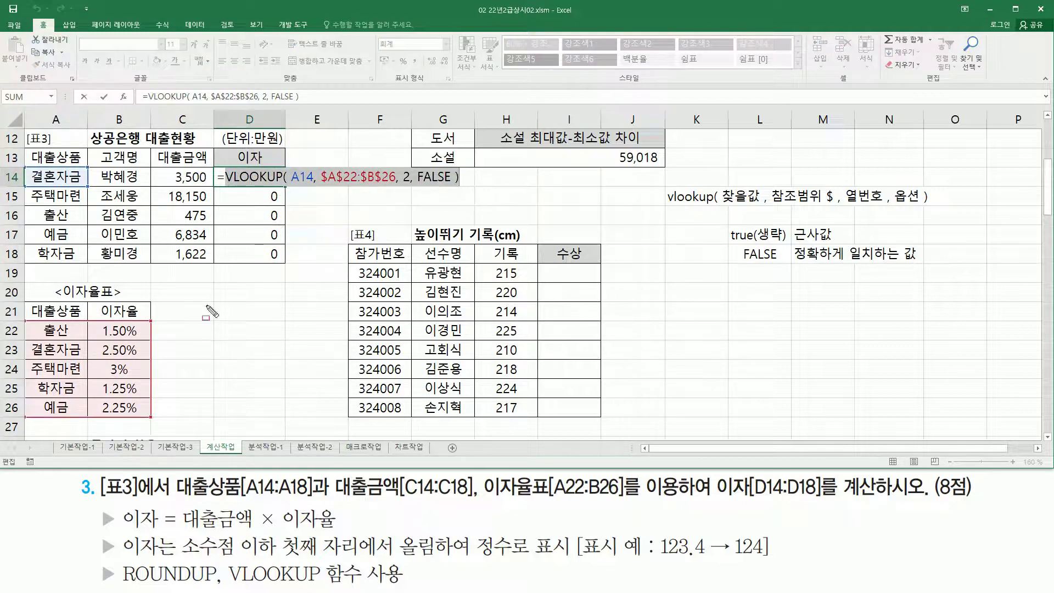
drag(102, 324, 145, 413)
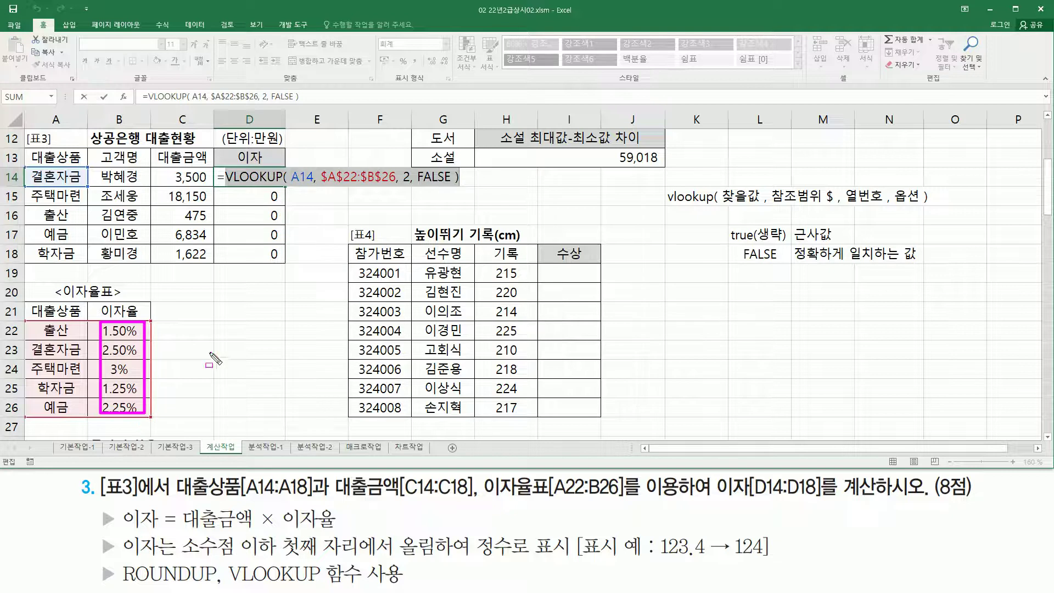
drag(238, 146, 275, 163)
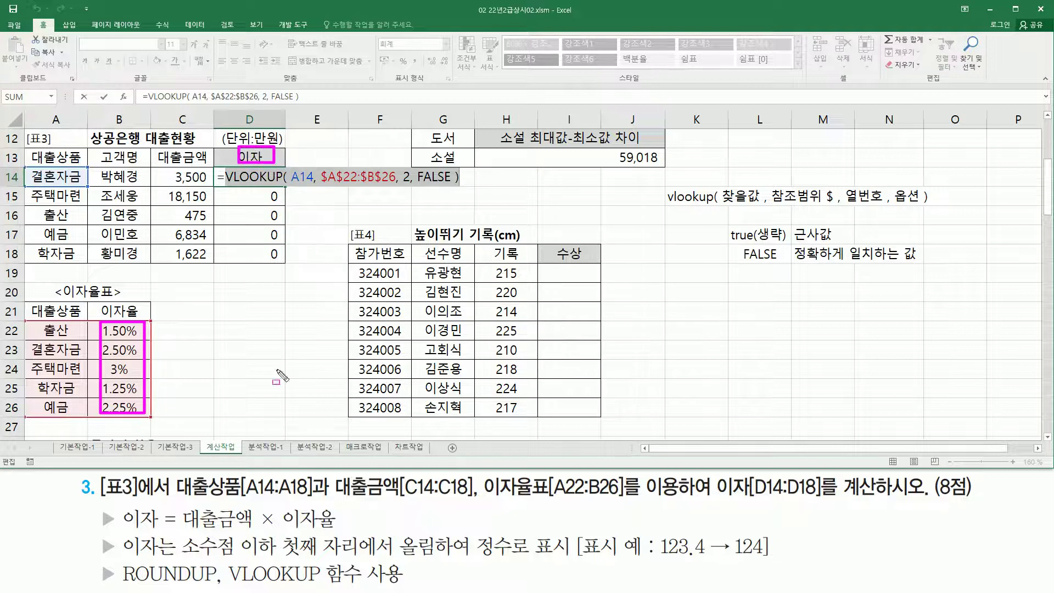
mouse_move(182, 508)
mouse_down()
mouse_move(281, 531)
mouse_move(337, 527)
mouse_up()
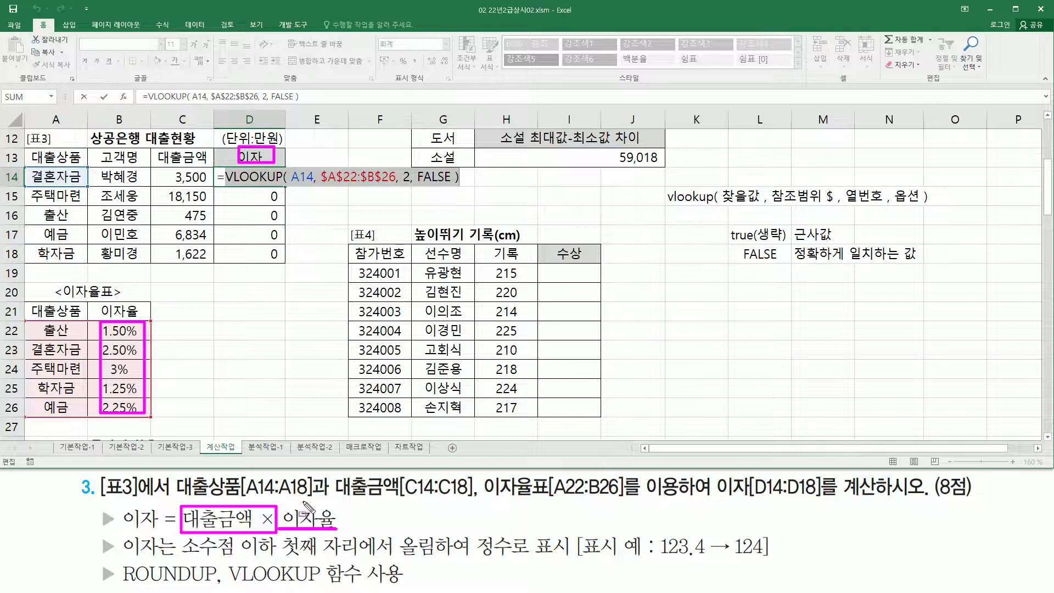
drag(226, 186, 469, 186)
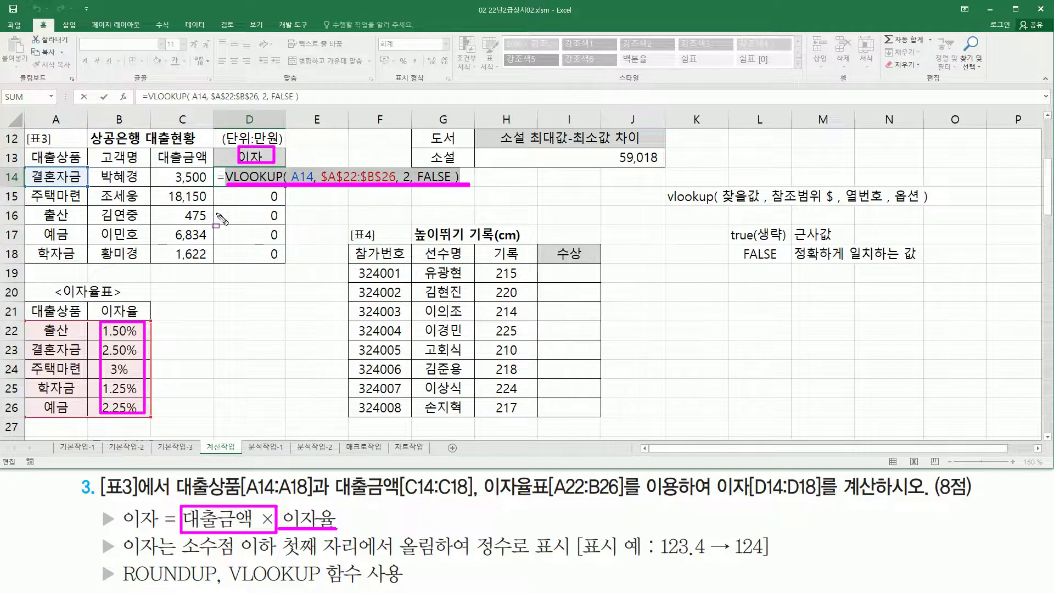
key(Escape)
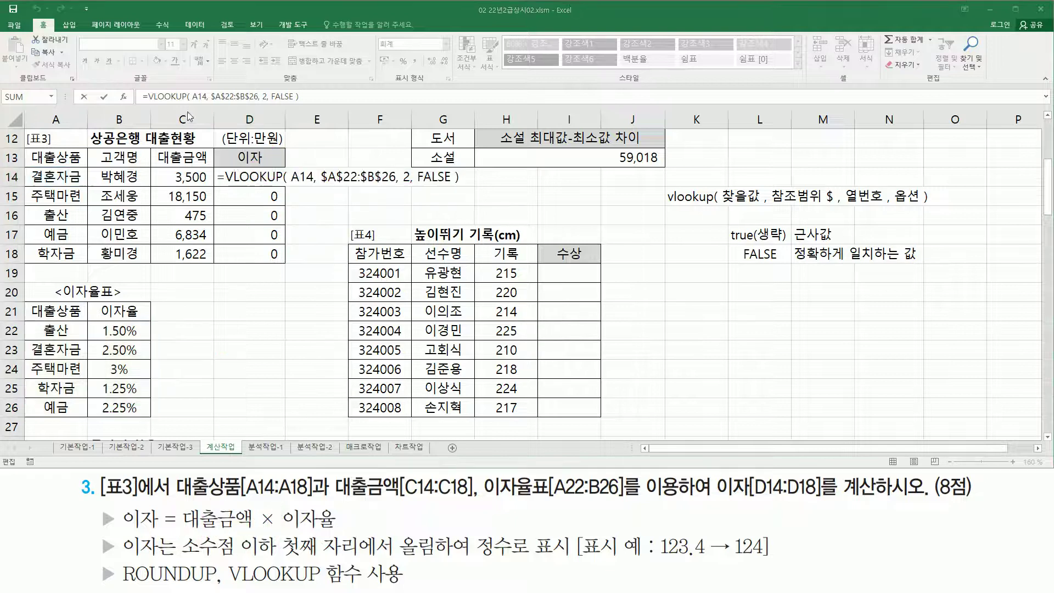
Multiply the VLOOKUP in D14 by the 대출금액 in C14, and fill the formula down to D18 with two decimals shown.
click(228, 177)
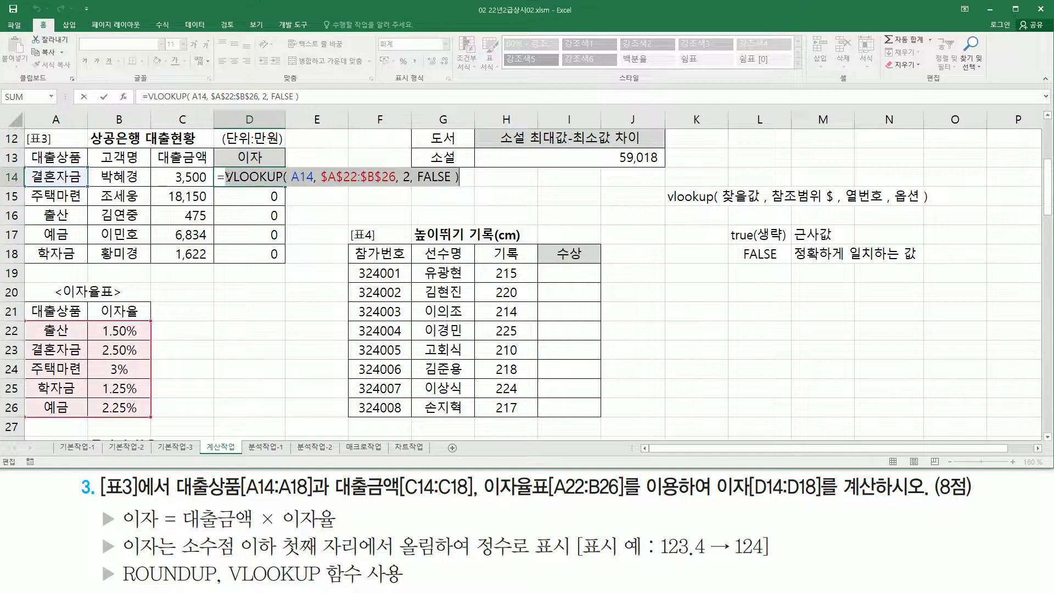
click(188, 176)
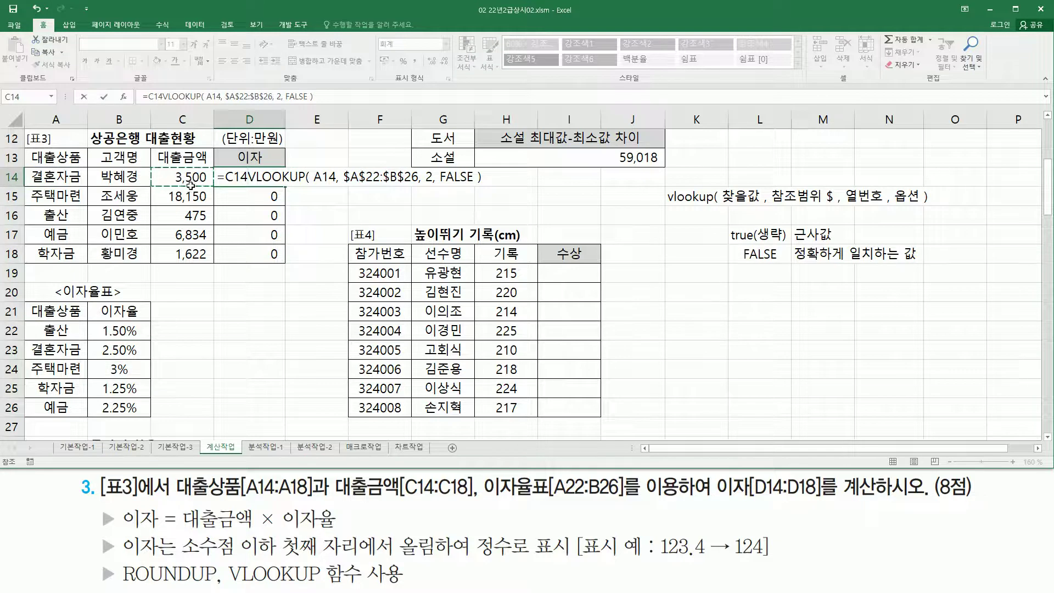
text(*)
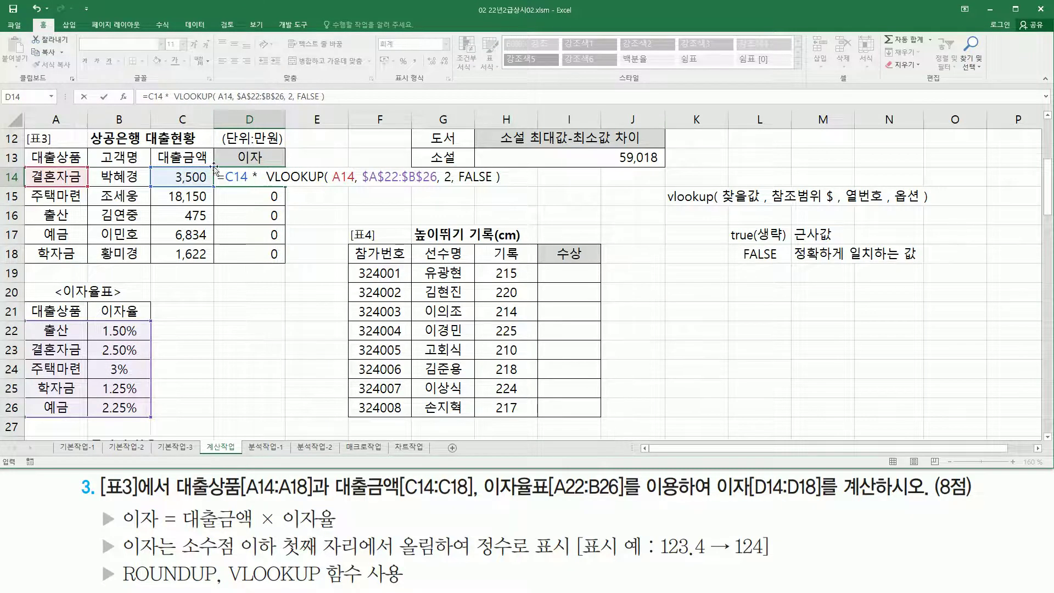
key(Return)
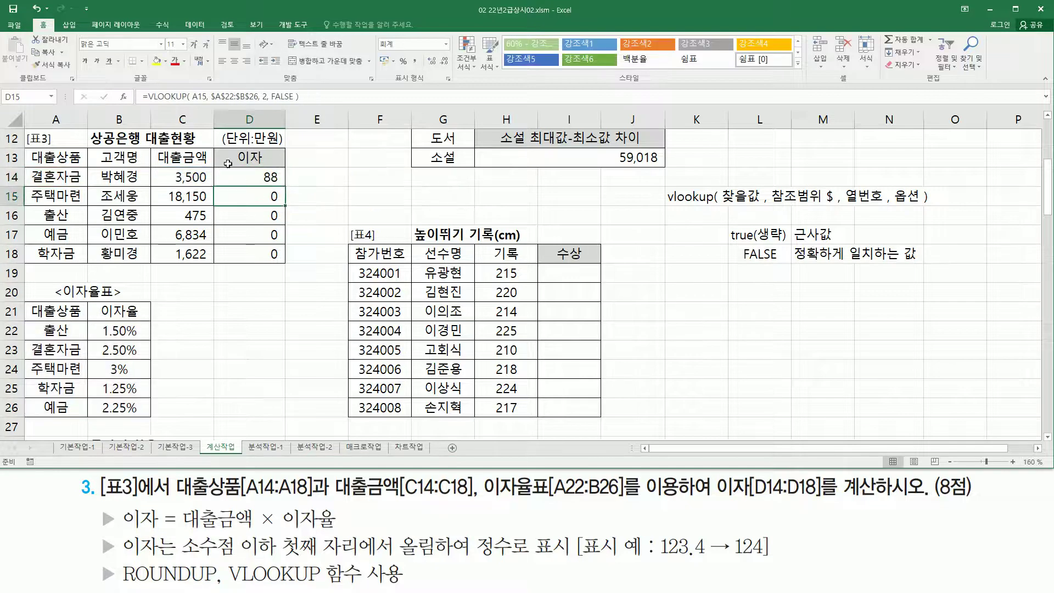
click(277, 176)
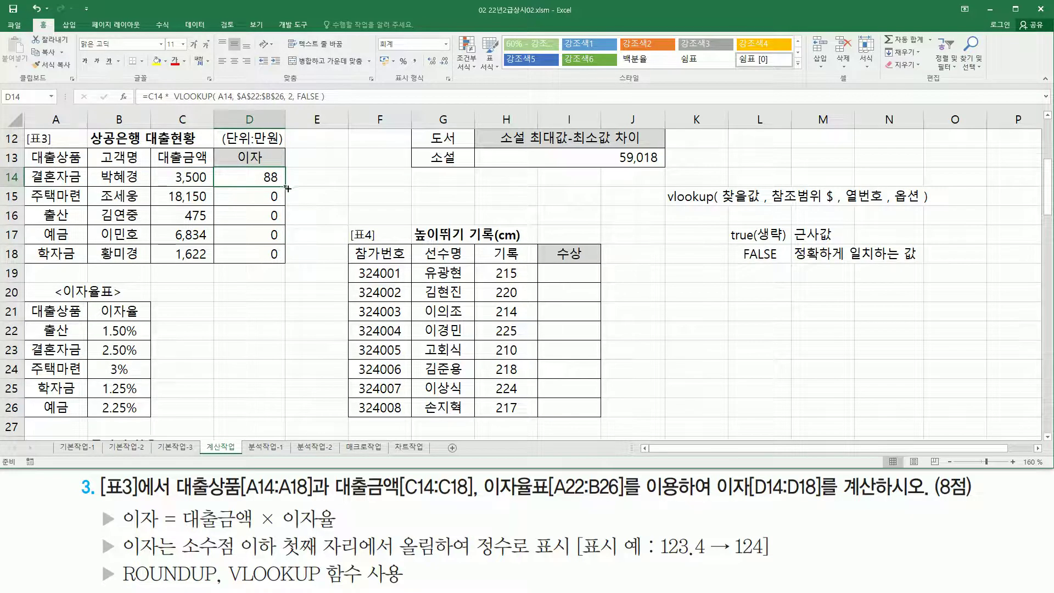
drag(284, 187, 284, 265)
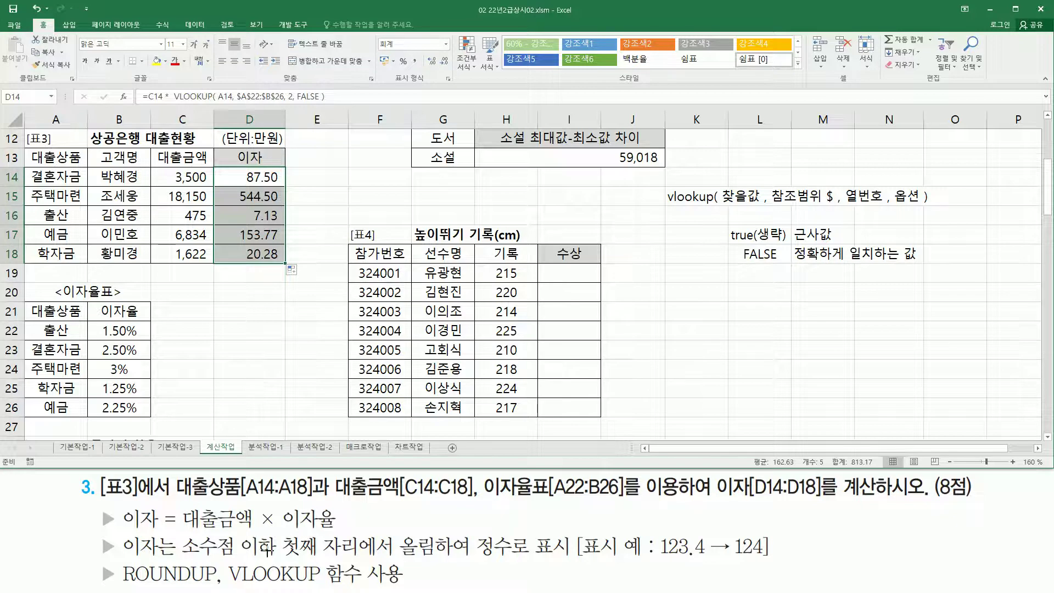
Read the 이자 rounding requirement, covering the decimal place to round up, the ROUNDUP function and the 표시 예.
mouse_move(97, 531)
mouse_down()
mouse_move(121, 562)
mouse_move(174, 560)
mouse_move(187, 544)
mouse_move(190, 554)
mouse_move(441, 566)
mouse_up()
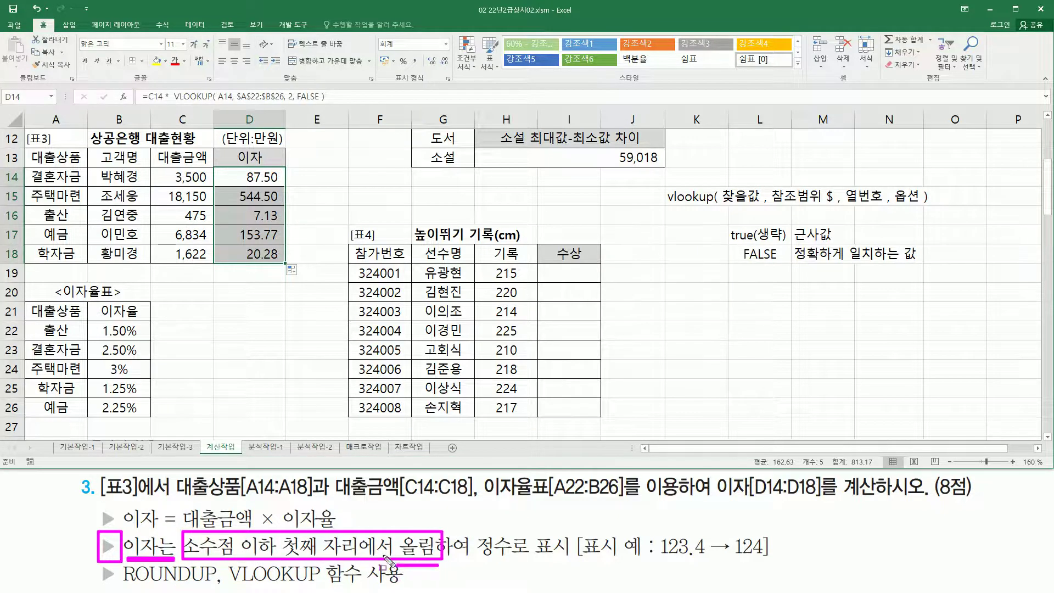
drag(122, 583, 215, 584)
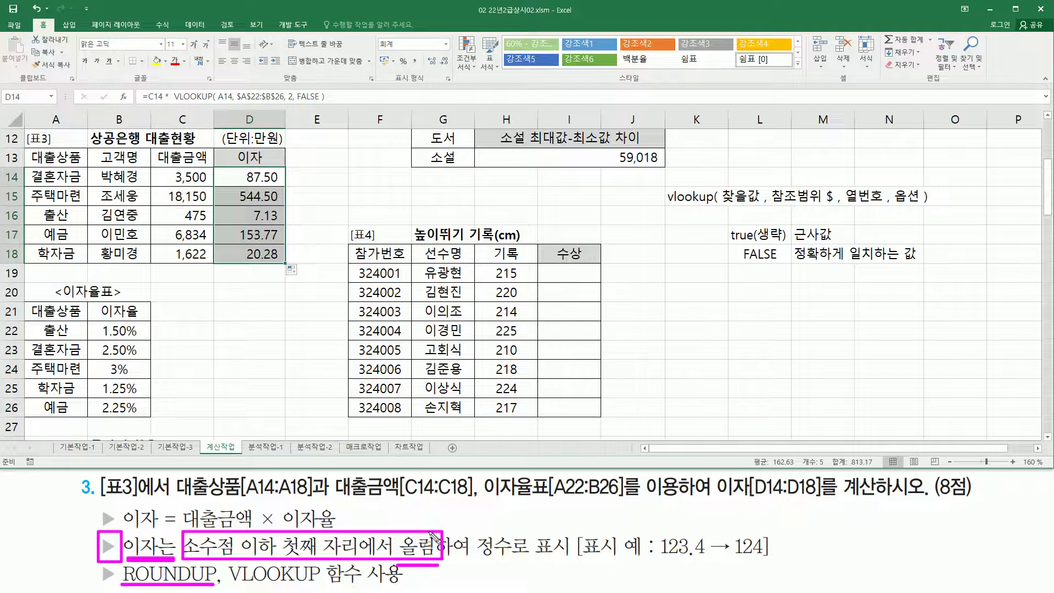
mouse_move(476, 529)
mouse_down()
mouse_move(501, 564)
mouse_move(561, 564)
mouse_move(572, 530)
mouse_up()
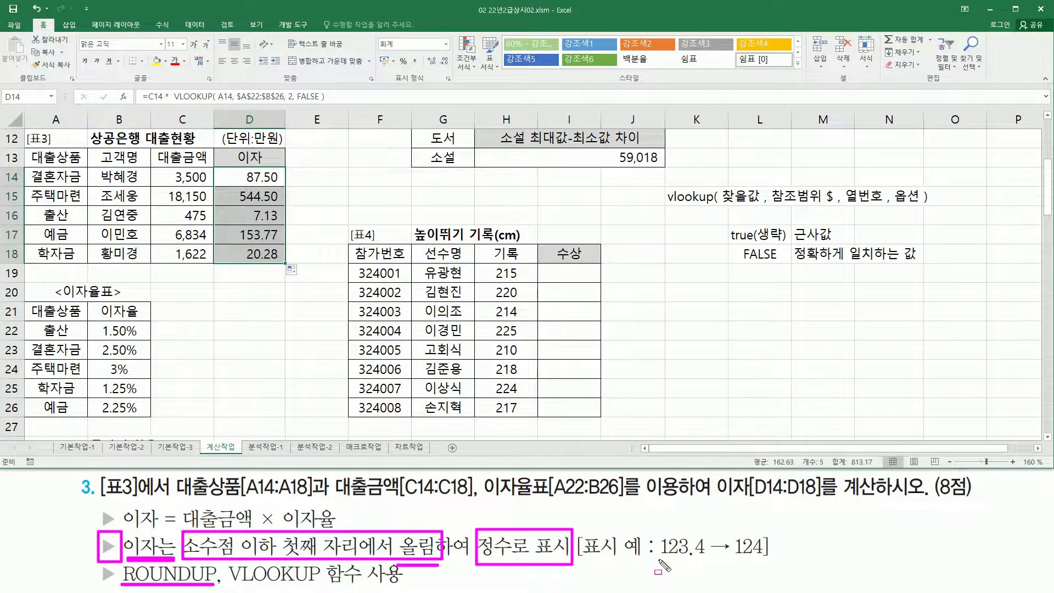
mouse_move(660, 561)
mouse_down()
mouse_move(712, 561)
mouse_move(704, 522)
mouse_up()
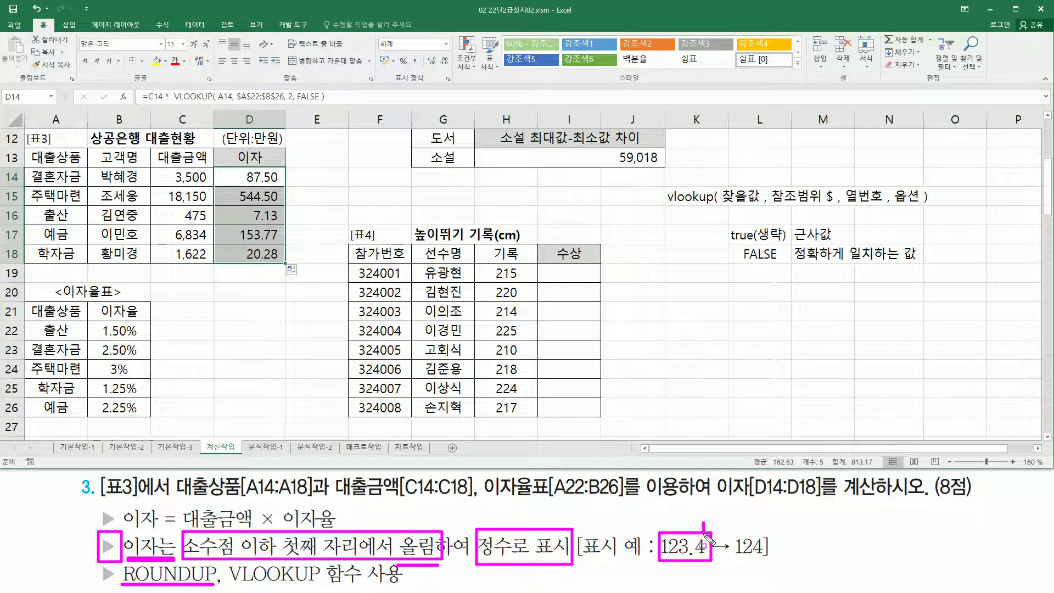
drag(730, 562, 767, 559)
key(Escape)
Wrap the D14 formula in ROUNDUP with 0 as the number of digits, and fill it down to D18.
double_click(259, 175)
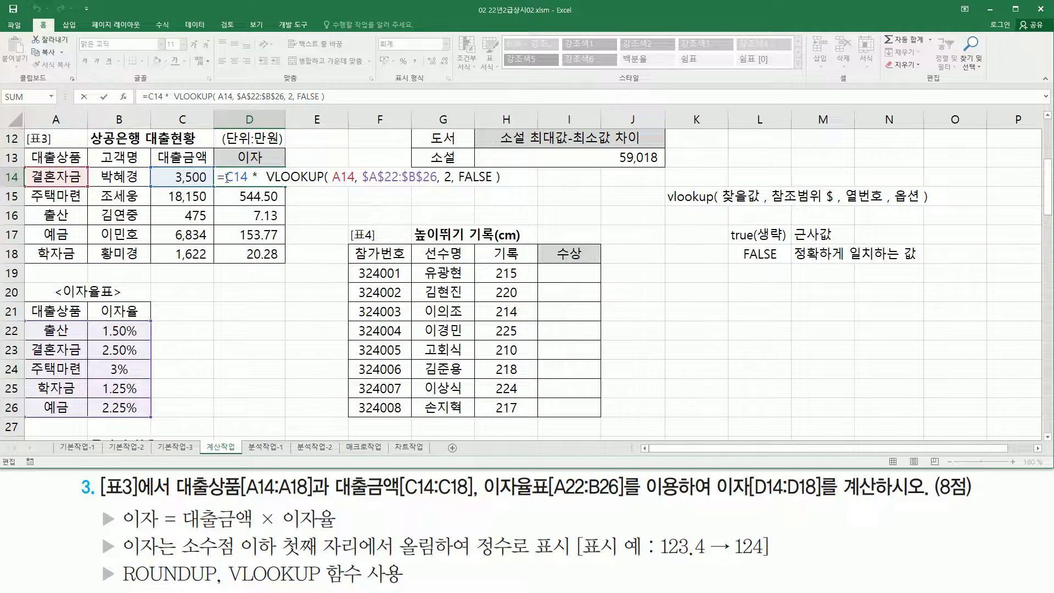
text(round)
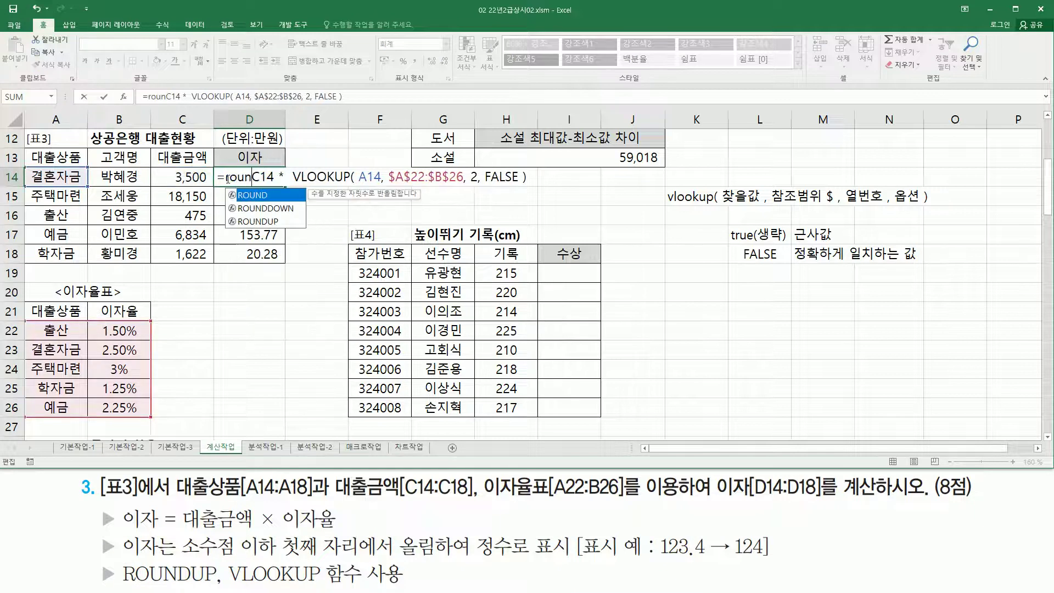
text(up)
key(Tab)
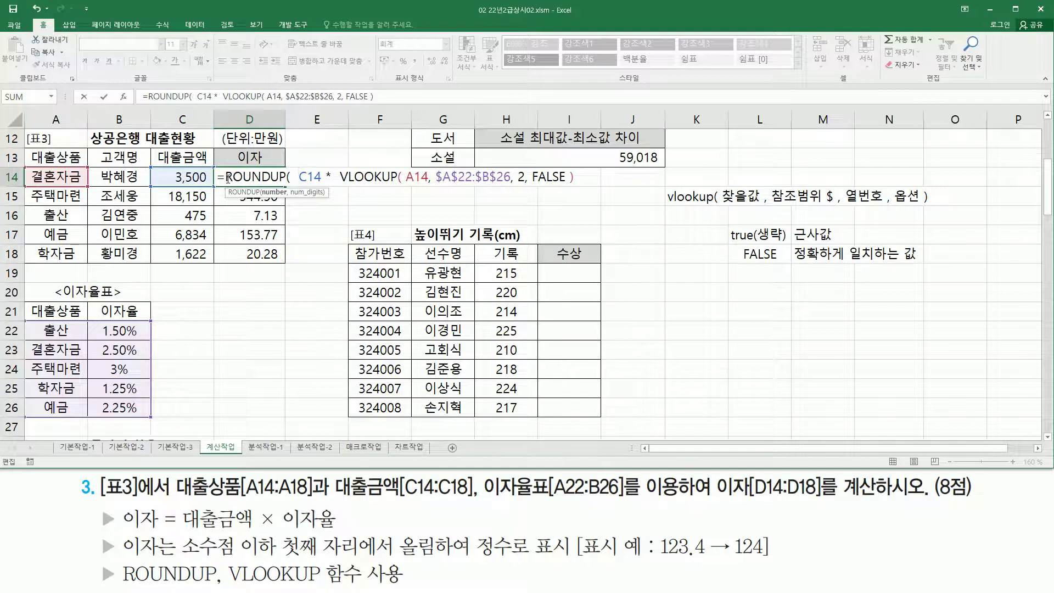
key(shift+End)
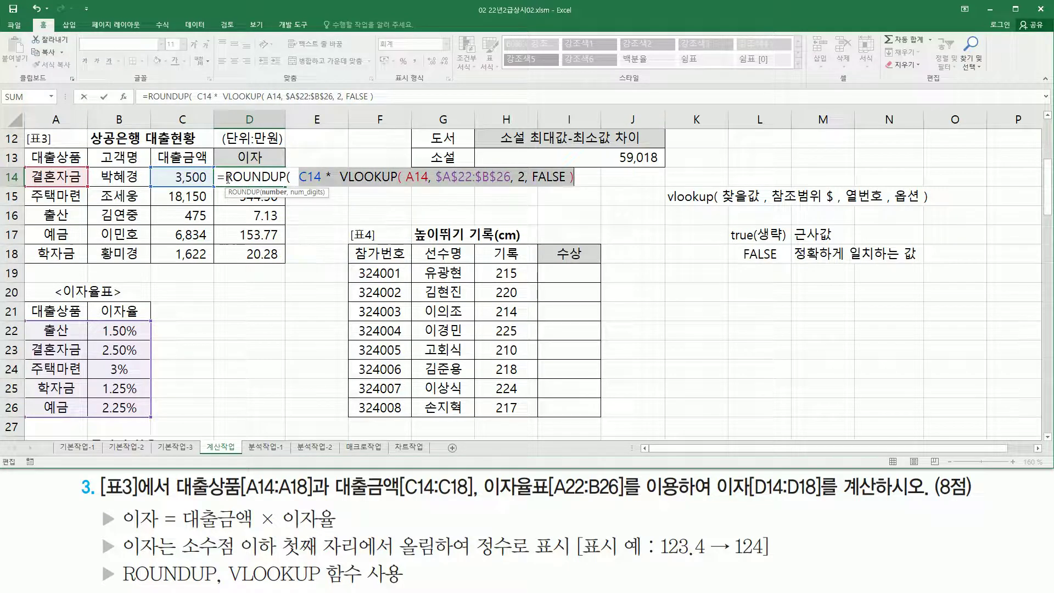
key(End)
text(,)
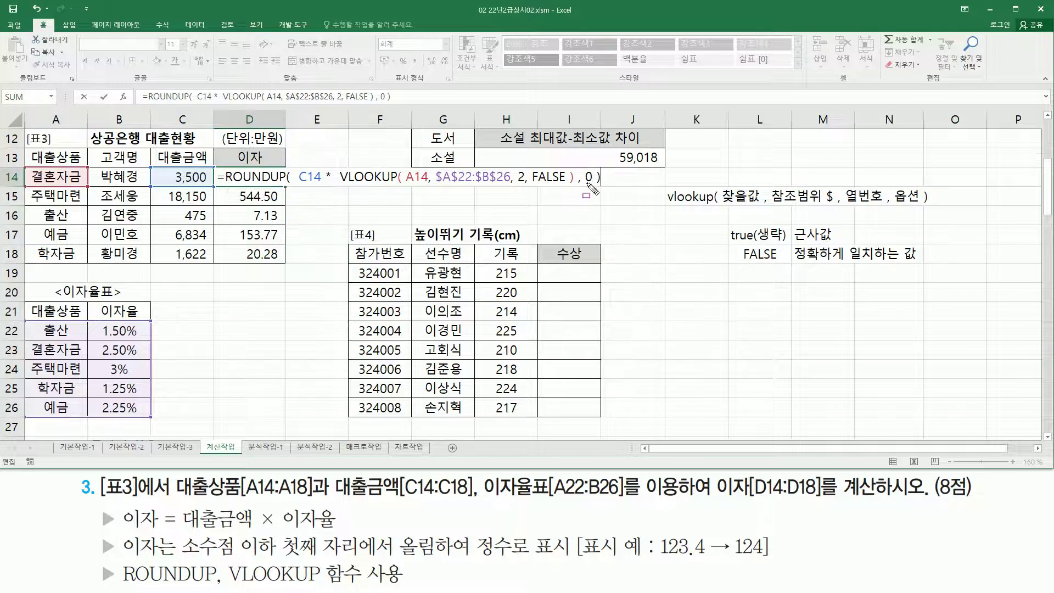
key(Escape)
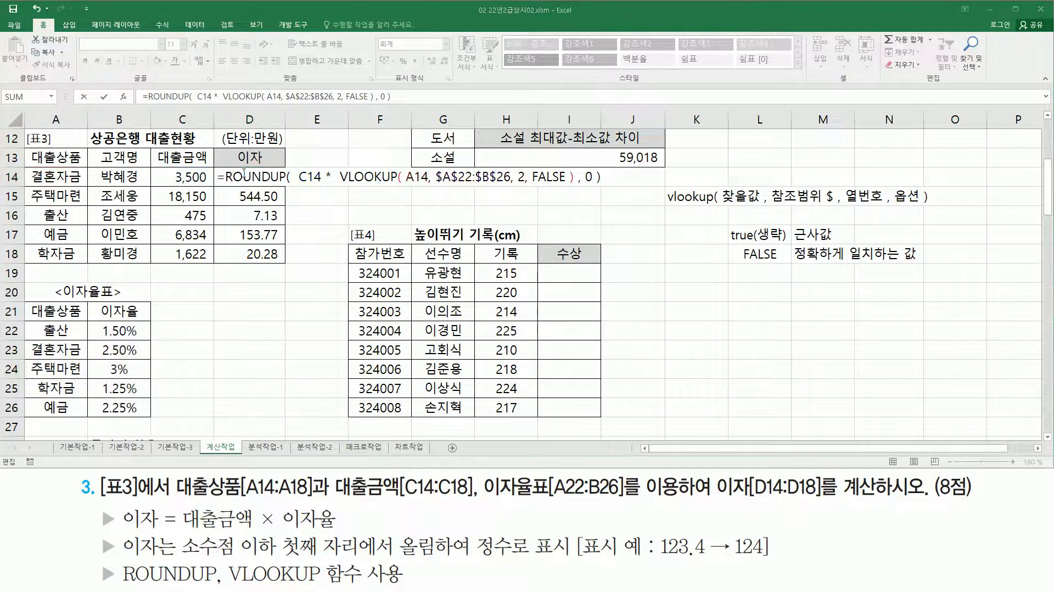
key(Return)
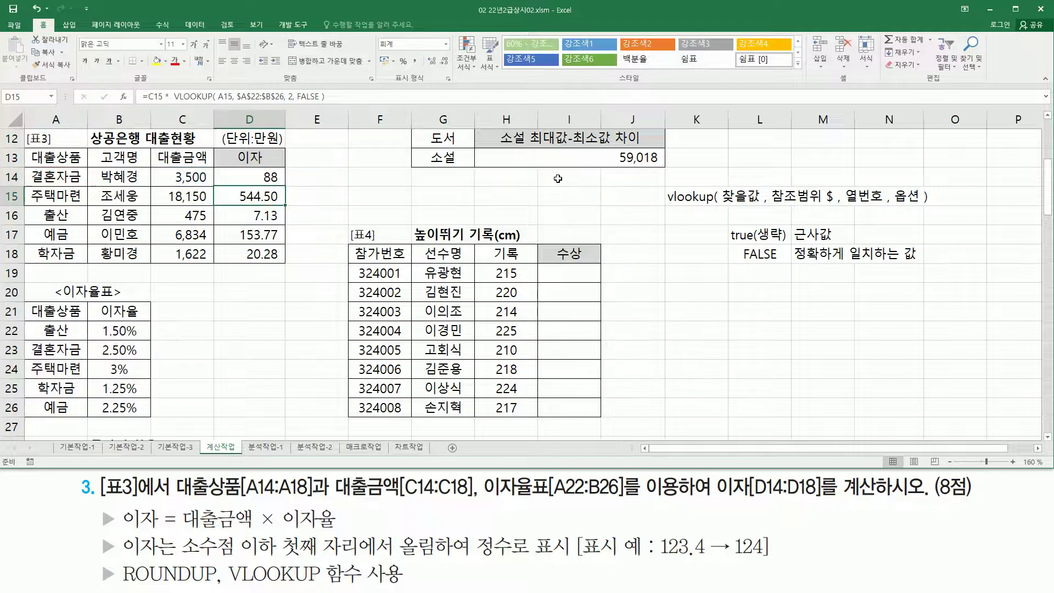
click(281, 178)
drag(286, 187, 289, 258)
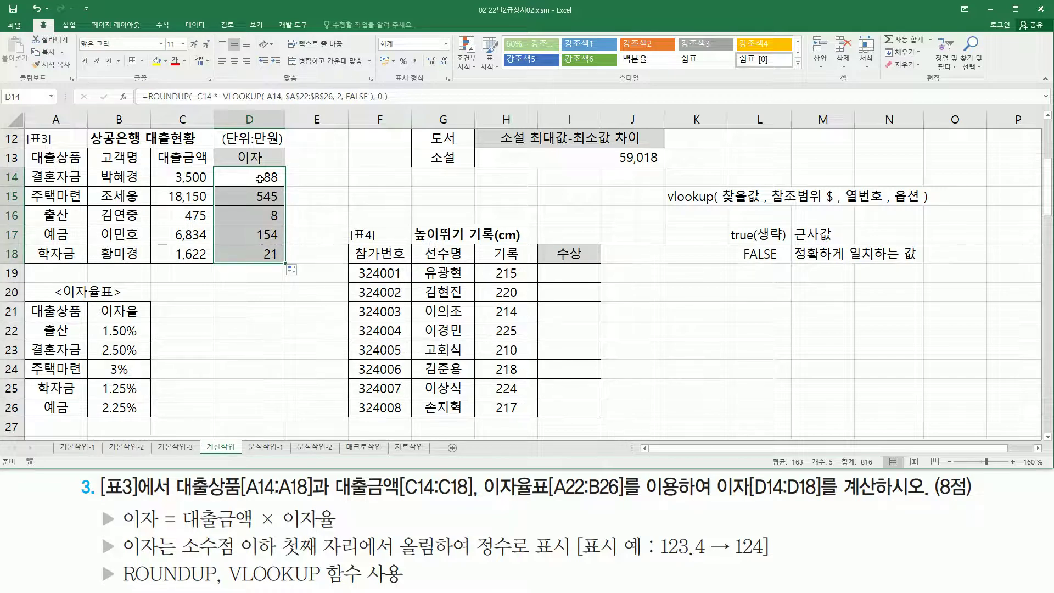
Enter =ROUNDUP( C14 * VLOOKUP( A14, $A$22:$B$26, 2, FALSE ), 0 ) as plain text in E14.
click(307, 175)
text(')
text(=ROUNDUP(  C14 *  VLOOKUP( A14, $A$22:$B$26, 2, FALSE ), 0 ))
key(Return)
click(407, 239)
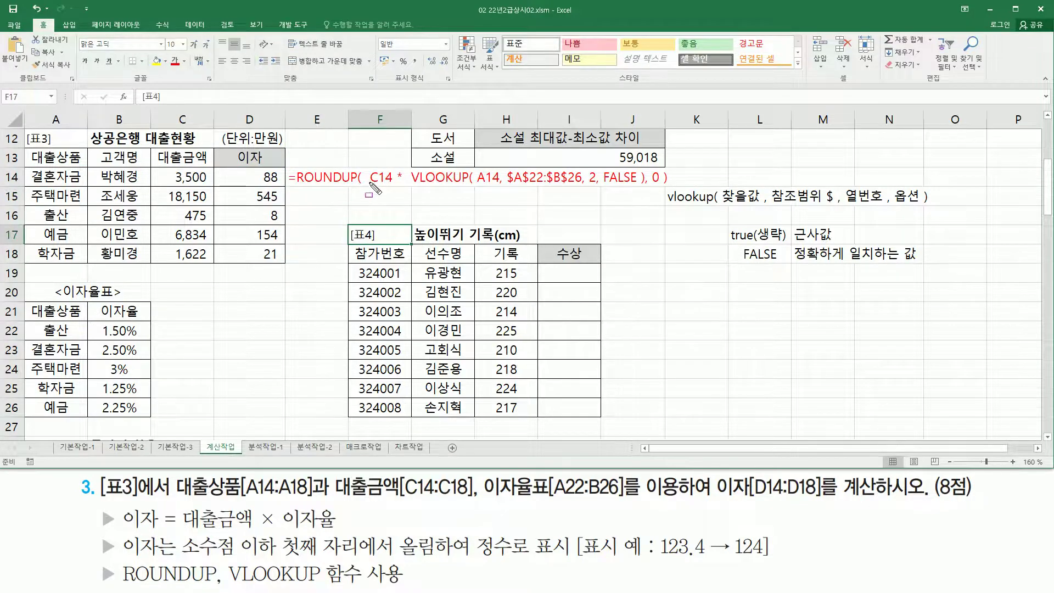
Review how the E14 formula text multiplies C14 by the VLOOKUP and rounds the product with ROUNDUP.
drag(369, 185, 389, 186)
mouse_move(188, 526)
mouse_down()
mouse_move(276, 520)
mouse_move(263, 512)
mouse_move(334, 527)
mouse_up()
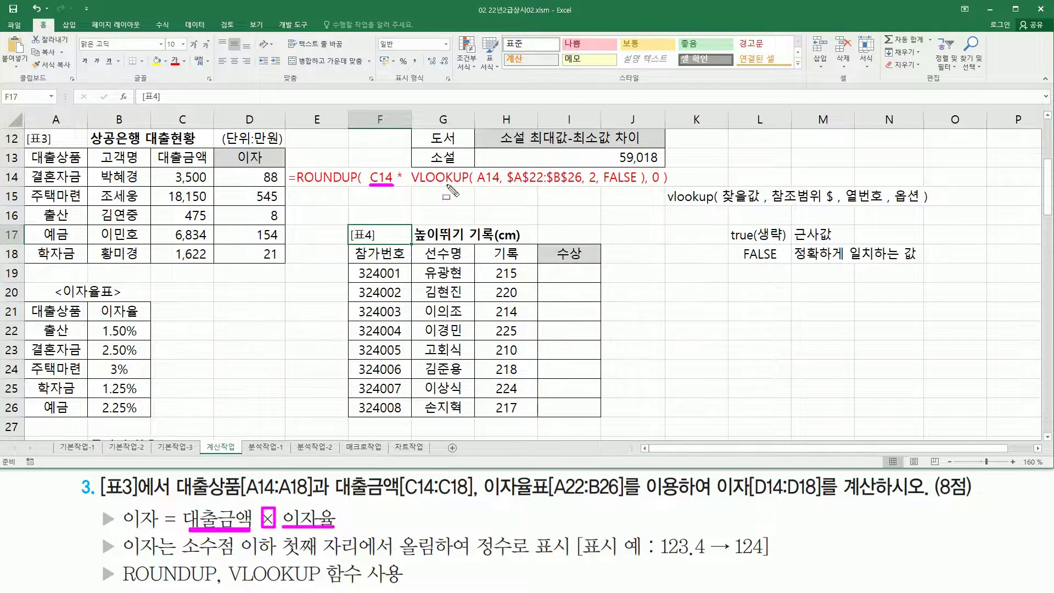
mouse_move(397, 168)
mouse_down()
mouse_move(406, 190)
mouse_move(398, 168)
mouse_move(646, 189)
mouse_up()
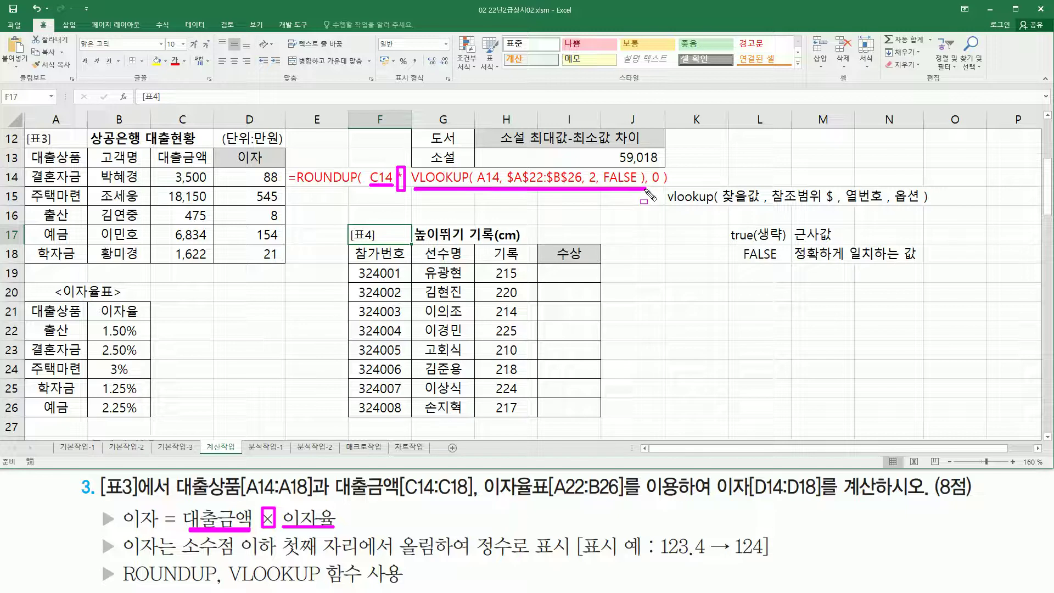
key(Escape)
mouse_move(369, 162)
mouse_down()
mouse_move(527, 198)
mouse_move(643, 192)
mouse_up()
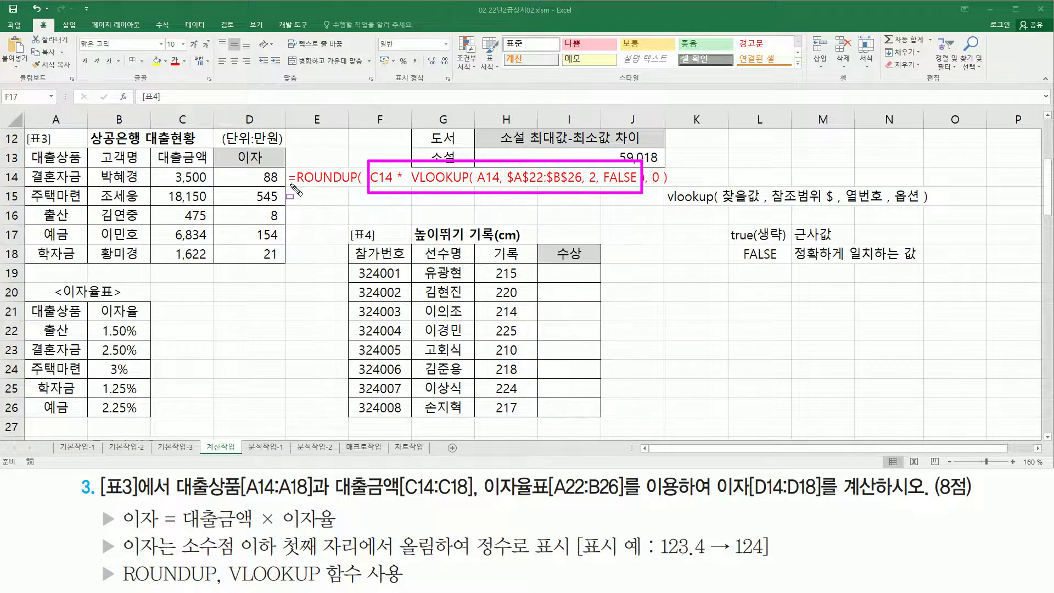
drag(294, 159, 356, 203)
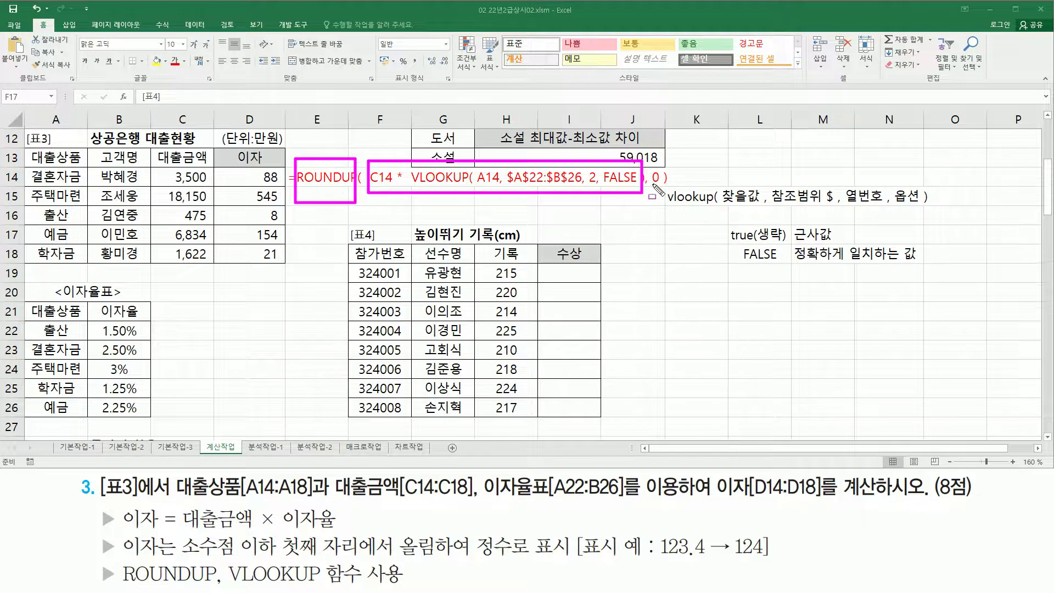
drag(650, 183, 660, 181)
key(Escape)
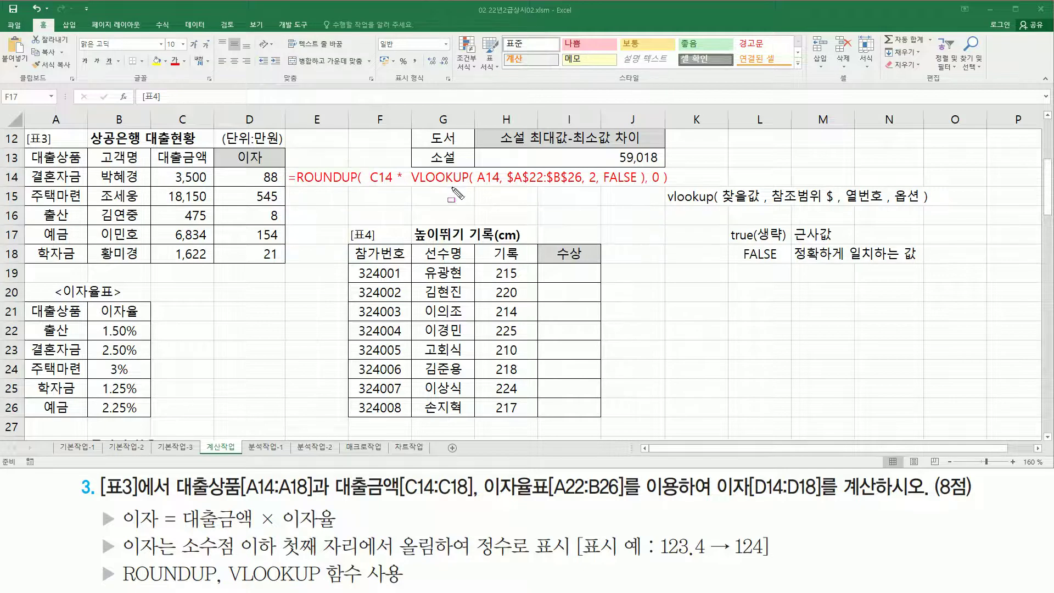
Examine the VLOOKUP arguments in the E14 formula text: lookup value, absolute table range, column number and match option.
key(ctrl+2)
drag(479, 186, 600, 195)
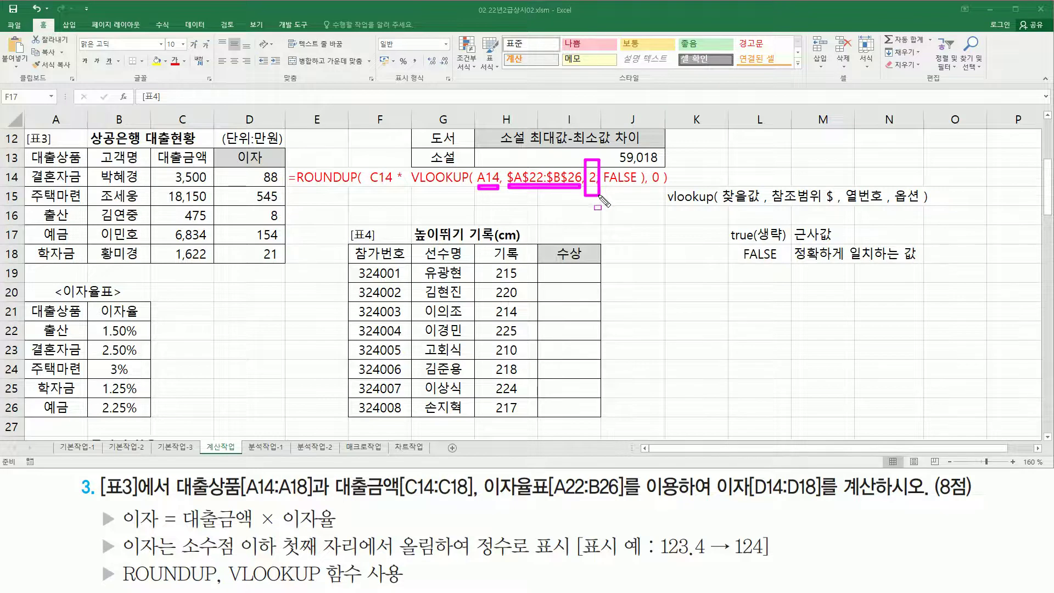
drag(603, 186, 638, 187)
key(Escape)
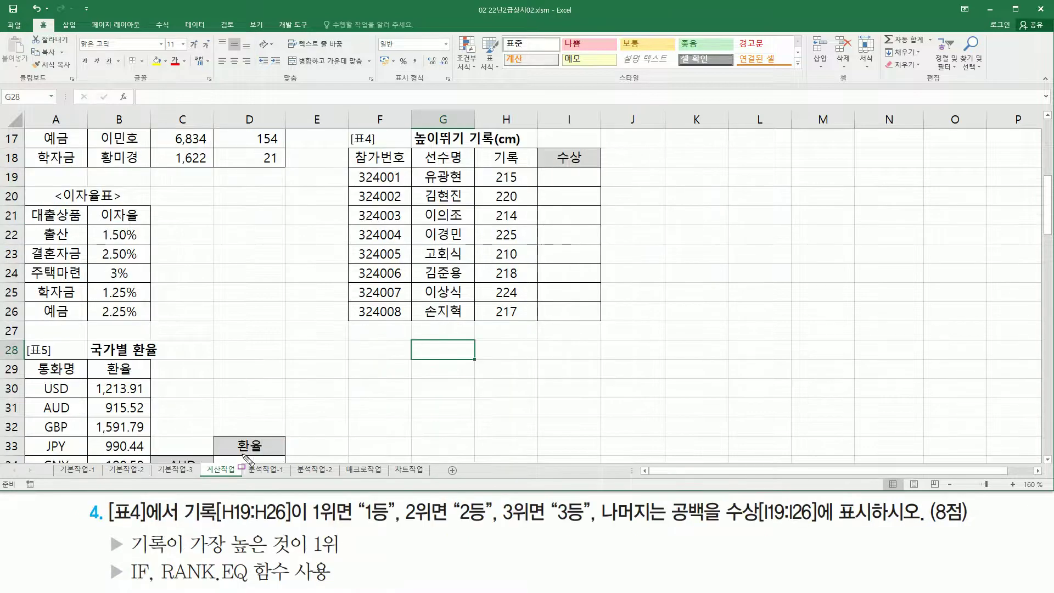
Read task 4's requirements for 표4: the 기록 range H19:H26, the award labels, the target I19:I26 and the functions to use.
mouse_move(109, 526)
mouse_down()
mouse_move(175, 524)
mouse_move(181, 499)
mouse_up()
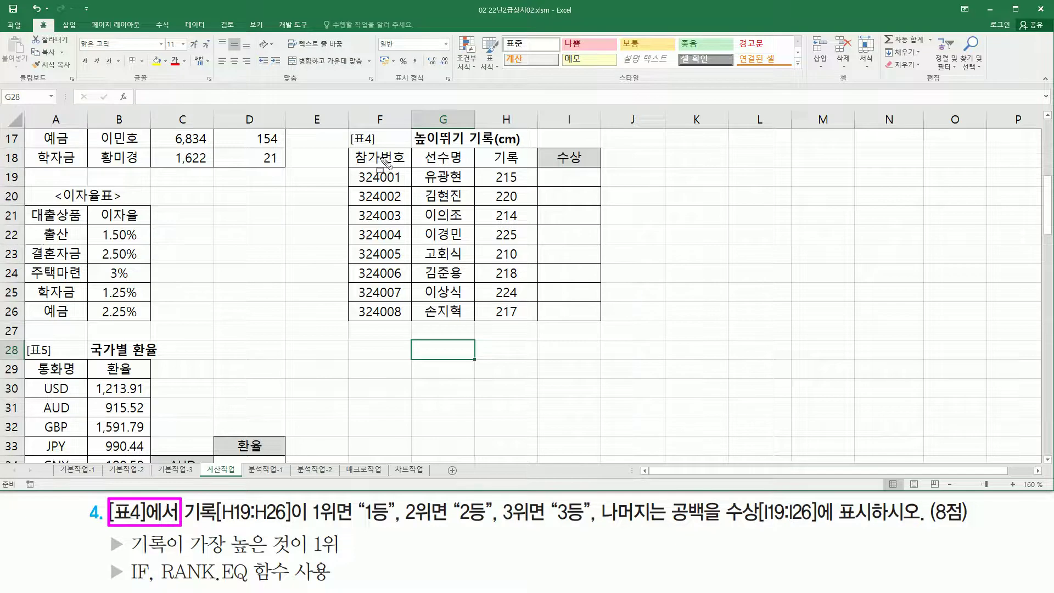
mouse_move(350, 128)
mouse_down()
mouse_move(352, 147)
mouse_move(607, 328)
mouse_up()
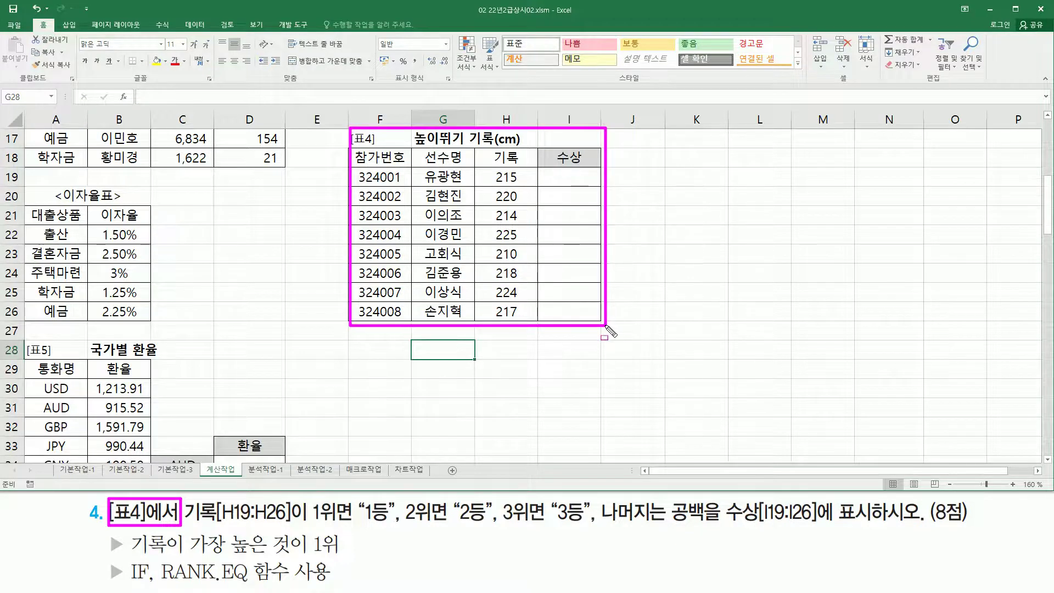
drag(193, 522, 873, 529)
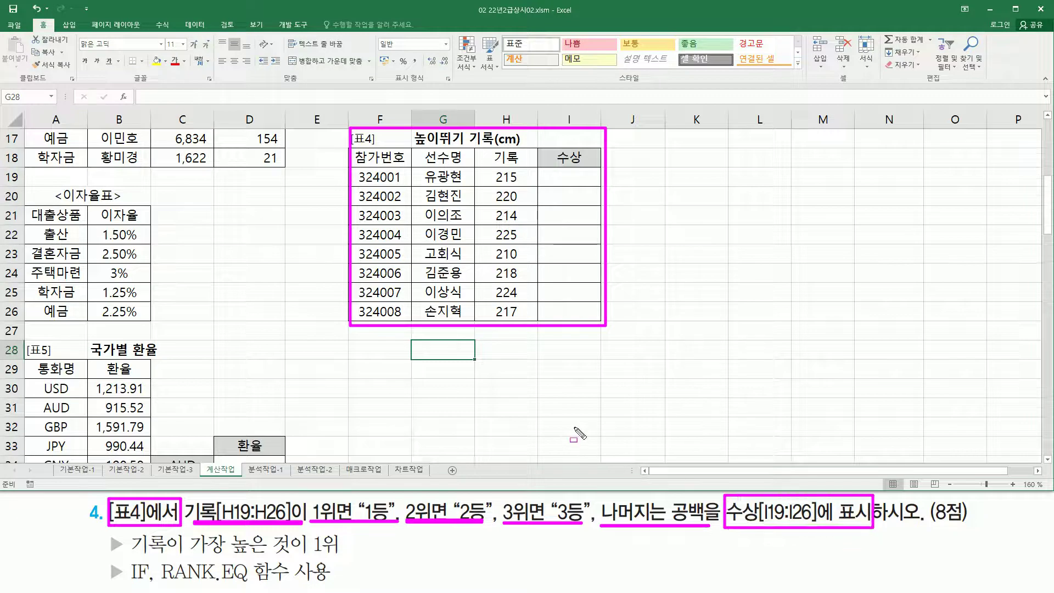
drag(132, 552, 339, 553)
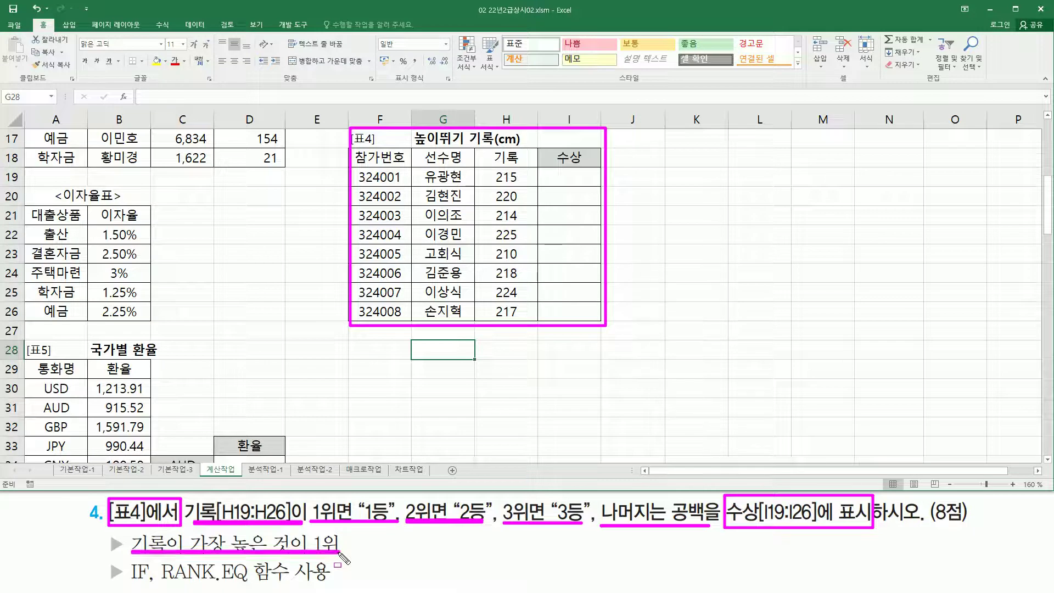
mouse_move(493, 167)
mouse_down()
mouse_move(492, 324)
mouse_move(521, 166)
mouse_move(523, 323)
mouse_up()
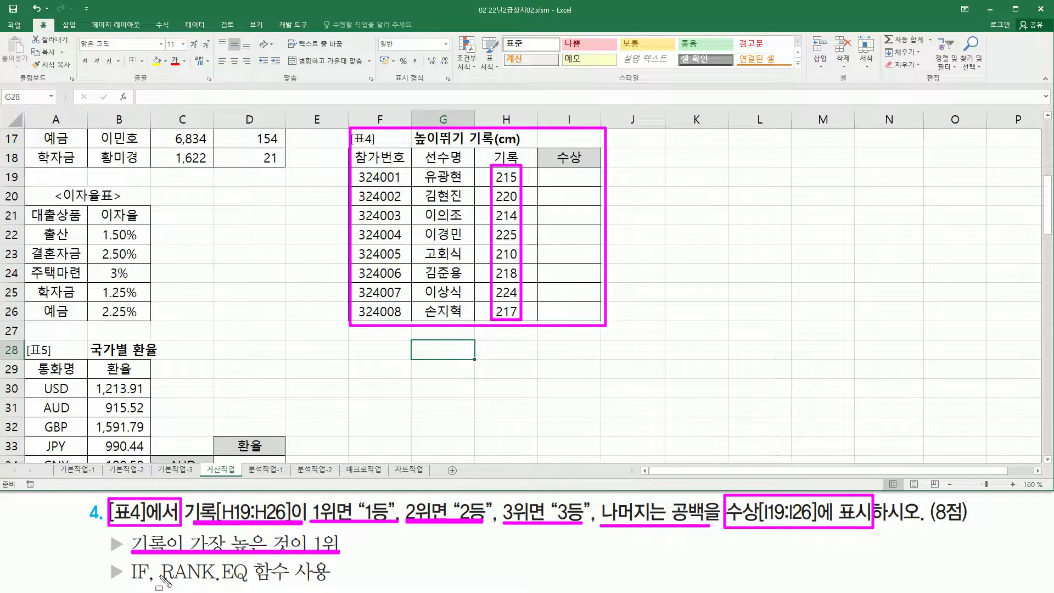
drag(158, 588, 264, 588)
key(Escape)
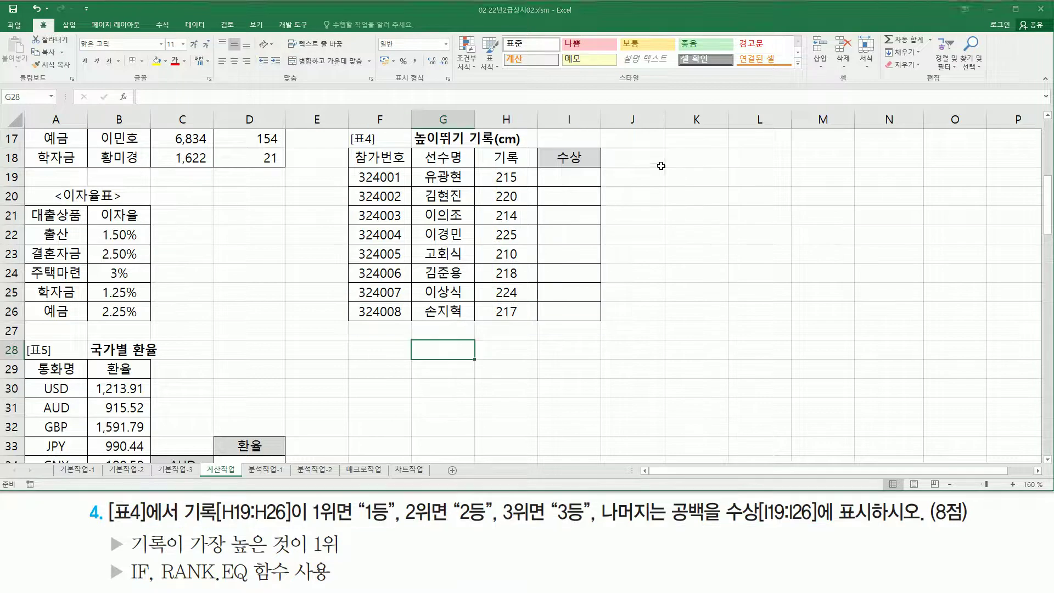
Enter the syntax note rank.eq( 인수 , 범위 , 옵션 ) as plain text in K21.
click(675, 211)
text(rank)
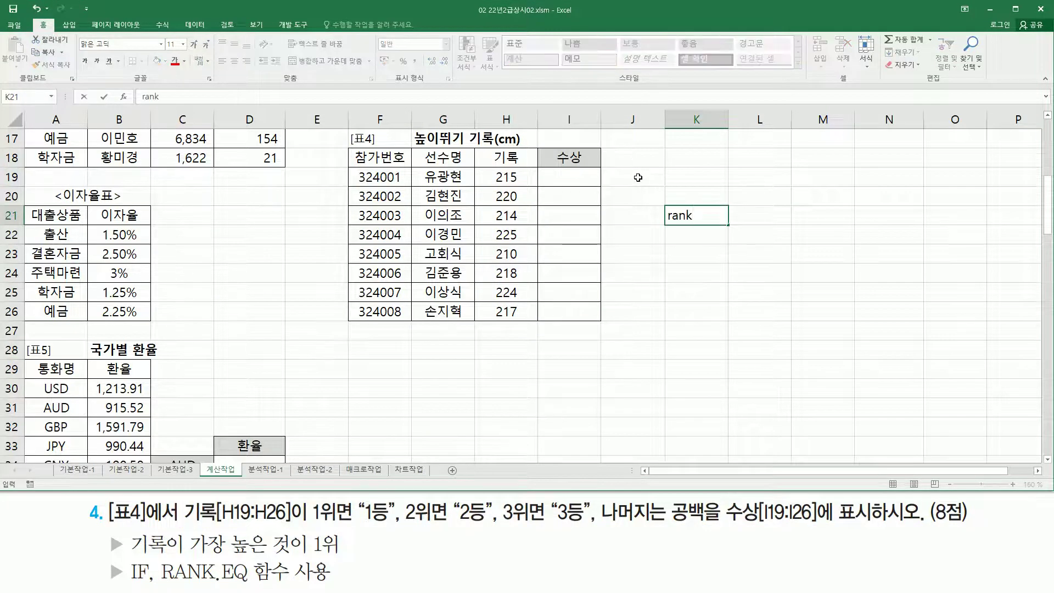
text(.eq( 인수 )
text(, 범위 )
text(, 오)
text(셔)
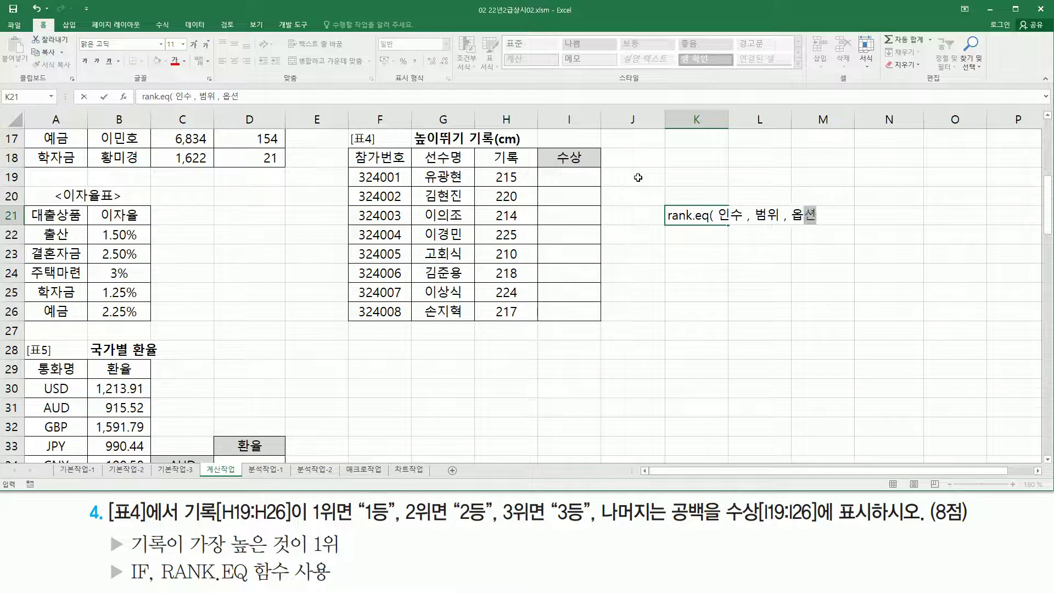
text( ))
key(Return)
key(Return)
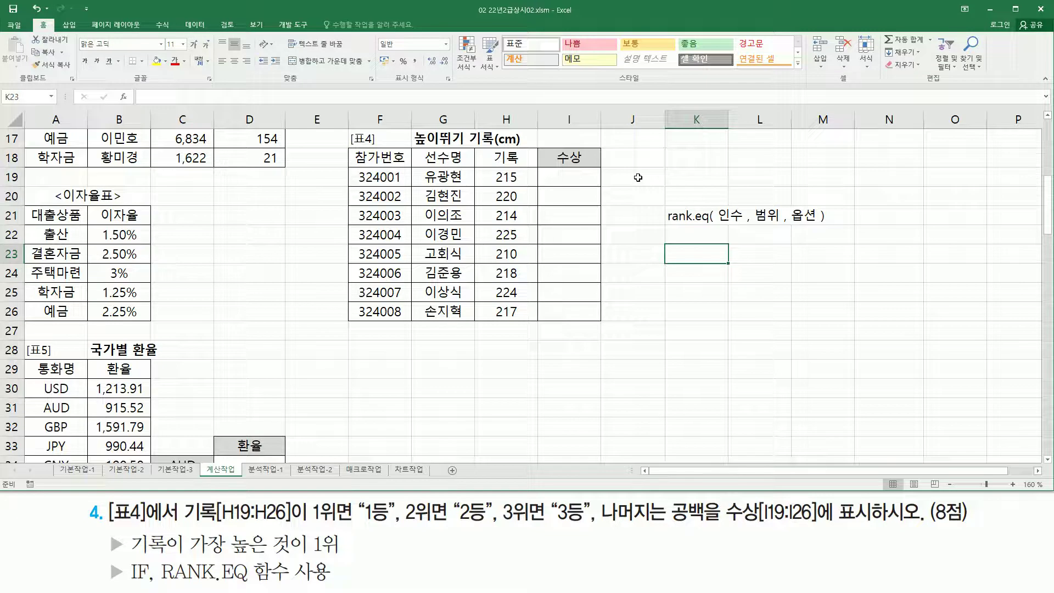
Enter the RANK.EQ option values 0 in K22 and 1 in K23, below the syntax note.
key(Right)
key(Left)
key(Right)
key(Up)
key(Left)
key(Down)
key(Up)
text(0)
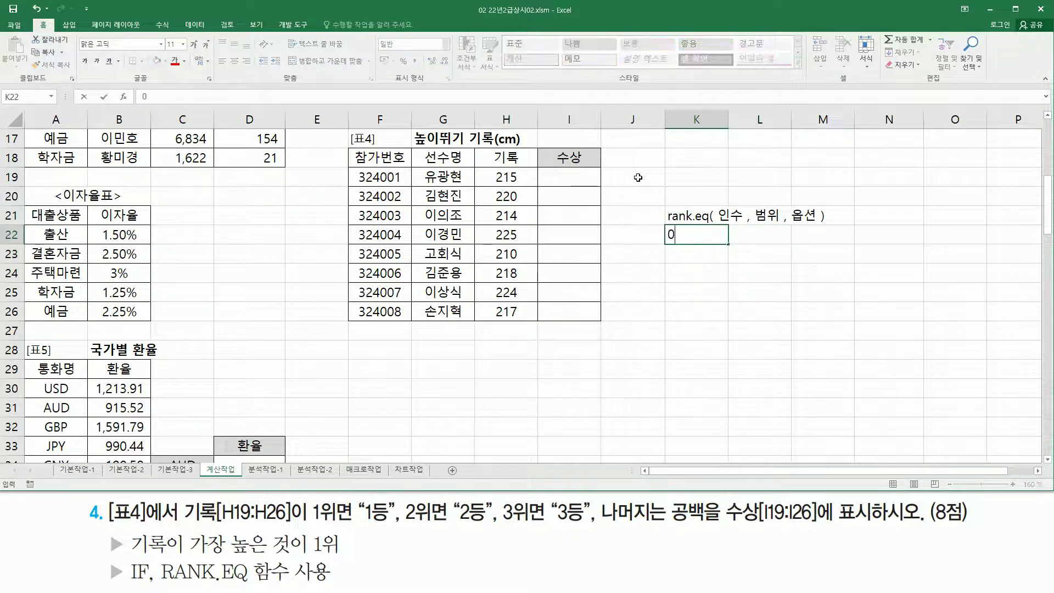
key(Return)
text(1)
key(Return)
Extend the option notes to 0(생략) in K22 and 1(0이외의값) in K23, and widen column K to fit them.
key(Up)
key(Up)
key(F2)
text((t)
key(BackSpace)
key(Hangul)
text(생략))
key(Return)
key(F2)
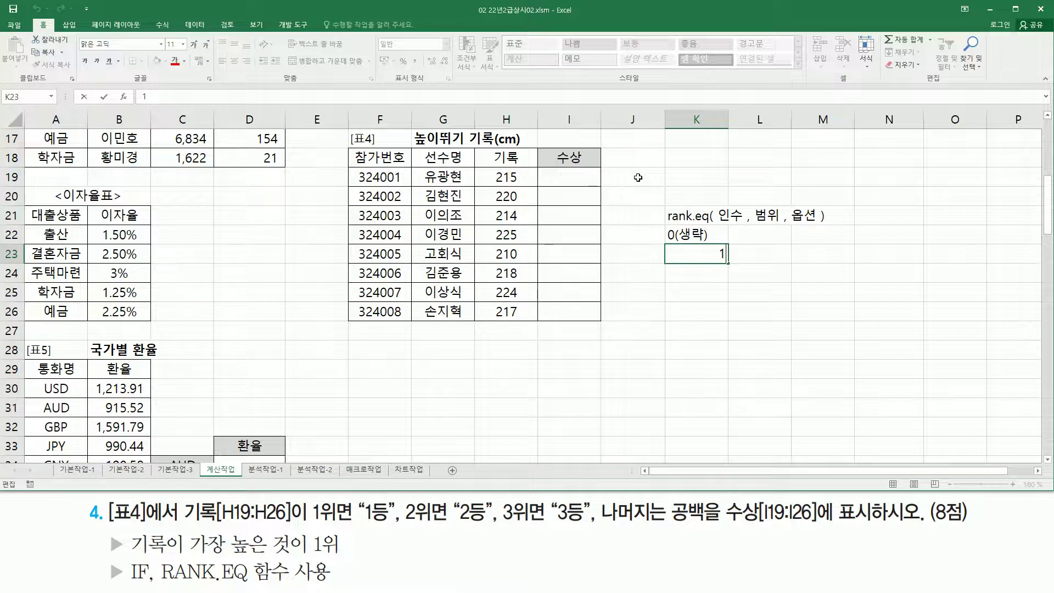
text((0이외의값)
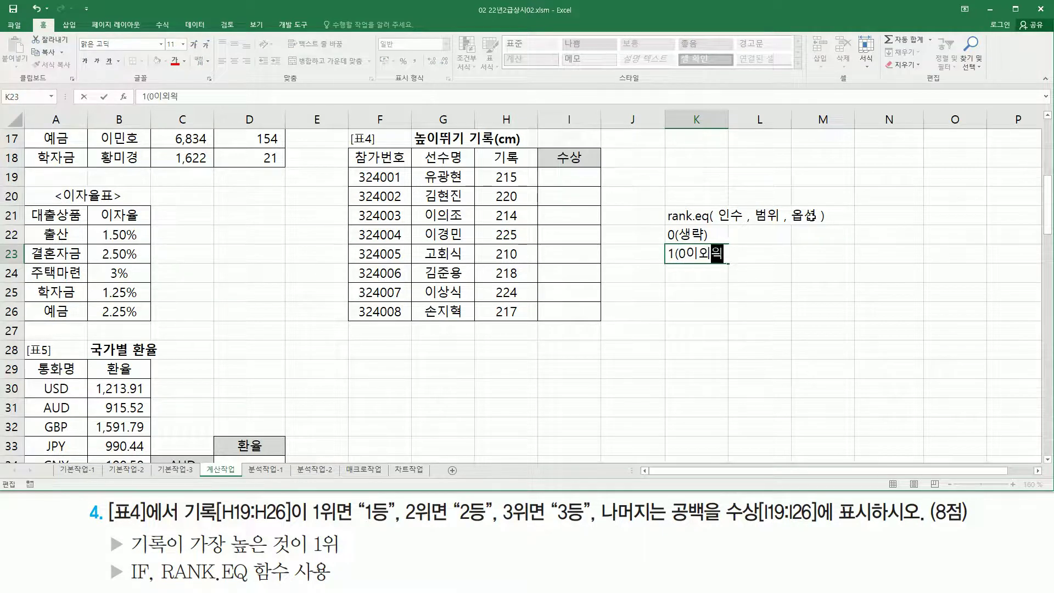
text())
key(Return)
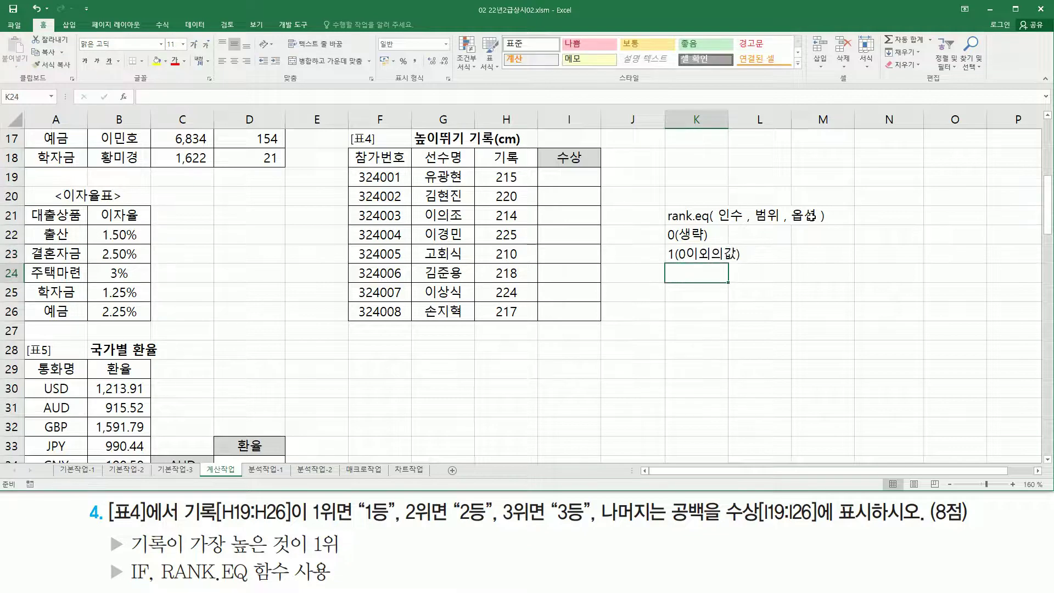
drag(732, 120, 747, 119)
click(726, 315)
Review the two RANK.EQ option values noted in K22 and K23.
drag(682, 262, 739, 263)
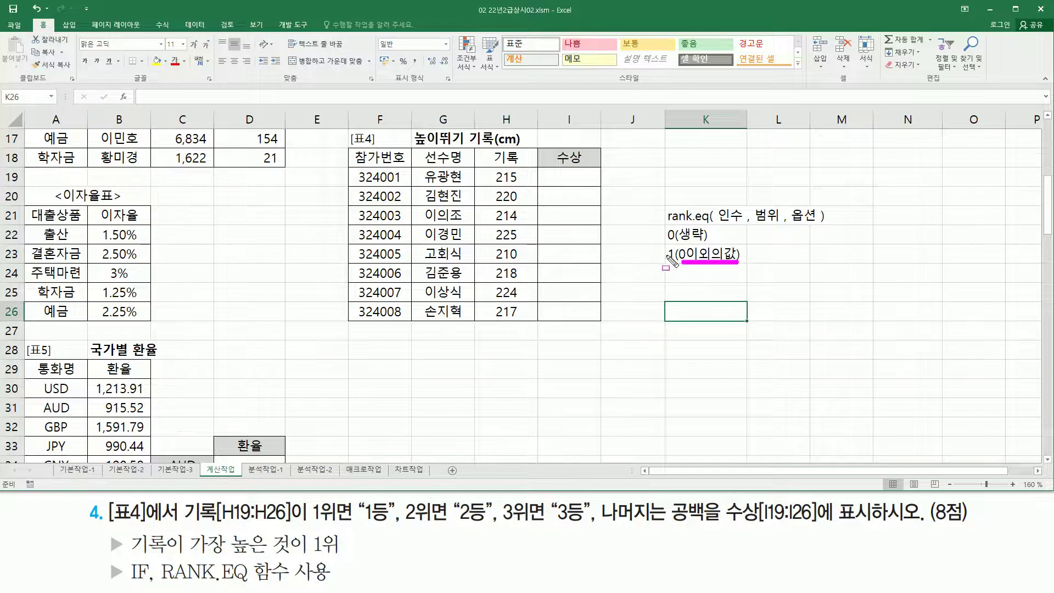
drag(665, 245, 675, 264)
key(Escape)
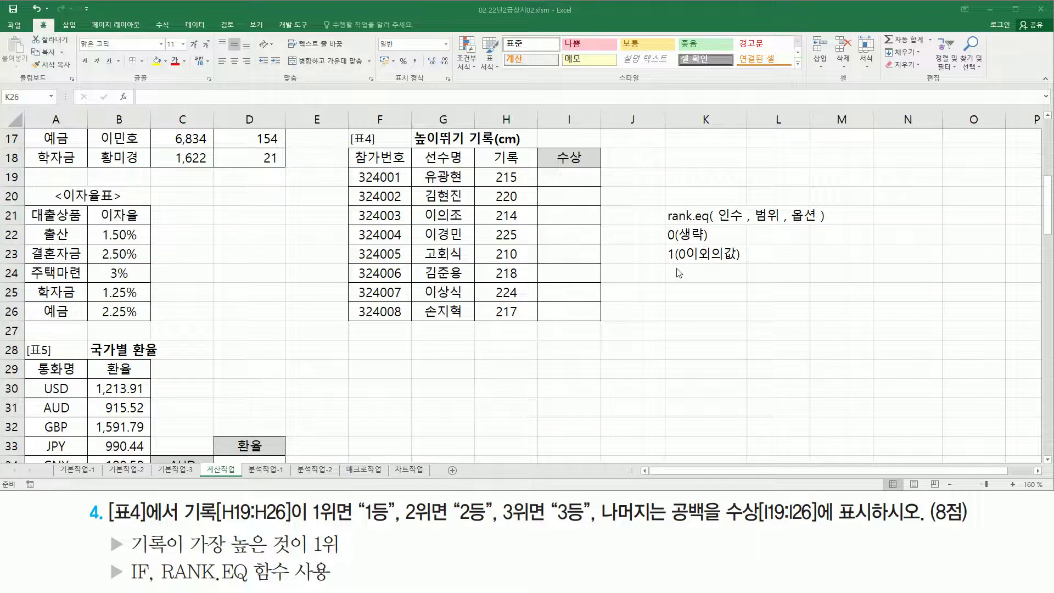
key(ctrl+shift+d)
mouse_move(665, 221)
mouse_down()
mouse_move(684, 277)
mouse_move(677, 270)
mouse_up()
key(Escape)
Label the sort order of each option with 내림차순 in L22 and 오름차순 in L23.
click(710, 253)
click(732, 238)
click(764, 236)
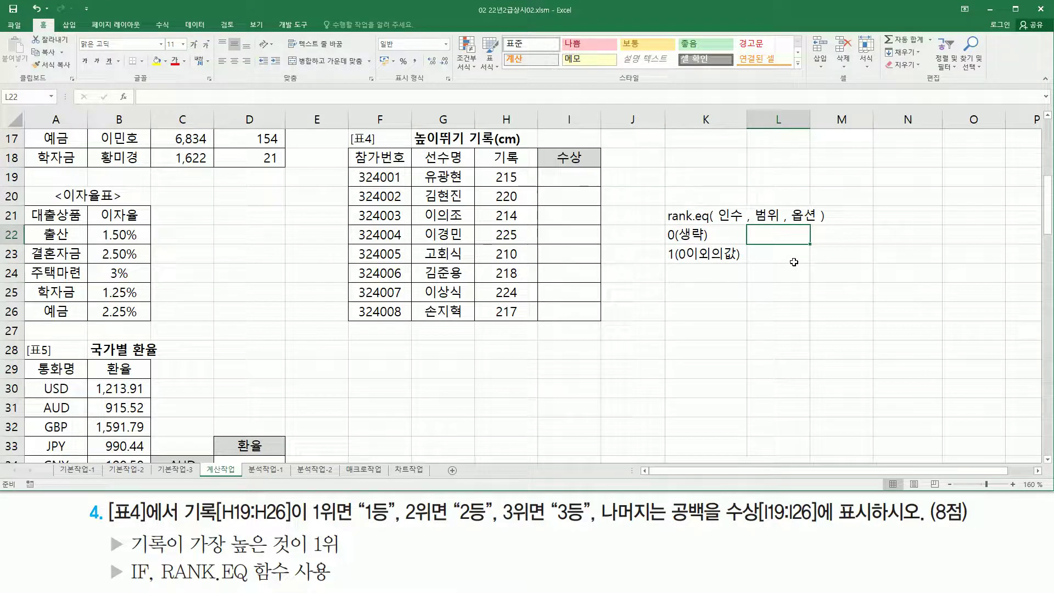
text(내림차수ㄴ)
key(Return)
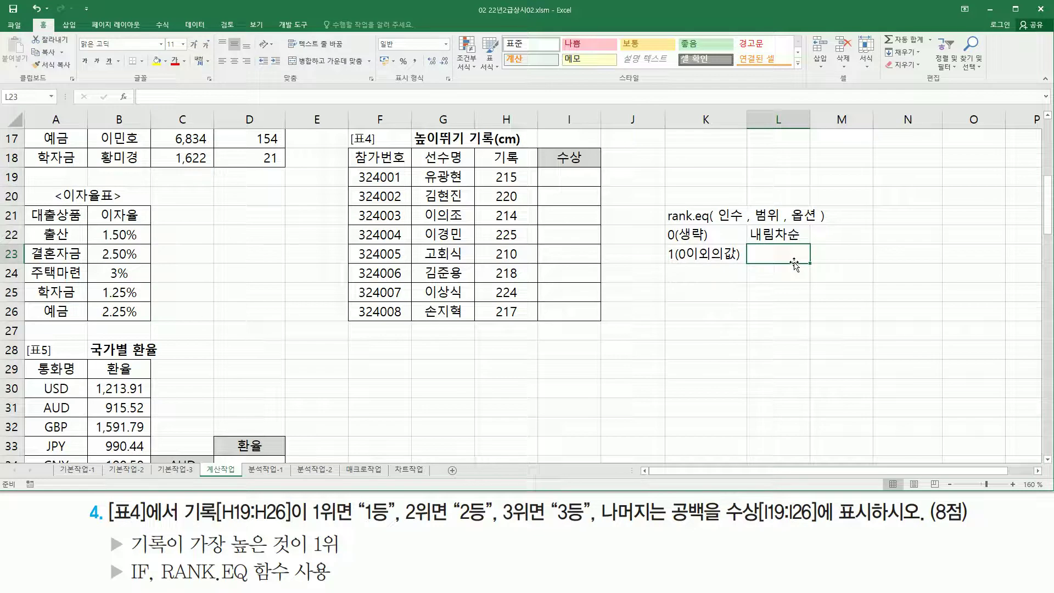
text(오름차순)
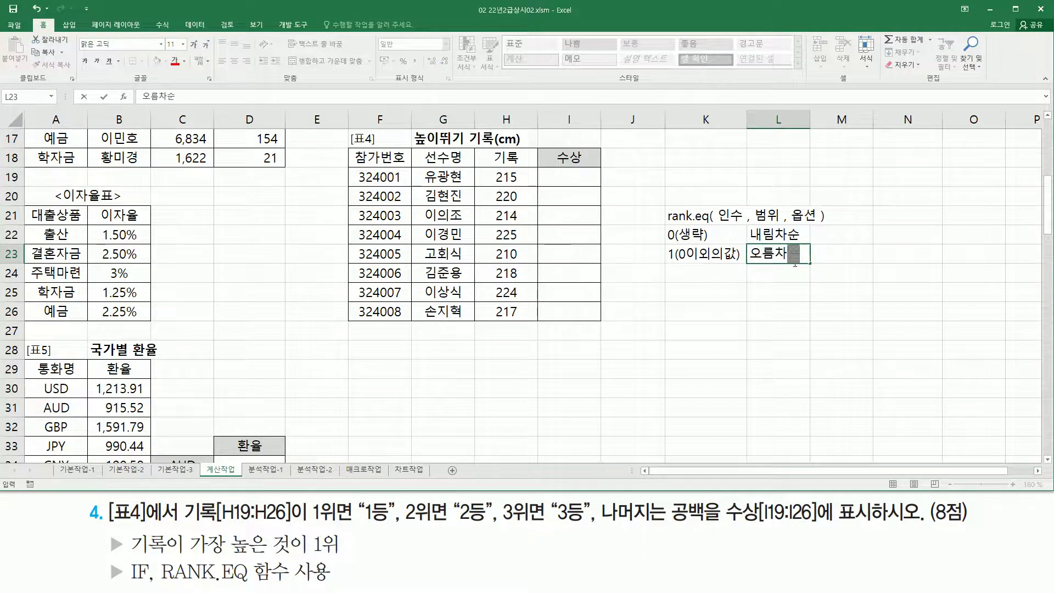
key(Up)
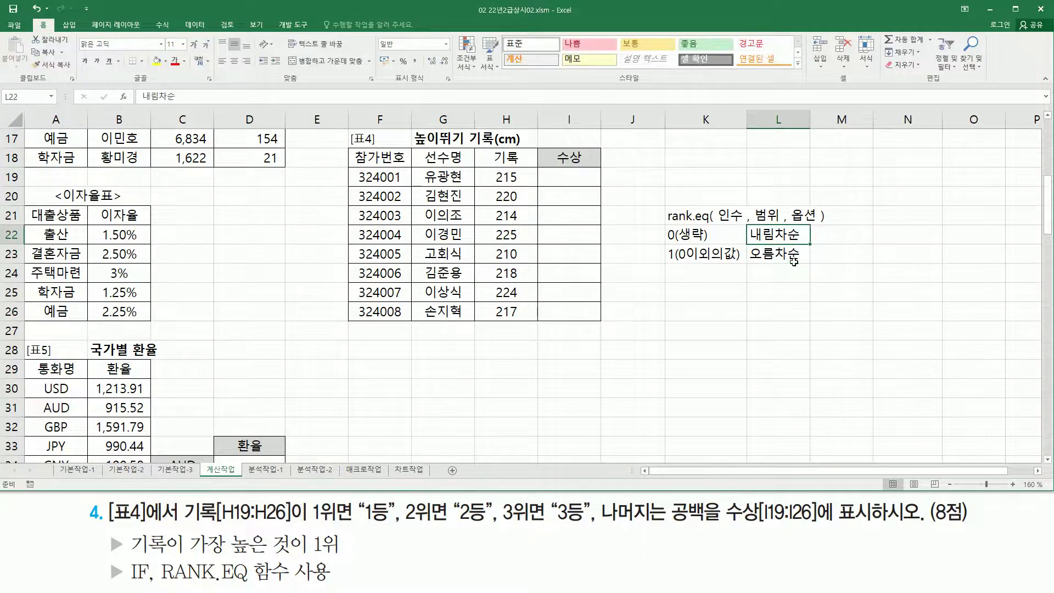
Note which number ranks first for each option: 높은수 1등 in M22 and 낮은수 1등 in M23.
key(Right)
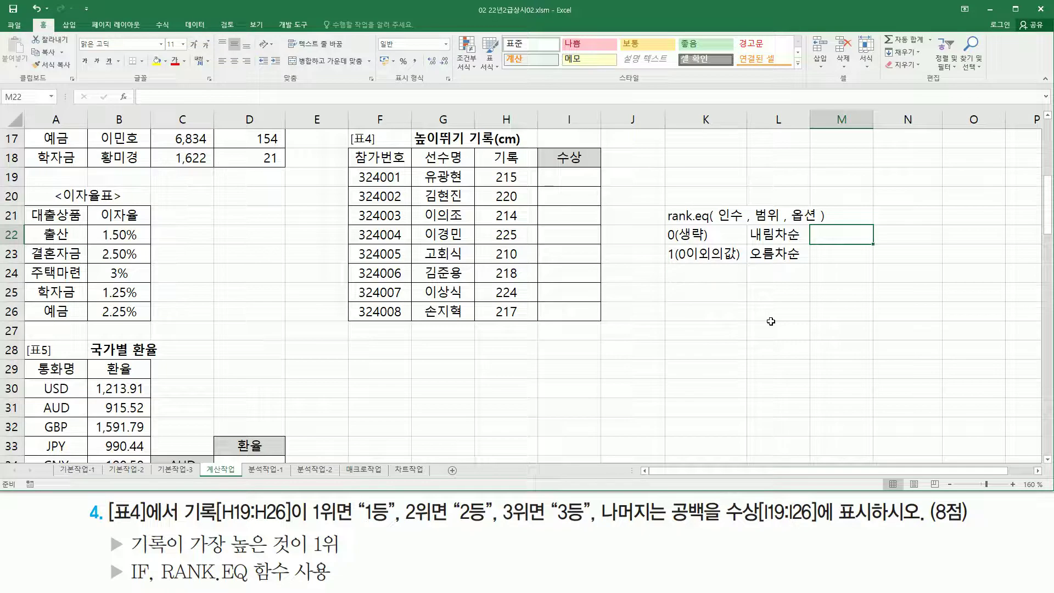
text(높은수 1등)
key(Return)
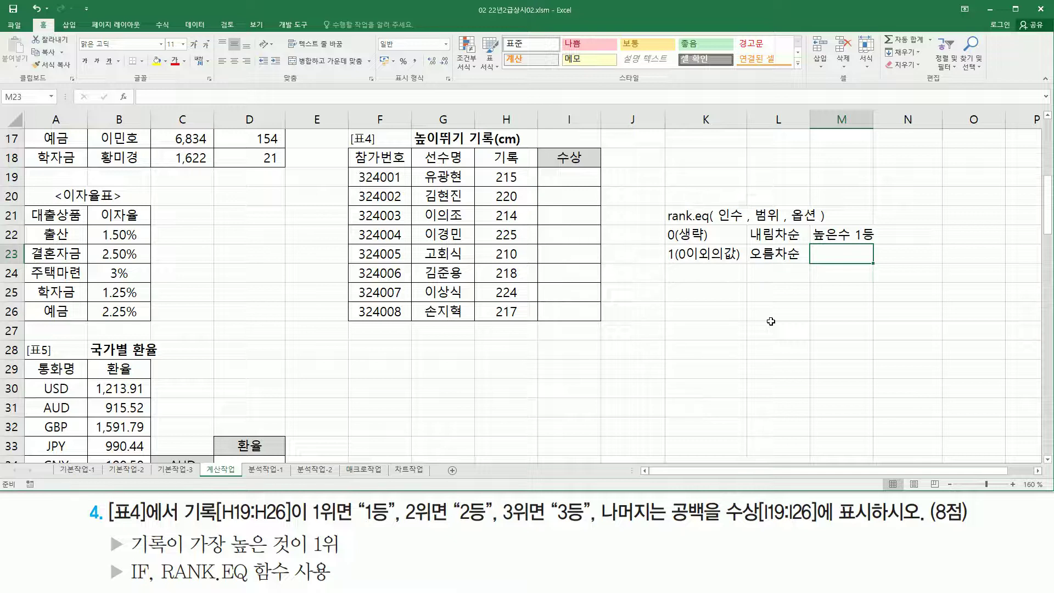
text(낮은수 1등)
key(Return)
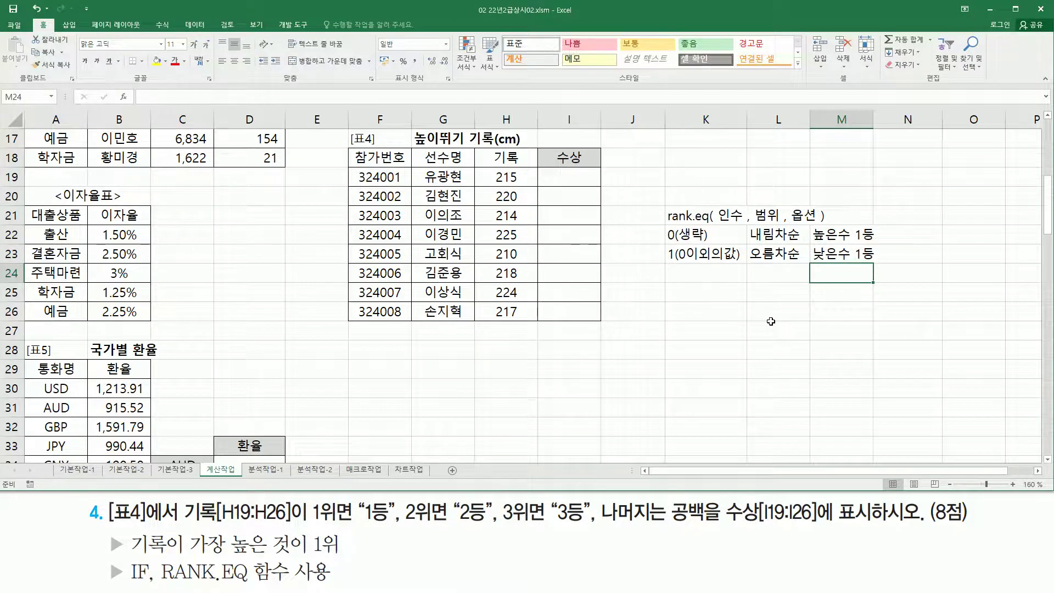
Compare the task's condition that the highest 기록 ranks first with the RANK.EQ option notes and the 기록 values.
drag(128, 528, 357, 563)
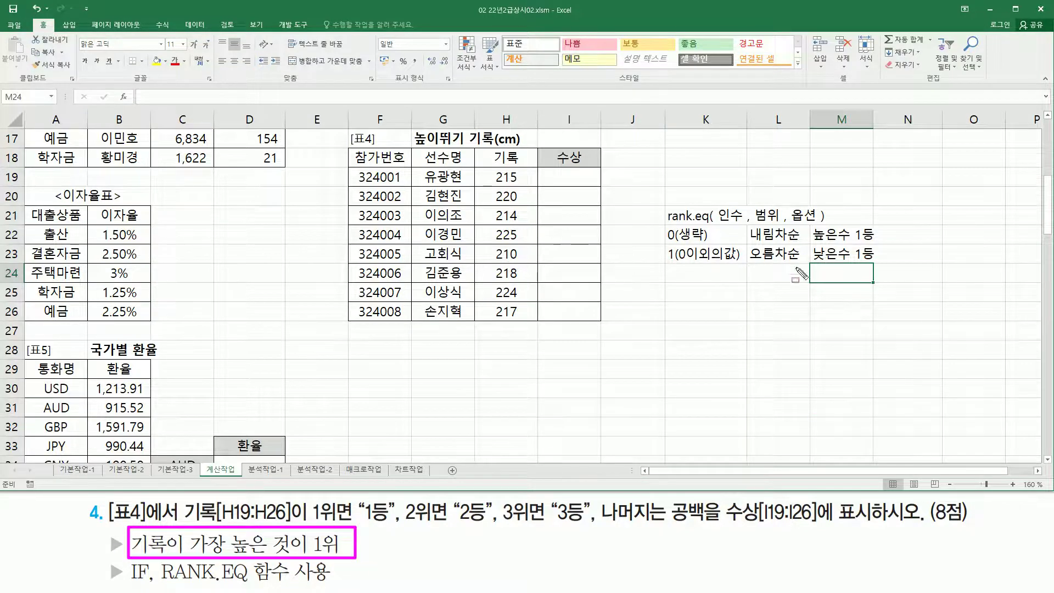
mouse_move(664, 245)
mouse_down()
mouse_move(882, 242)
mouse_move(885, 224)
mouse_up()
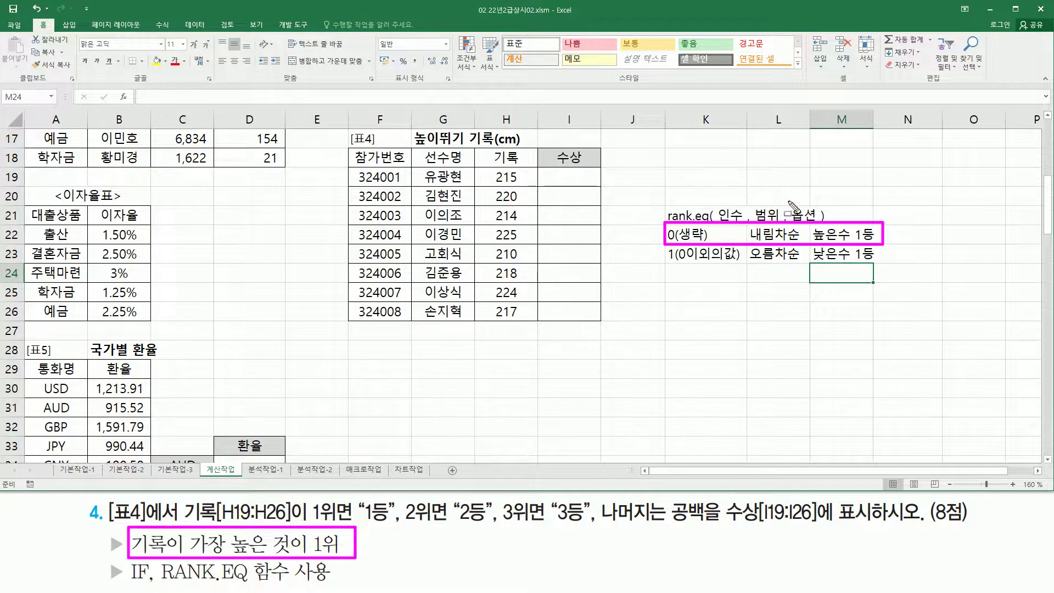
drag(791, 200, 817, 226)
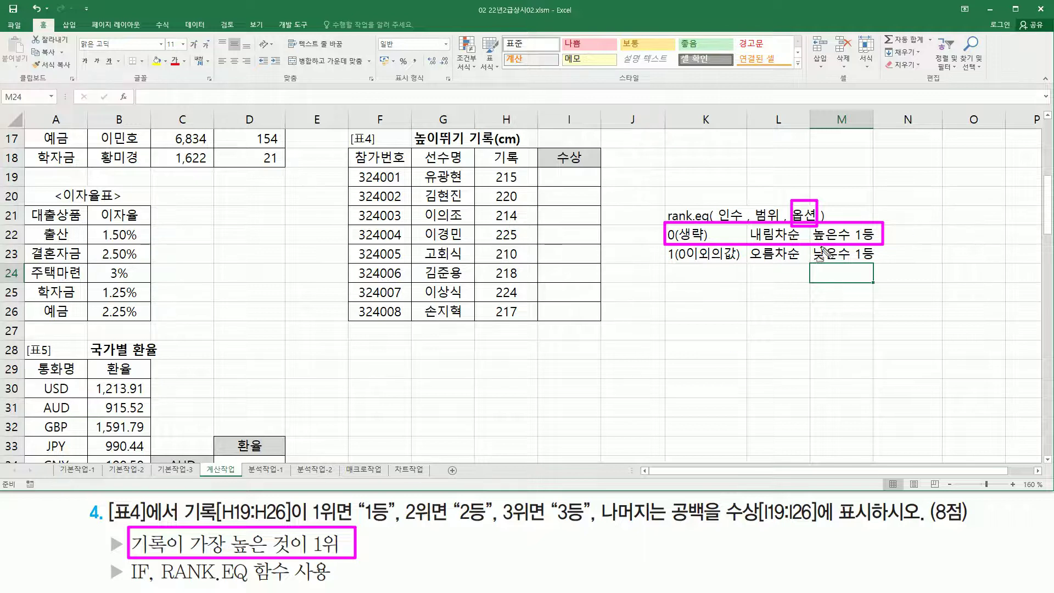
key(Escape)
mouse_move(756, 235)
mouse_down()
mouse_move(748, 242)
mouse_move(870, 277)
mouse_move(901, 273)
mouse_up()
key(Escape)
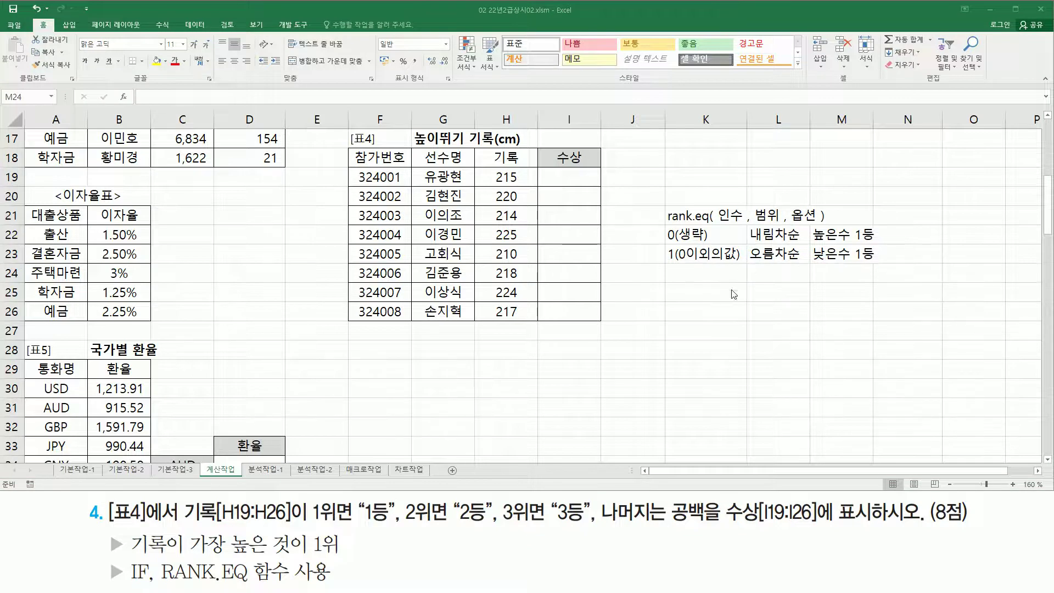
click(707, 327)
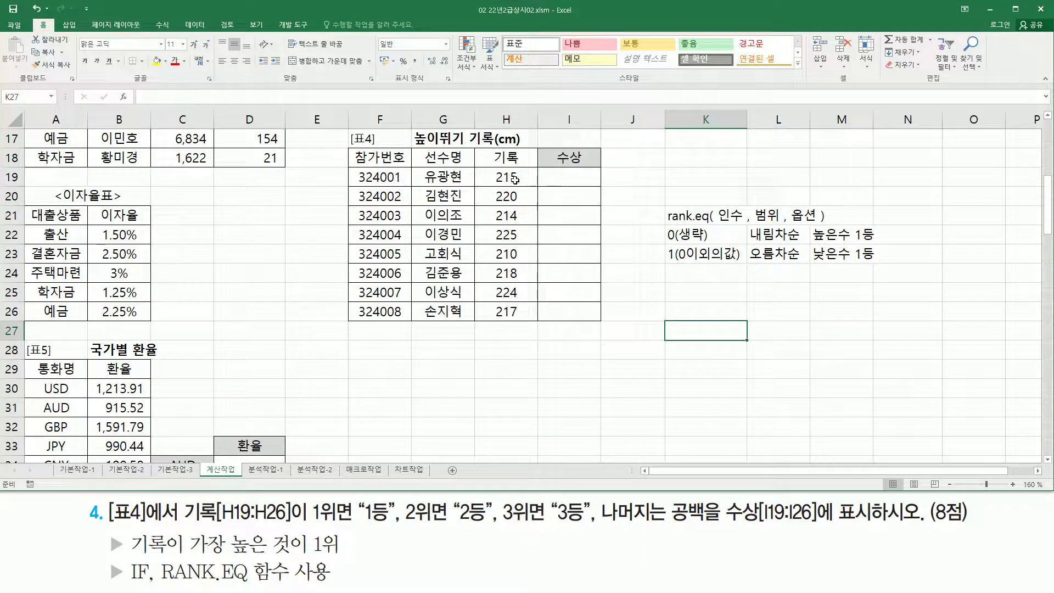
drag(512, 272, 530, 327)
key(Escape)
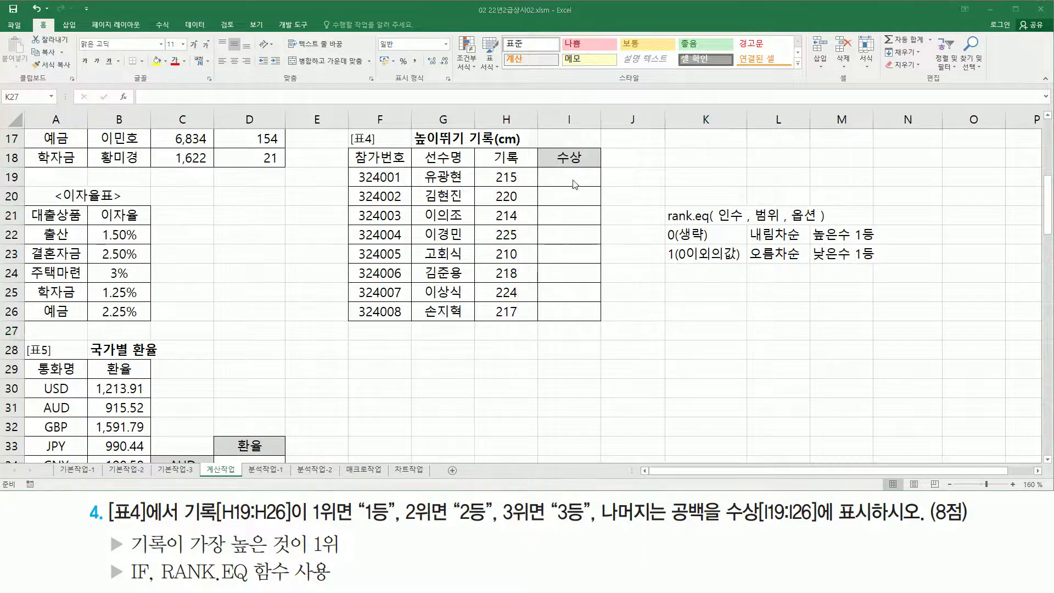
Start a RANK.EQ formula in I19 that ranks H19 within the range H19:H26.
click(581, 176)
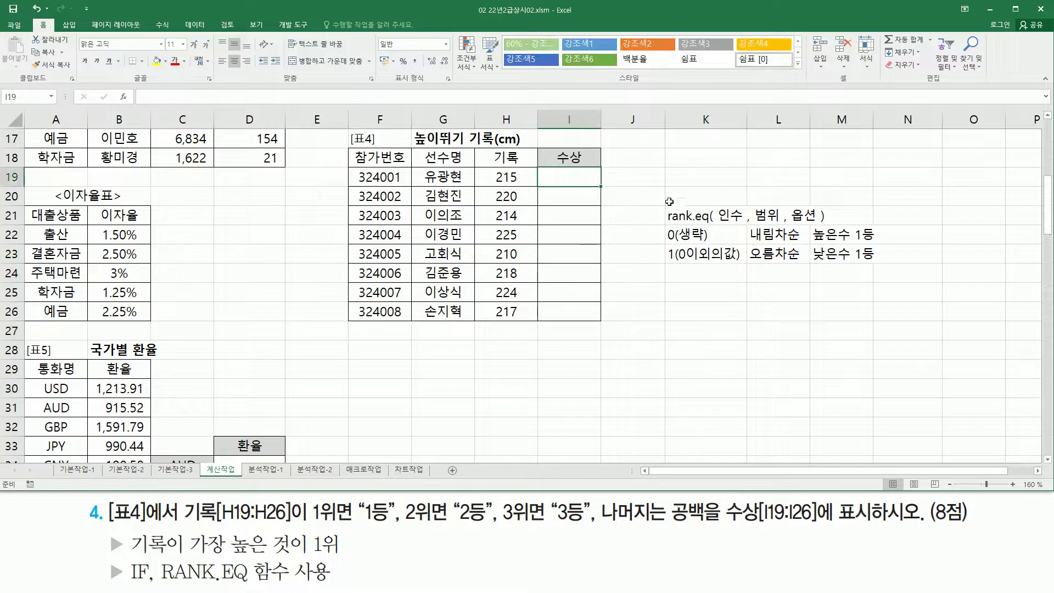
text(=)
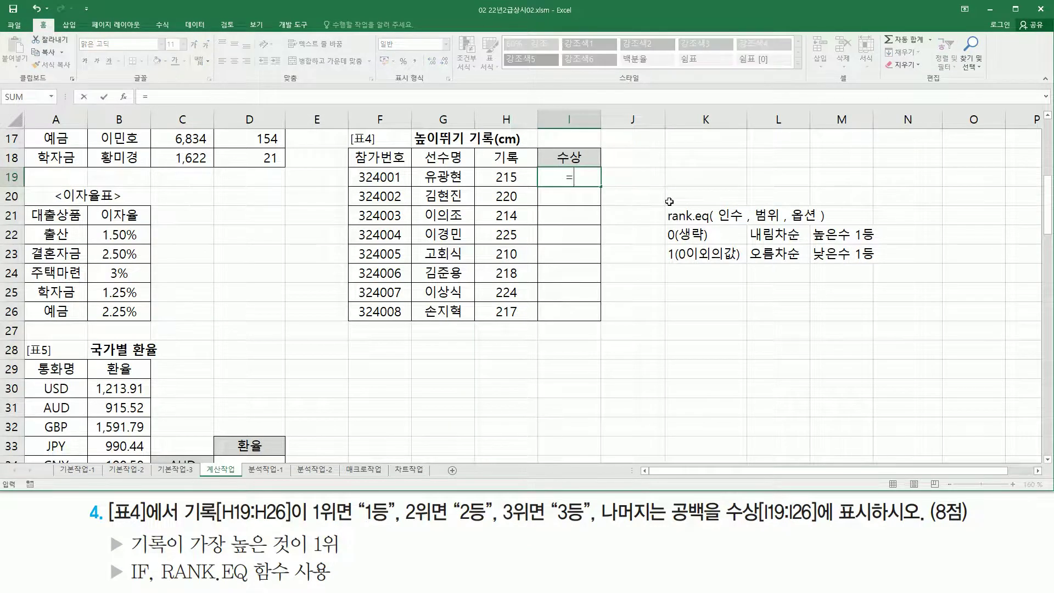
text(rank)
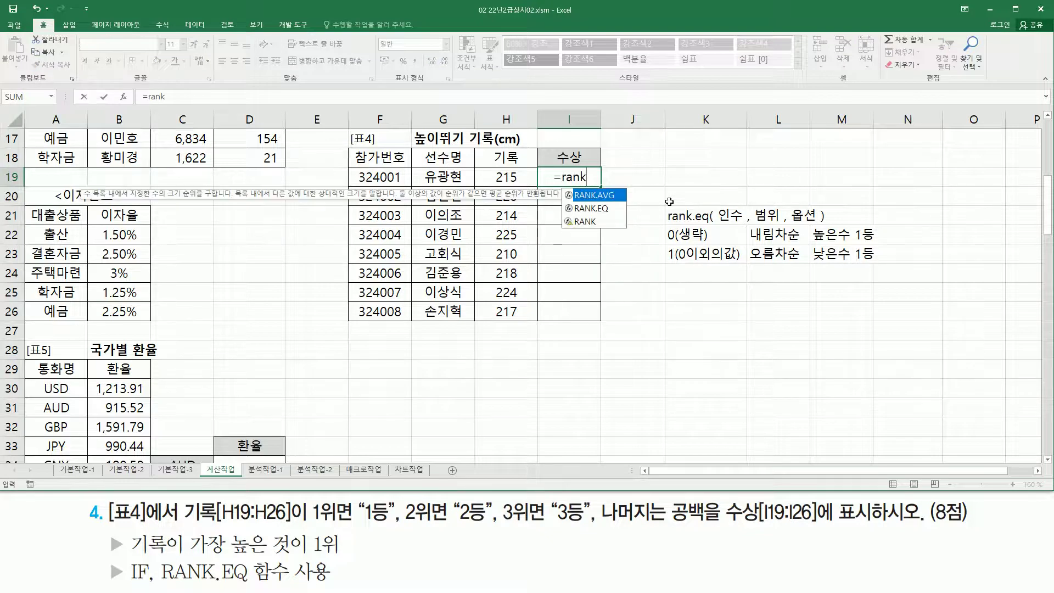
text(.eq()
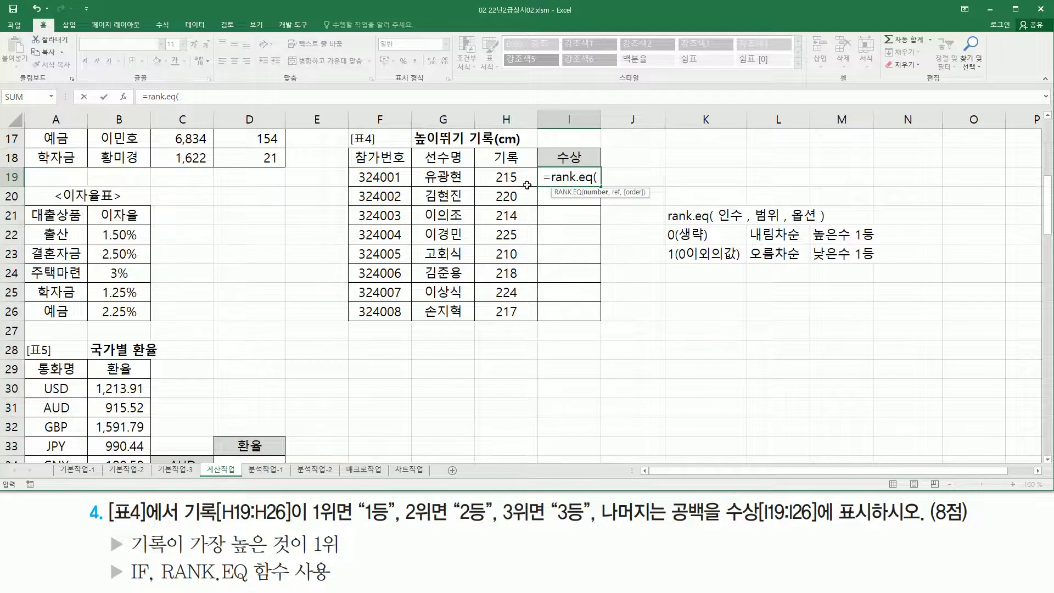
click(505, 179)
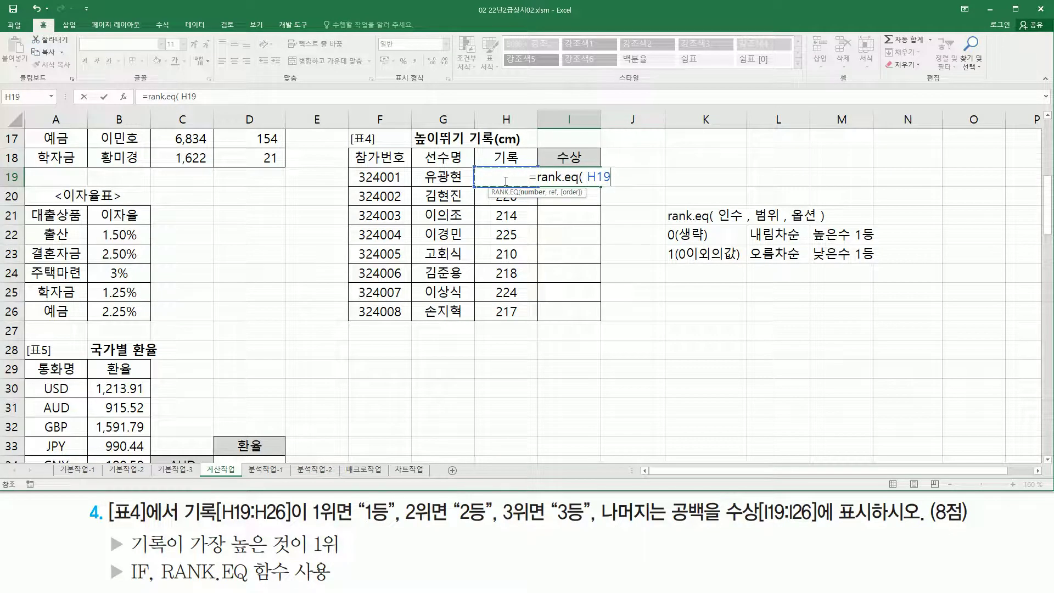
text(,)
drag(503, 312, 493, 174)
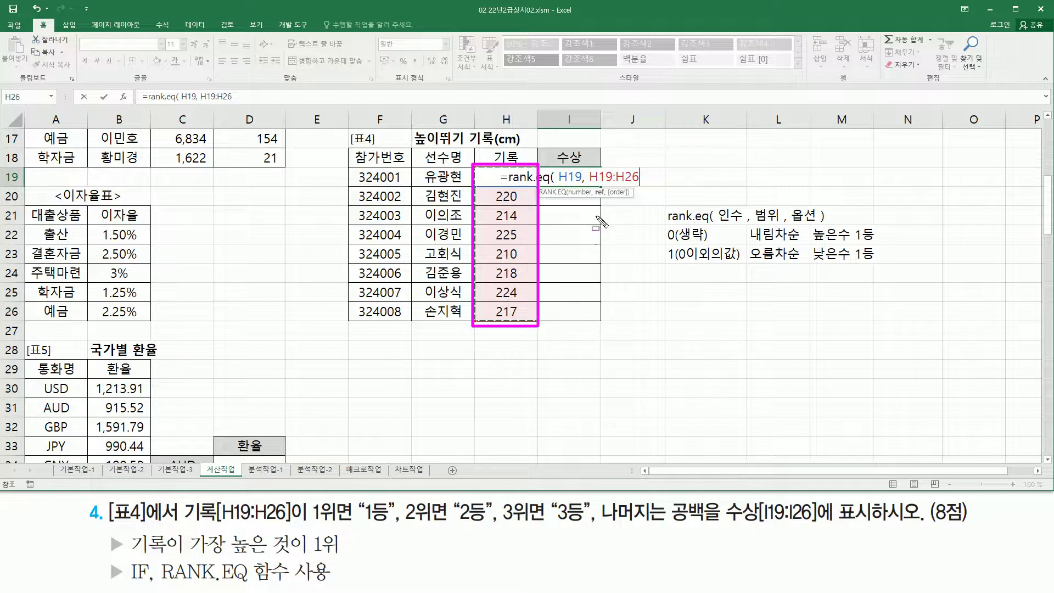
Make the ranking range absolute as $H$19:$H$26, complete the formula without an order option, and fill it down to I26.
key(Escape)
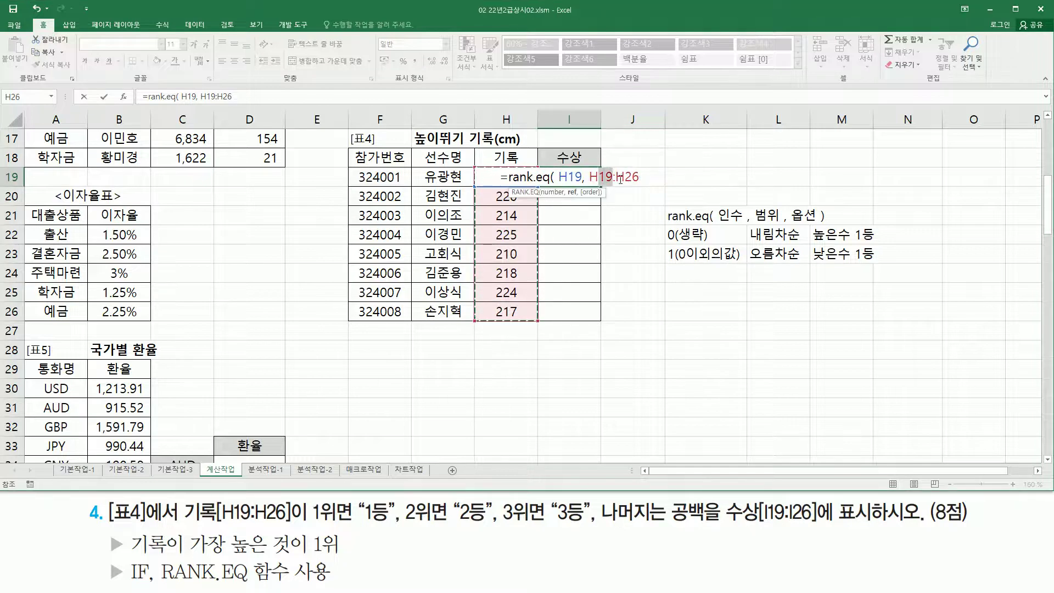
key(F4)
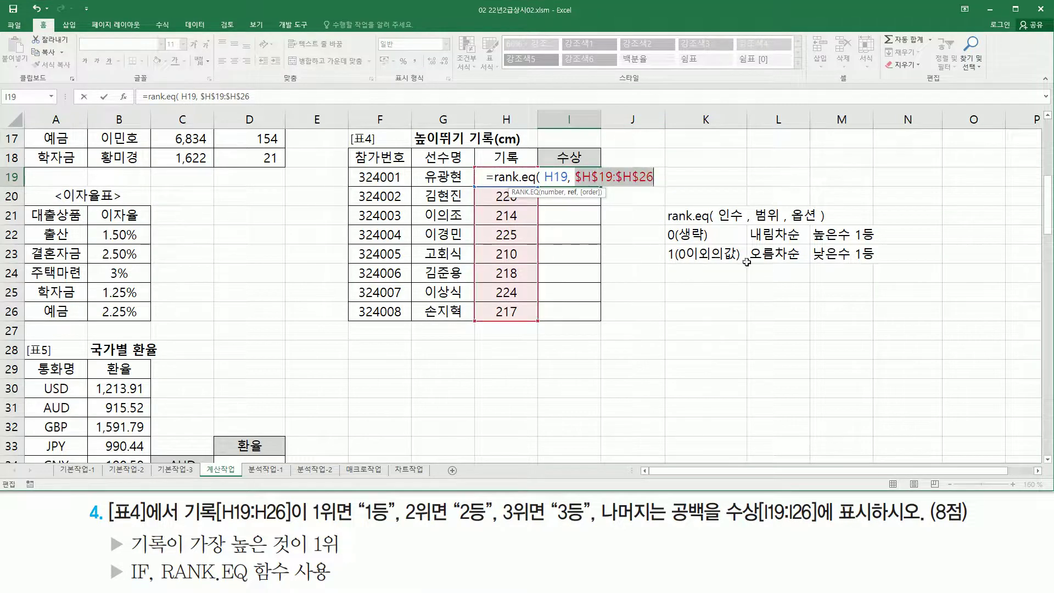
click(662, 177)
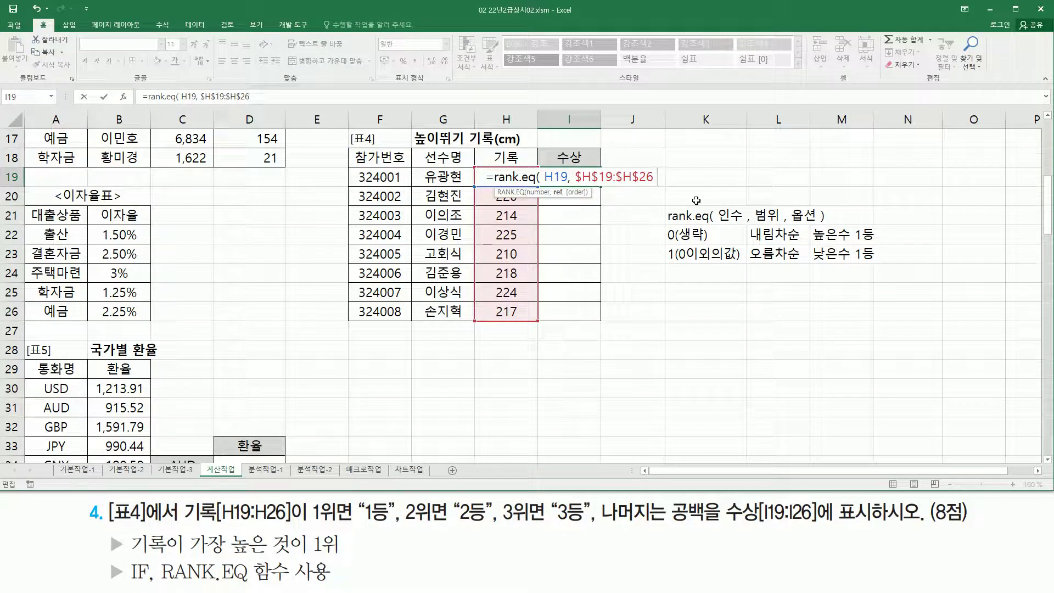
text())
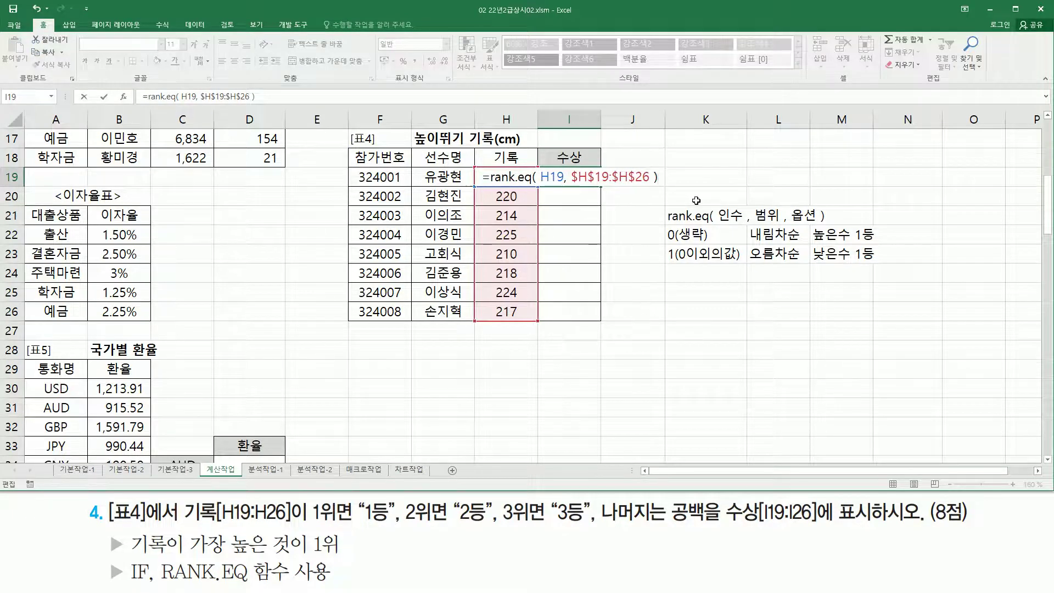
key(Return)
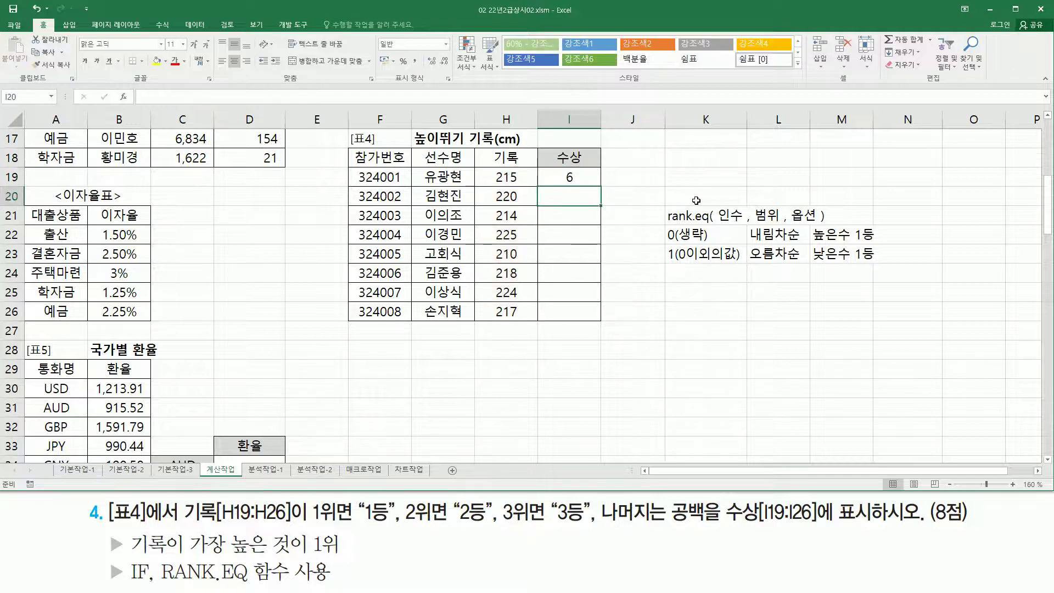
click(586, 182)
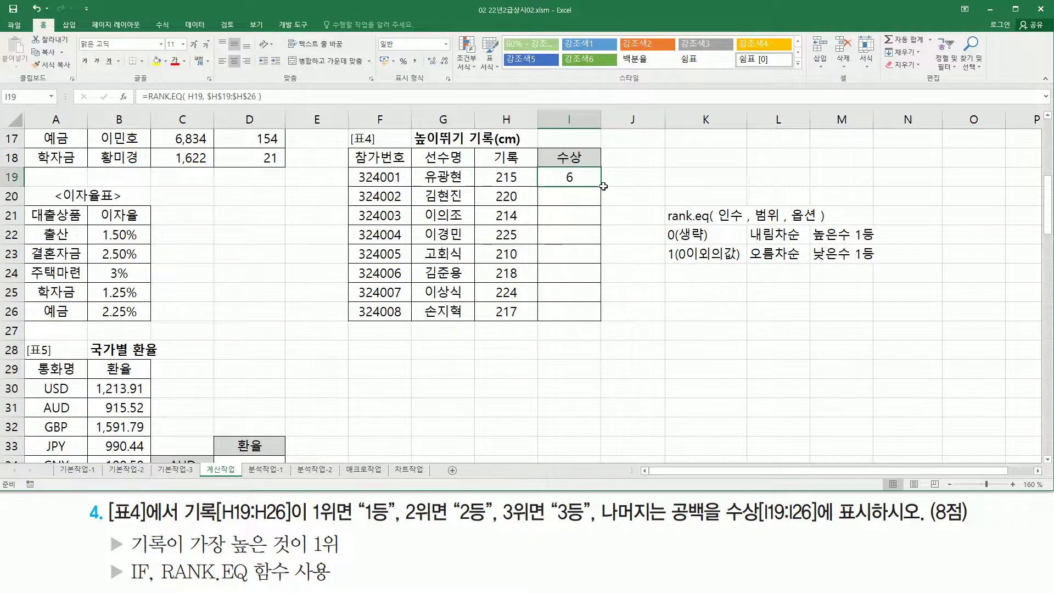
drag(601, 185, 599, 319)
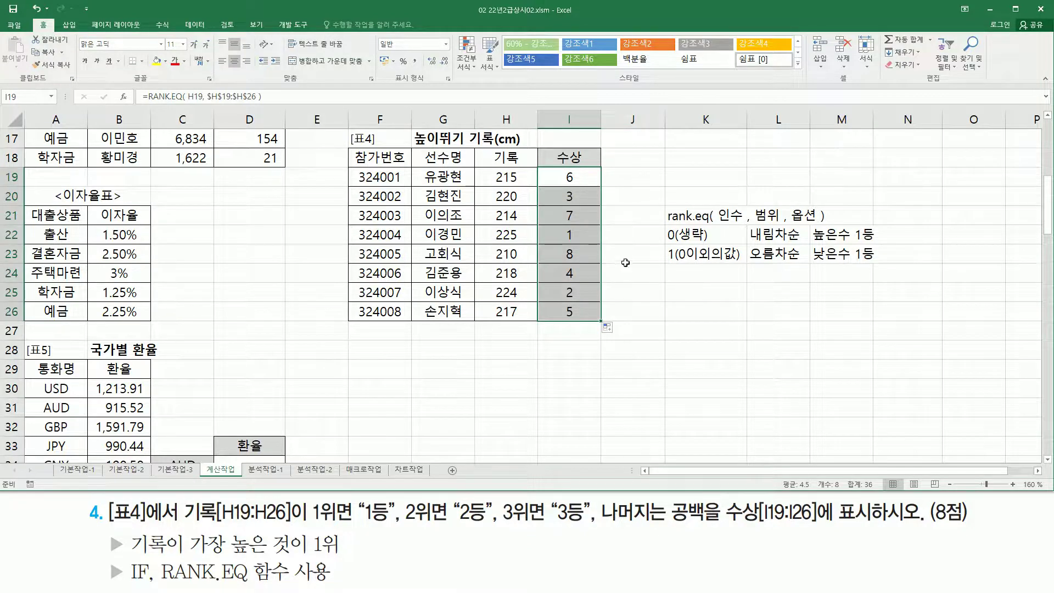
Compare the three highest 기록 values with their ranks in the 수상 column.
mouse_move(494, 226)
mouse_down()
mouse_move(512, 254)
mouse_move(588, 259)
mouse_move(594, 246)
mouse_up()
mouse_move(489, 280)
mouse_down()
mouse_move(553, 302)
mouse_move(605, 304)
mouse_up()
mouse_move(490, 188)
mouse_down()
mouse_move(519, 209)
mouse_move(604, 212)
mouse_up()
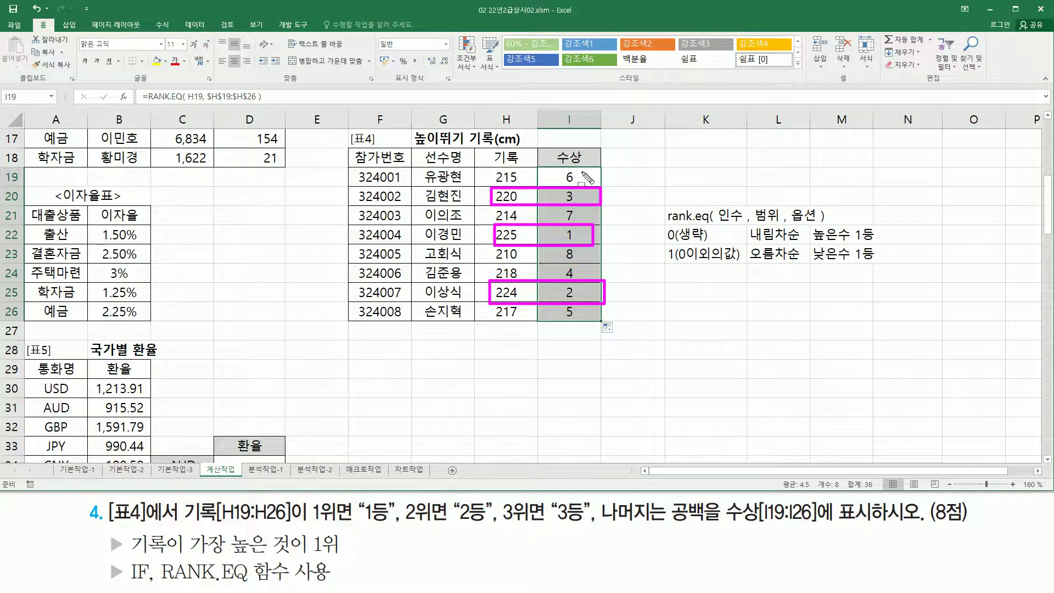
key(Escape)
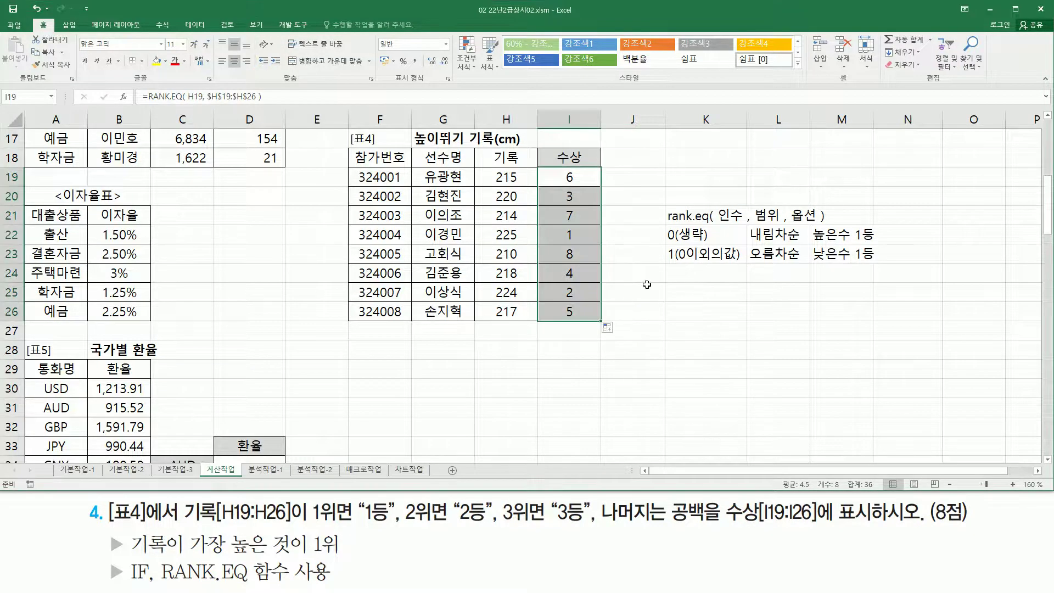
Compare the ranks in I19:I26 with the task's required 1등, 2등, 3등 and 공백 results and its IF function requirement.
key(ctrl+2)
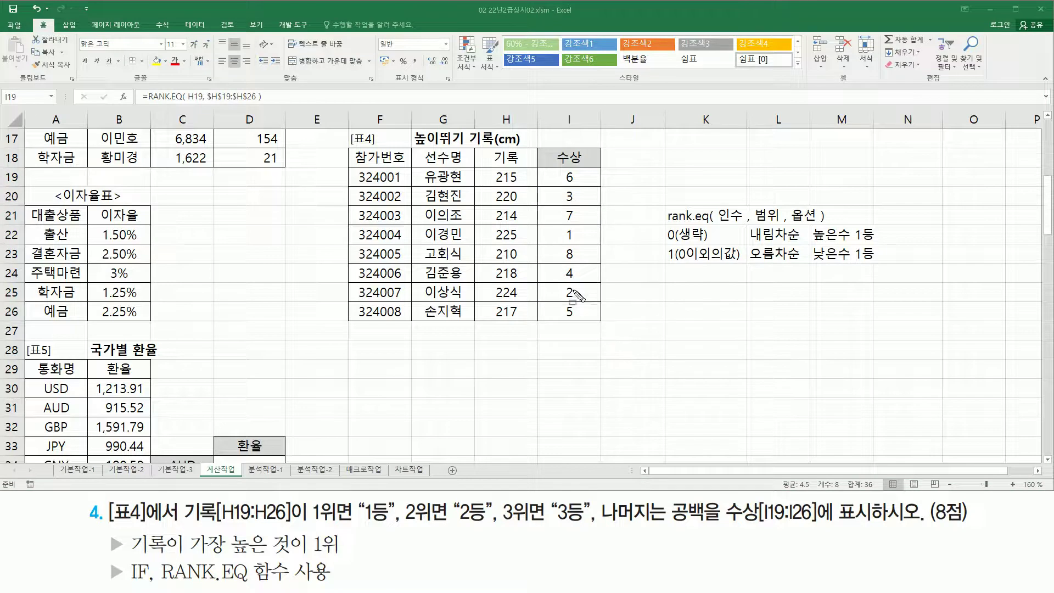
drag(559, 167, 581, 321)
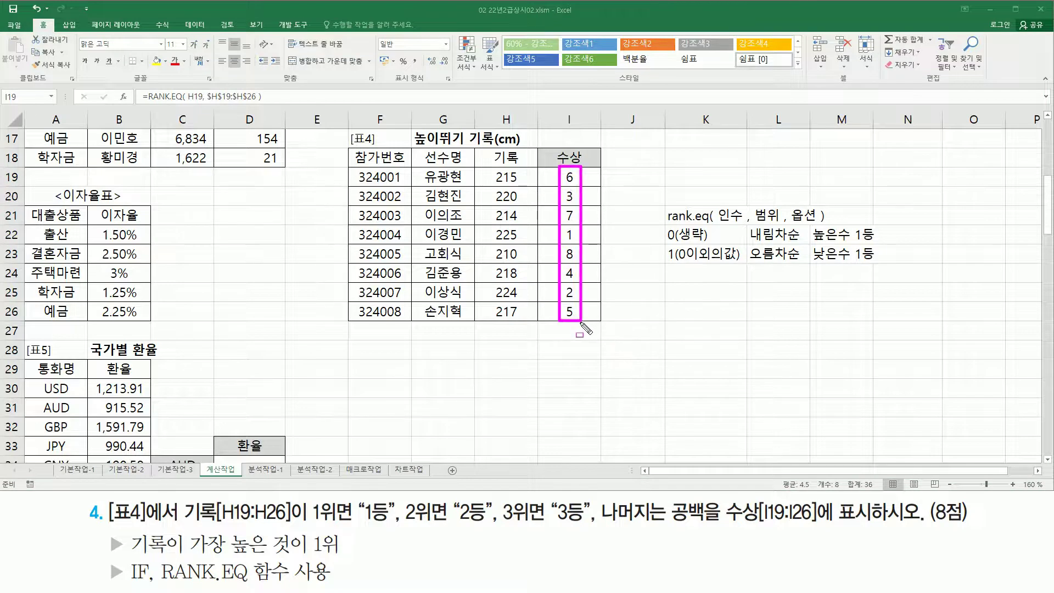
drag(311, 525, 579, 527)
mouse_move(674, 495)
mouse_down()
mouse_move(674, 531)
mouse_move(707, 530)
mouse_up()
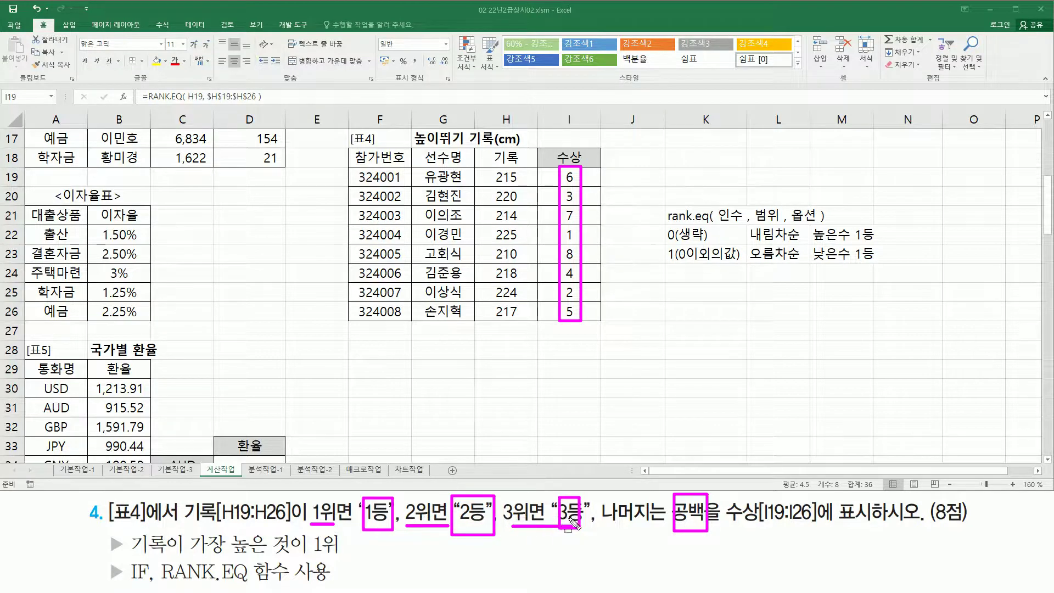
mouse_move(128, 555)
mouse_down()
mouse_move(130, 581)
mouse_move(156, 586)
mouse_up()
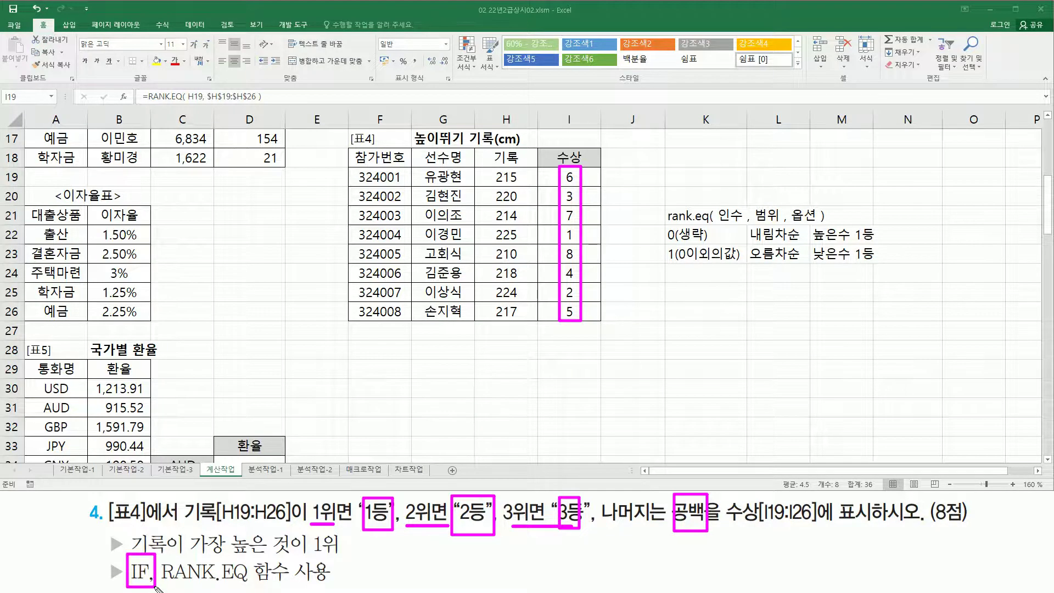
key(Escape)
drag(362, 527, 482, 525)
drag(552, 524, 581, 524)
drag(672, 525, 706, 525)
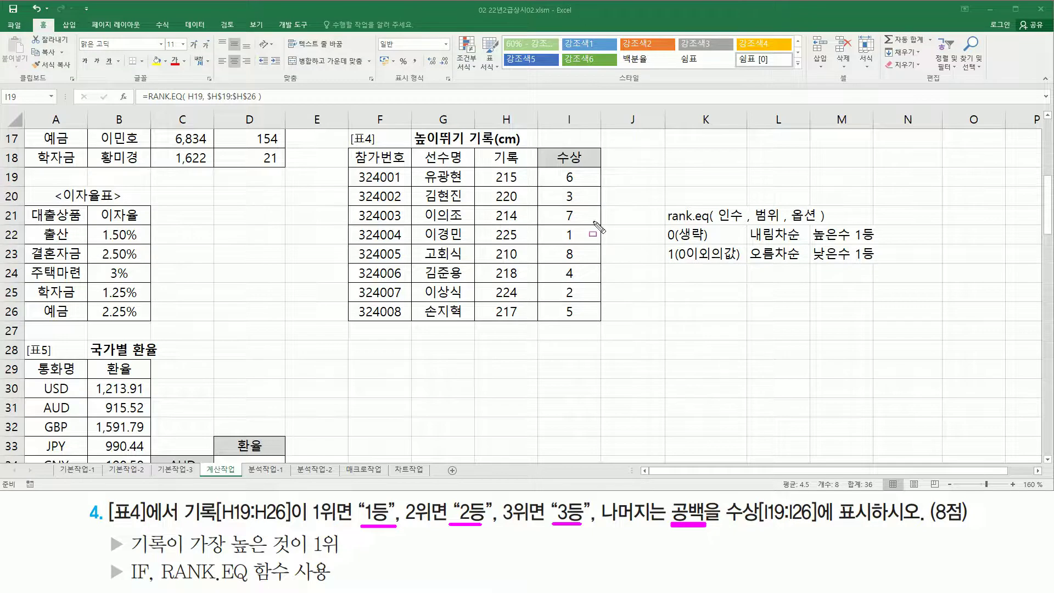
mouse_move(563, 167)
mouse_down()
mouse_move(580, 324)
mouse_move(581, 168)
mouse_up()
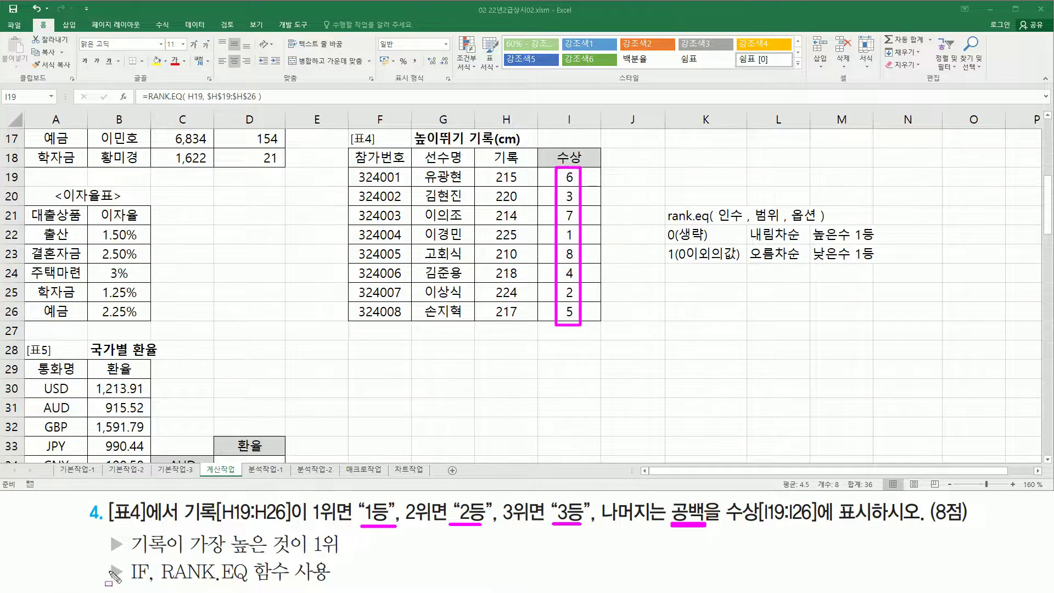
mouse_move(126, 559)
mouse_down()
mouse_move(150, 571)
mouse_move(127, 583)
mouse_up()
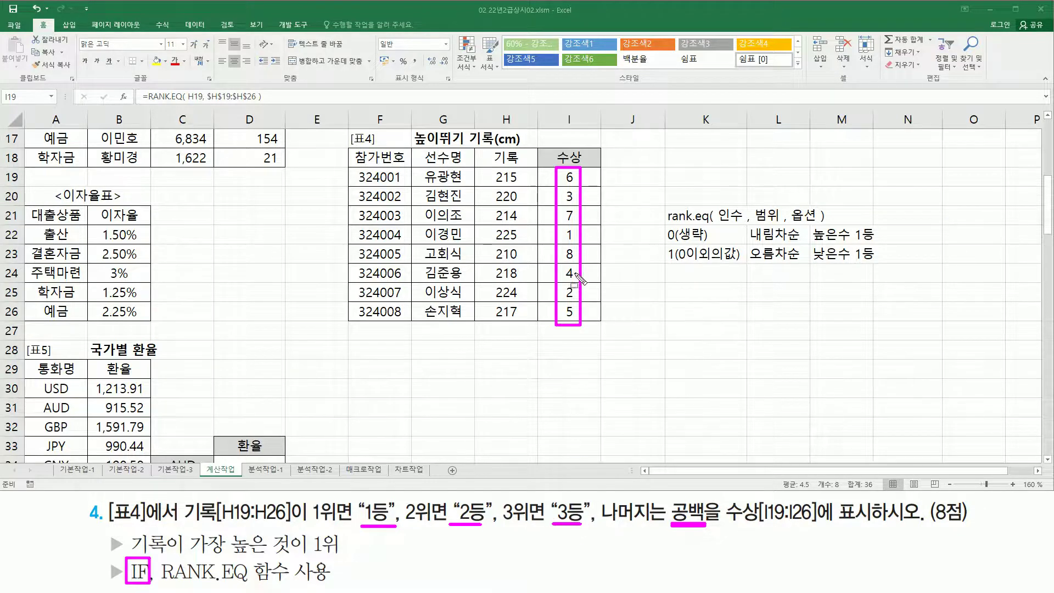
key(Escape)
Copy the RANK.EQ expression in I19 for reuse and make it the condition of an IF function testing for rank 1.
double_click(578, 175)
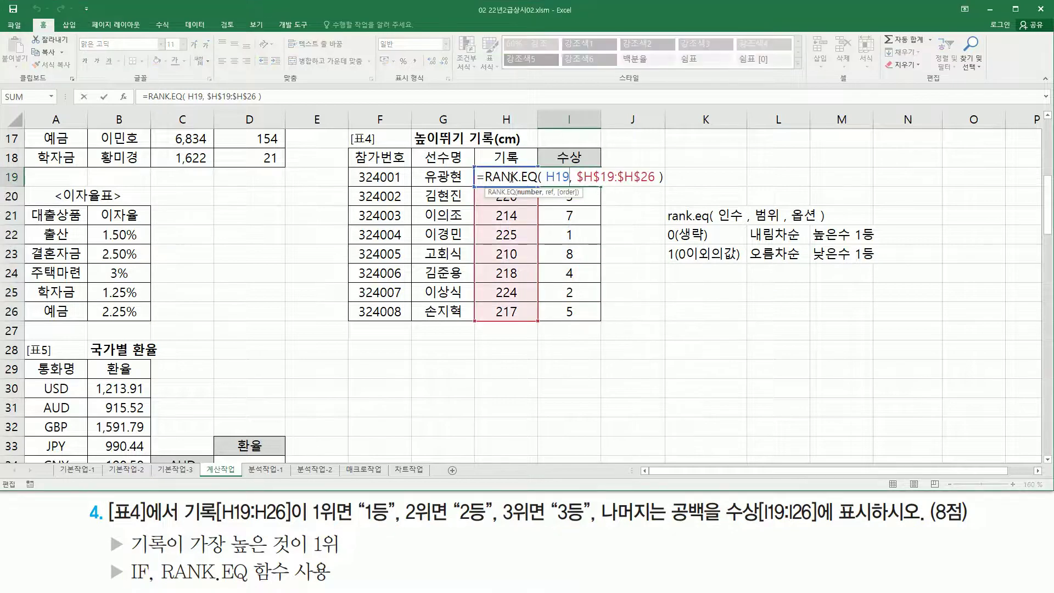
drag(482, 177, 667, 178)
key(ctrl+c)
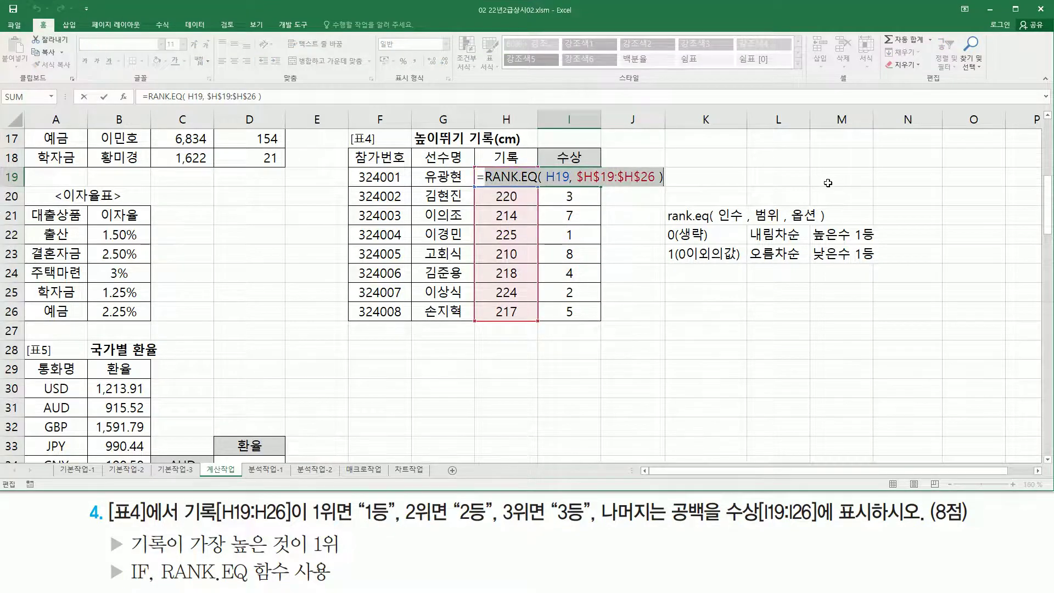
key(BackSpace)
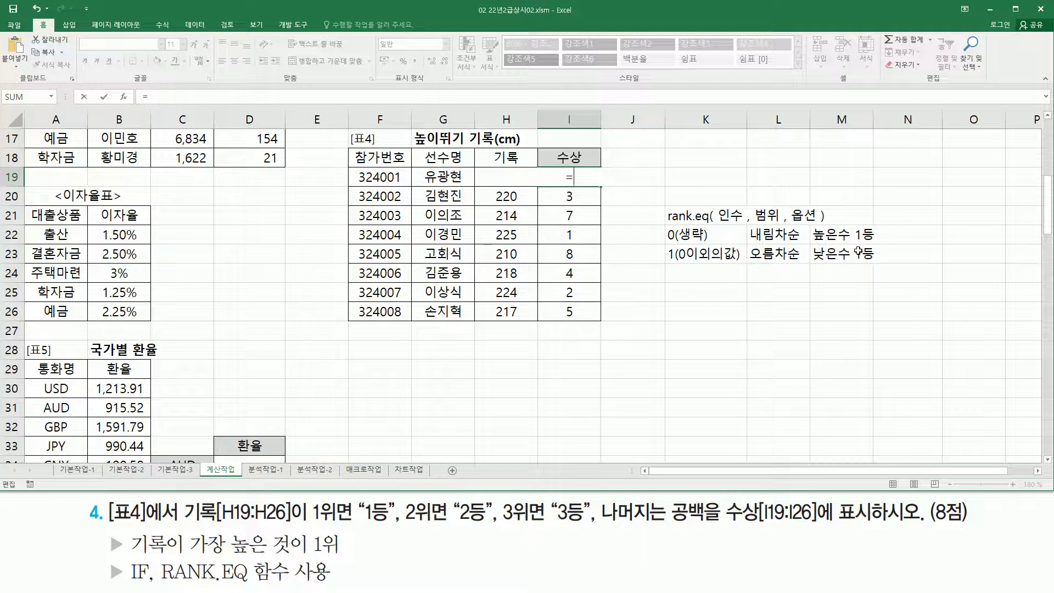
text(if()
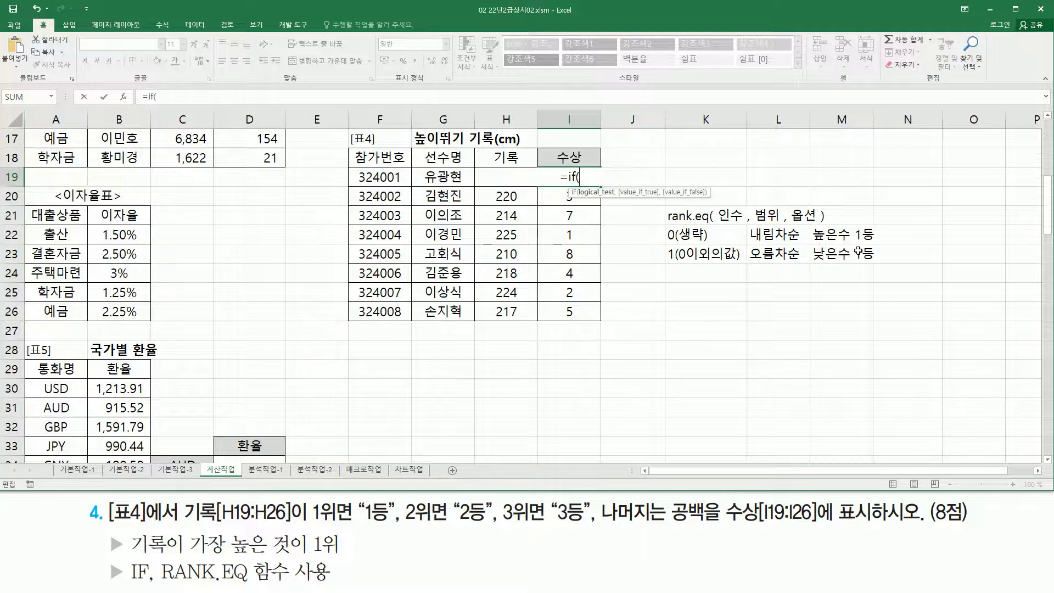
text( RANK.EQ( H19, $H$19:$H$26 ))
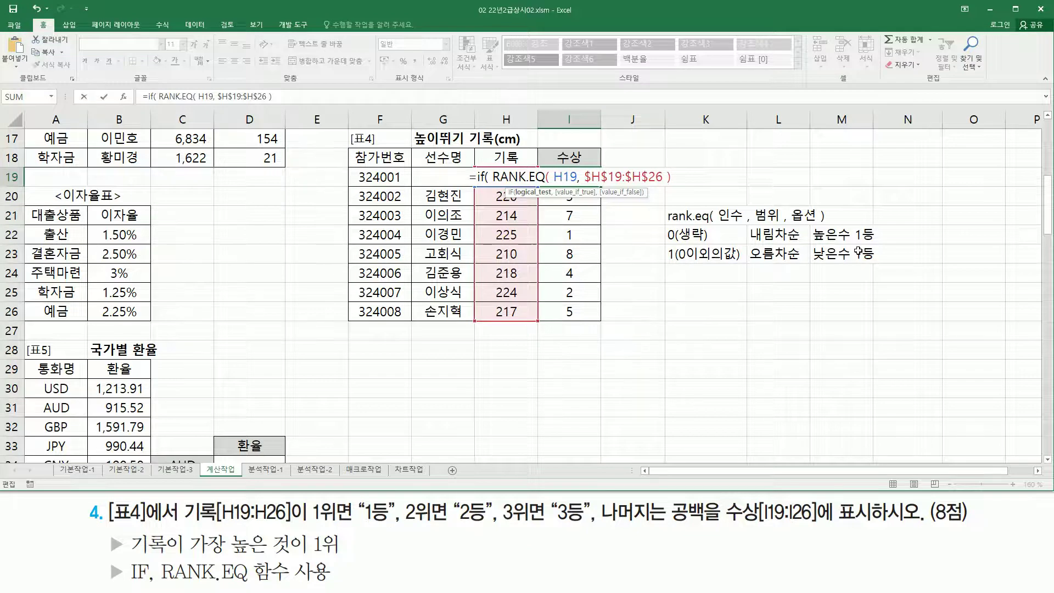
text( =1)
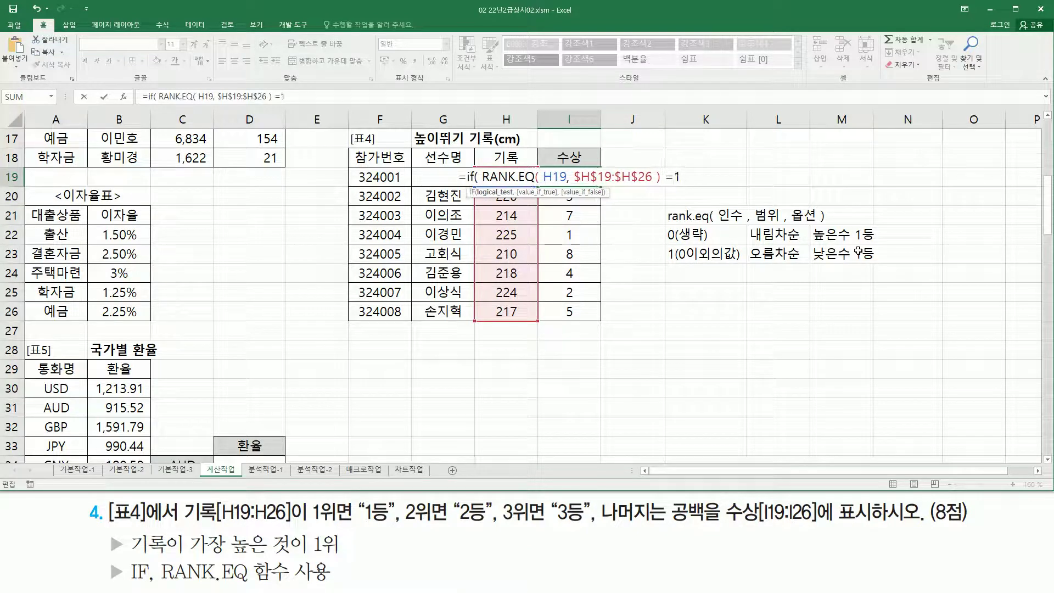
Set the IF function's true result to "1등" and continue to its false argument.
text( , "1)
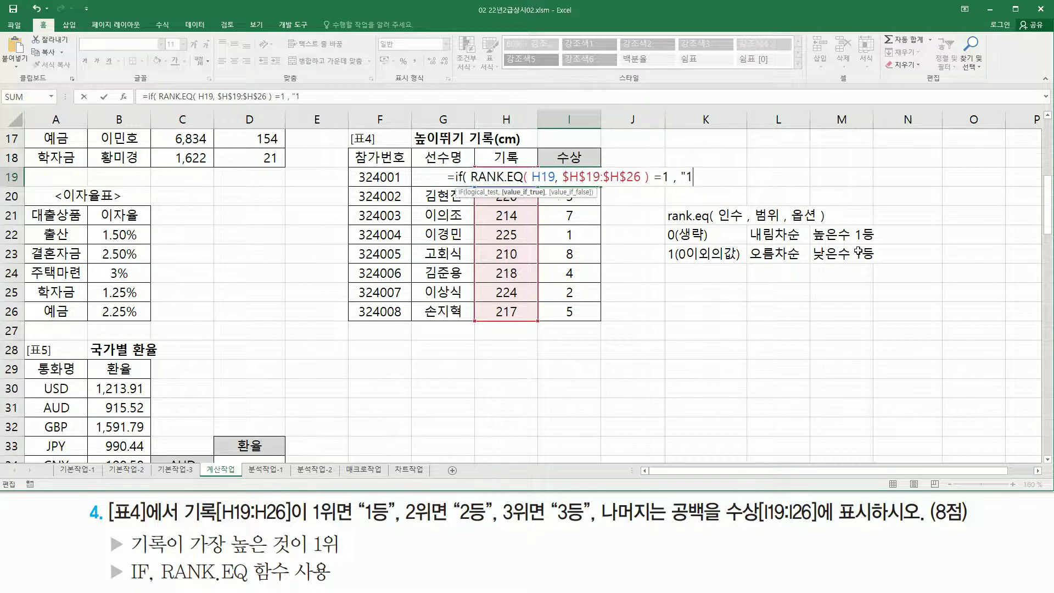
text(ems)
key(BackSpace)
key(BackSpace)
key(BackSpace)
key(Hangul)
text(ㄷㅜㅡㅇ)
key(BackSpace)
key(BackSpace)
key(BackSpace)
text(등)
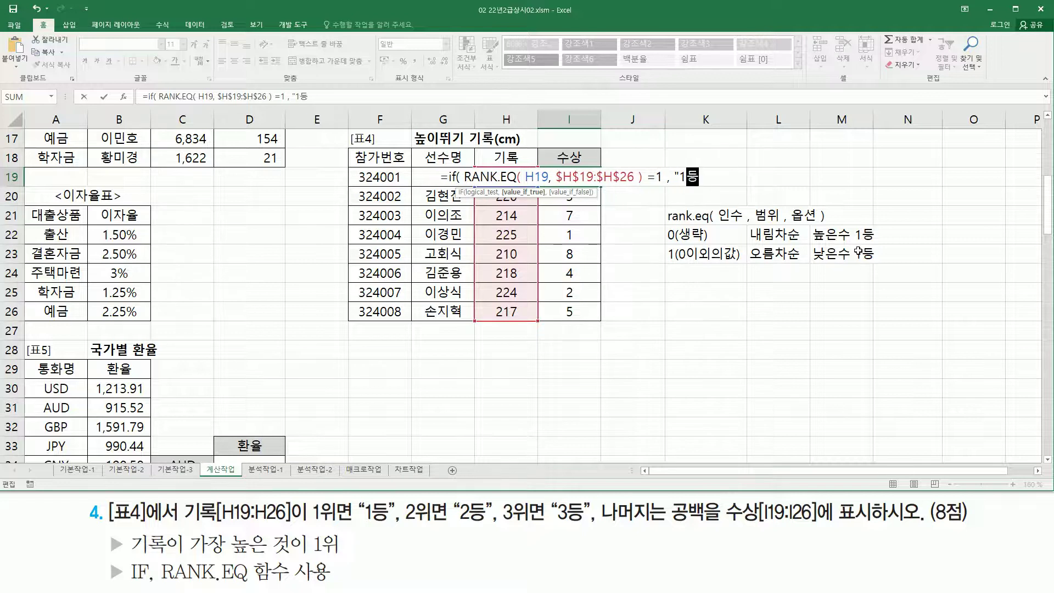
text(" ,)
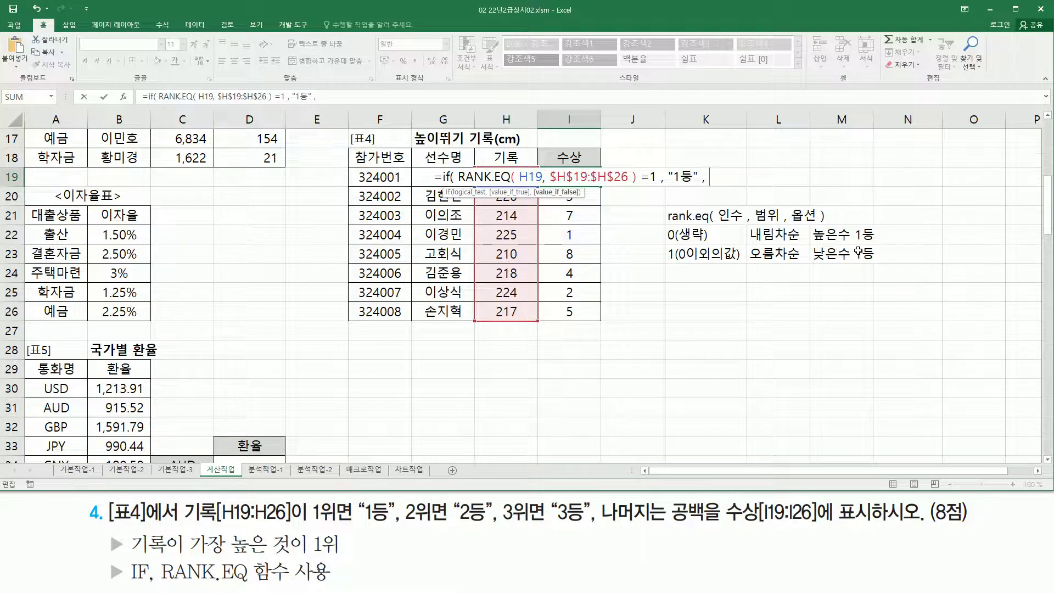
In the false argument of I19's formula, nest an IF that returns "2등" when the reused RANK.EQ expression equals 2, and continue to its false argument.
text(if()
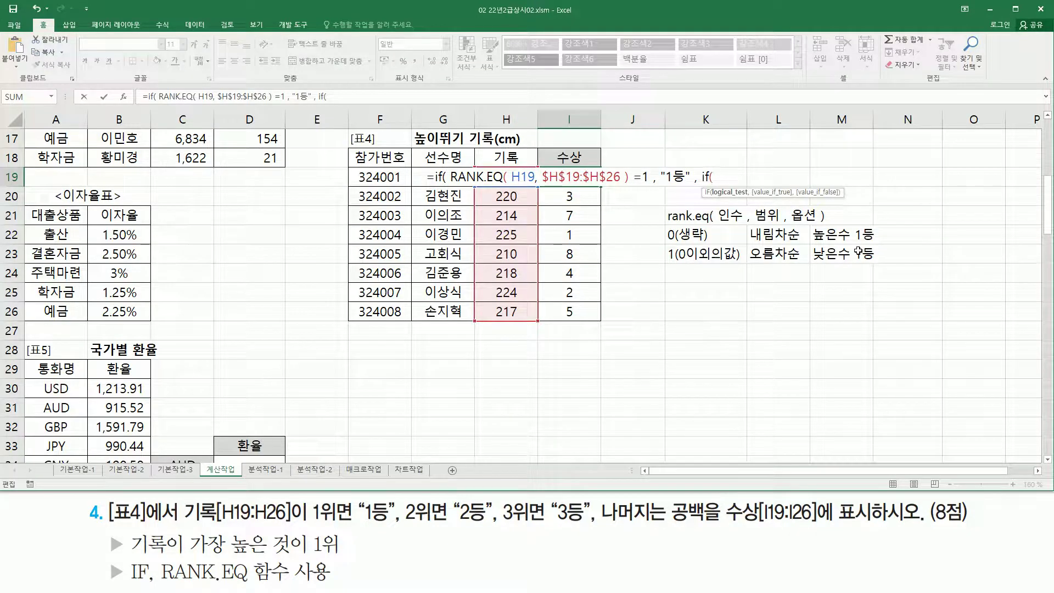
key(ctrl+v)
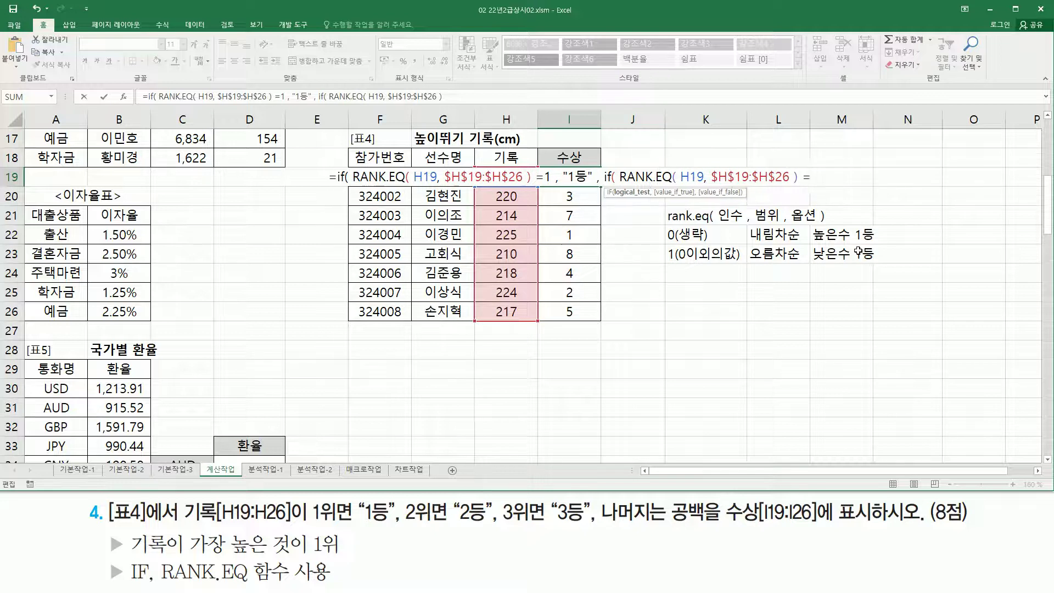
text(= 2 ,)
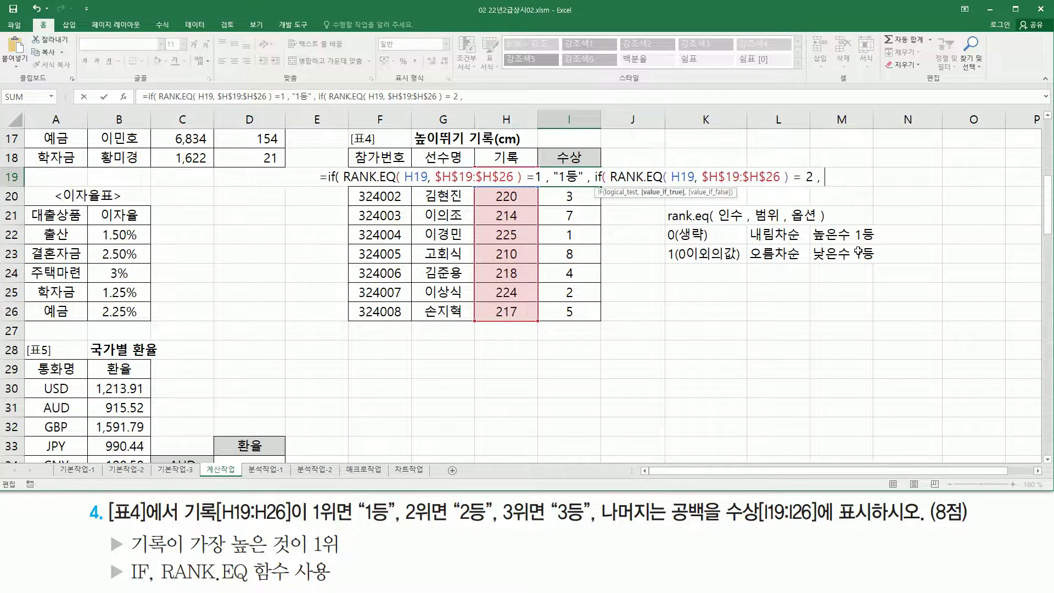
text( ")
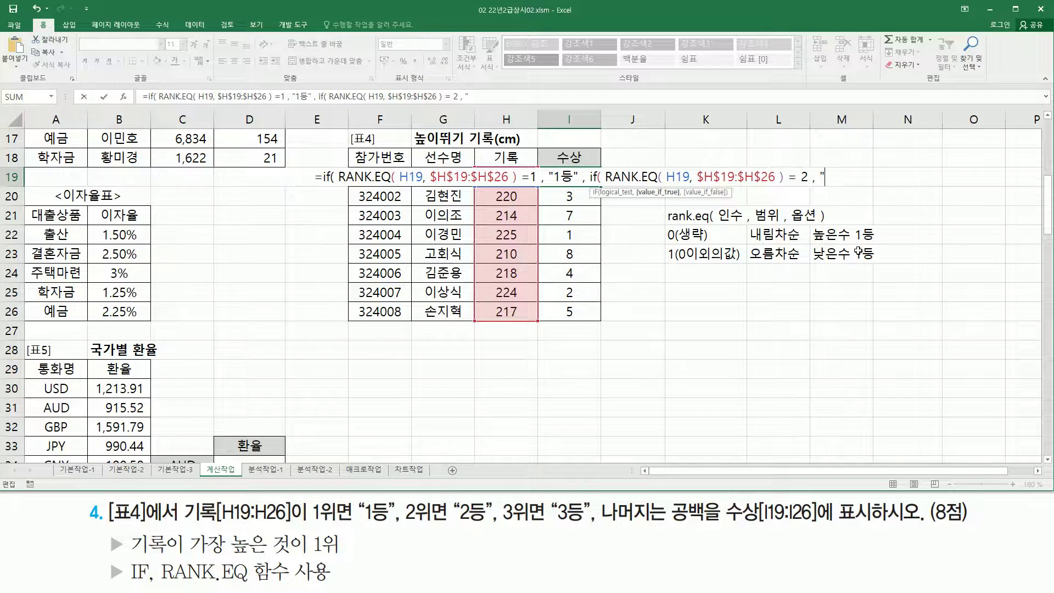
text(2등")
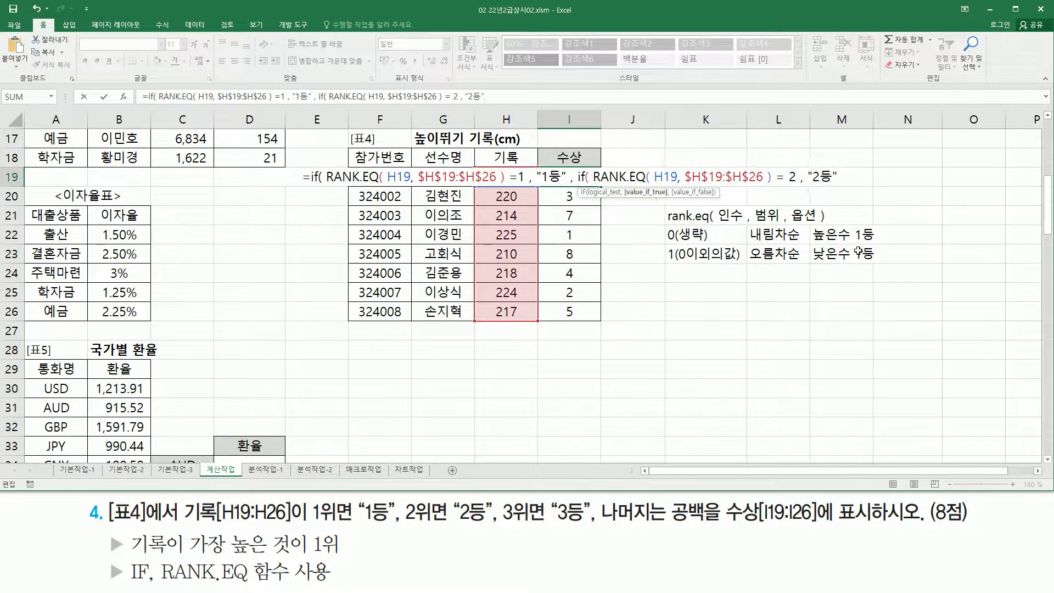
text(,)
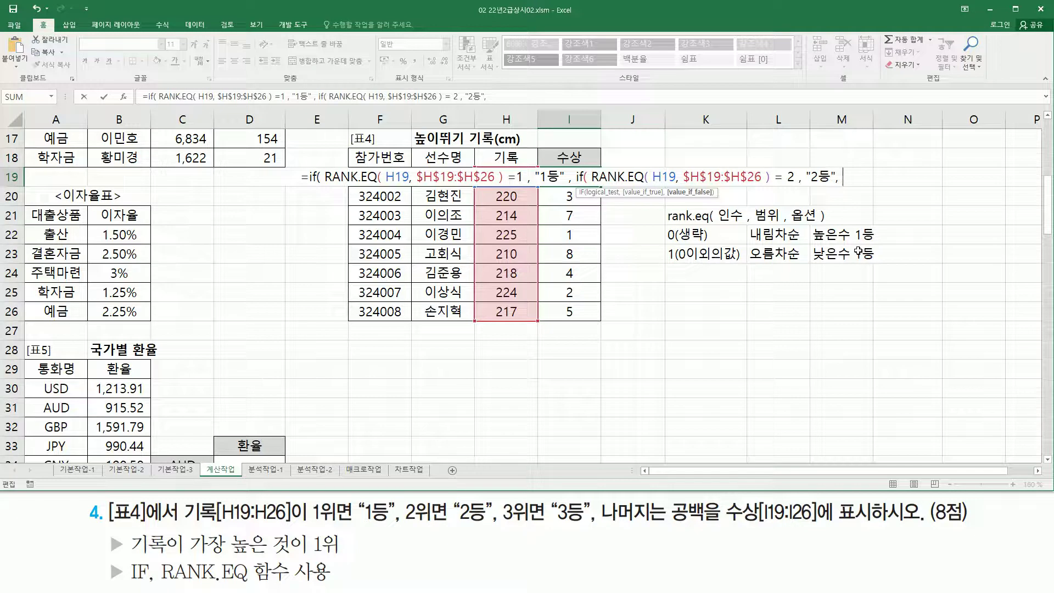
Nest a third IF that returns "3등" when the reused RANK.EQ expression equals 3, and continue to its false argument.
text(if()
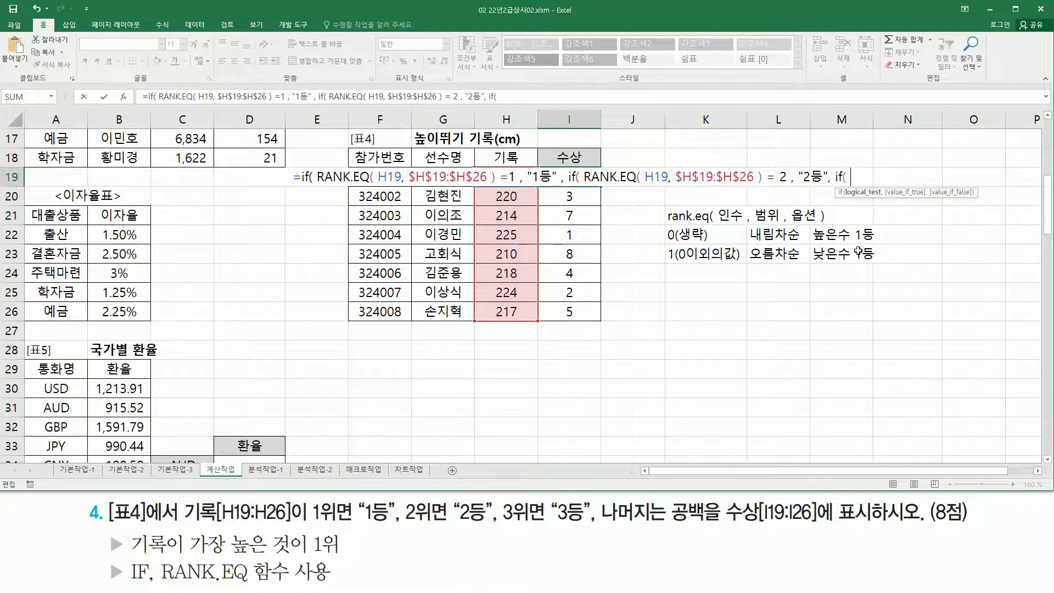
key(ctrl+v)
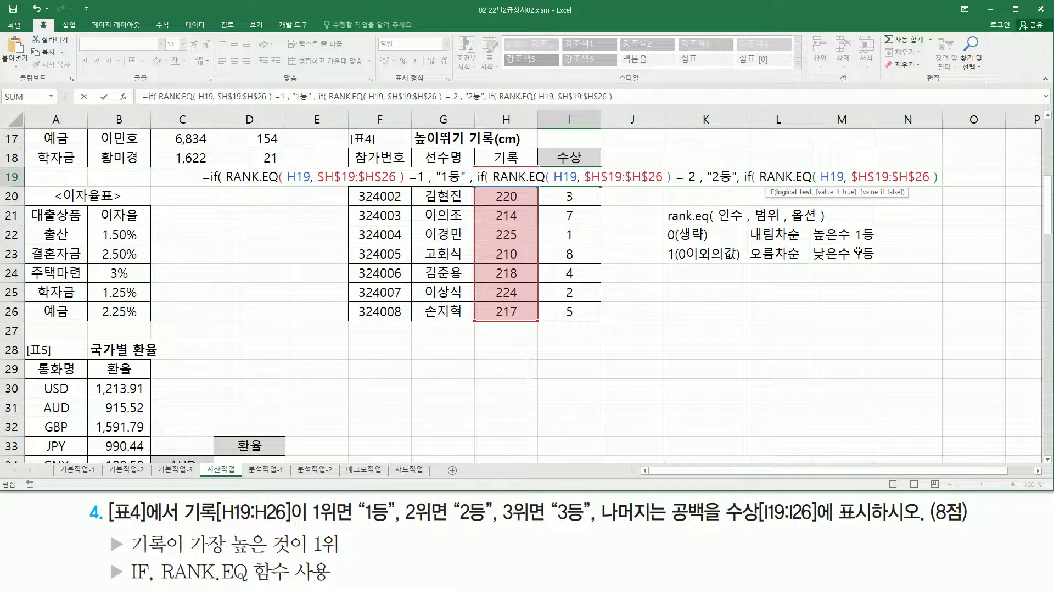
text(=3)
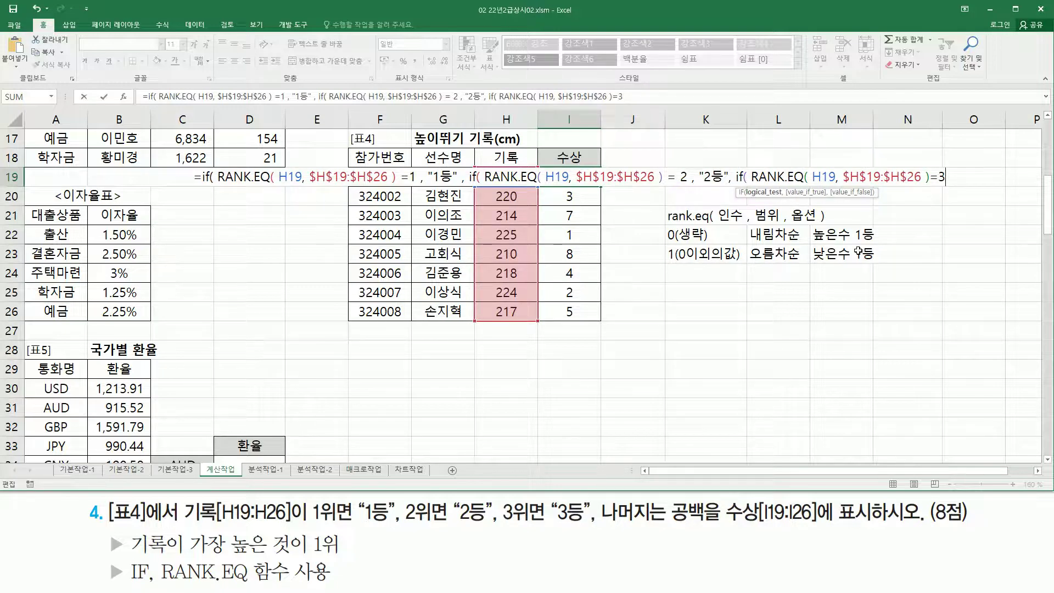
text( , "3등")
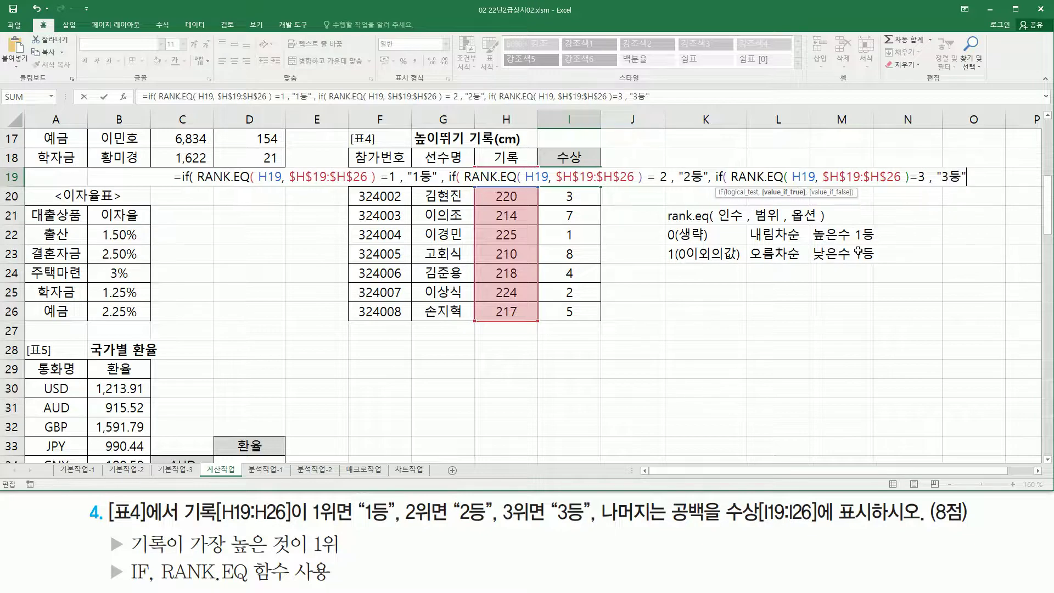
text( ,)
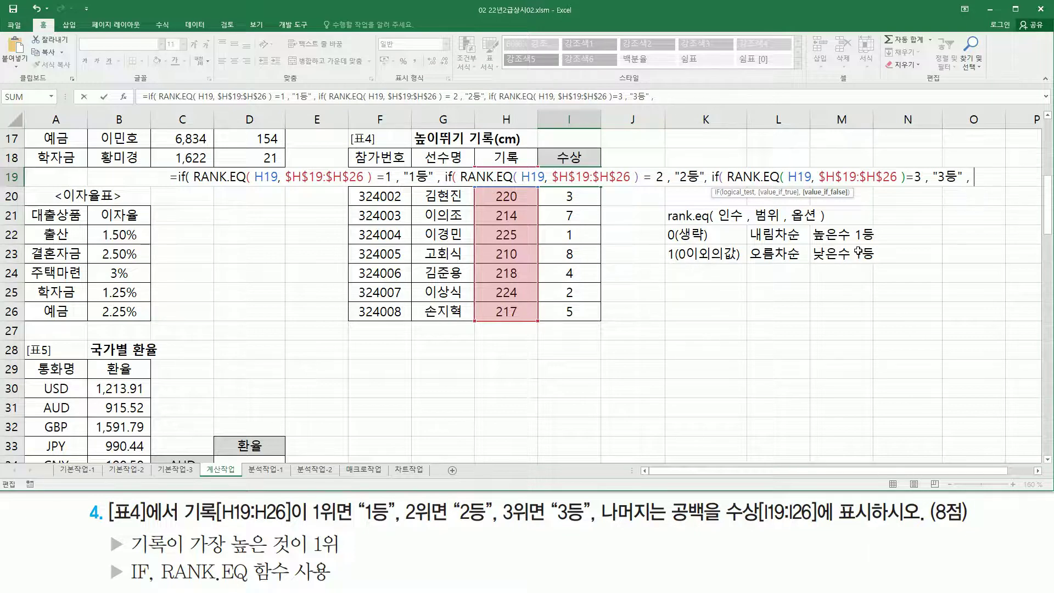
Finish the nested IF formula with an empty string "" as the last false result and fill it down from I19 to I26.
text("")
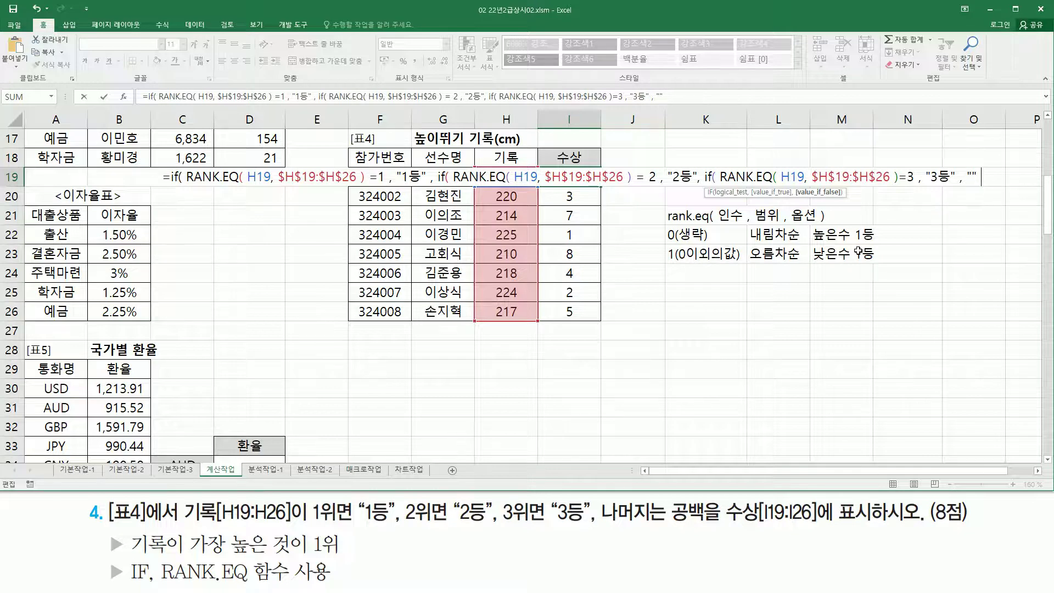
text())))
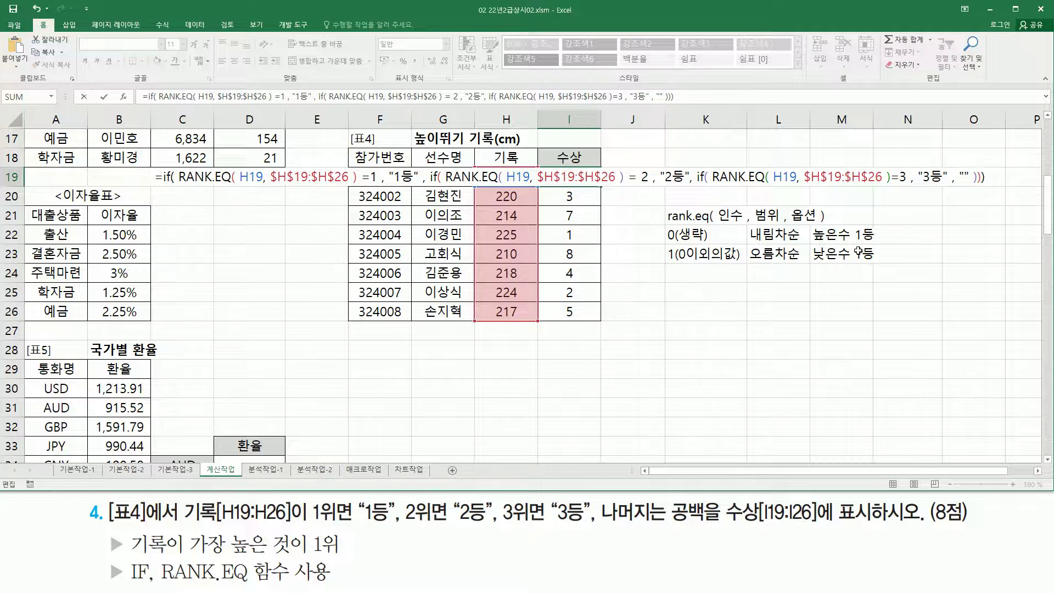
key(Return)
key(Up)
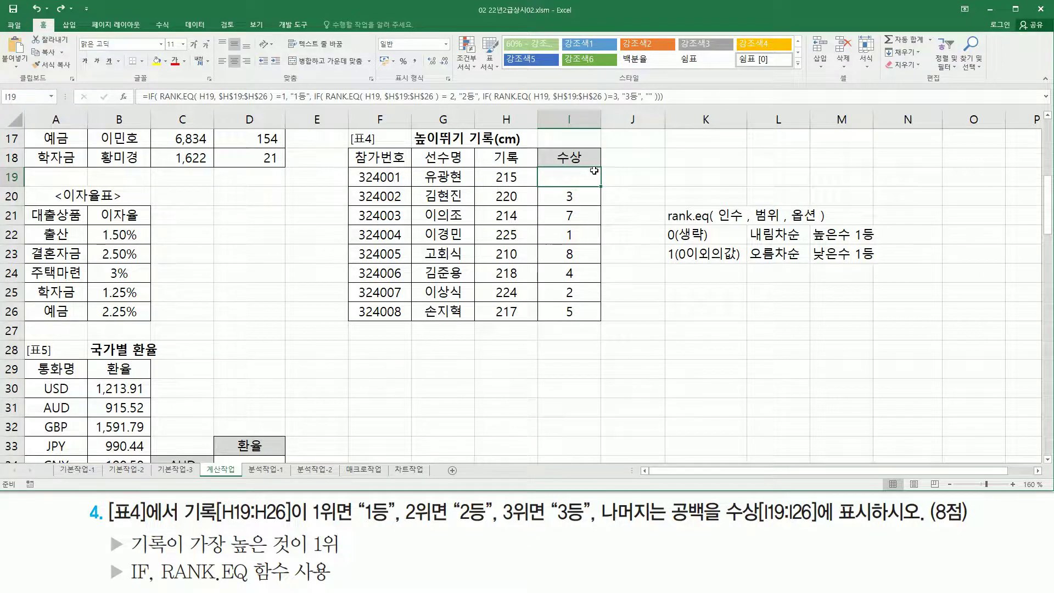
drag(602, 187, 601, 315)
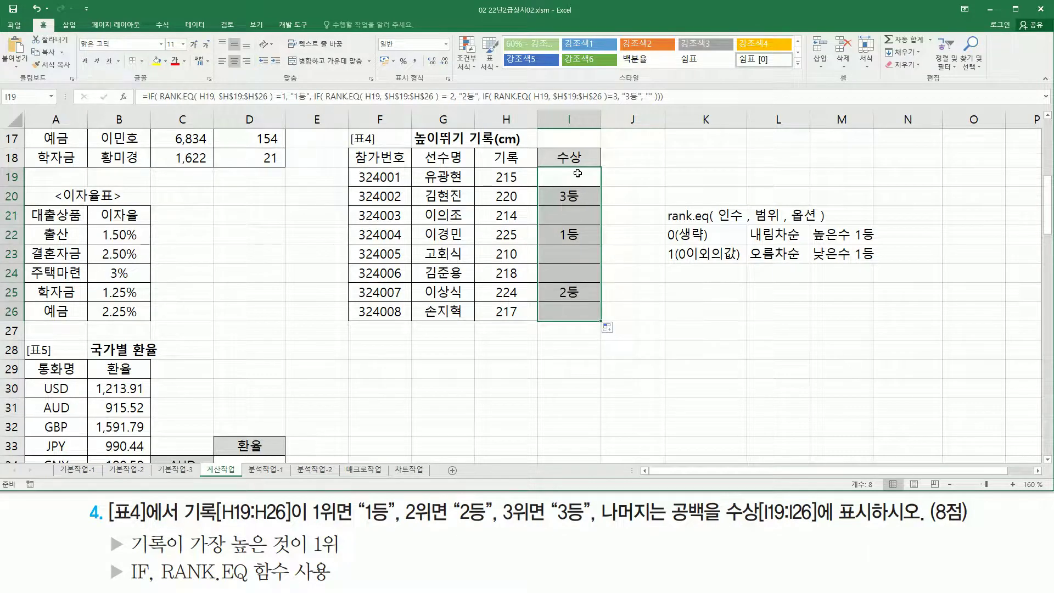
Record the complete nested IF formula from I19 as plain text in D28.
click(272, 349)
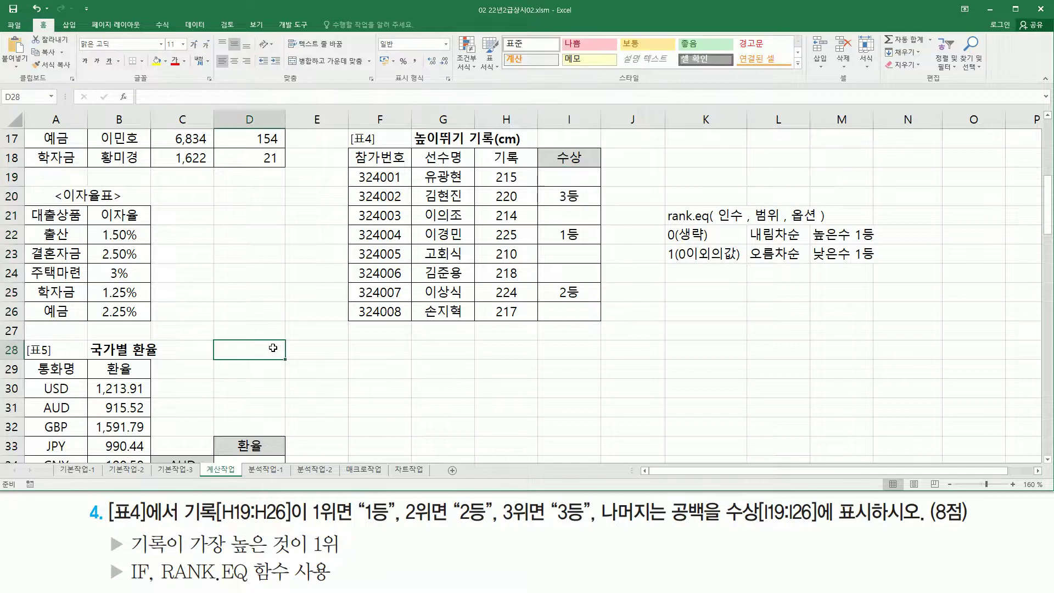
text(')
text(=IF( RANK.EQ( H19, $H$19:$H$26 ) =1, "1등", IF( RANK.EQ( H19, $H$19:$H$26 ) = 2, "2등", IF( RANK.EQ( H19, $H$19:$H$26 )=3, "3등", "" ))))
key(Return)
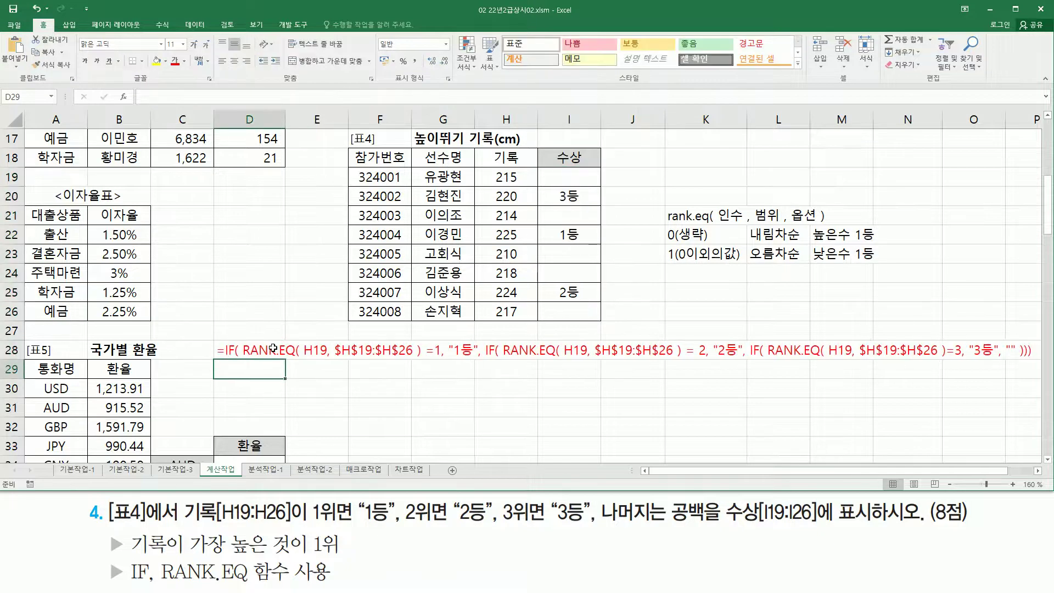
click(393, 425)
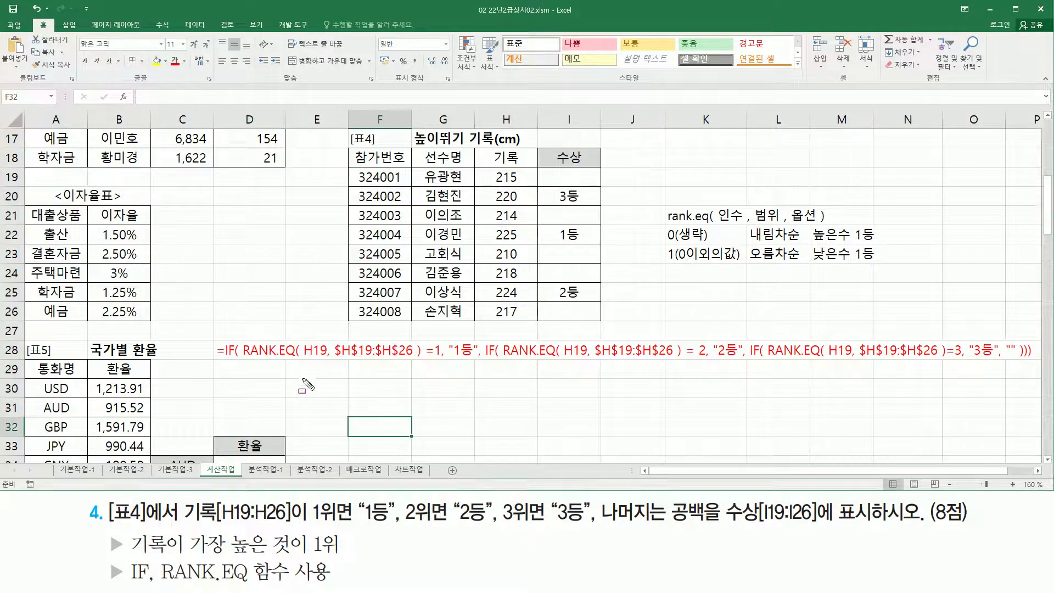
Examine the formula in D28 level by level, matching each IF's RANK.EQ condition with its true and false results.
mouse_move(223, 360)
mouse_down()
mouse_move(247, 336)
mouse_move(242, 367)
mouse_move(1032, 367)
mouse_up()
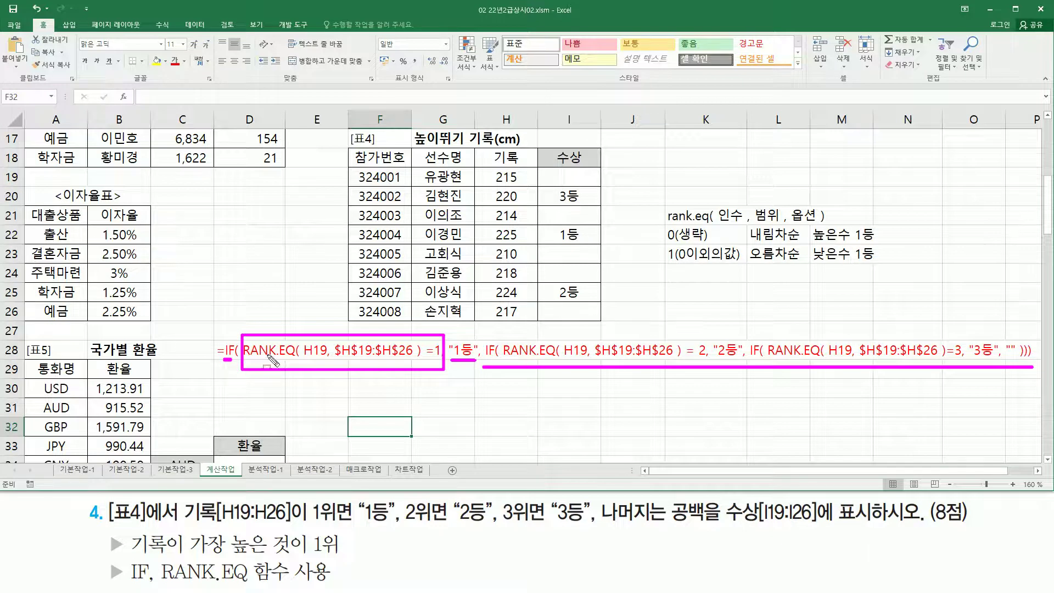
drag(253, 361, 440, 363)
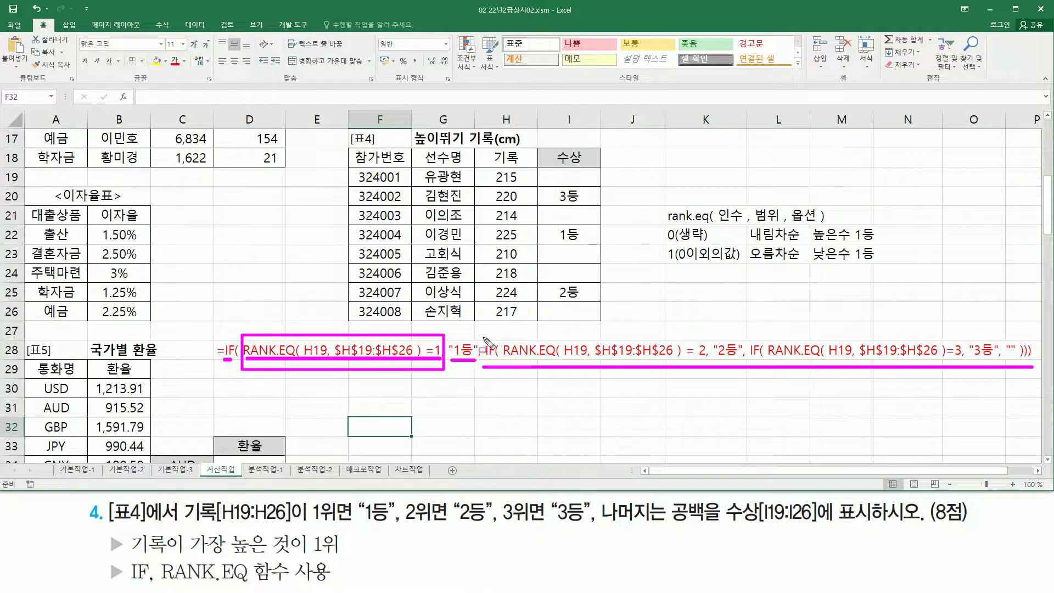
drag(485, 356, 494, 356)
mouse_move(502, 358)
mouse_down()
mouse_move(710, 357)
mouse_move(708, 336)
mouse_up()
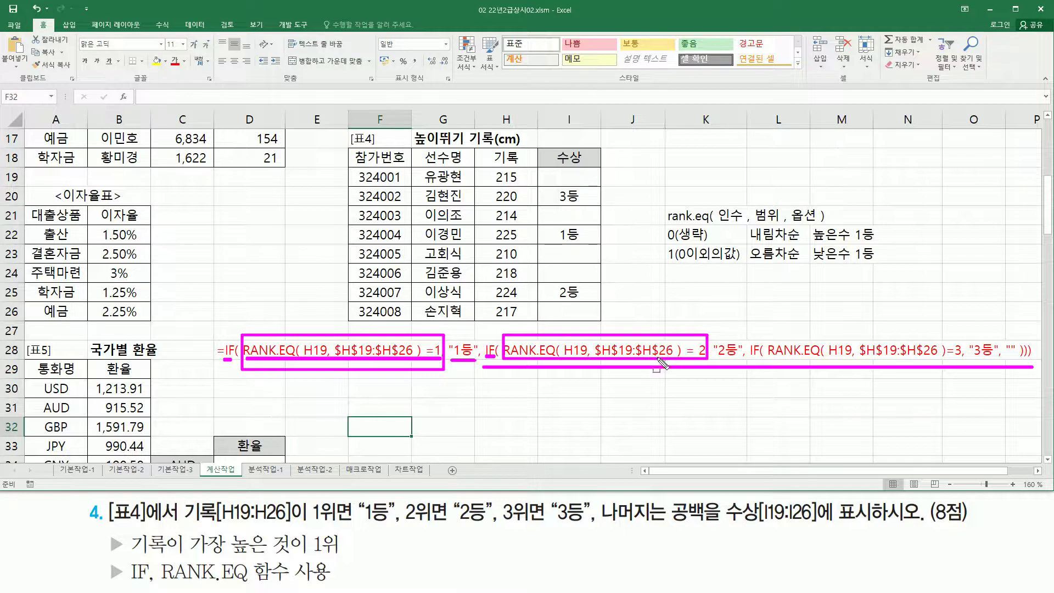
drag(713, 361, 1032, 357)
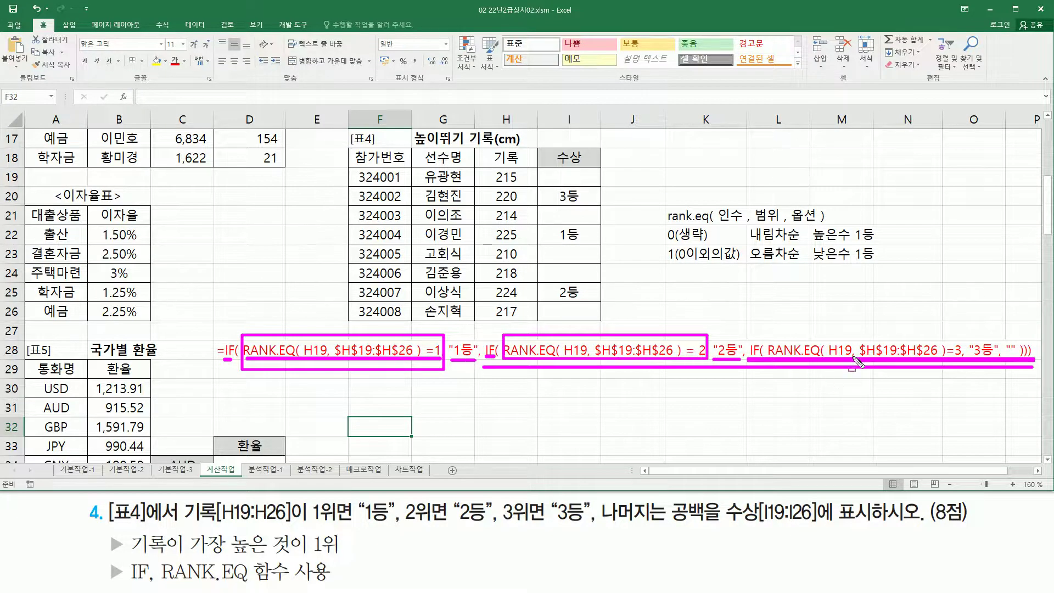
mouse_move(769, 337)
mouse_down()
mouse_move(783, 354)
mouse_move(962, 358)
mouse_move(980, 346)
mouse_move(999, 358)
mouse_move(1012, 345)
mouse_move(1020, 357)
mouse_up()
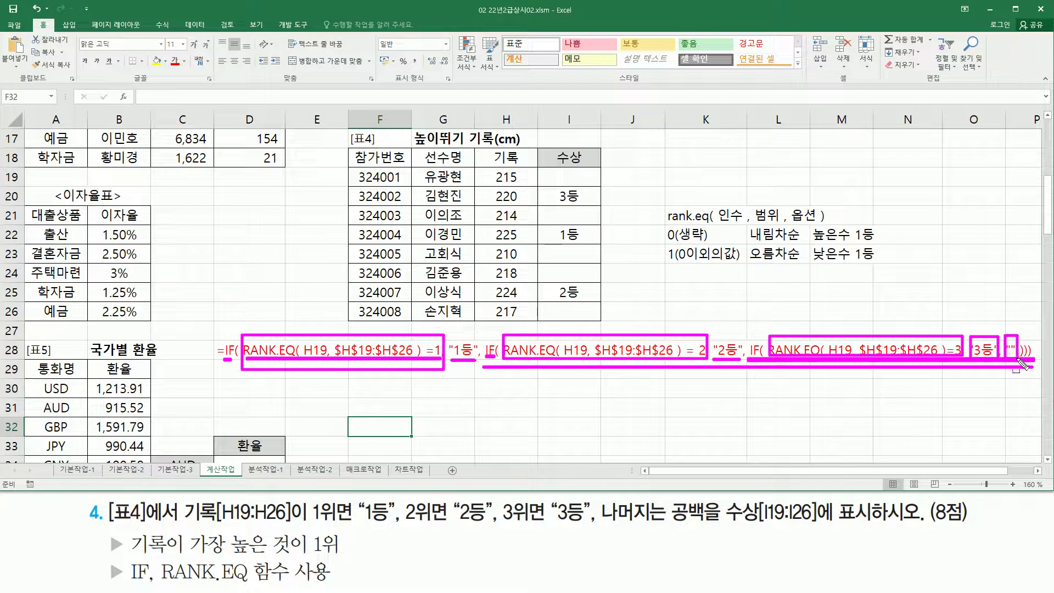
key(Escape)
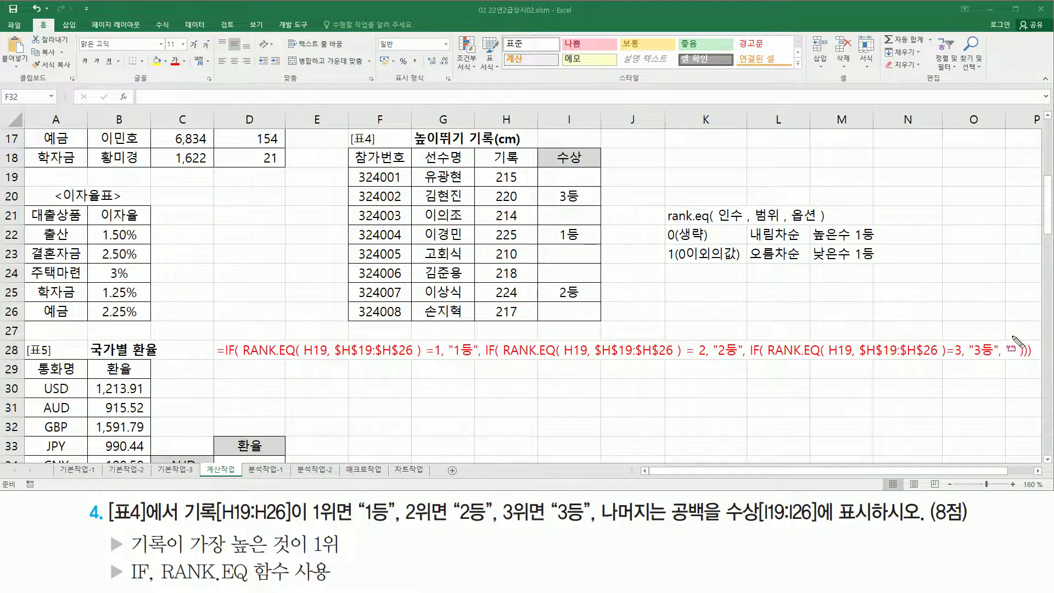
Review how the final empty string in D28 relates to the three RANK.EQ conditions.
drag(1003, 335, 1022, 373)
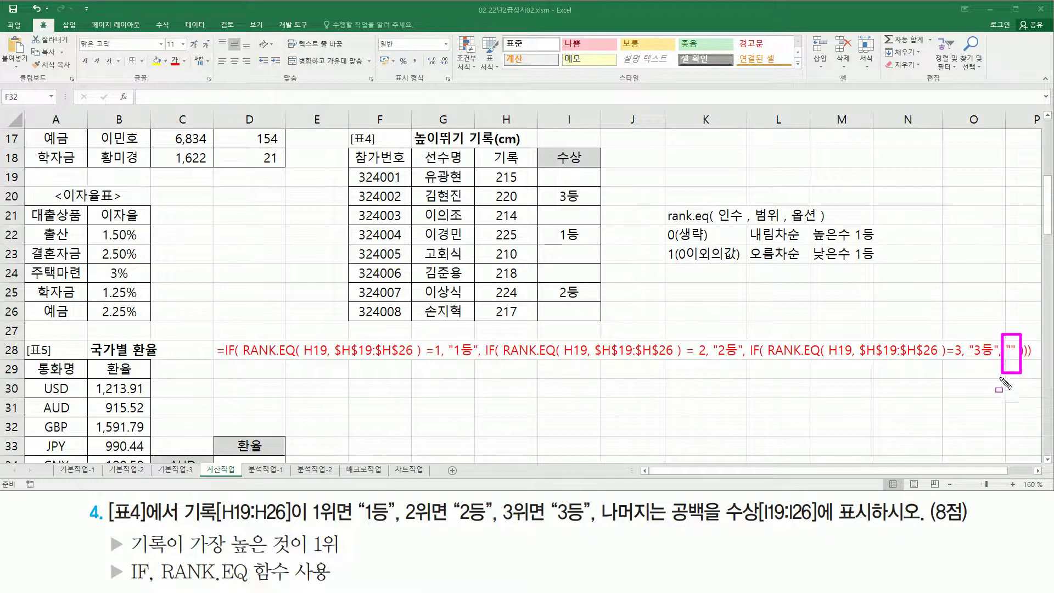
drag(237, 357, 699, 360)
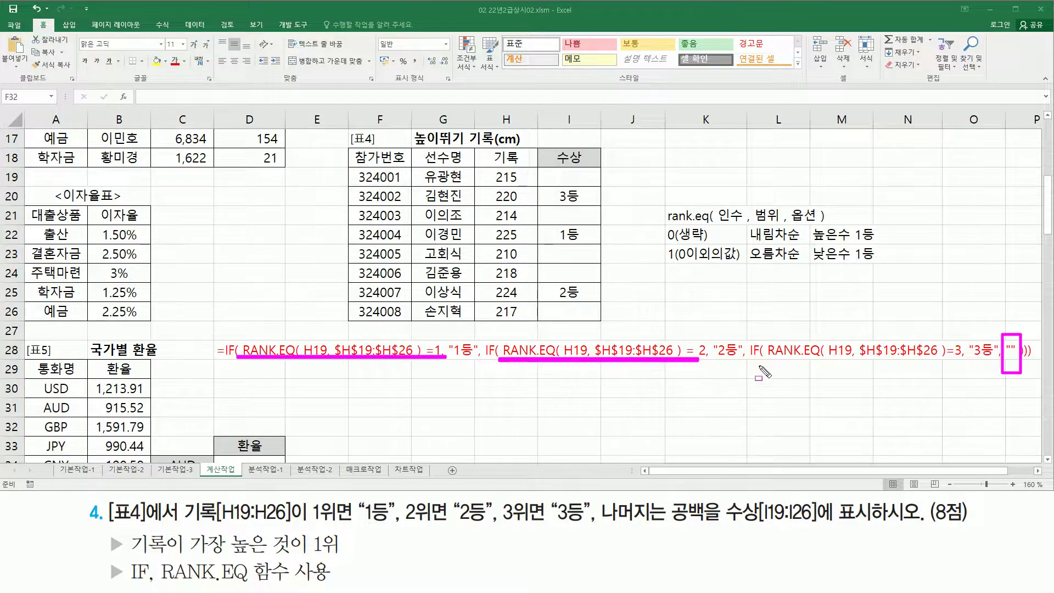
drag(767, 360, 964, 358)
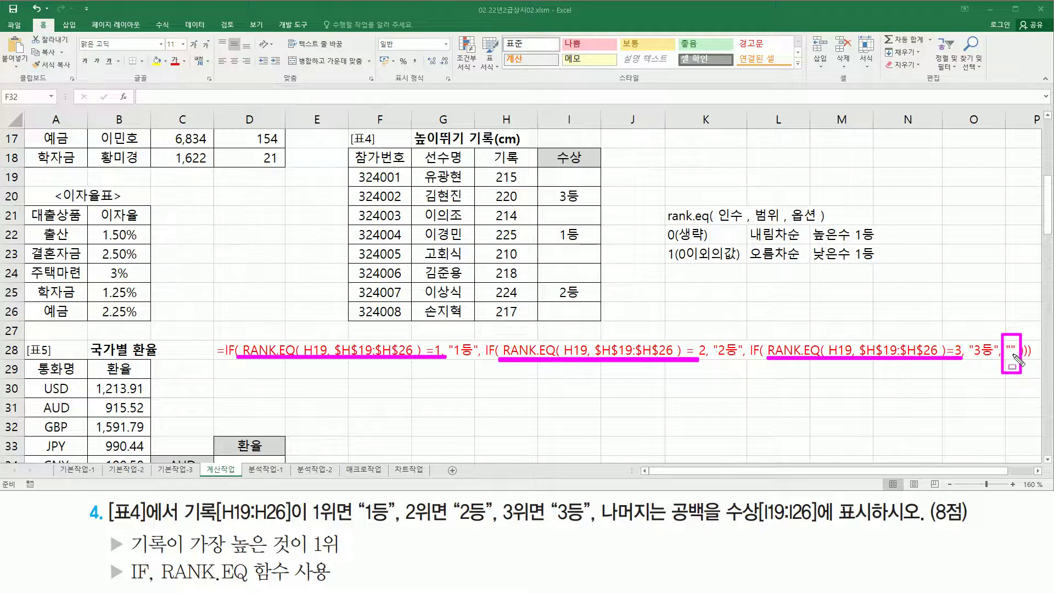
key(Escape)
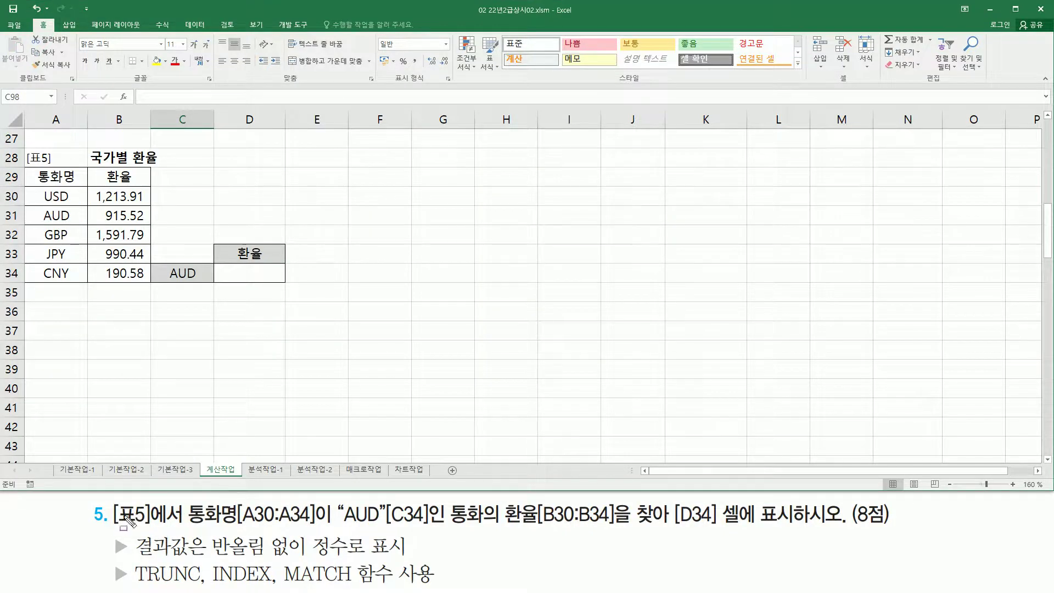
Match task 5's references to 표5, the 통화명 range A30:A34 and the AUD lookup value in C34 with the sheet.
drag(114, 501, 185, 530)
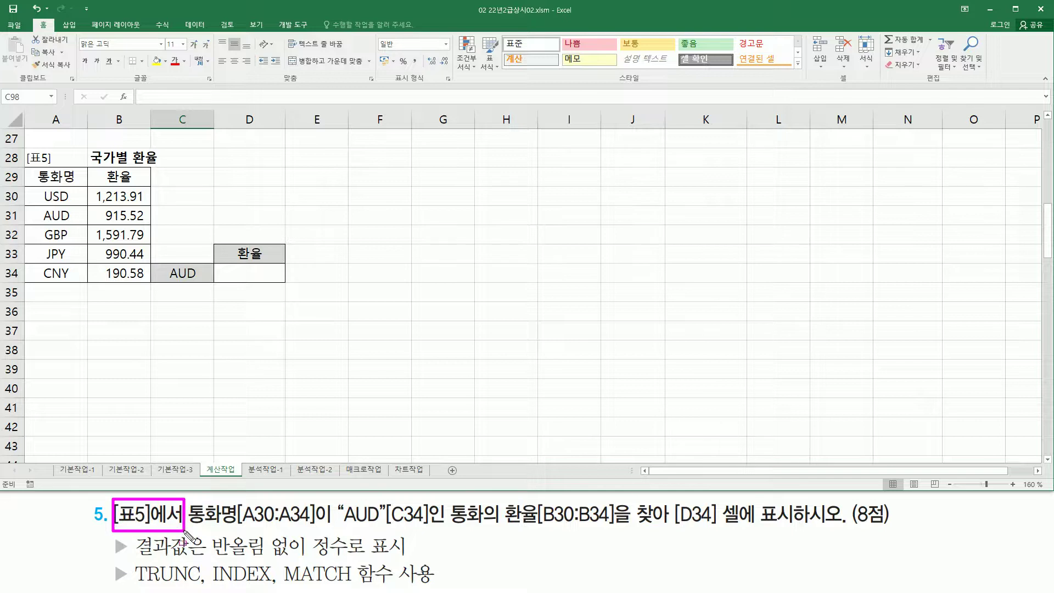
mouse_move(22, 145)
mouse_down()
mouse_move(38, 223)
mouse_move(149, 277)
mouse_move(159, 292)
mouse_up()
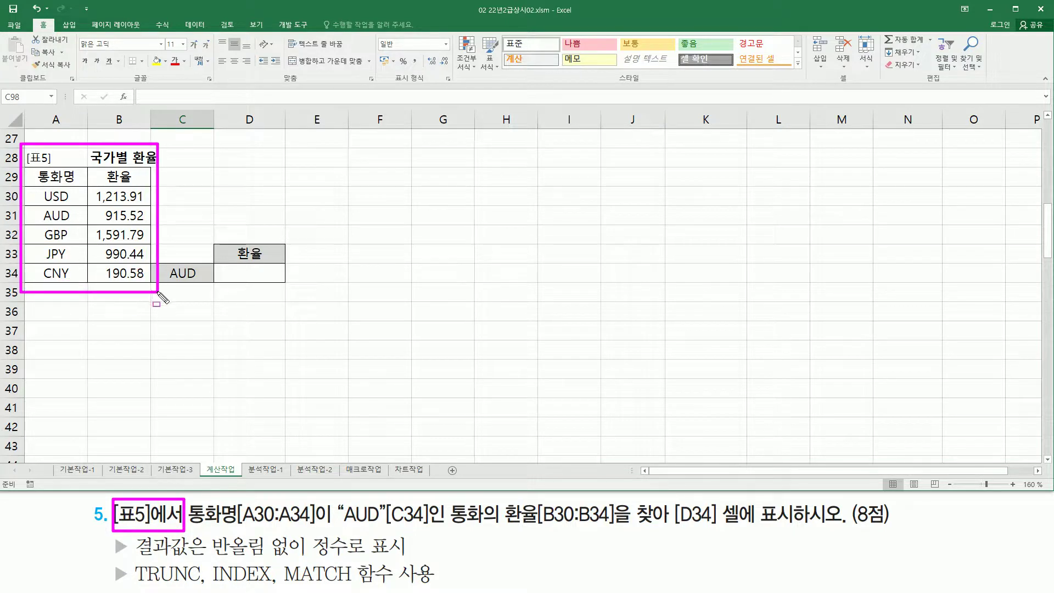
drag(187, 527, 325, 527)
drag(41, 188, 75, 282)
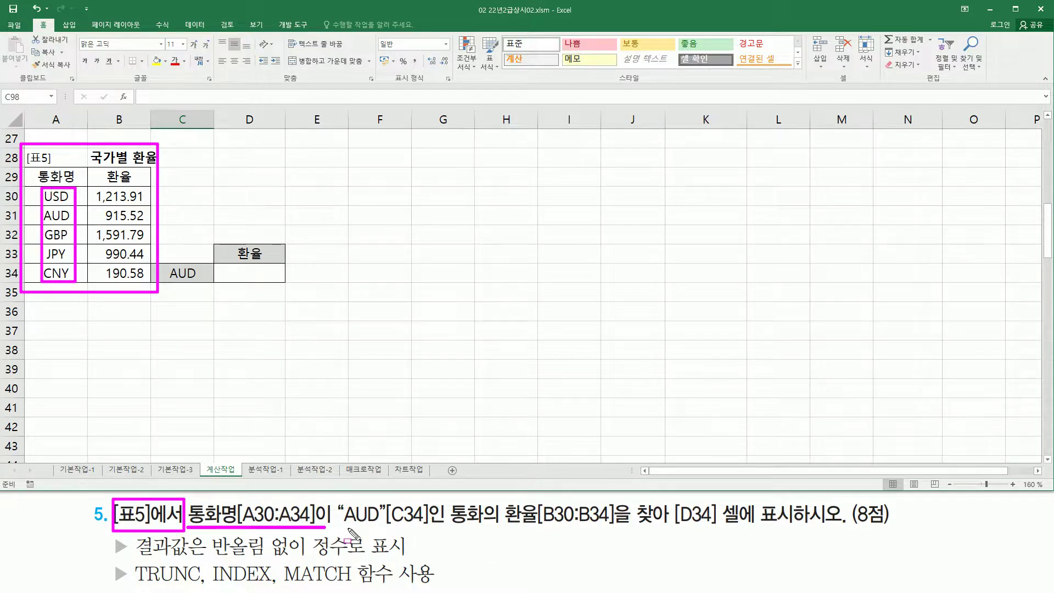
drag(346, 525, 425, 525)
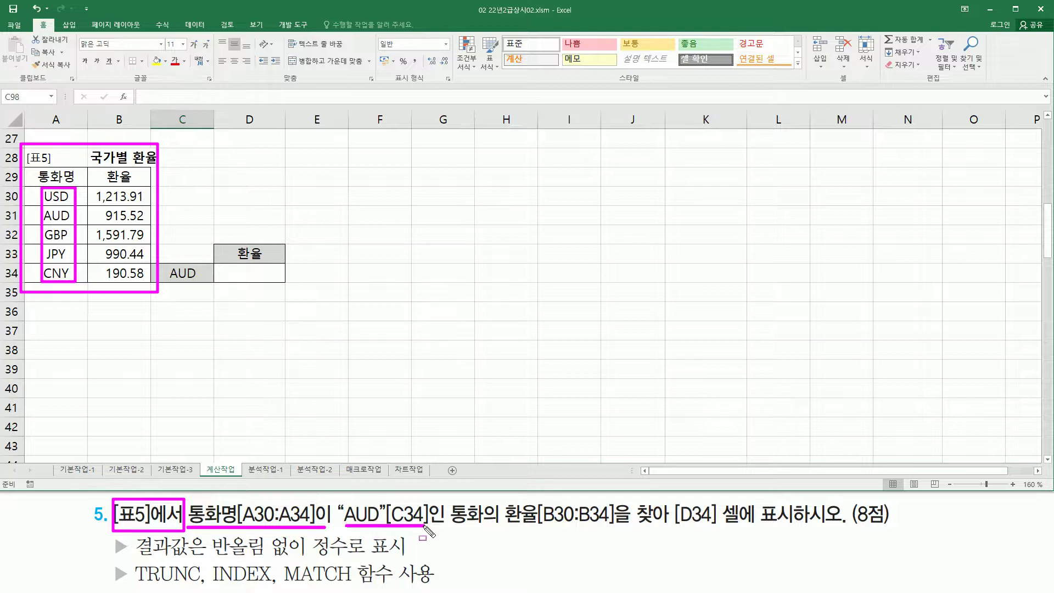
drag(168, 264, 201, 283)
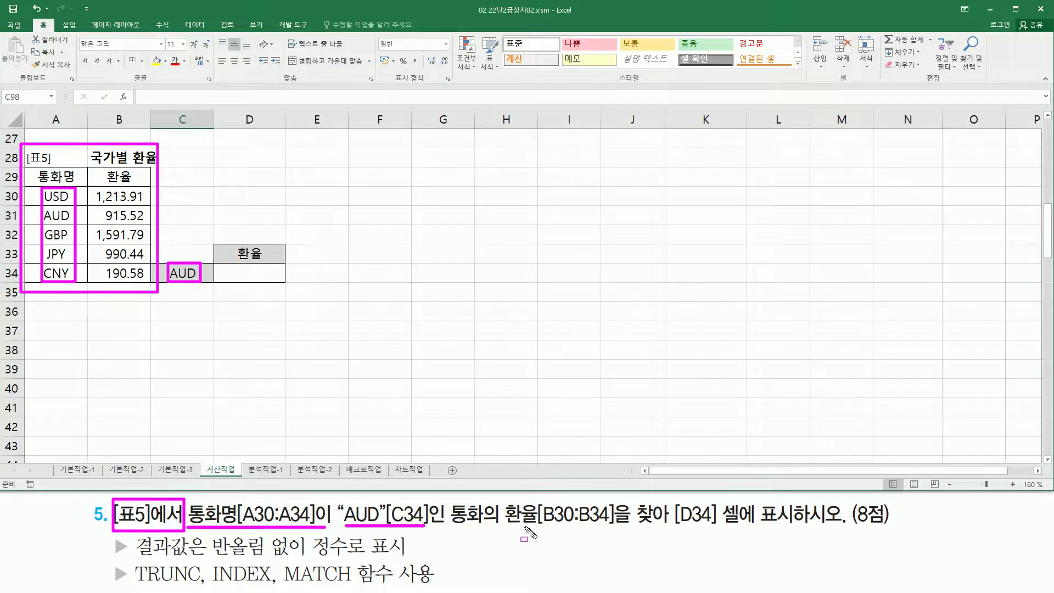
Check task 5's 환율 range B30:B34, result cell D34 and requirement for an integer result without rounding.
drag(540, 526, 615, 526)
mouse_move(103, 193)
mouse_down()
mouse_move(105, 271)
mouse_move(103, 191)
mouse_up()
drag(674, 526, 713, 526)
mouse_move(231, 268)
mouse_down()
mouse_move(236, 280)
mouse_move(266, 279)
mouse_up()
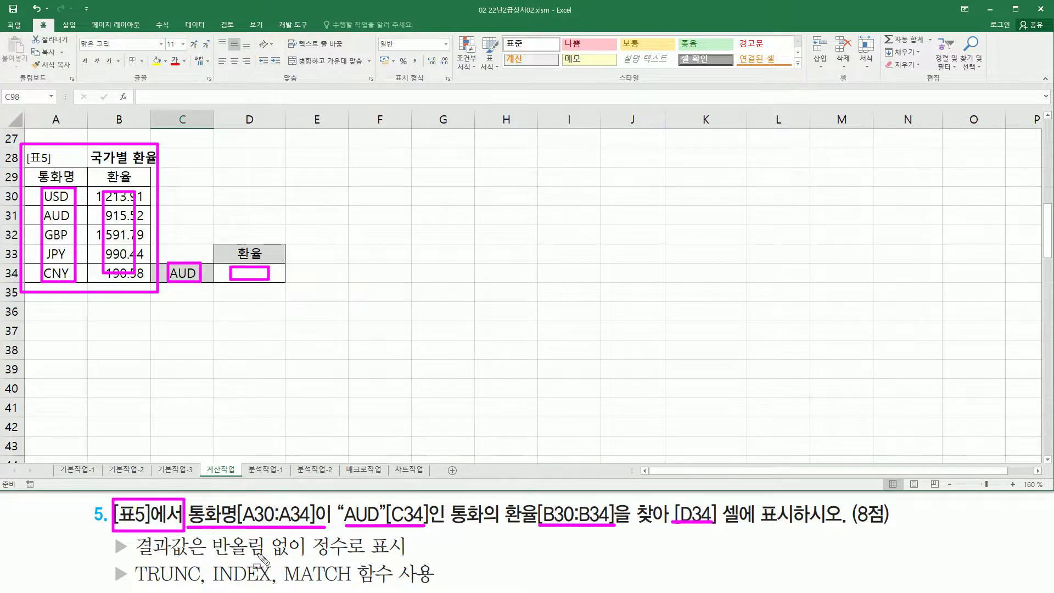
drag(135, 556, 407, 556)
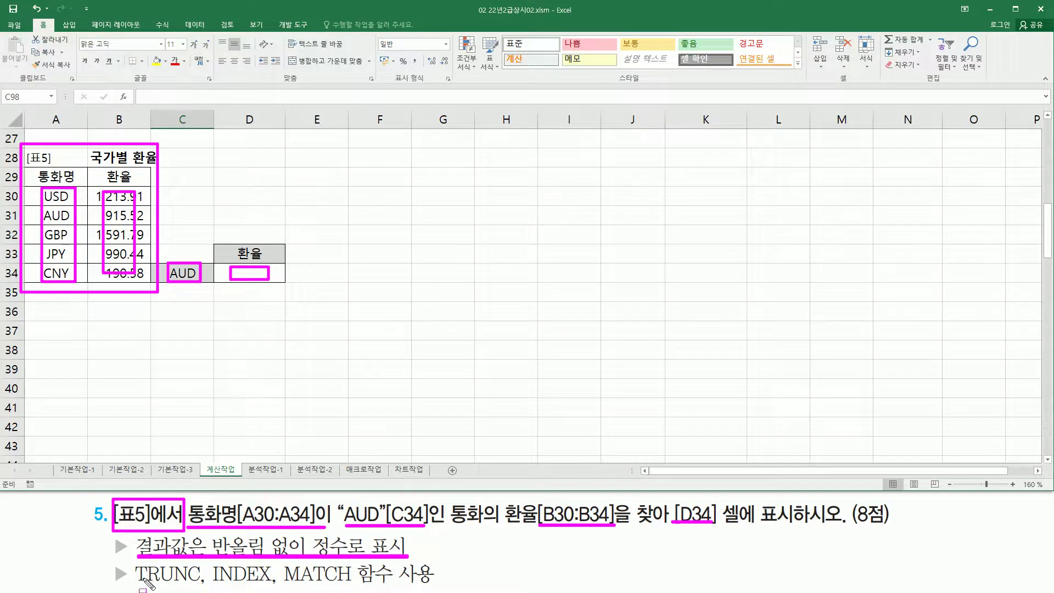
Check task 5's required functions: TRUNC, INDEX and MATCH.
drag(152, 584, 195, 584)
drag(211, 588, 441, 590)
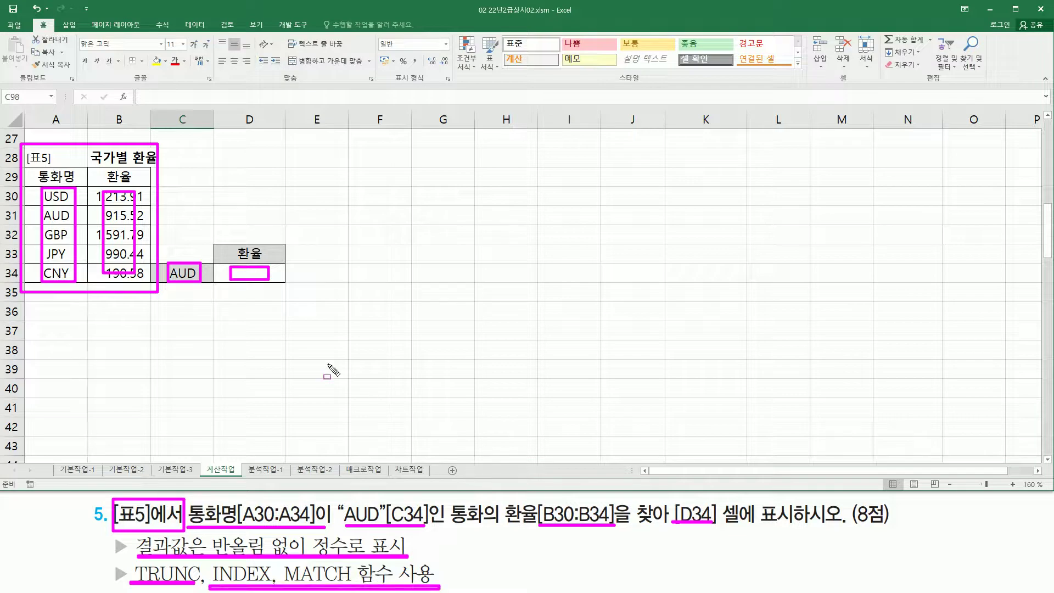
key(Escape)
Trace how the AUD value in C34 is located in A30:A34 and its 환율 is fetched from 표5 into D34.
mouse_move(199, 278)
mouse_down()
mouse_move(166, 275)
mouse_move(200, 279)
mouse_up()
mouse_move(32, 188)
mouse_down()
mouse_move(34, 220)
mouse_move(80, 282)
mouse_up()
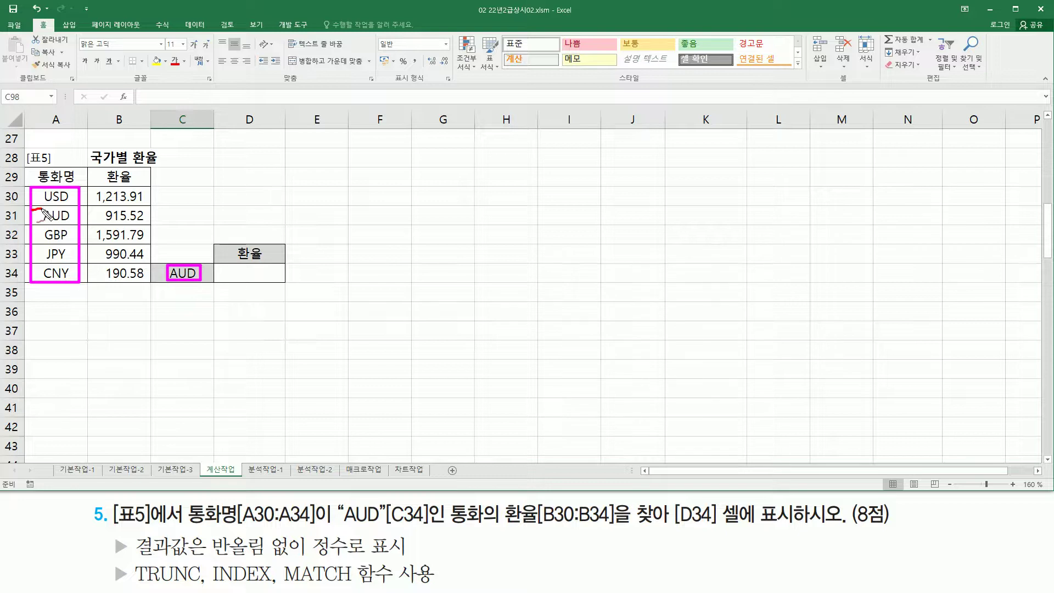
drag(33, 210, 46, 218)
mouse_move(25, 185)
mouse_down()
mouse_move(147, 217)
mouse_move(156, 294)
mouse_up()
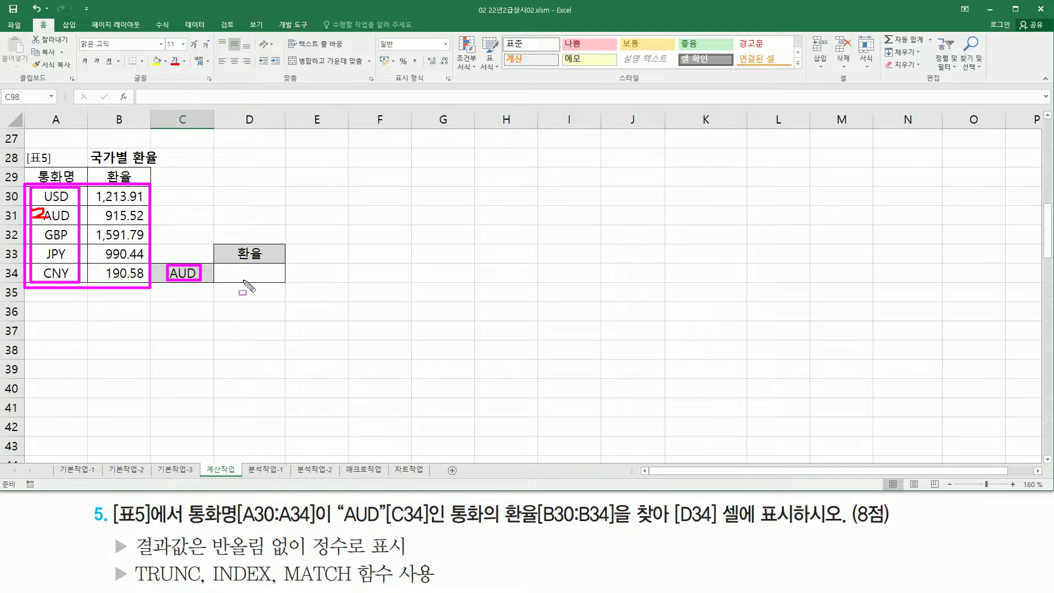
drag(221, 267, 274, 279)
drag(99, 213, 148, 214)
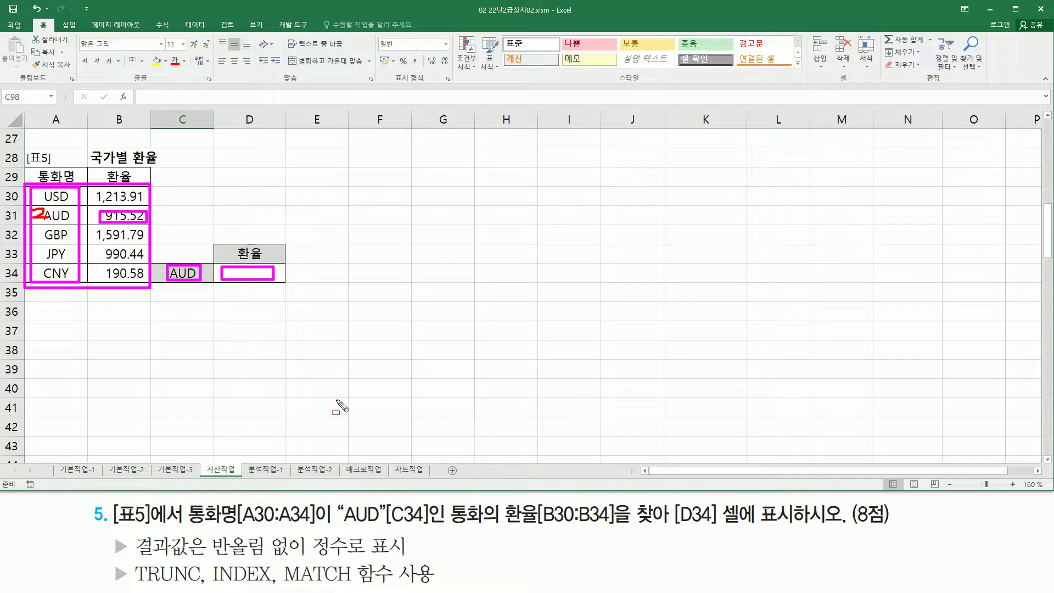
key(Escape)
Write the MATCH syntax note "match( 찾을값 , 범위 , 옵션 )" in F29.
click(384, 178)
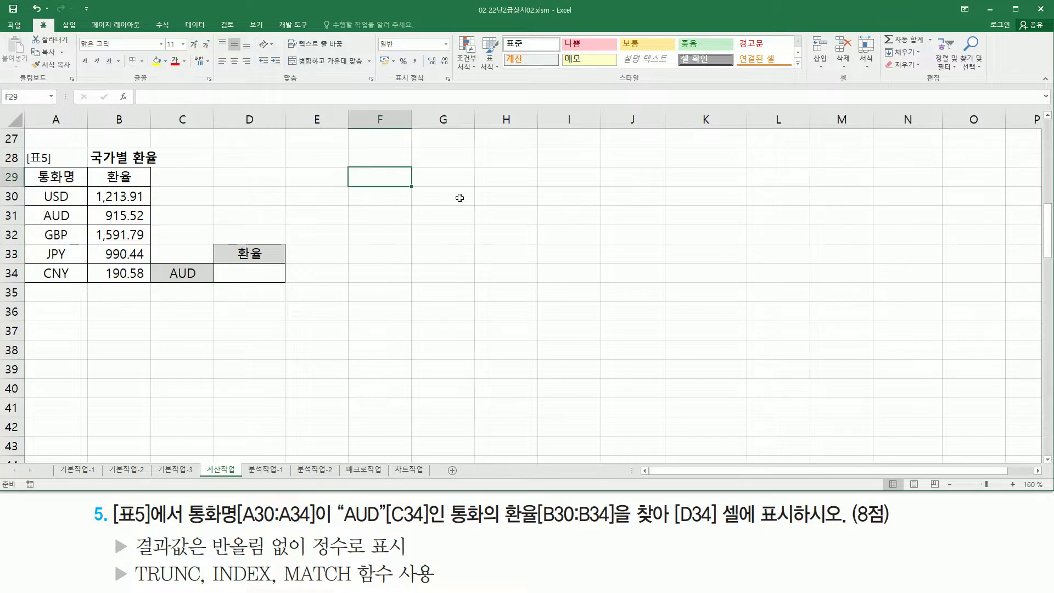
text(ㅡ)
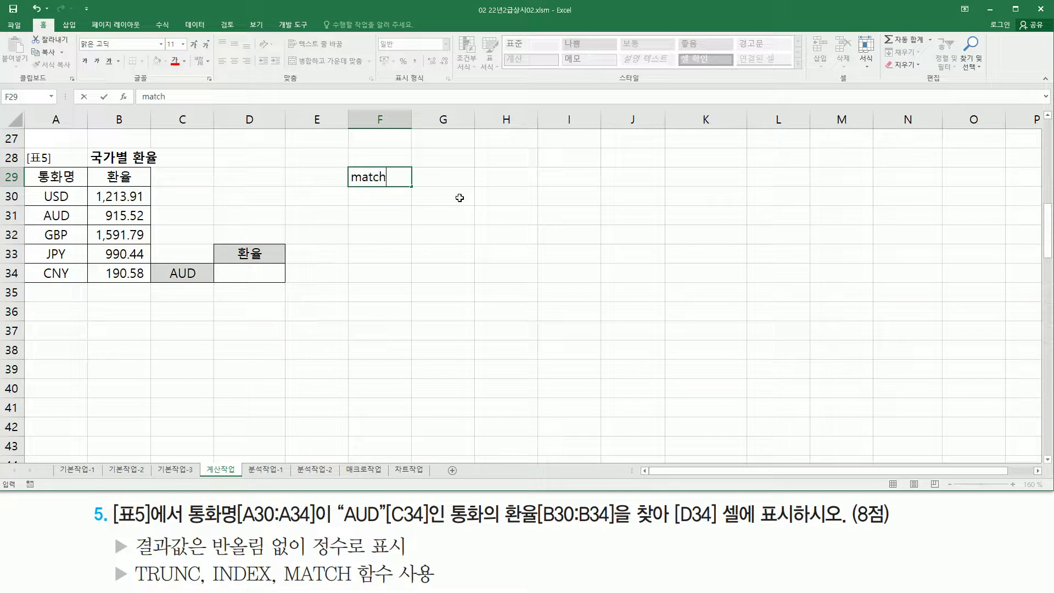
text(atch( 찾ㅇ)
text(값 , 범ㅇ)
text(ㅟ )
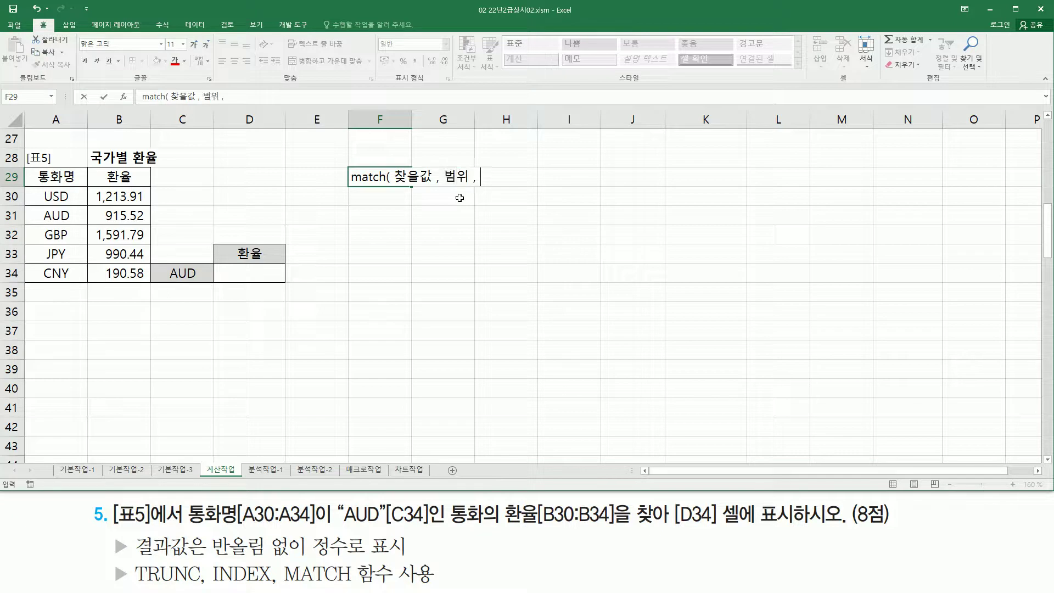
text(, ㅇ)
text(ㅕㄴ )
text())
key(Return)
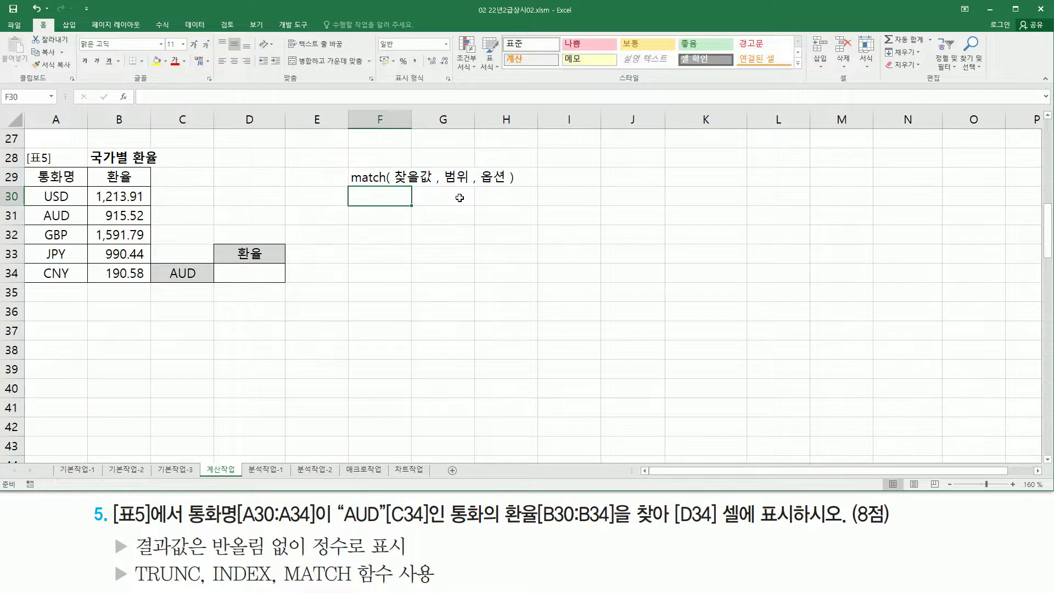
List the MATCH option values -1, 0 and 1 in F31:F33.
key(Down)
text(-1)
key(Return)
text(0)
key(Return)
text(1)
key(Return)
Label option -1 as 내림차순 in G31 and option 1 as 오름차순 in G33.
key(Right)
key(Up)
key(Up)
key(Up)
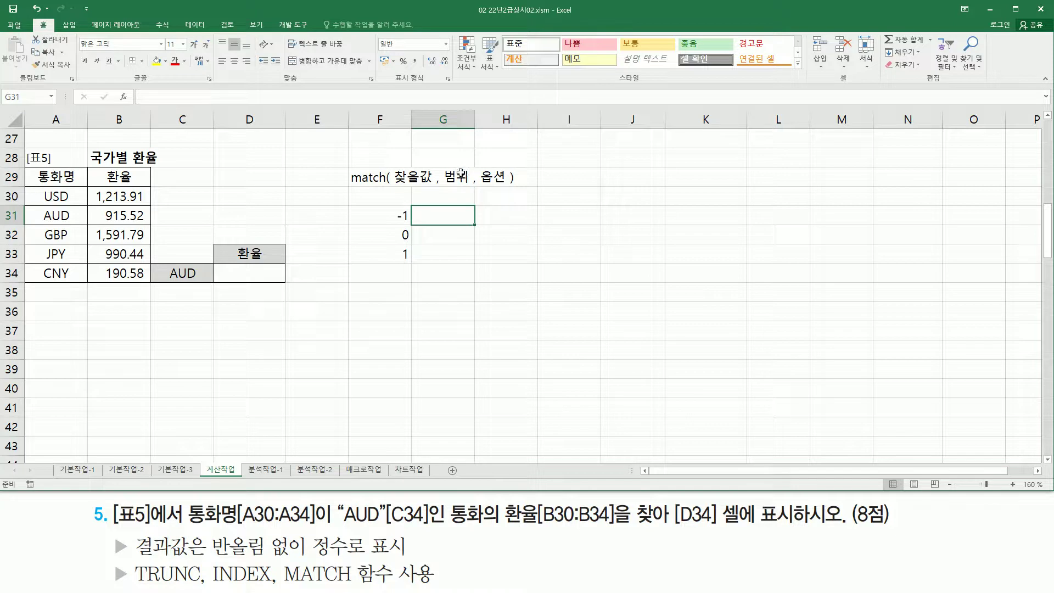
text(내)
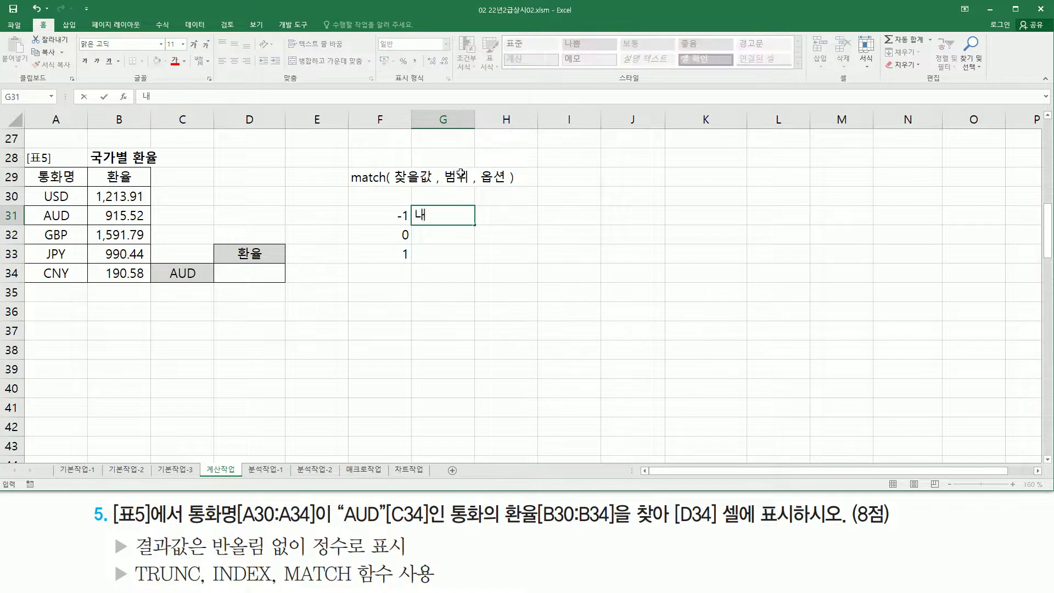
text(림차수)
key(Return)
key(Return)
key(Return)
text(ㅇ오름차순)
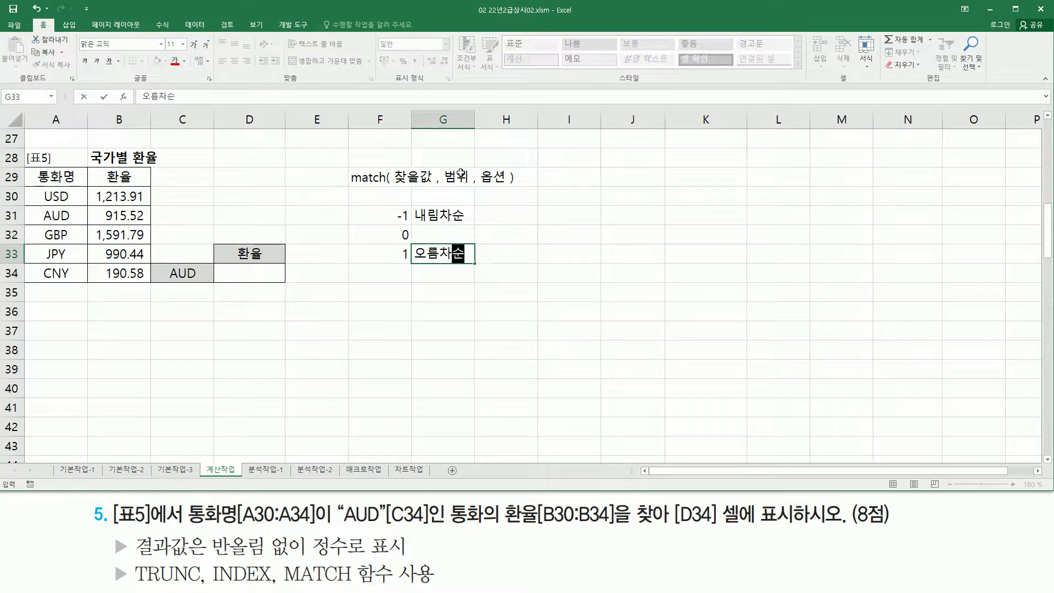
key(Tab)
Describe option -1 in H31 as "크거나 같은값 중 가장 작은값".
key(Up)
key(Up)
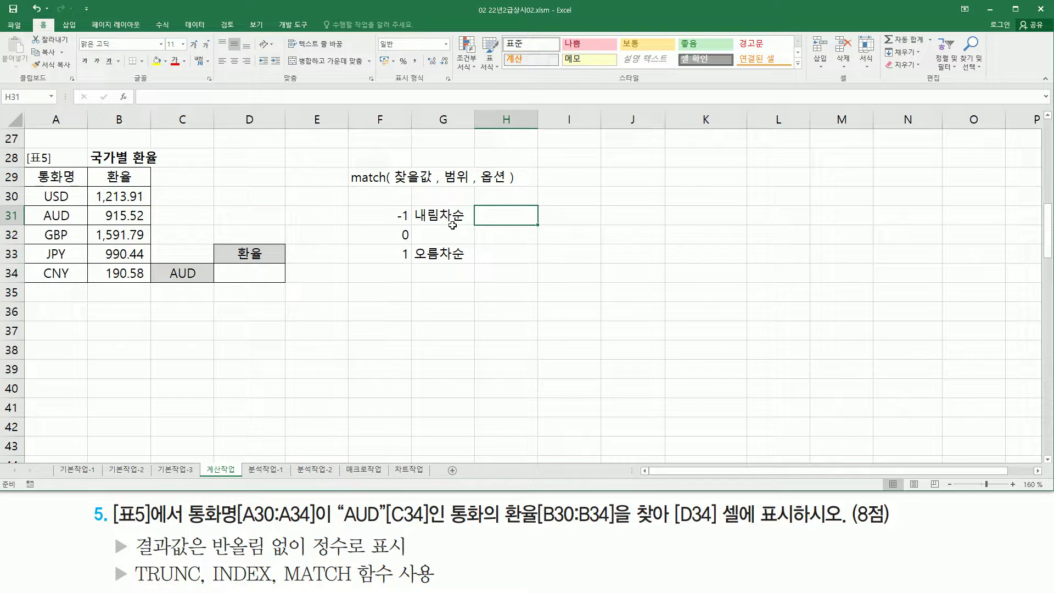
text(크거나 )
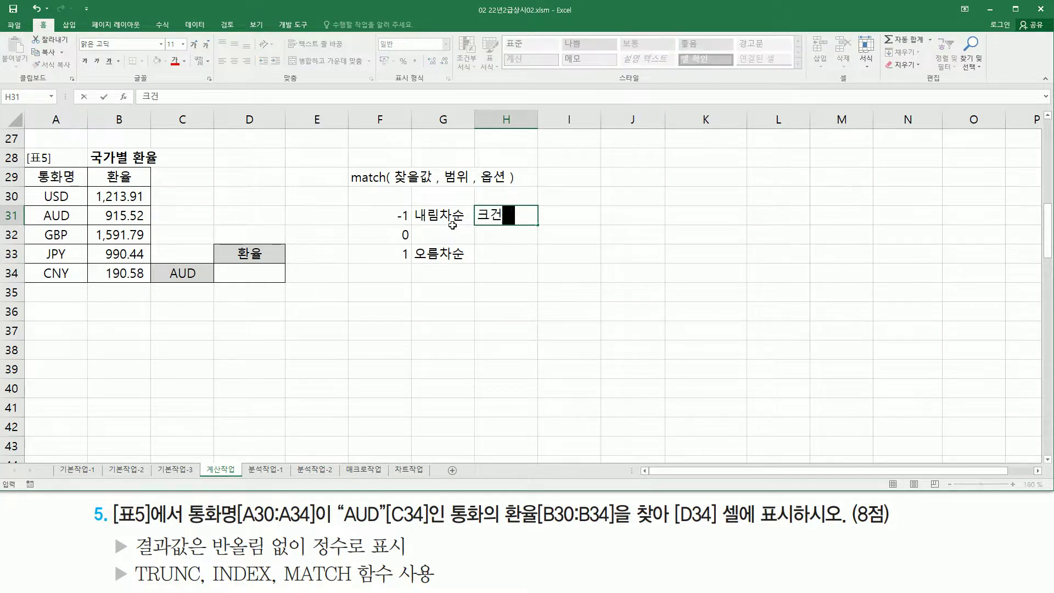
text(갈ㅇ가 중 자)
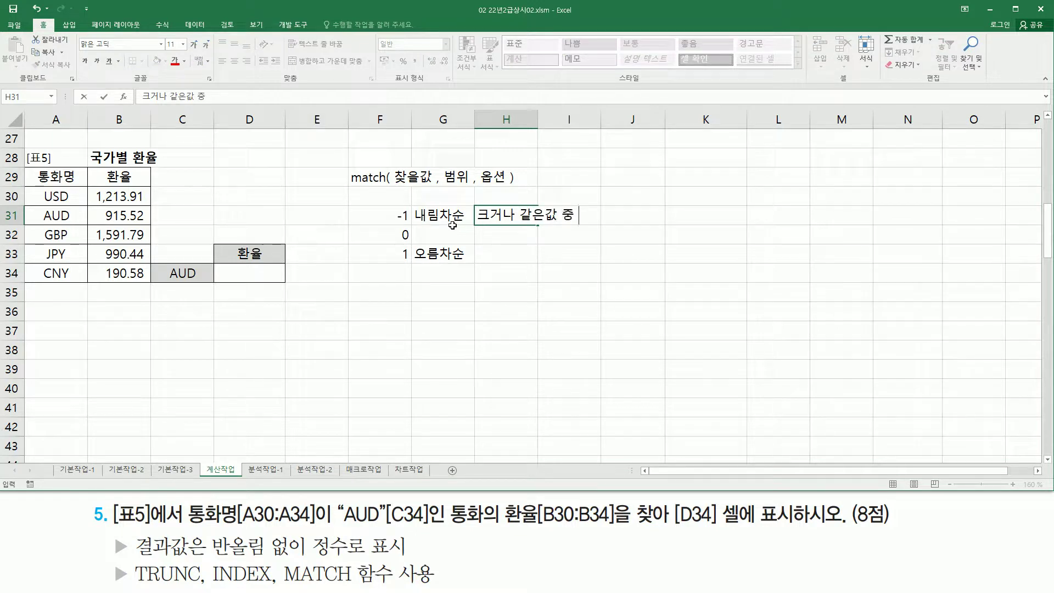
key(BackSpace)
text(가장 자)
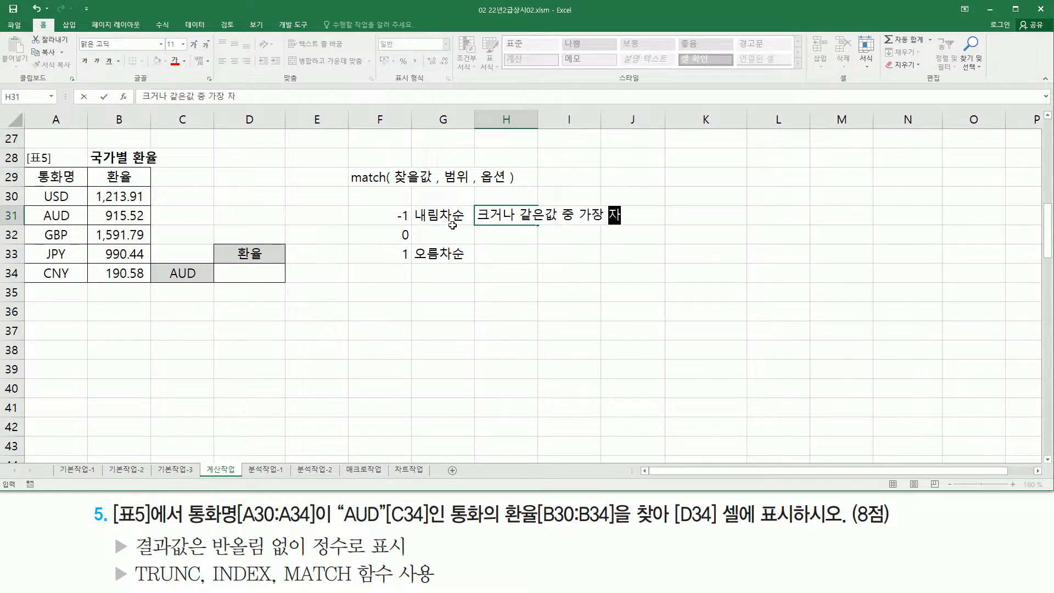
text(은값)
key(Return)
Describe option 1 in H33 as "작거나 같은값 중 가장 큰값".
key(Return)
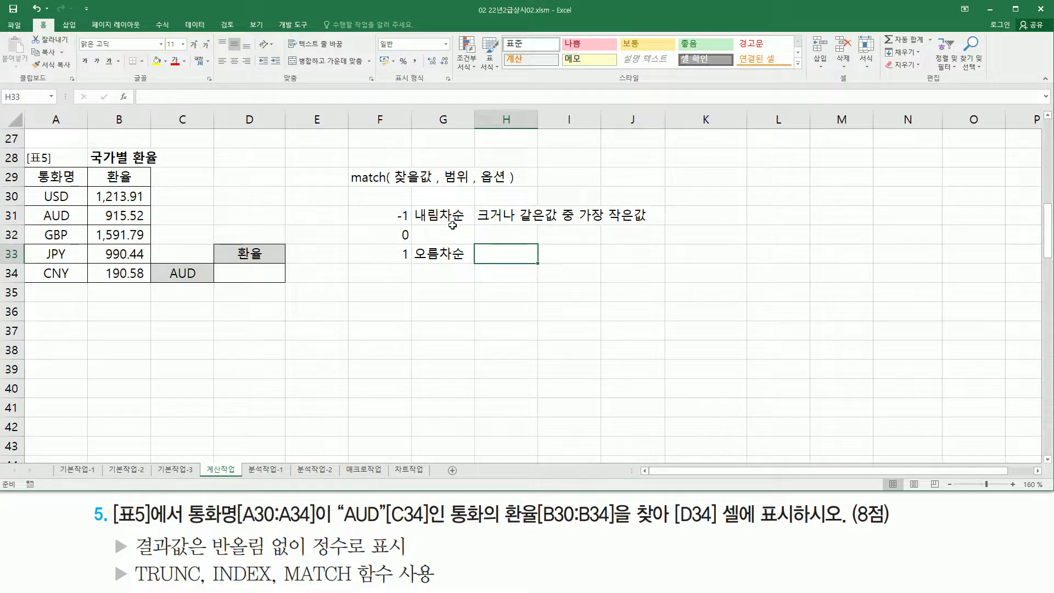
text(작거나 )
text(같은값 중 )
text(가장 큰가)
text(ㅂㅅ)
key(Return)
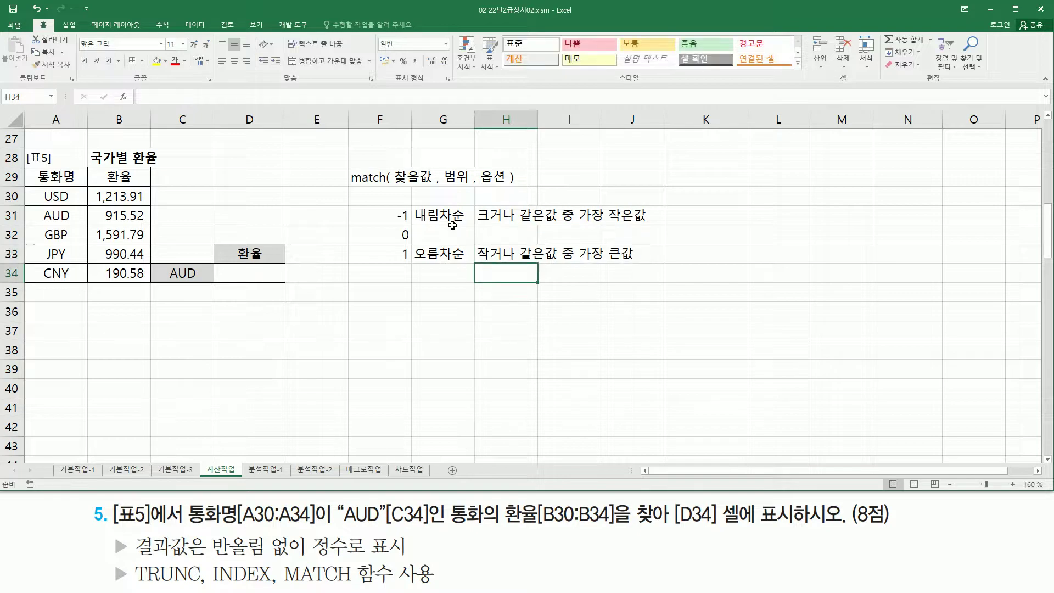
Describe option 0 in G32 as "첫번째로 정확하게 일치하는 값".
key(Left)
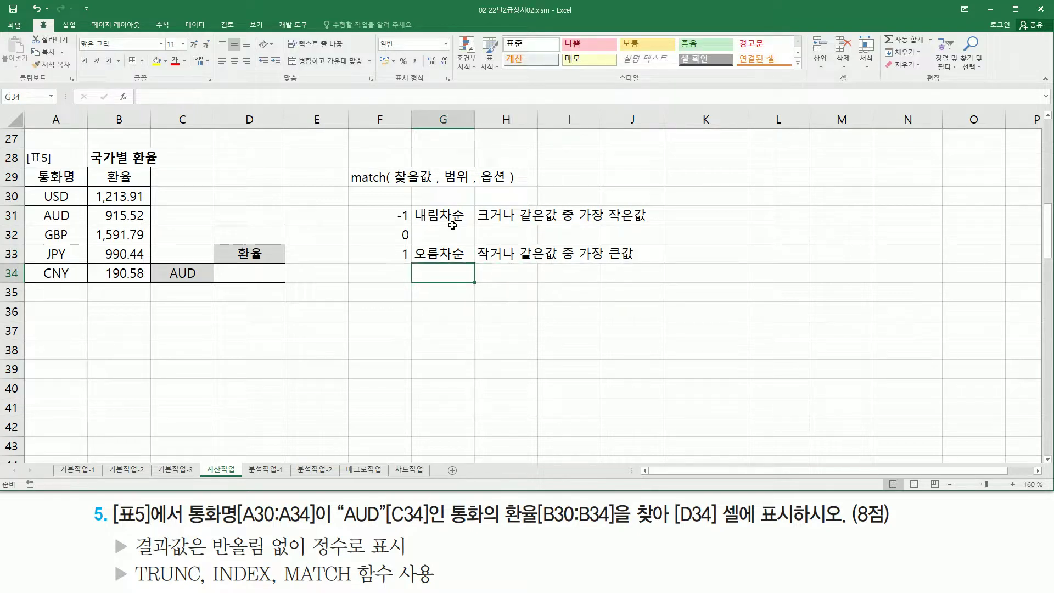
click(454, 229)
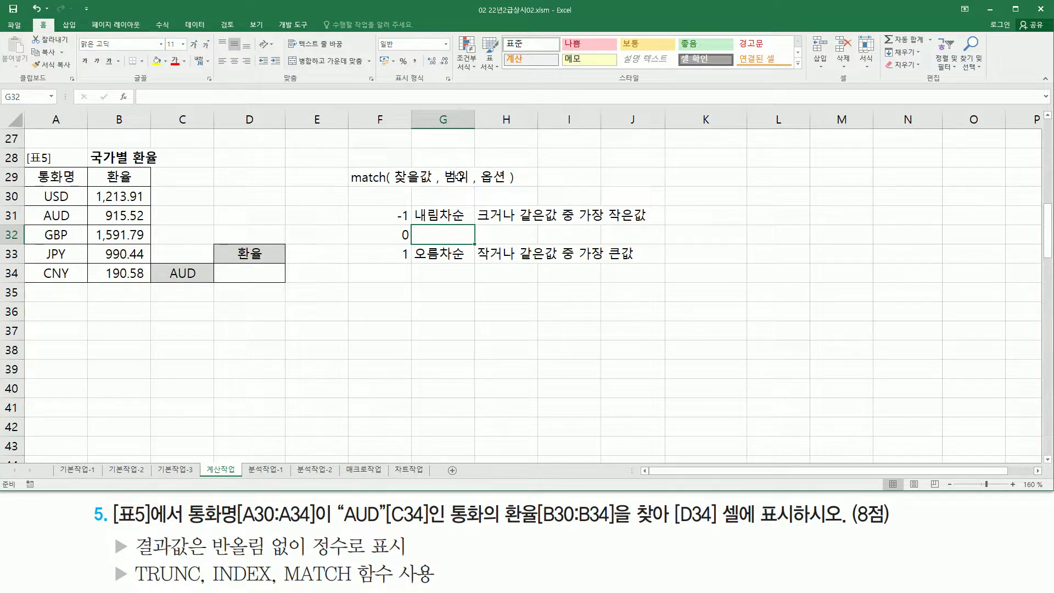
text(첫번)
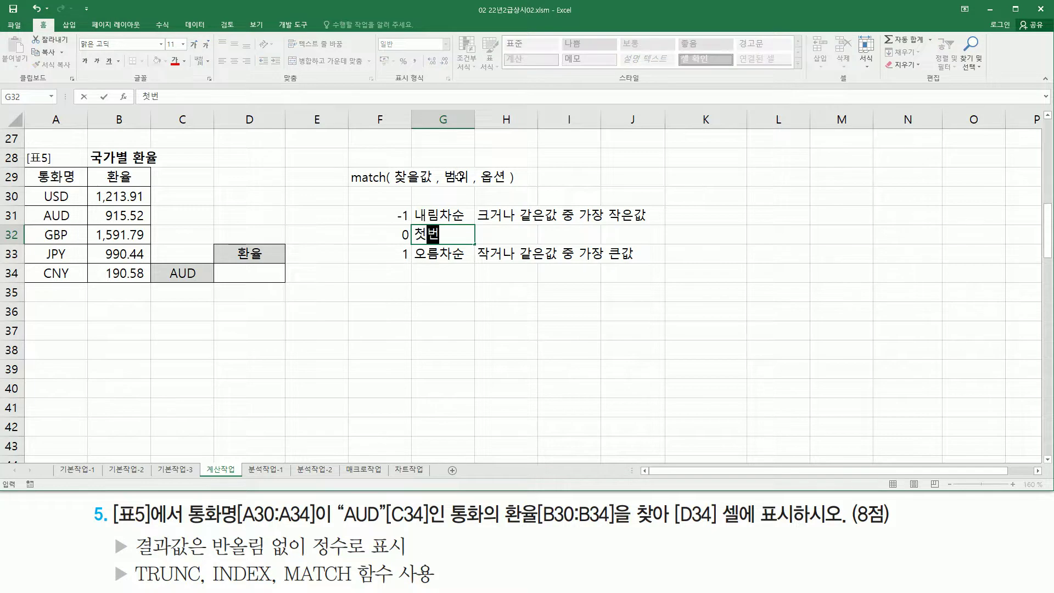
text(ㅉ째로 정확하게 )
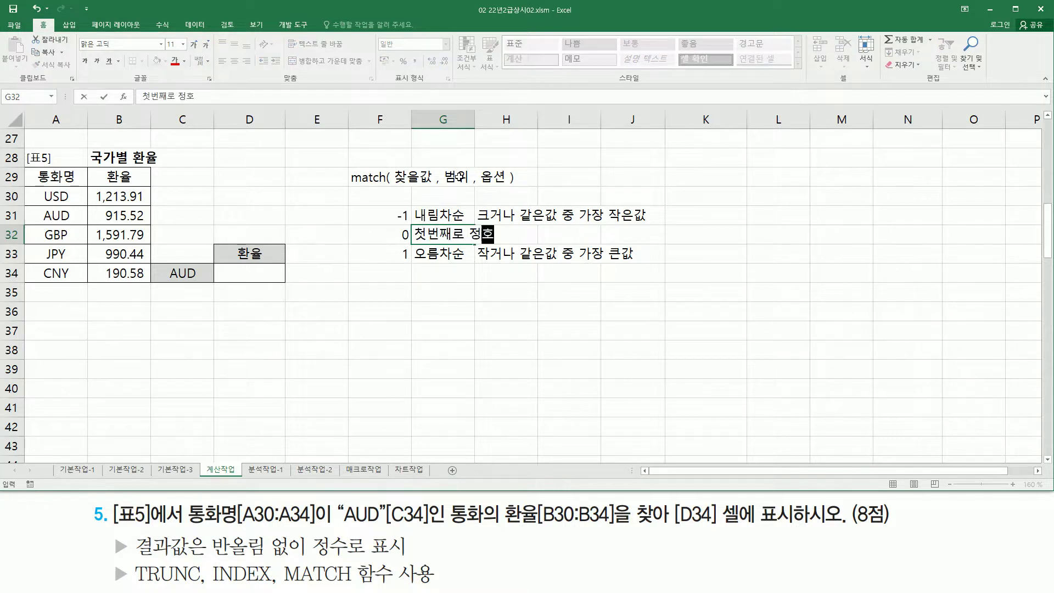
text(일치)
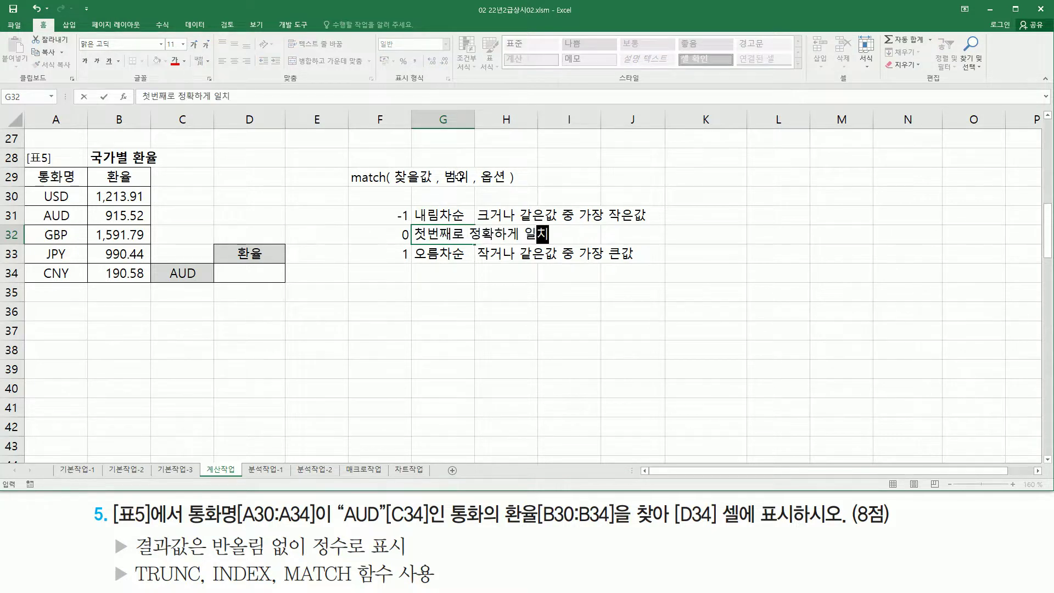
text(한는 값)
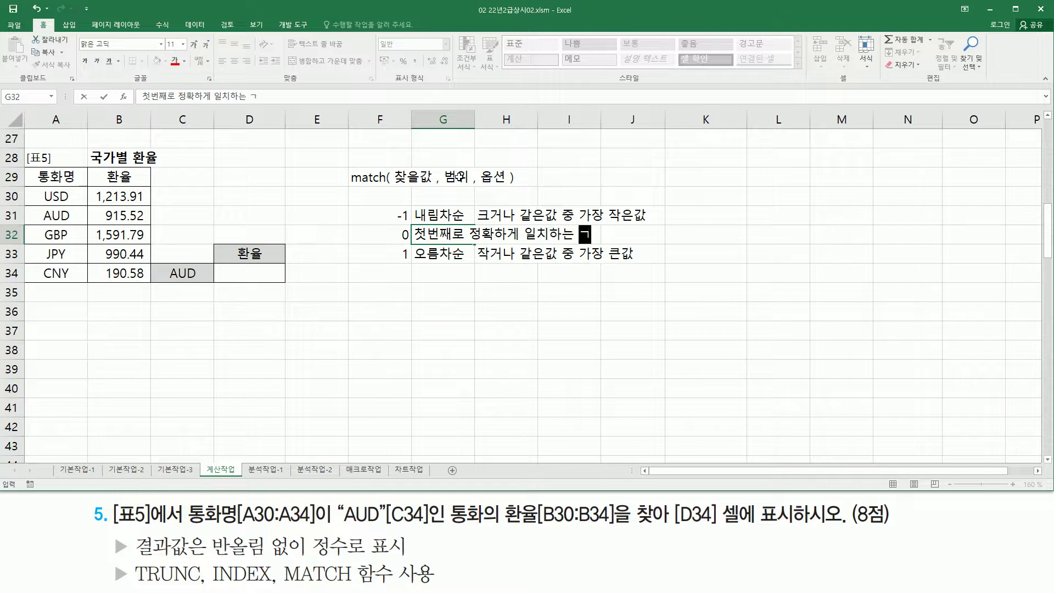
key(Return)
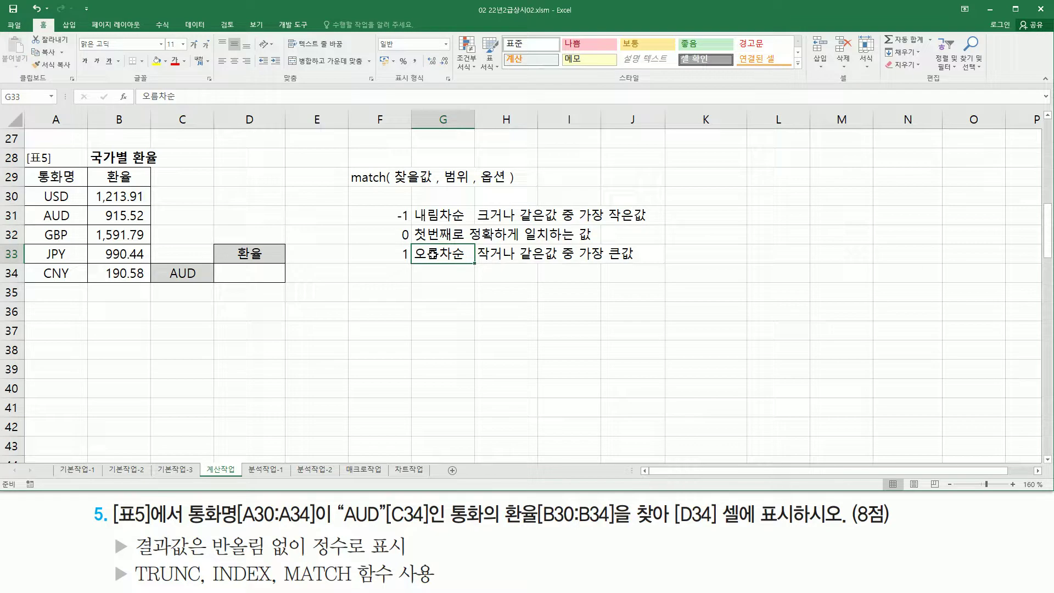
Relate the MATCH arguments to the sheet: lookup value C34, range A30:A34 and option 0.
drag(163, 263, 202, 283)
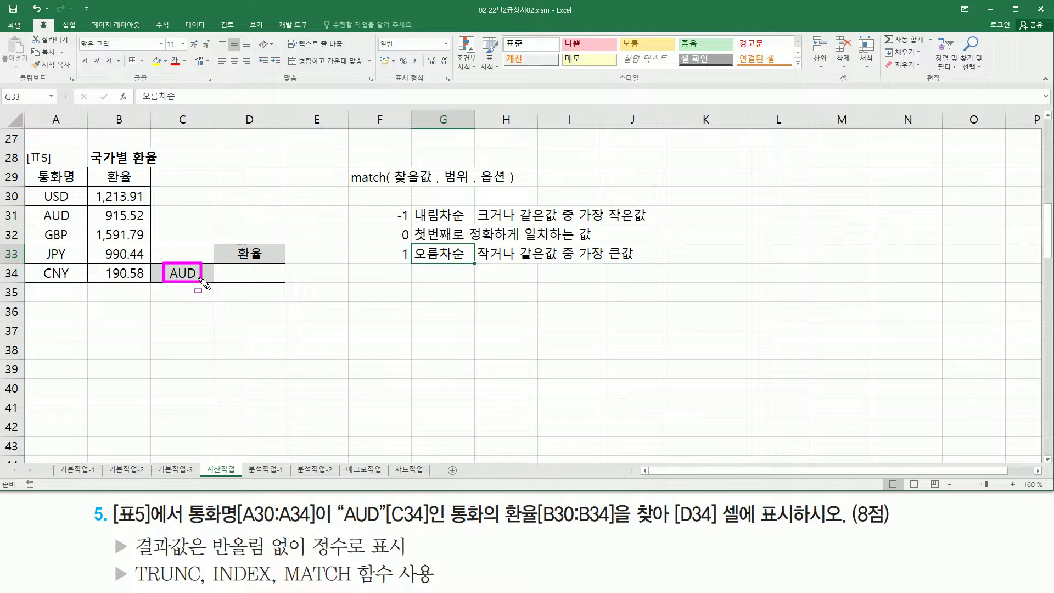
drag(37, 187, 79, 286)
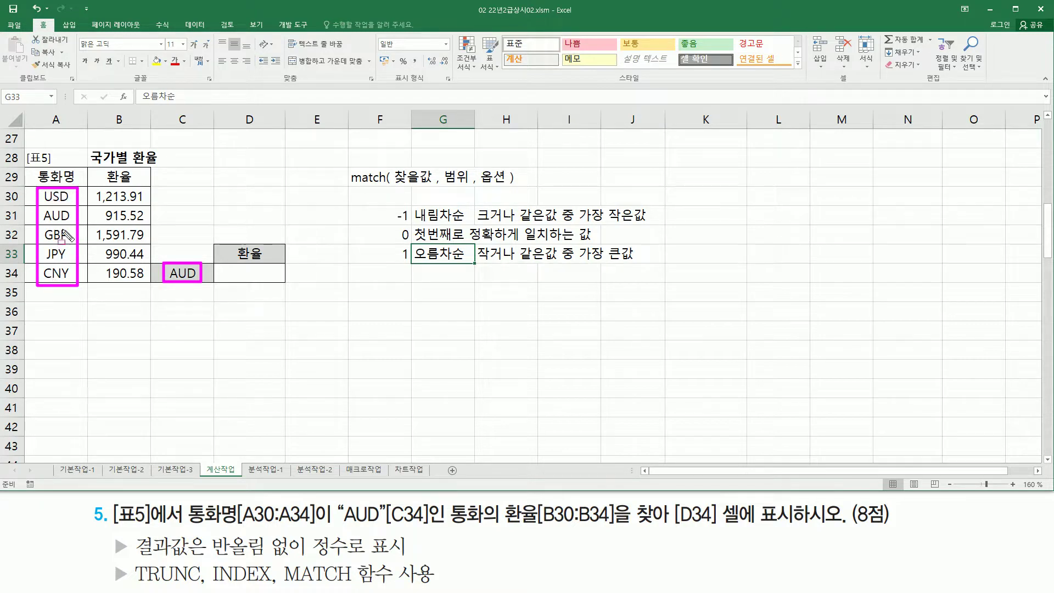
drag(399, 223, 412, 242)
key(Escape)
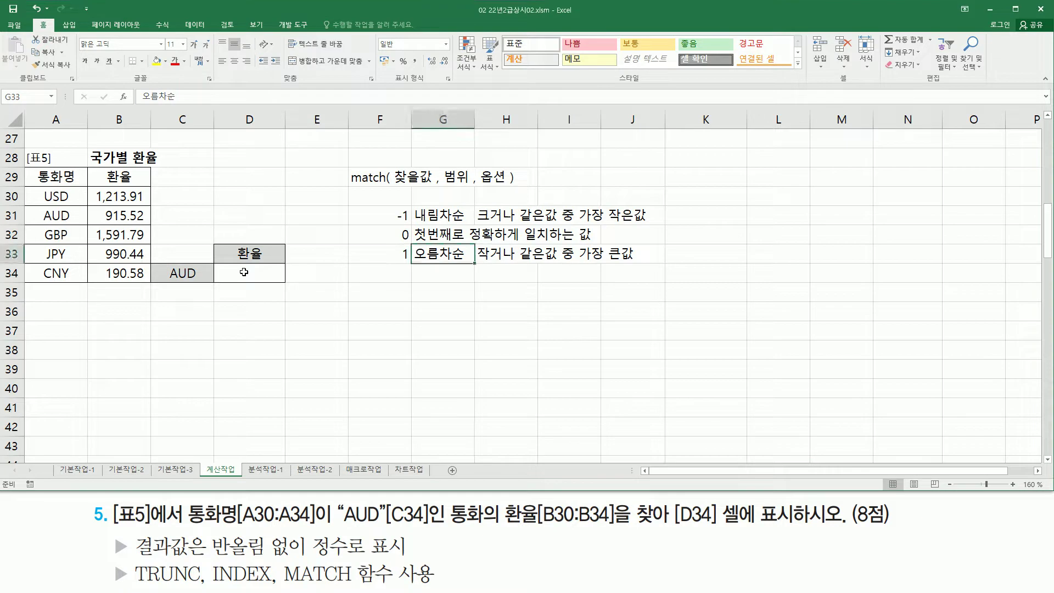
Enter the formula =MATCH( C34 , A30:A34 , 0 ) in D34.
click(244, 273)
text(=mat)
key(Tab)
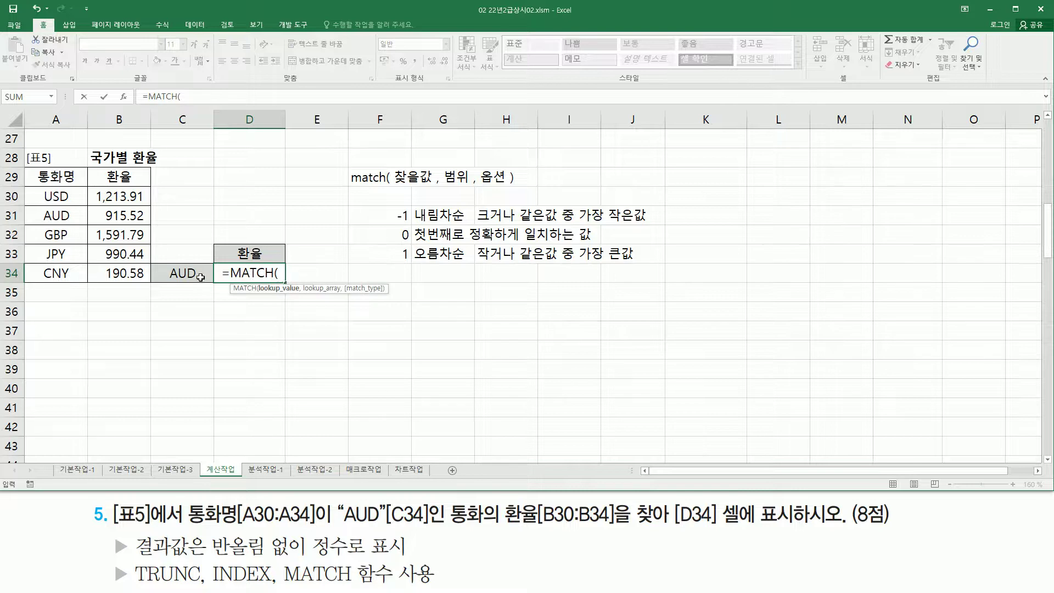
click(199, 276)
text(,)
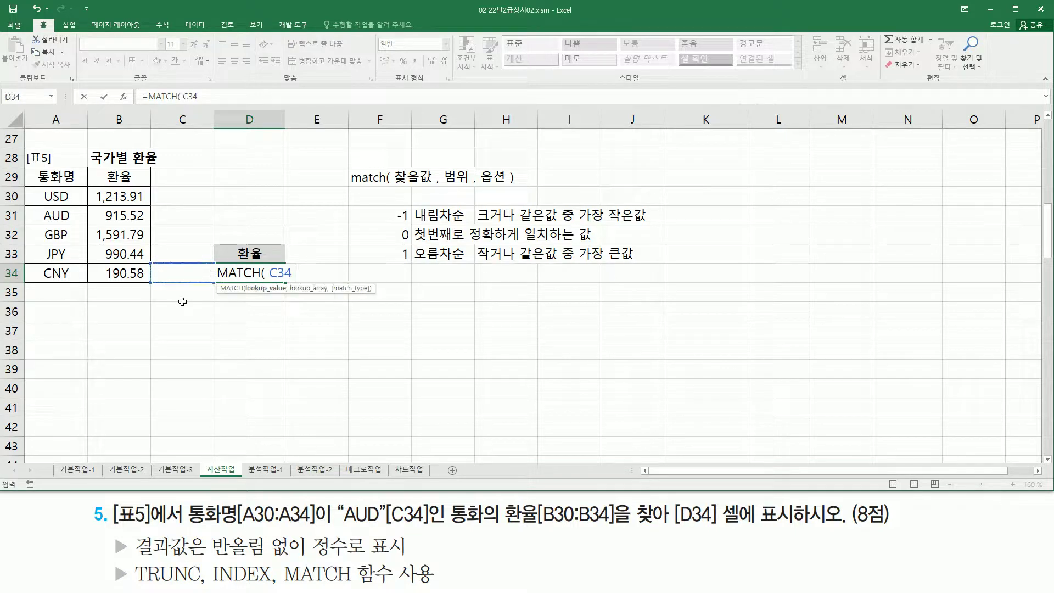
drag(64, 196, 72, 268)
text(, A30:A34 ,)
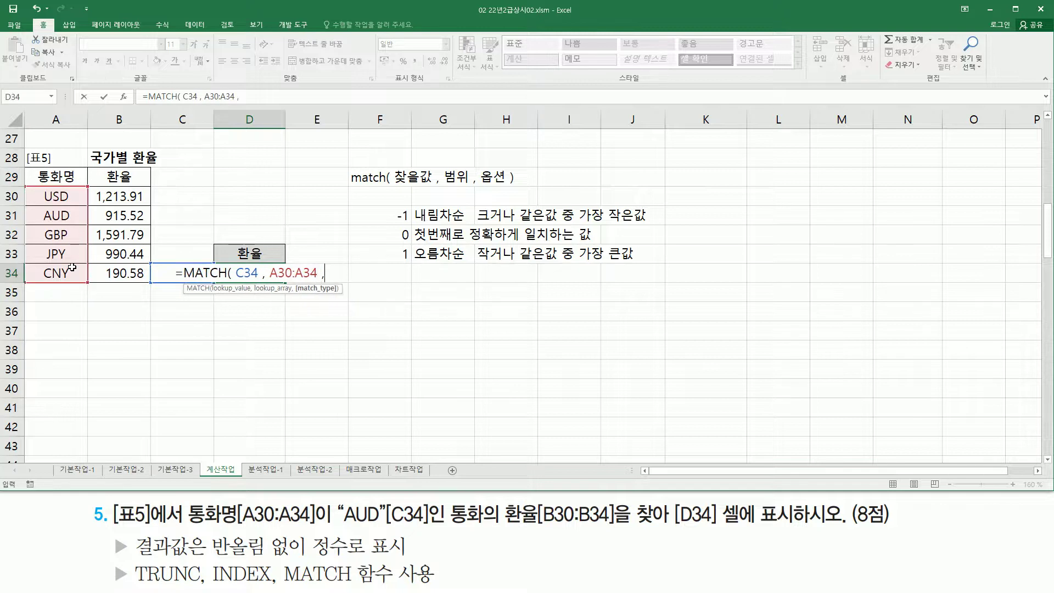
text(0)
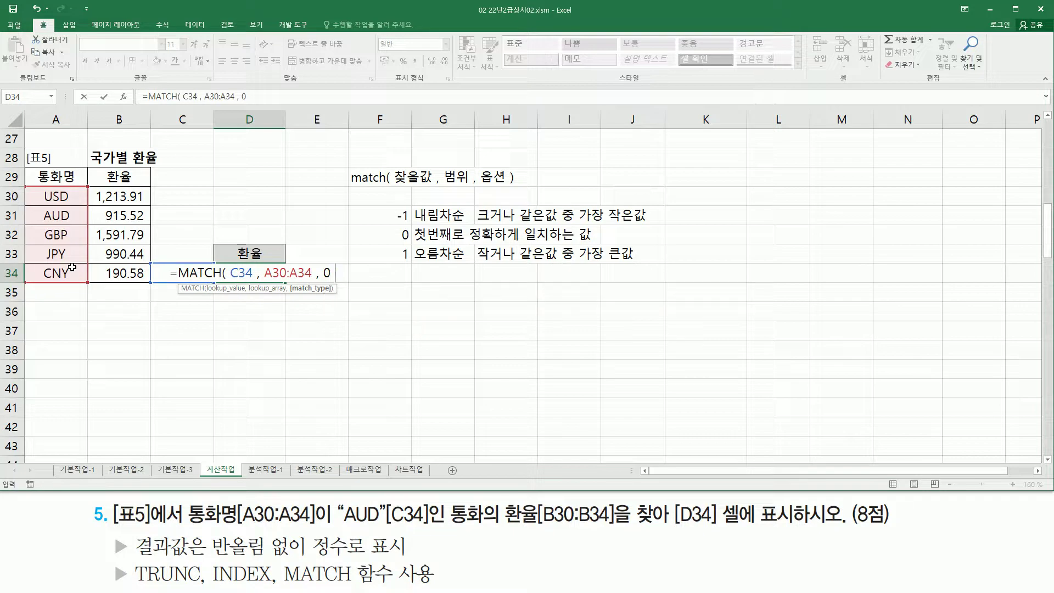
text( ))
key(Return)
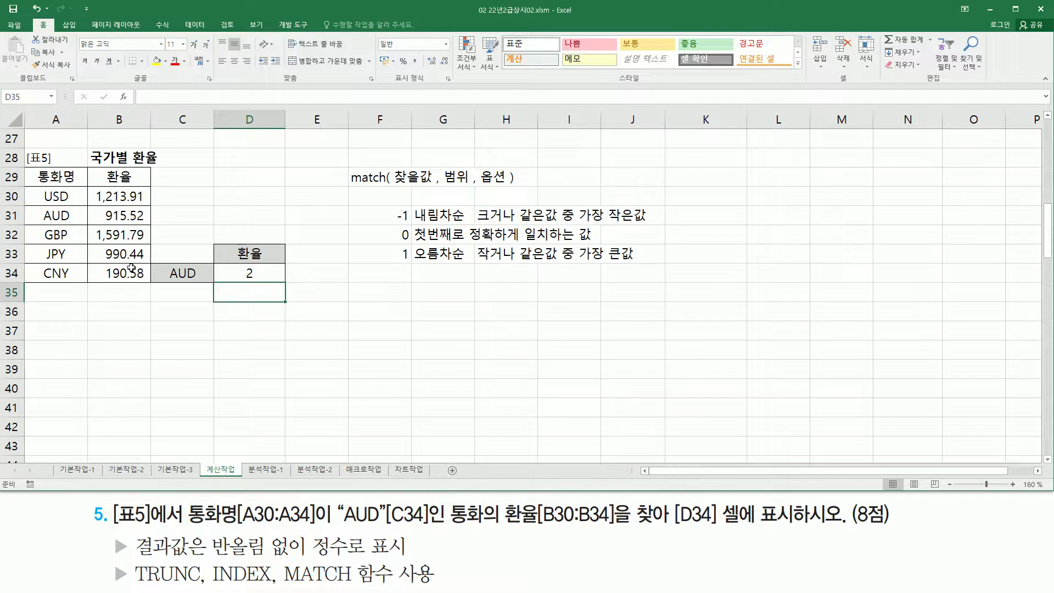
Compare the MATCH result in D34 with AUD's position within A30:A34.
drag(168, 265, 196, 282)
drag(34, 189, 75, 282)
drag(247, 264, 256, 283)
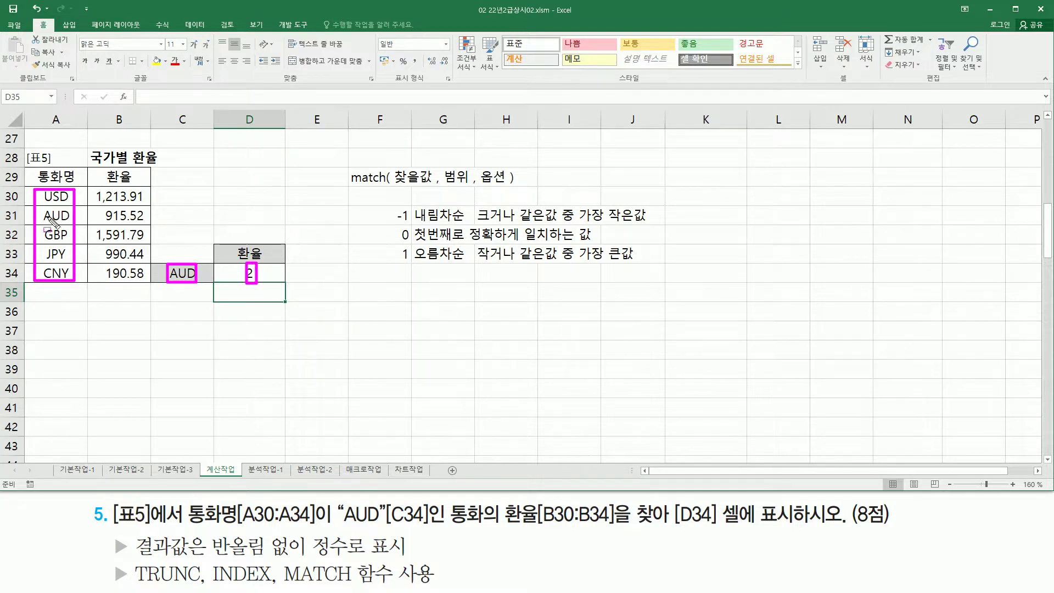
drag(25, 216, 36, 217)
key(Escape)
Test the MATCH formula in D34 by changing the lookup currency in C34 to USD and to CNY.
click(192, 276)
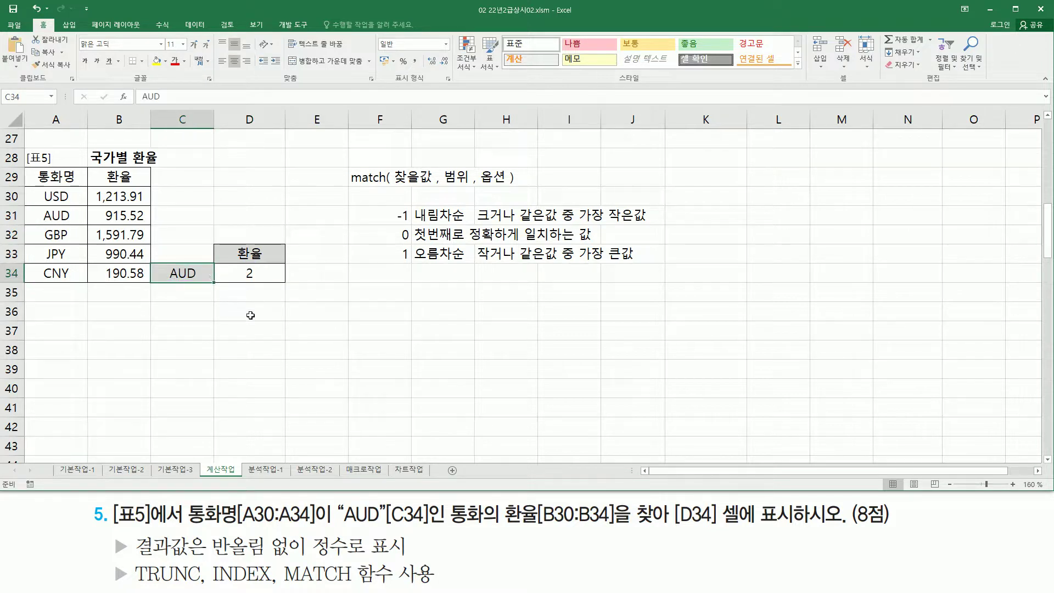
text(USD)
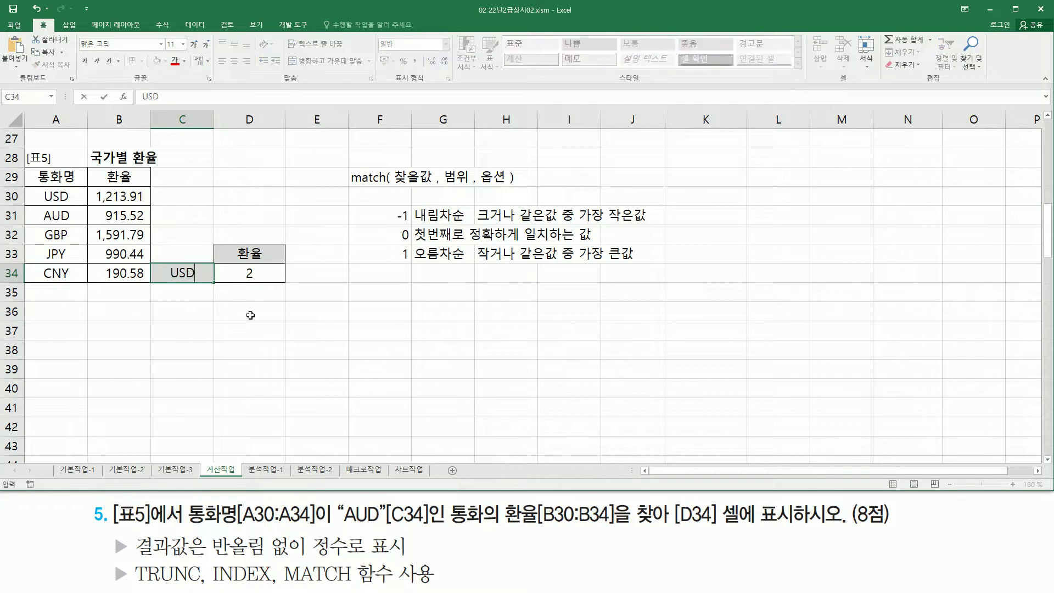
key(Return)
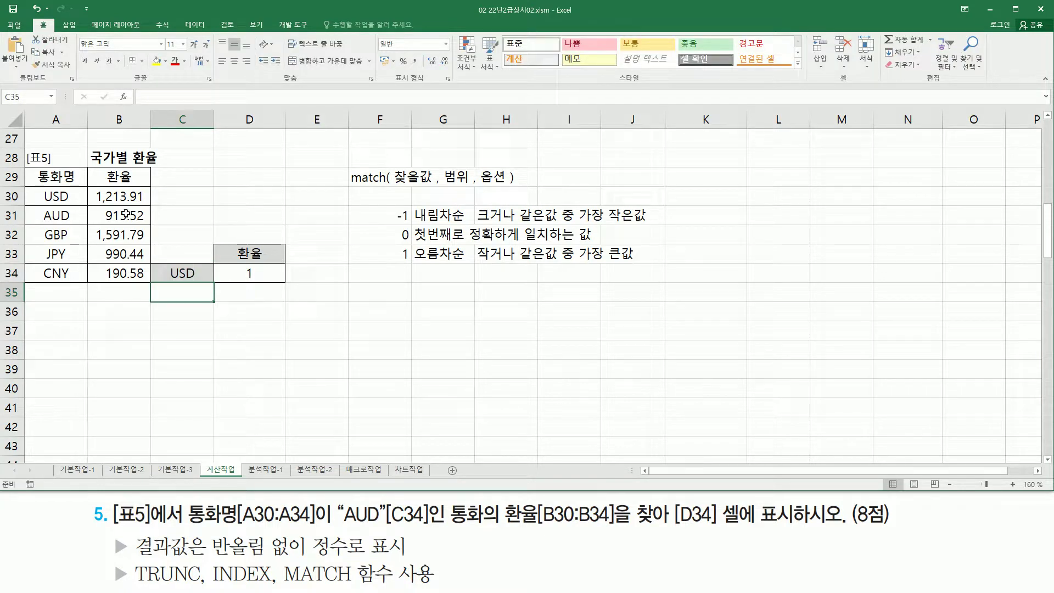
click(180, 271)
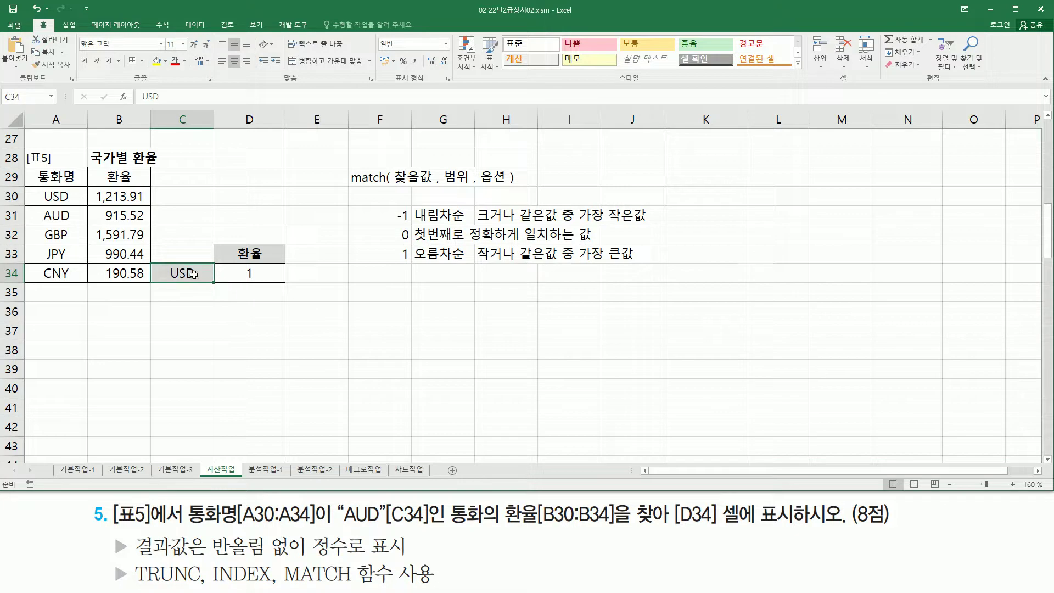
text(CNY)
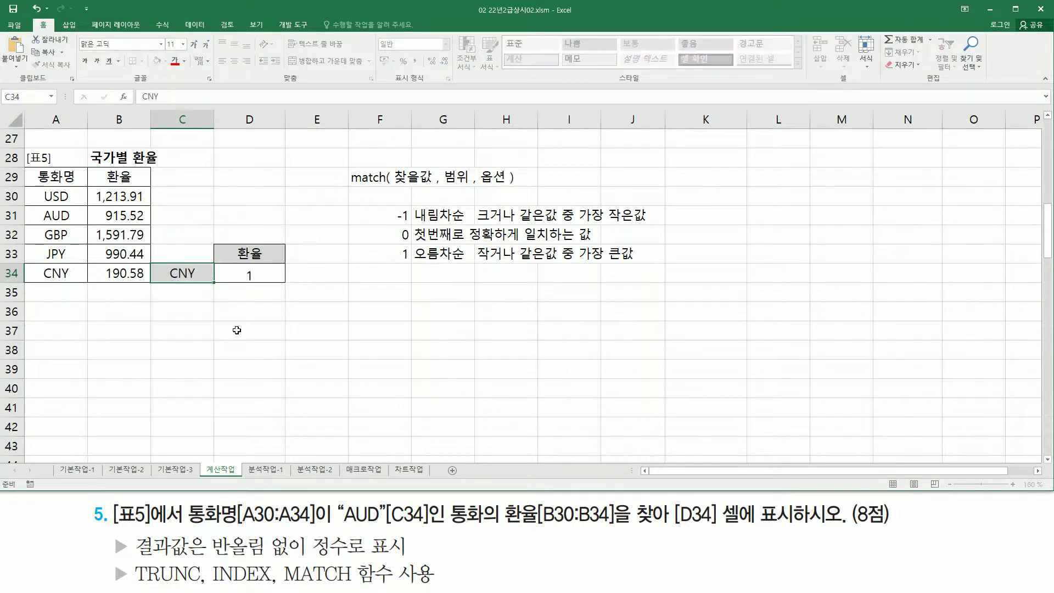
key(Return)
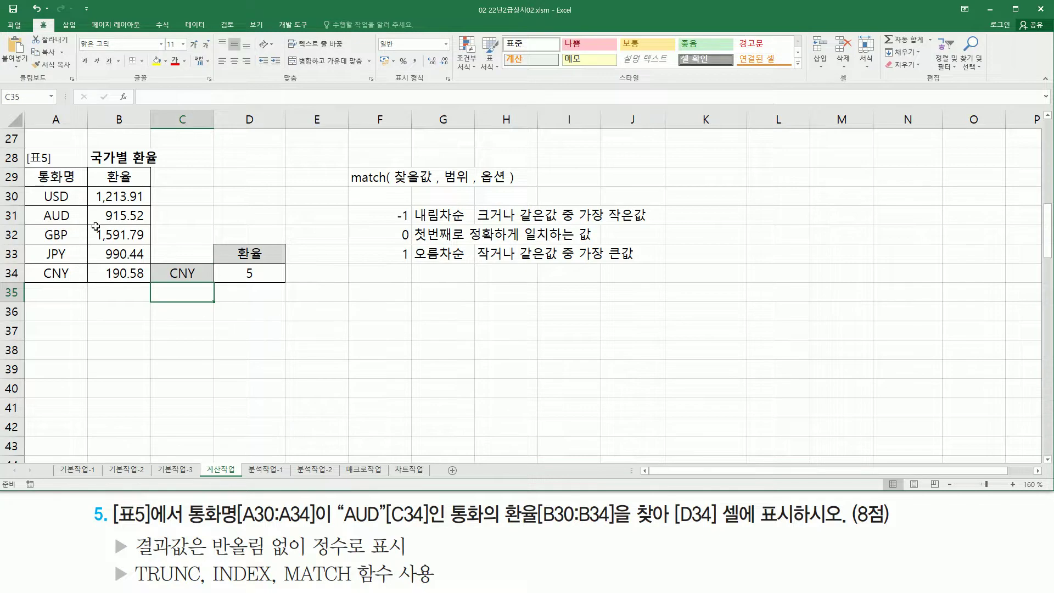
Trace how CNY's row position and the 환율 column intersect within A30:B34.
drag(163, 265, 196, 287)
mouse_move(31, 187)
mouse_down()
mouse_move(81, 284)
mouse_move(39, 273)
mouse_up()
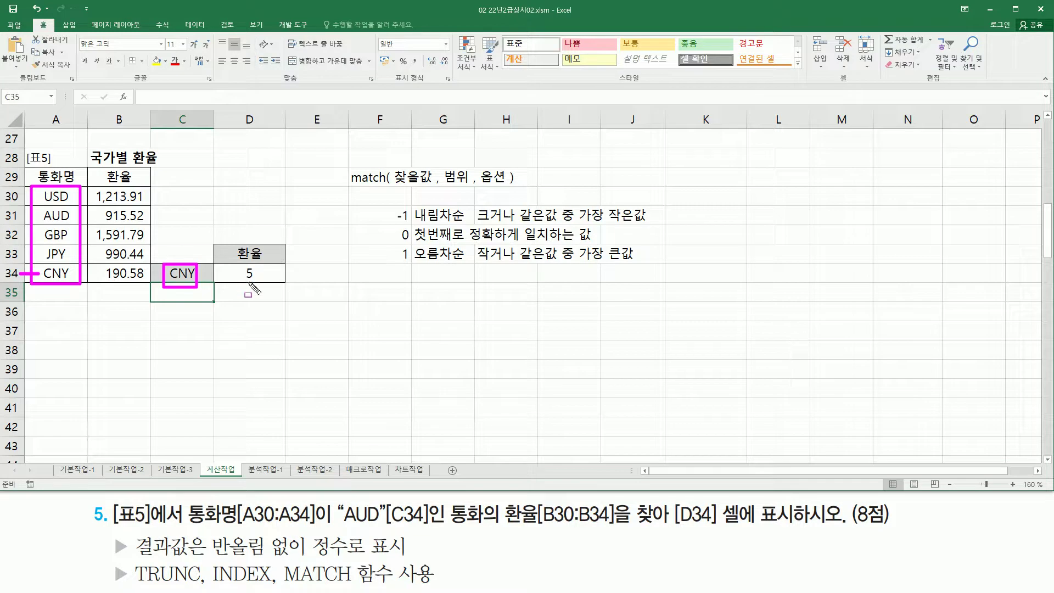
key(e)
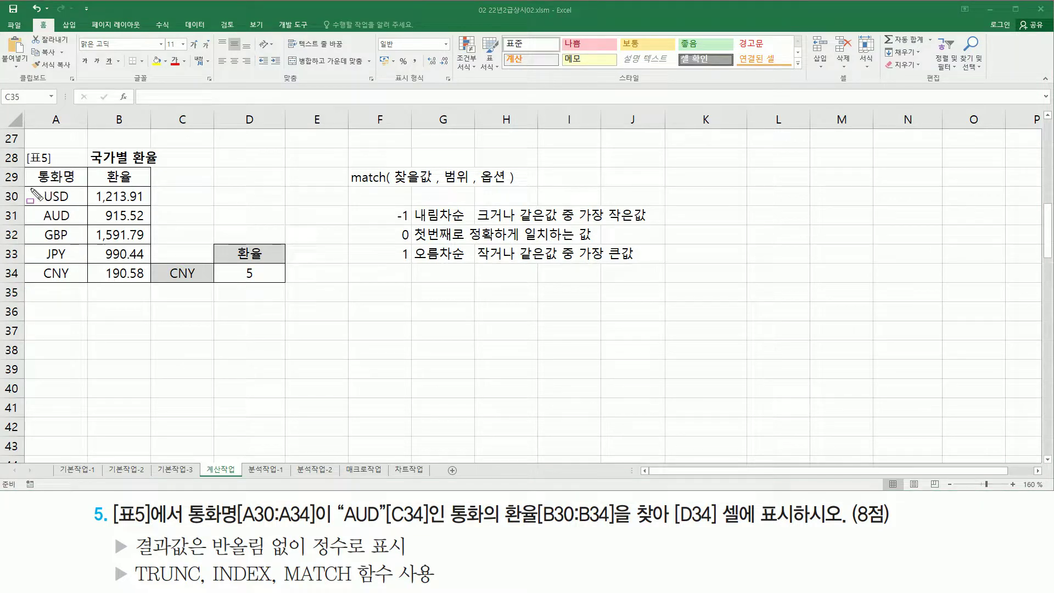
mouse_move(31, 190)
mouse_down()
mouse_move(77, 274)
mouse_move(195, 281)
mouse_up()
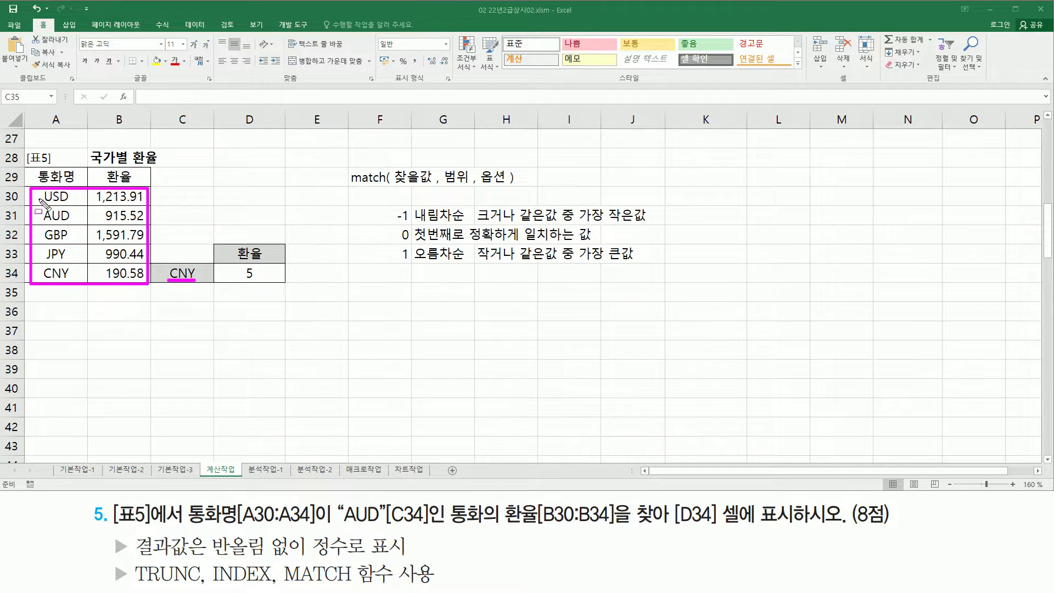
drag(12, 273, 97, 272)
drag(119, 171, 119, 275)
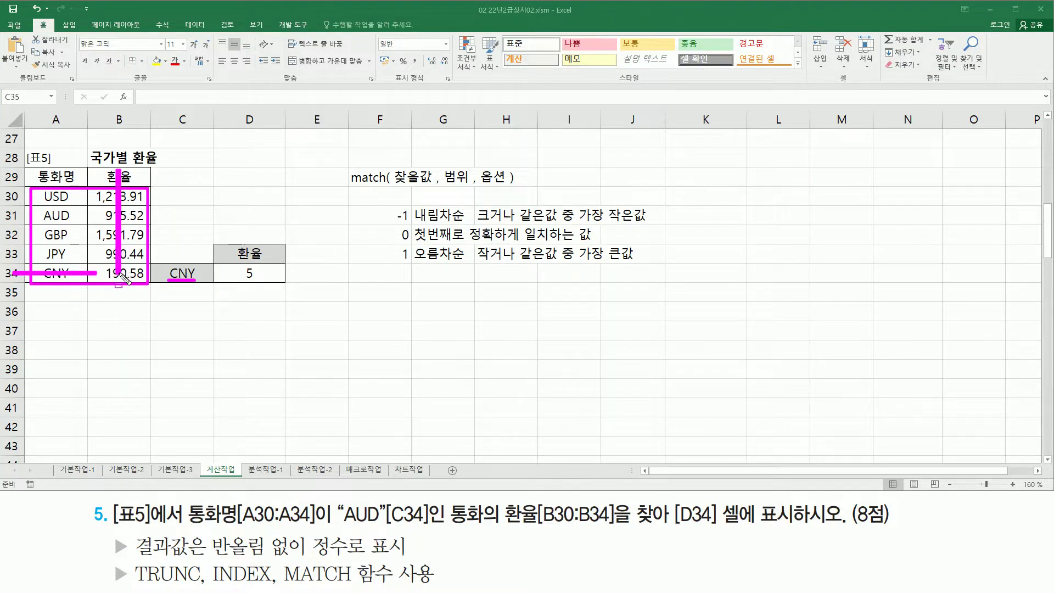
Test the MATCH formula with GBP as the lookup currency in C34.
key(Escape)
text(GB)
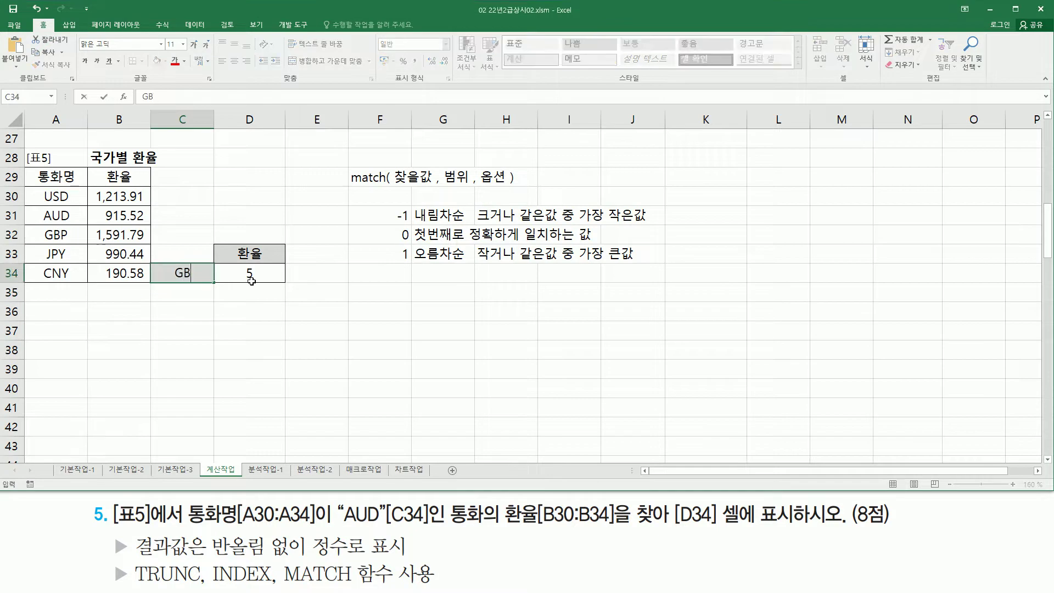
text(P)
key(Return)
Trace the intersection of GBP's row and the 환율 column within A30:B34.
mouse_move(36, 185)
mouse_down()
mouse_move(76, 279)
mouse_move(149, 280)
mouse_up()
drag(17, 232, 118, 232)
mouse_move(118, 163)
mouse_down()
mouse_move(118, 244)
mouse_move(148, 245)
mouse_up()
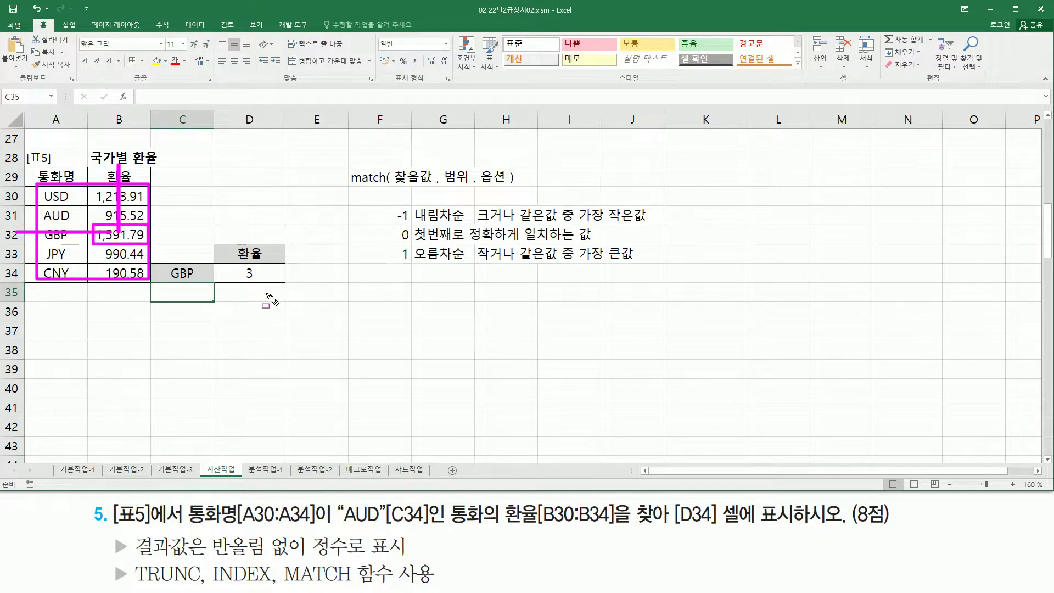
Restore AUD as the lookup currency in C34.
key(Escape)
click(187, 275)
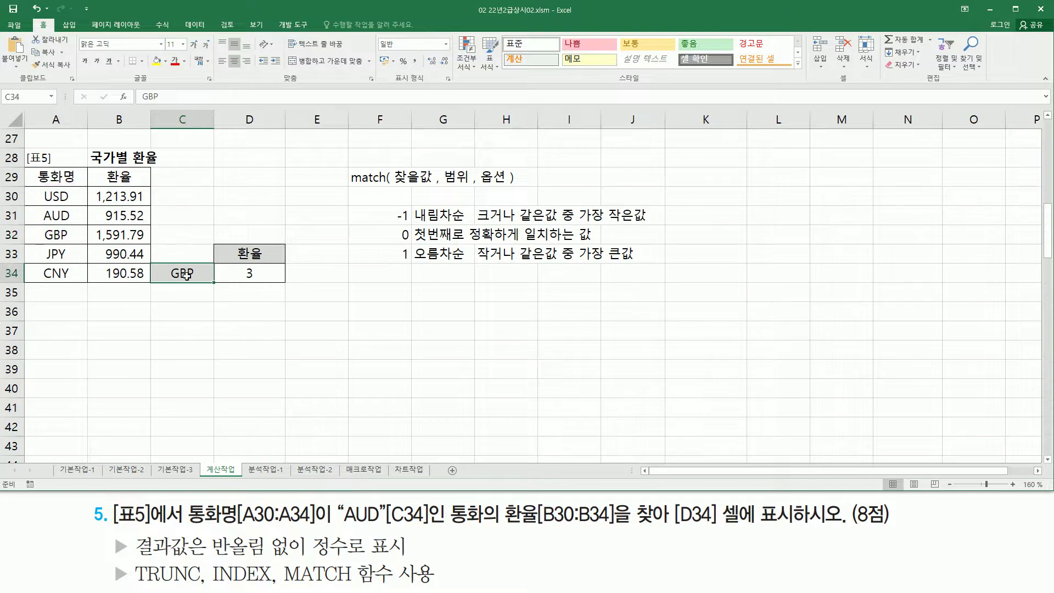
text(A)
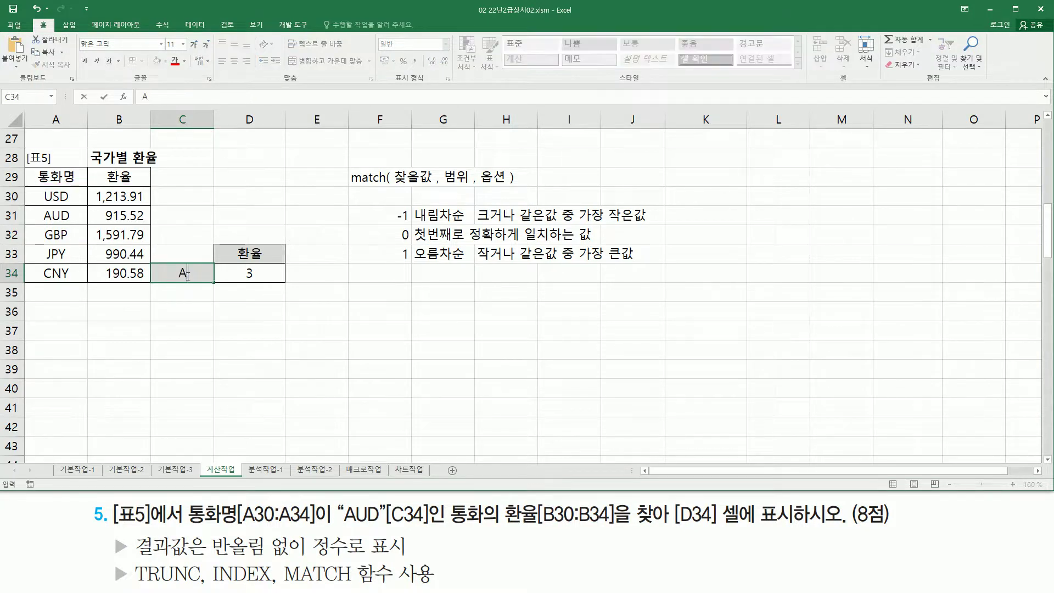
text(UD)
key(Return)
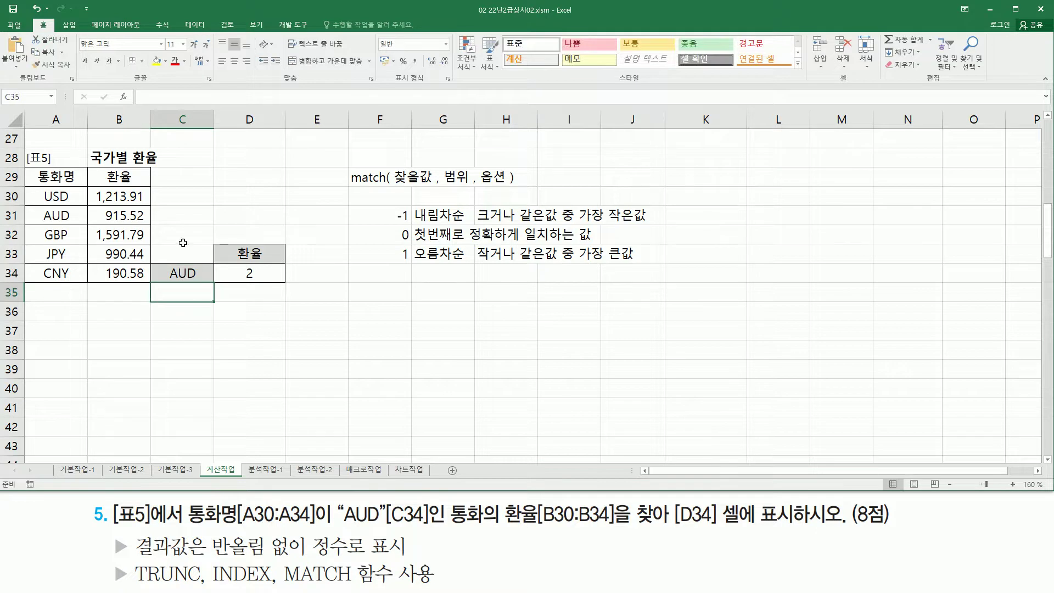
Note the INDEX syntax "index( 범위 , 행, 열 )" in F35.
click(397, 292)
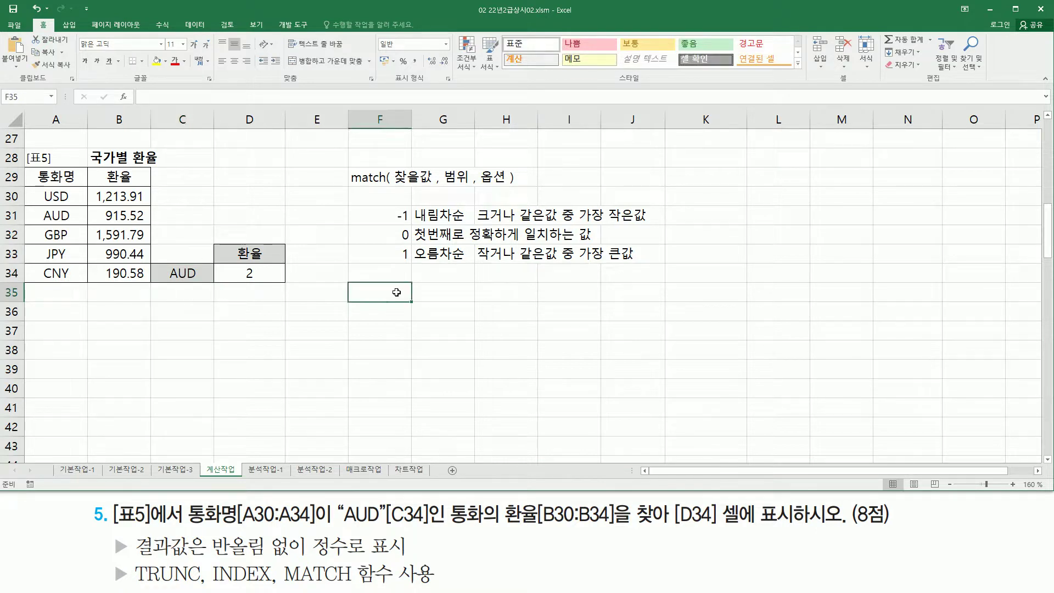
text(IN)
key(BackSpace)
key(BackSpace)
text(ind)
text(ex( 범위 ,)
text( 행,)
text( 열 ))
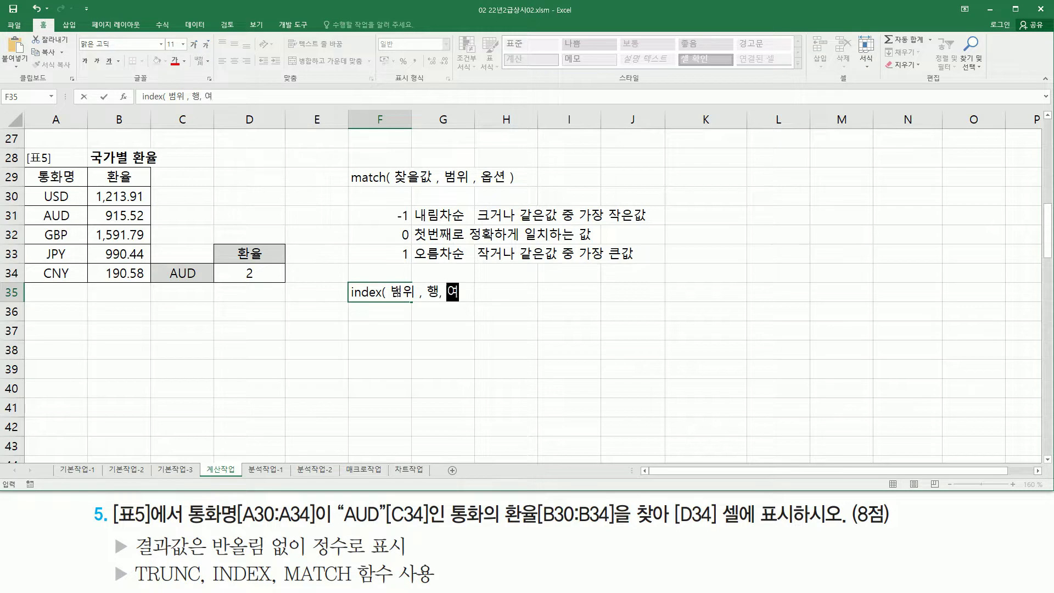
key(Return)
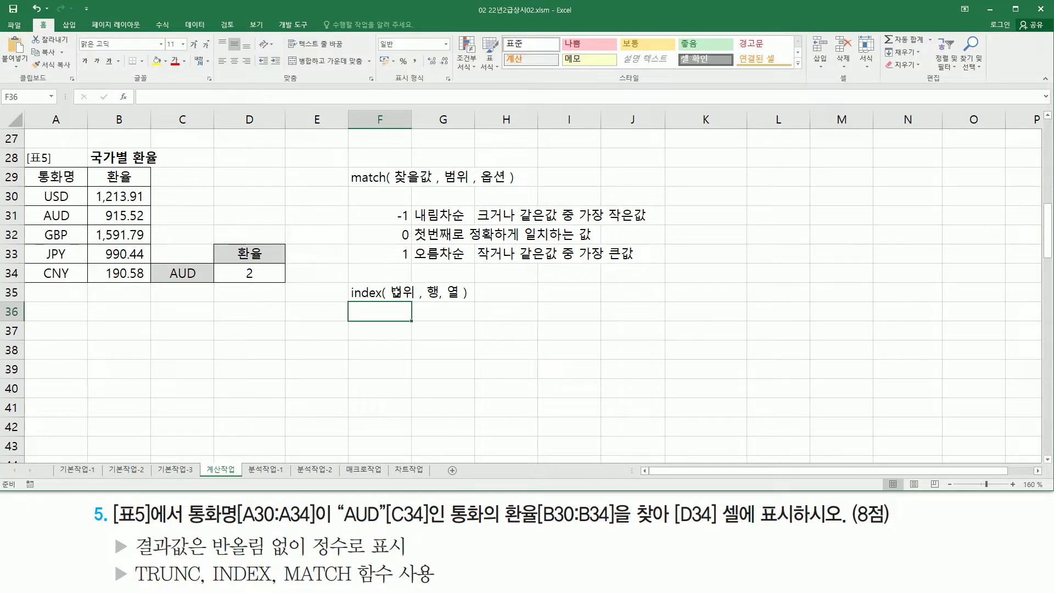
Cut the MATCH expression out of D34's formula, keeping the equals sign, for reuse as the INDEX row argument.
mouse_move(391, 302)
mouse_down()
mouse_move(458, 293)
mouse_move(461, 305)
mouse_up()
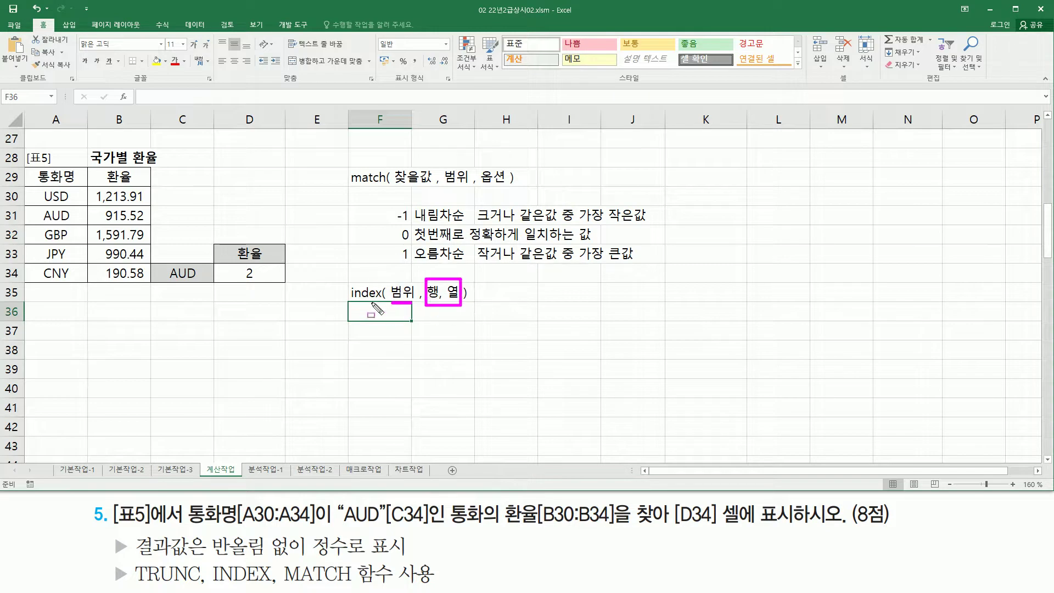
drag(230, 269, 253, 278)
key(Escape)
click(218, 269)
double_click(218, 268)
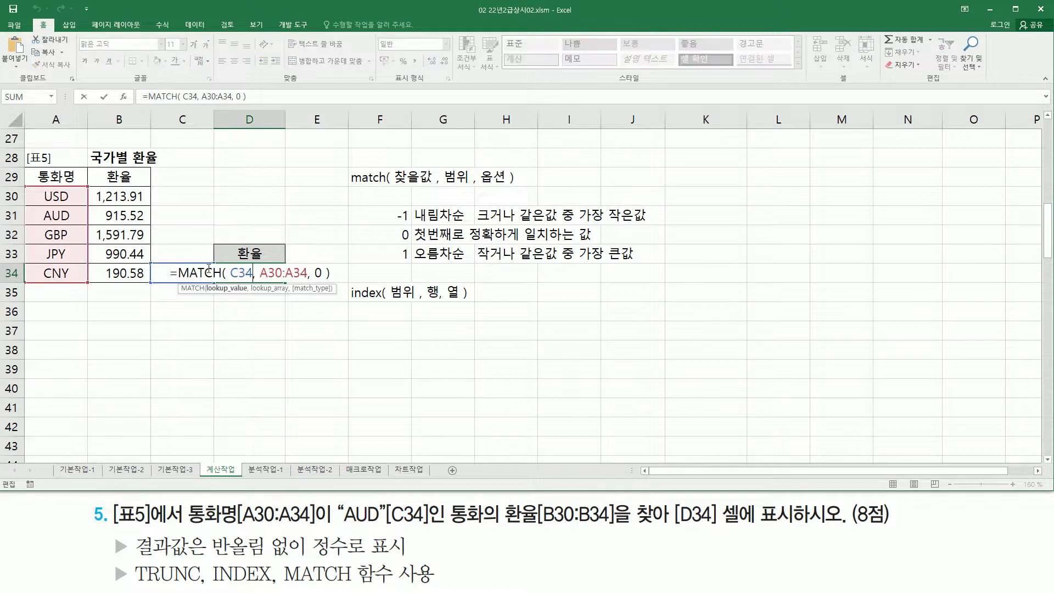
drag(184, 275, 414, 279)
key(ctrl+x)
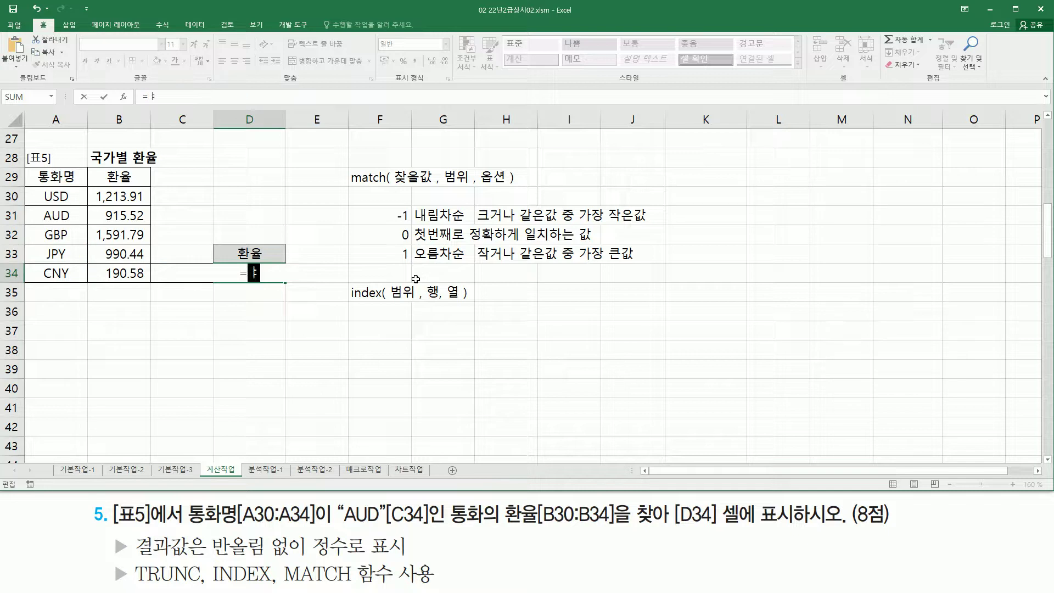
Build =INDEX( A30:B34 , MATCH( C34, A30:A34, 0 ) , 2) in D34, reusing the cut MATCH expression as the row argument.
text(index)
key(Tab)
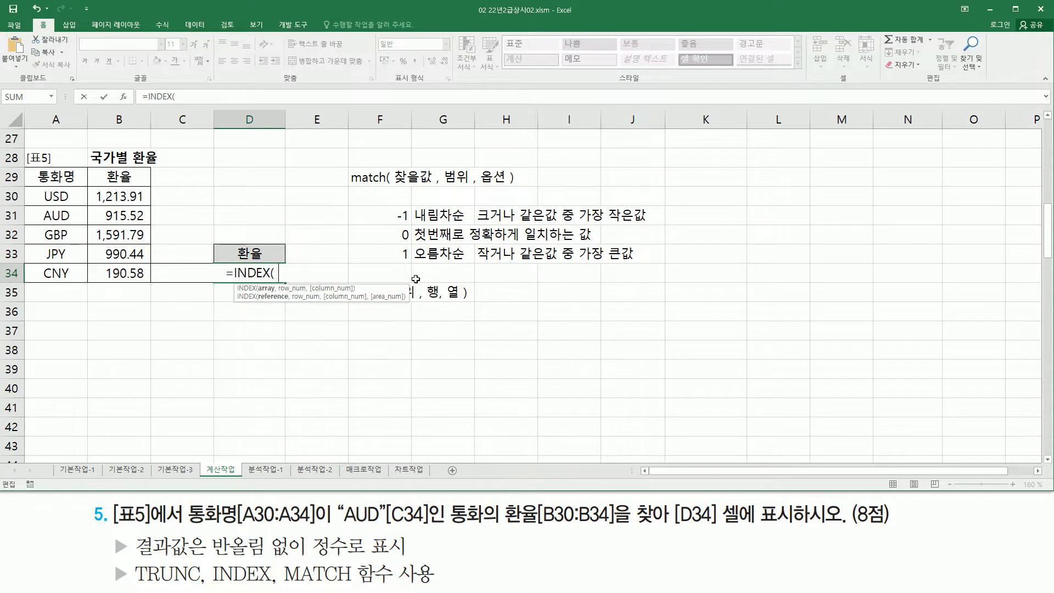
drag(67, 196, 128, 274)
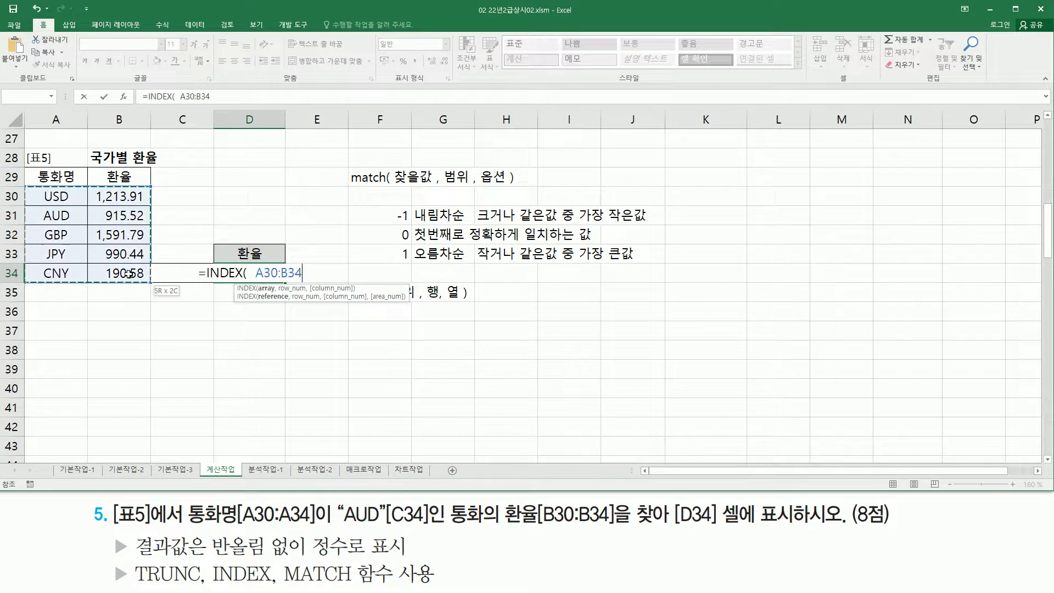
text(, )
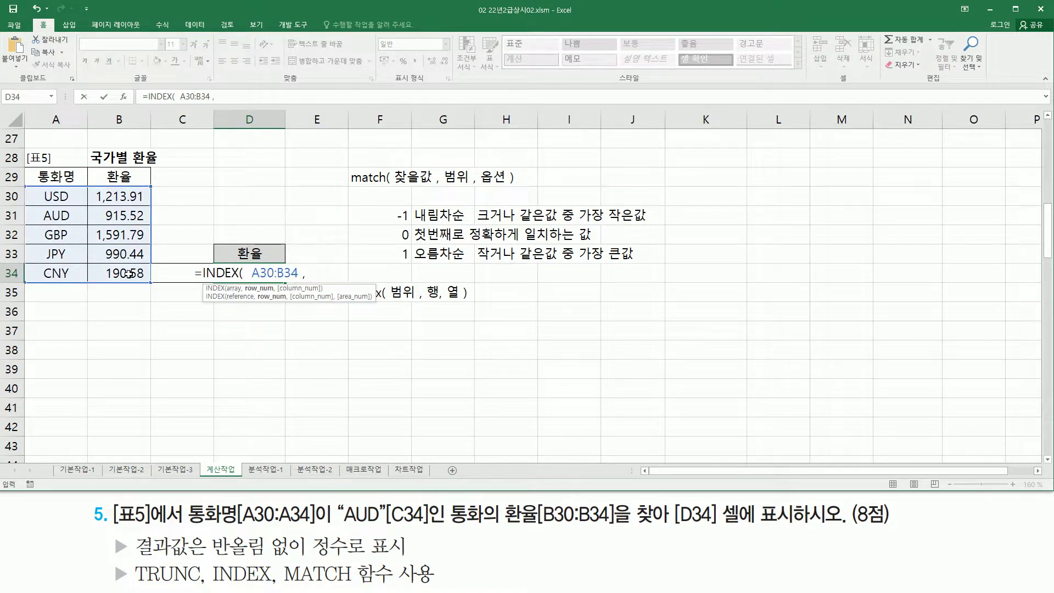
text(MATCH( C34, A30:A34, 0 ))
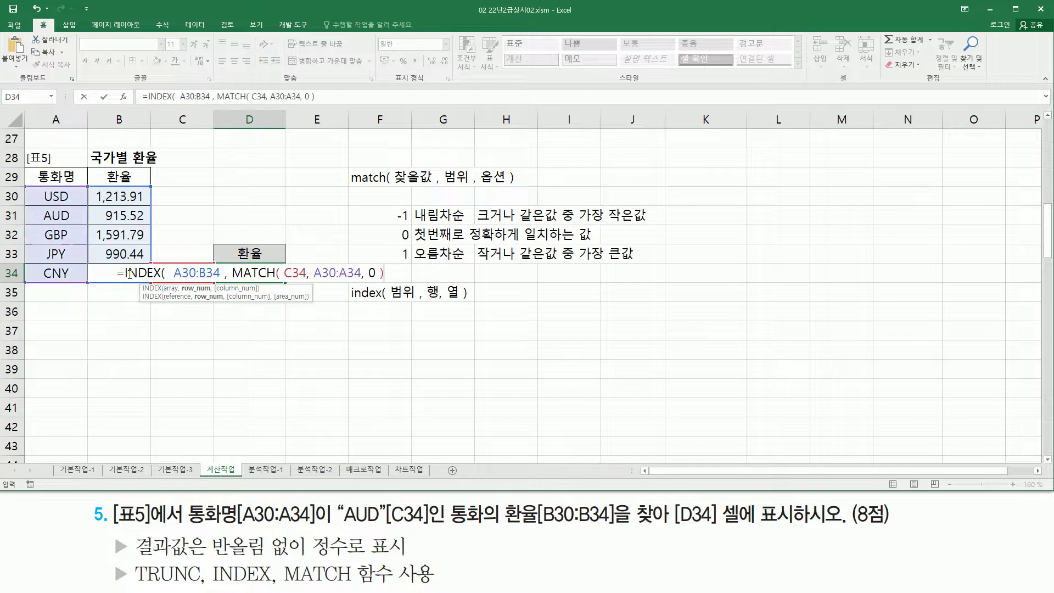
text( , 2)
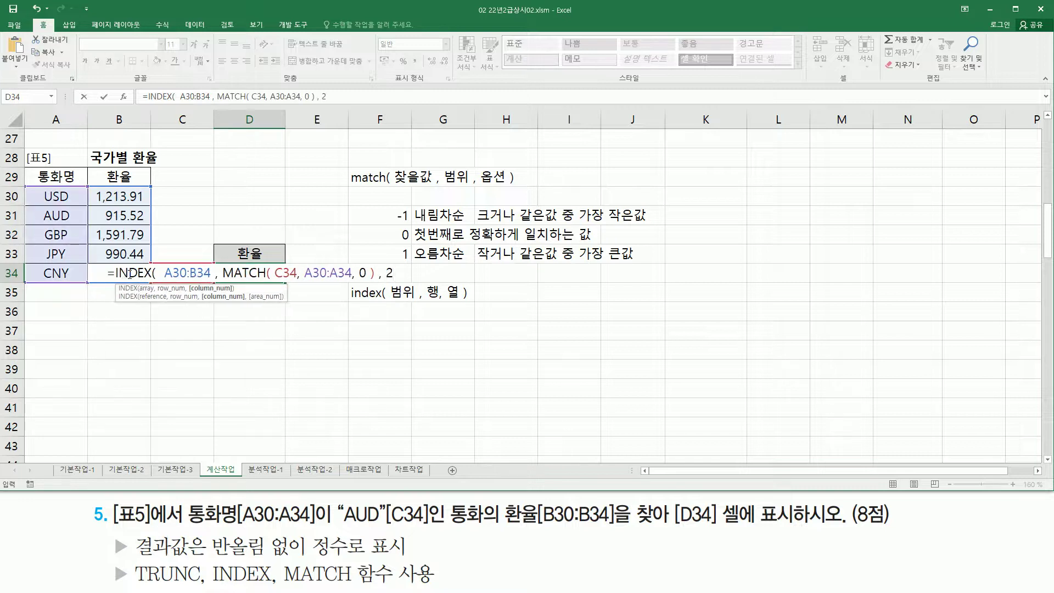
text())
Check the INDEX formula's range, MATCH row argument and column 2 against the table, and commit it in D34.
mouse_move(219, 278)
mouse_down()
mouse_move(372, 280)
mouse_move(373, 269)
mouse_up()
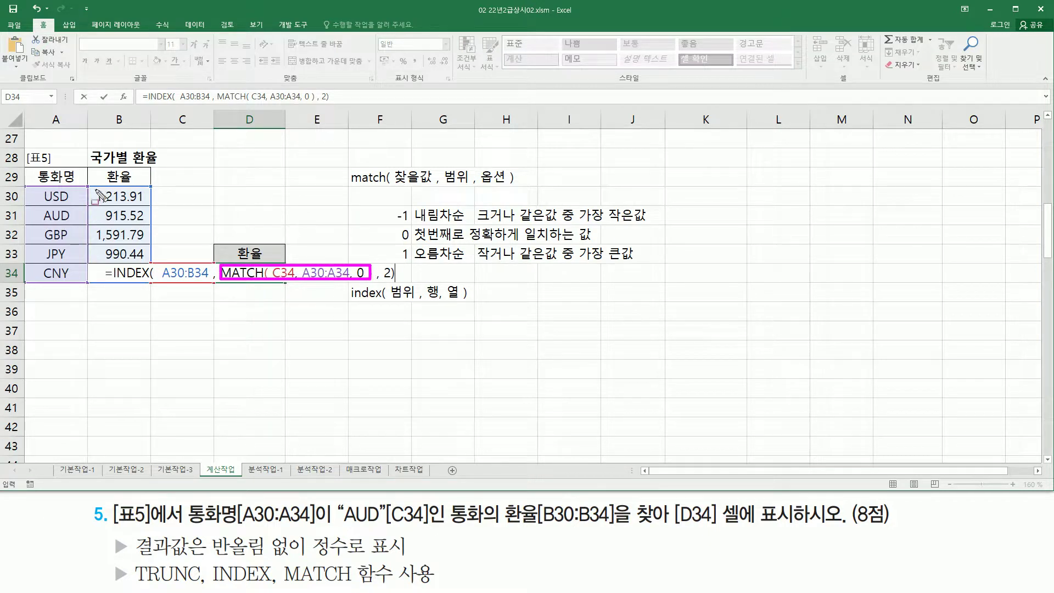
drag(27, 187, 150, 286)
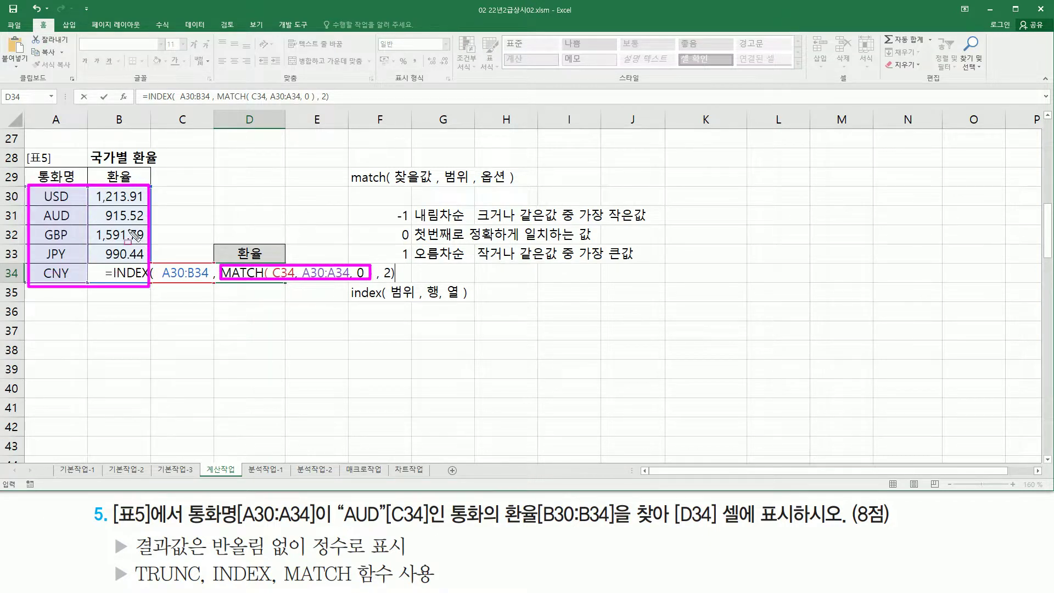
drag(118, 162, 121, 284)
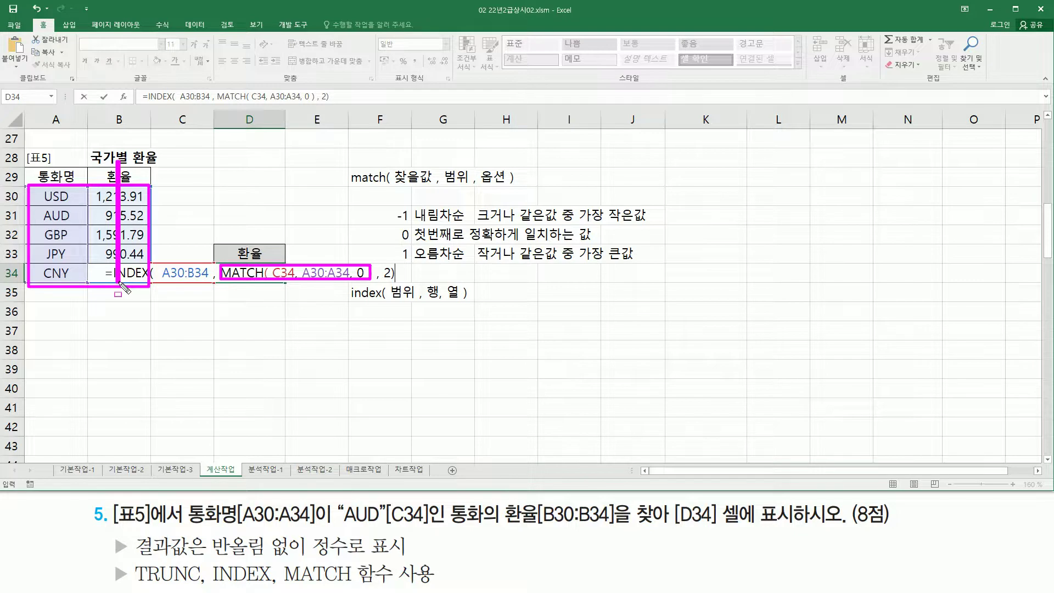
drag(381, 261, 395, 286)
key(Escape)
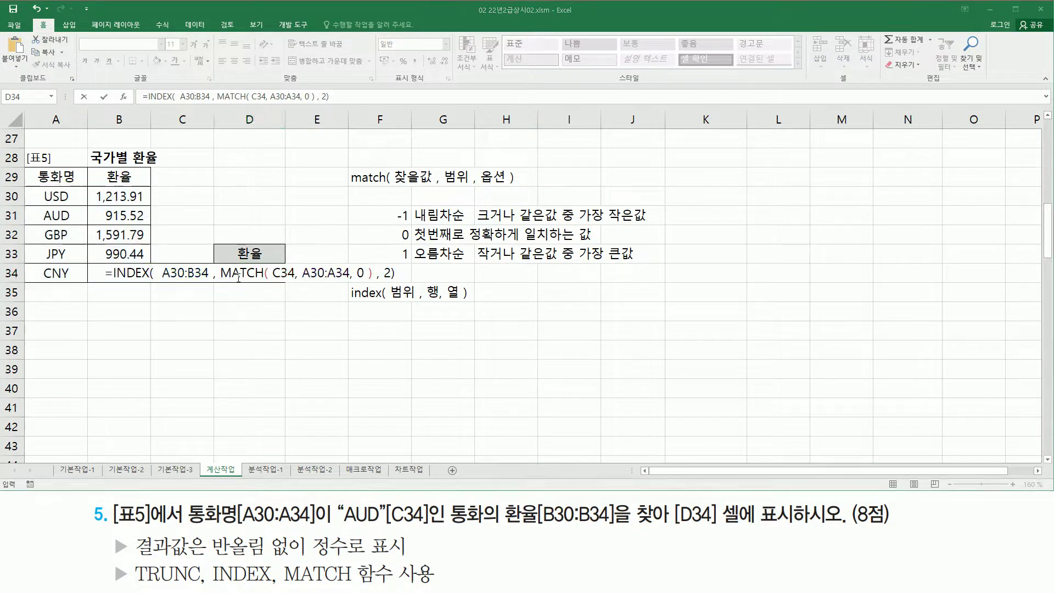
click(263, 272)
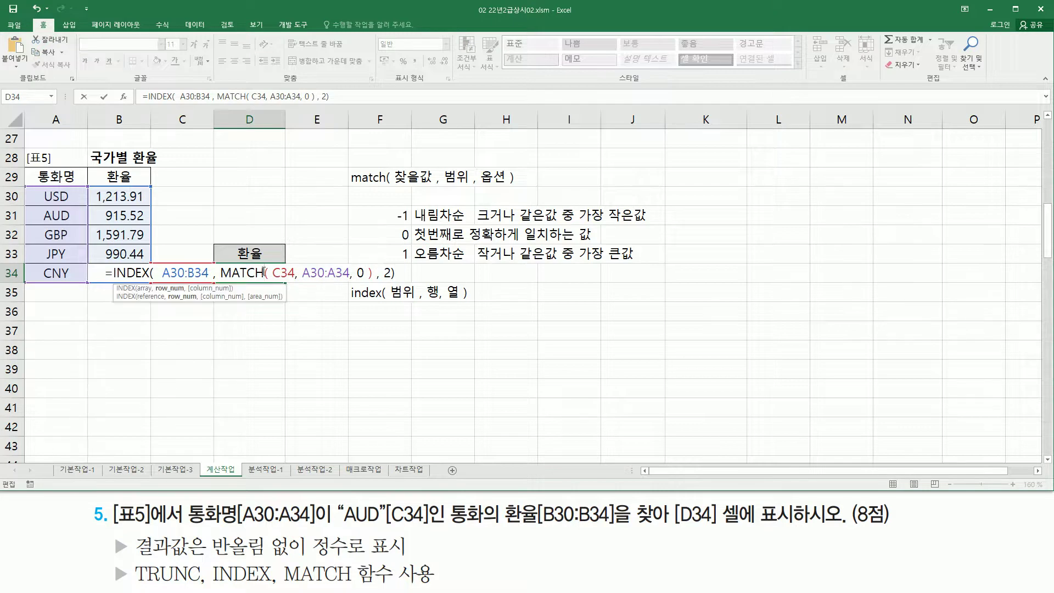
key(Return)
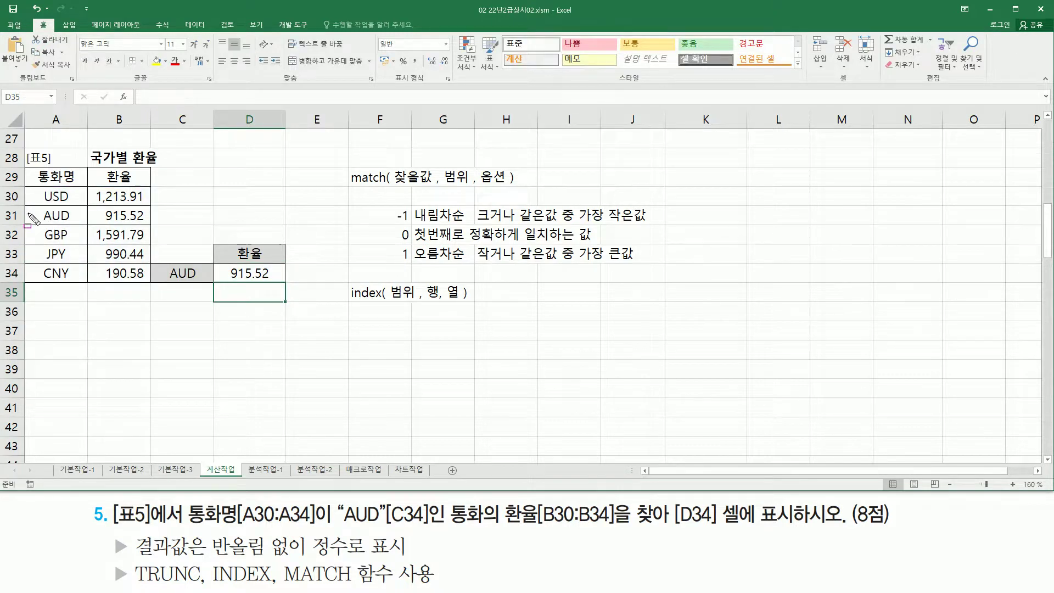
Compare D34's result with AUD's 환율 in the table and reread the requirement for an integer without rounding.
mouse_move(35, 206)
mouse_down()
mouse_move(78, 222)
mouse_move(148, 222)
mouse_up()
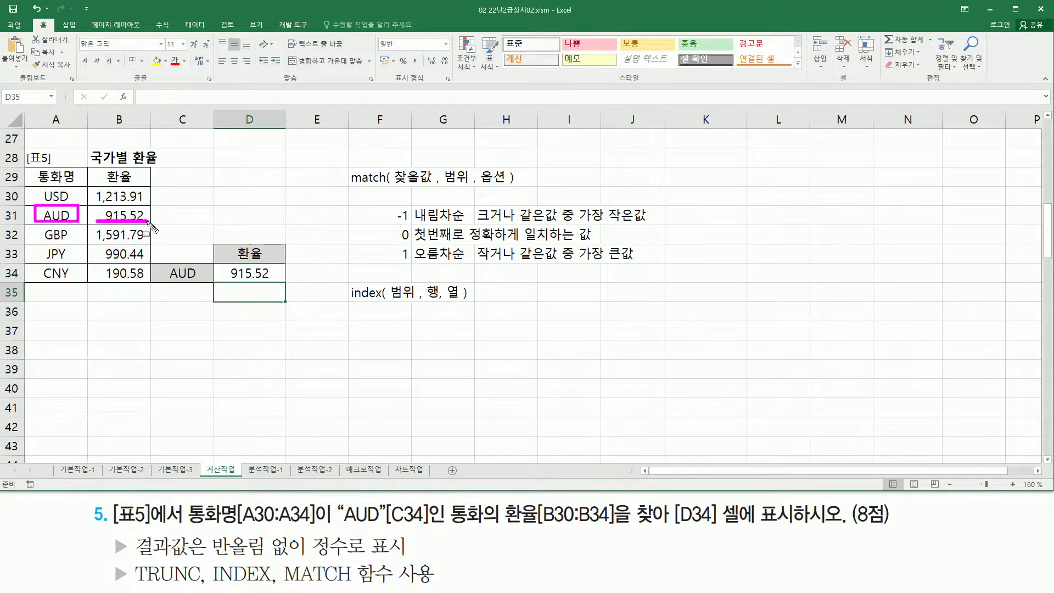
drag(223, 266, 287, 284)
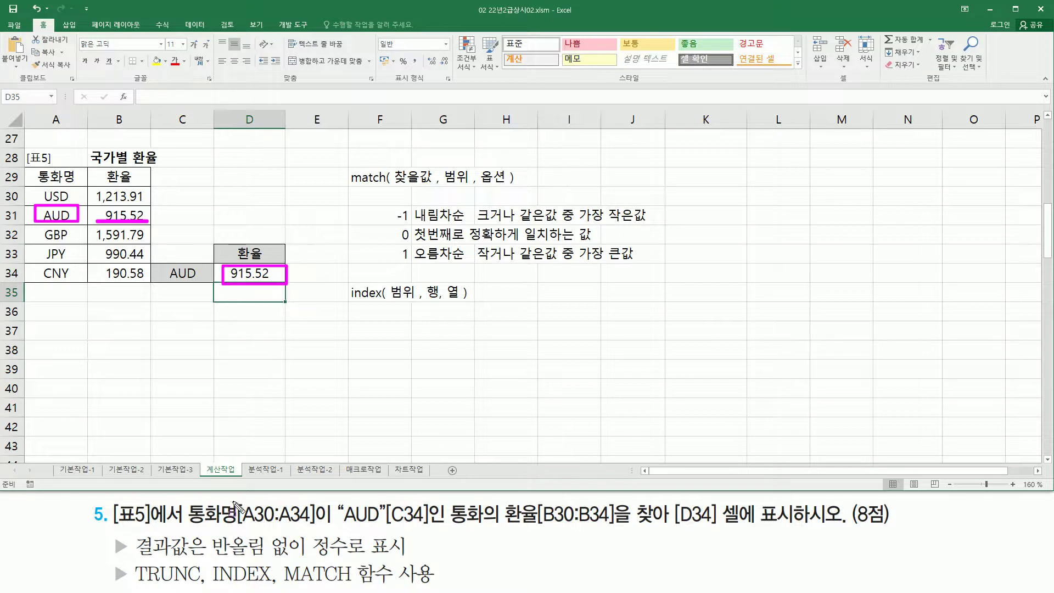
drag(133, 561, 411, 560)
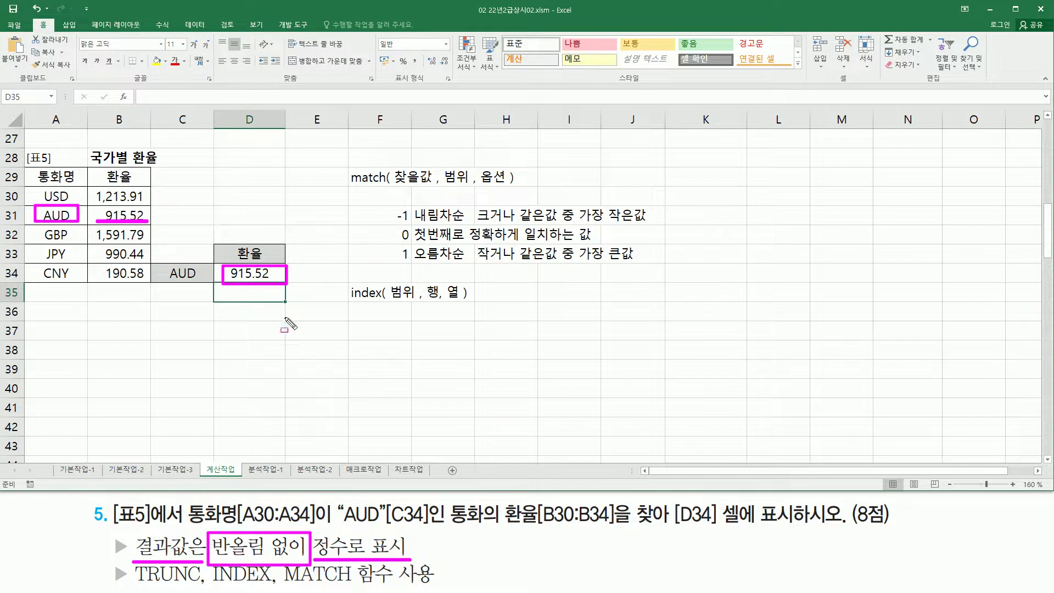
Wrap D34's INDEX/MATCH formula in TRUNC with 0 as the number of digits.
drag(134, 589, 209, 588)
key(Escape)
click(250, 276)
double_click(250, 276)
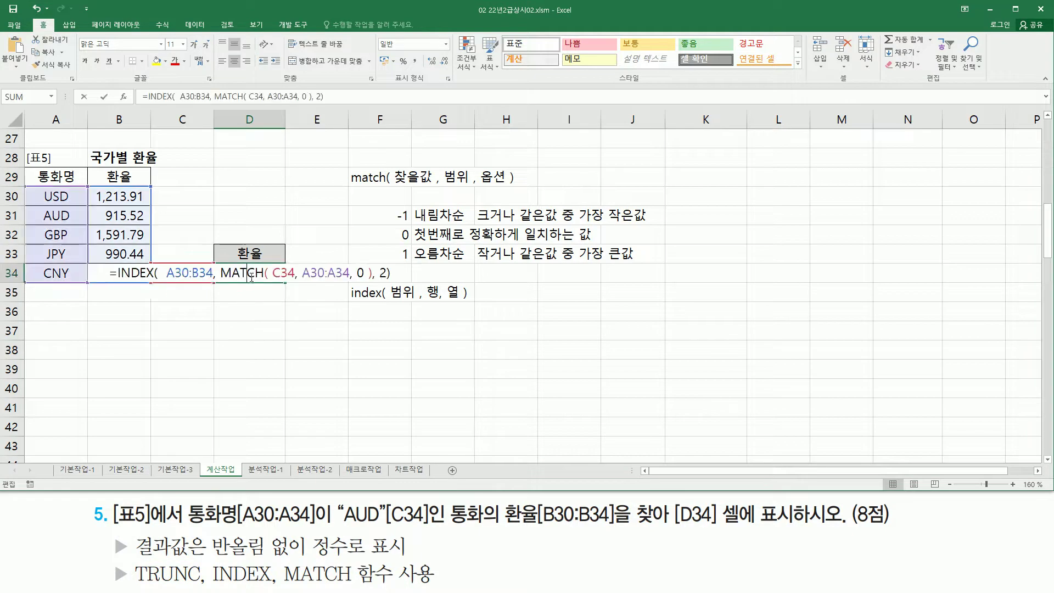
click(117, 274)
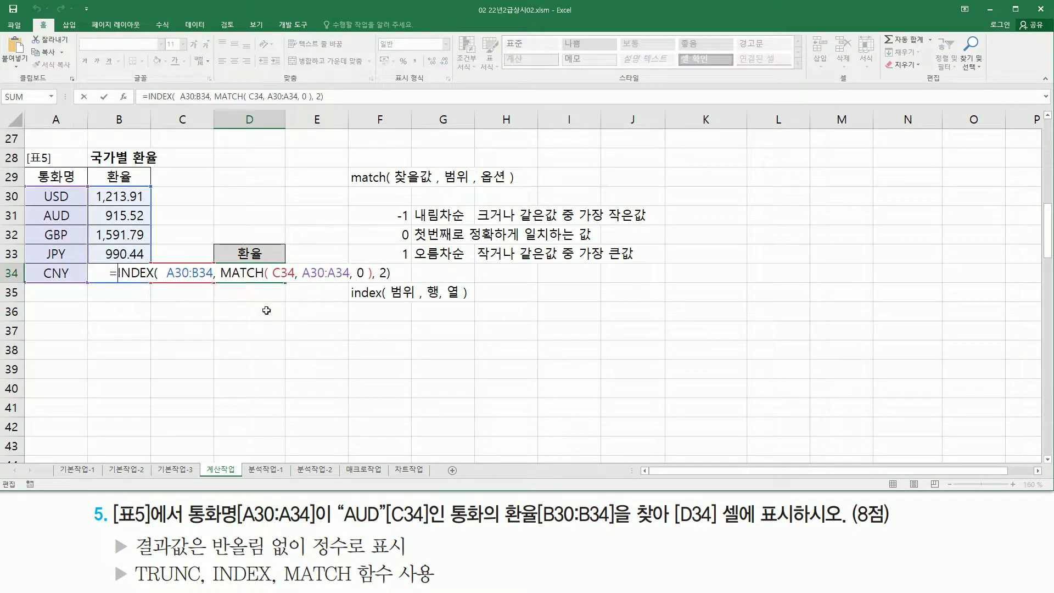
text(t)
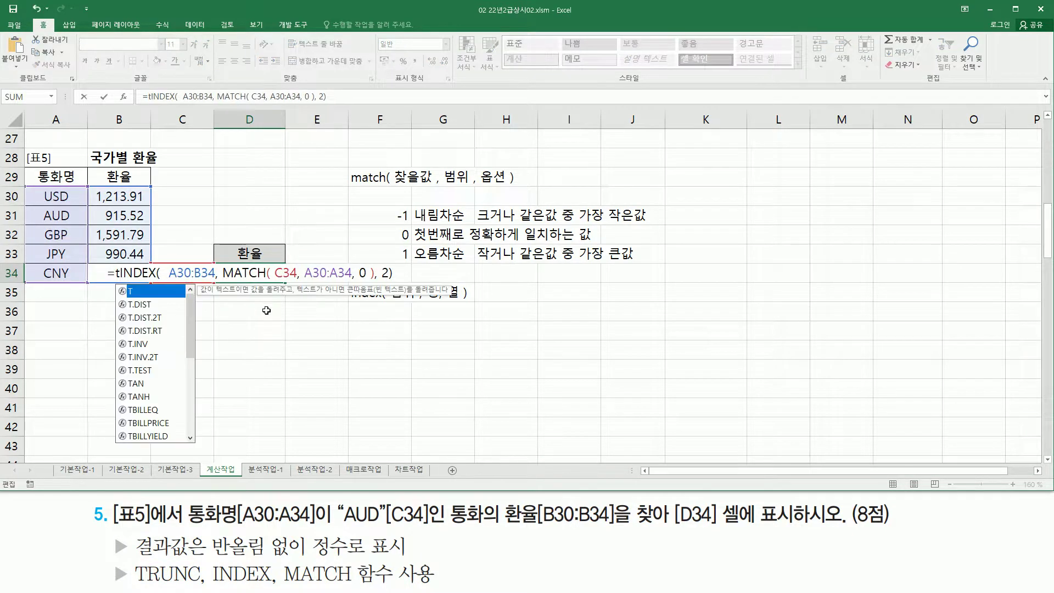
text(runc)
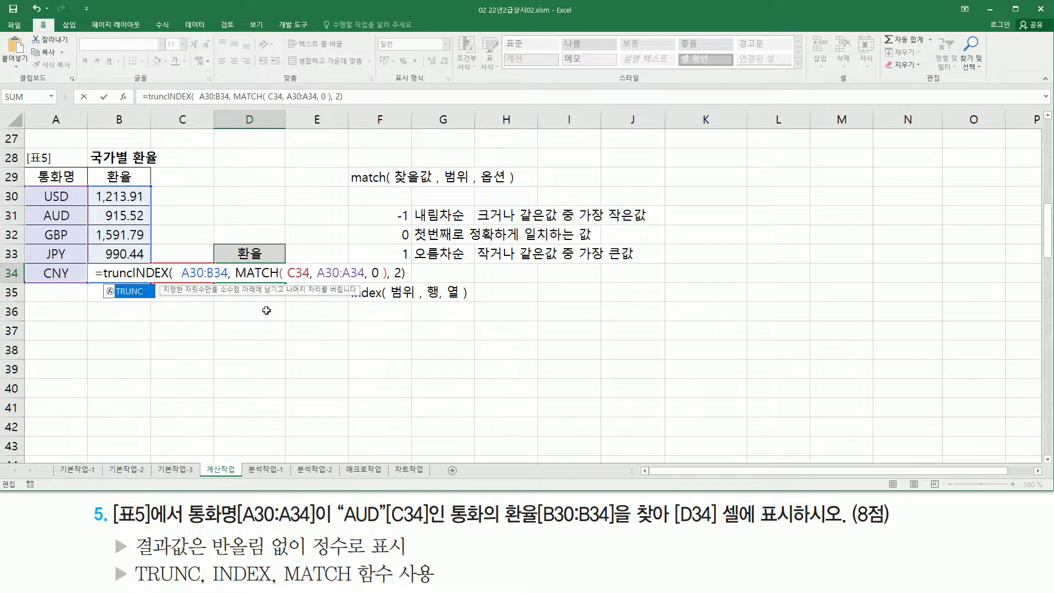
text(()
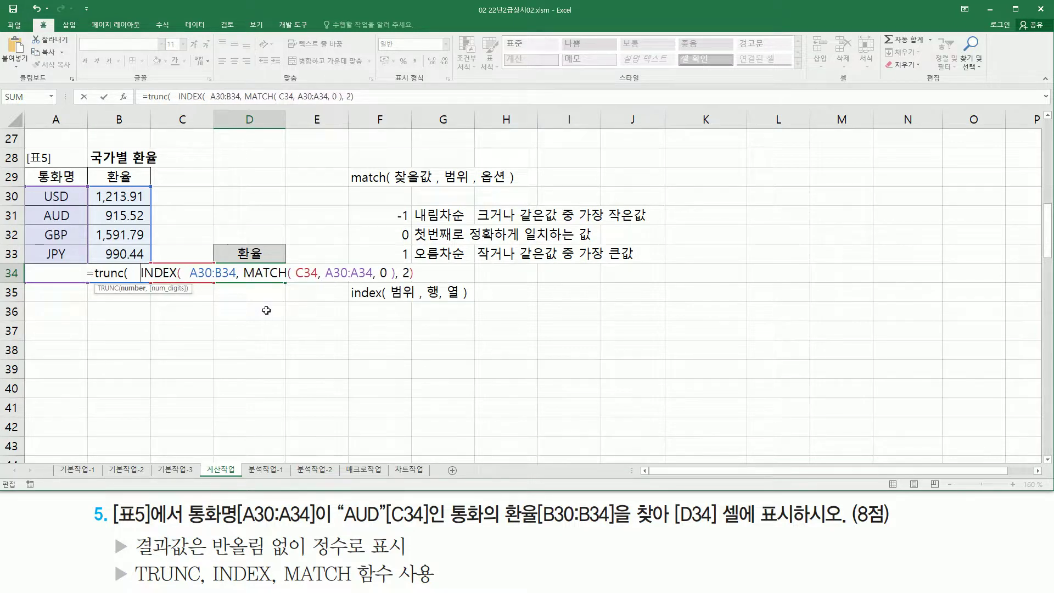
key(shift+End)
key(End)
text(, )
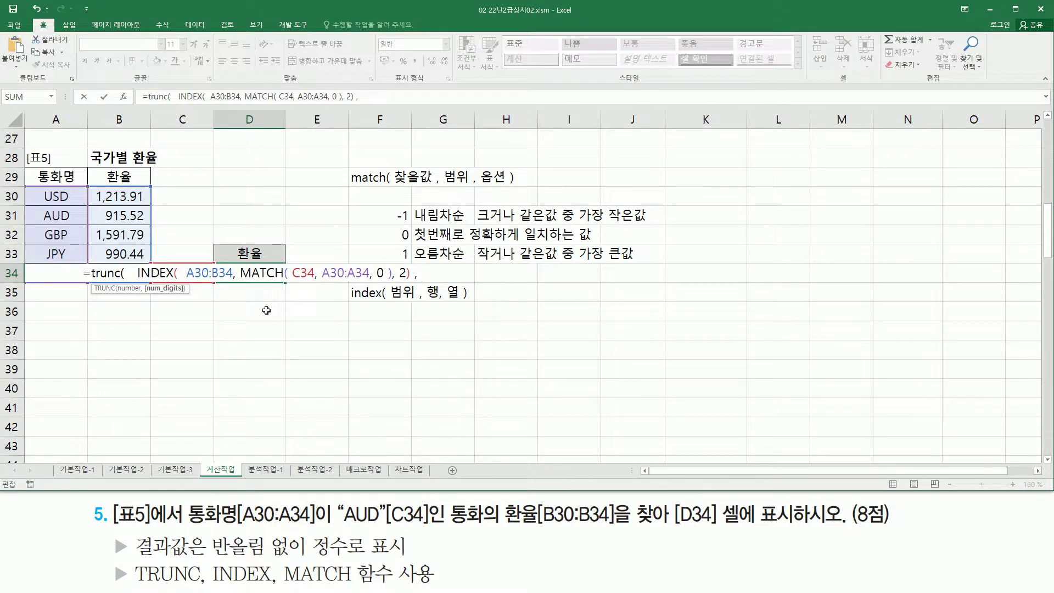
text(0)
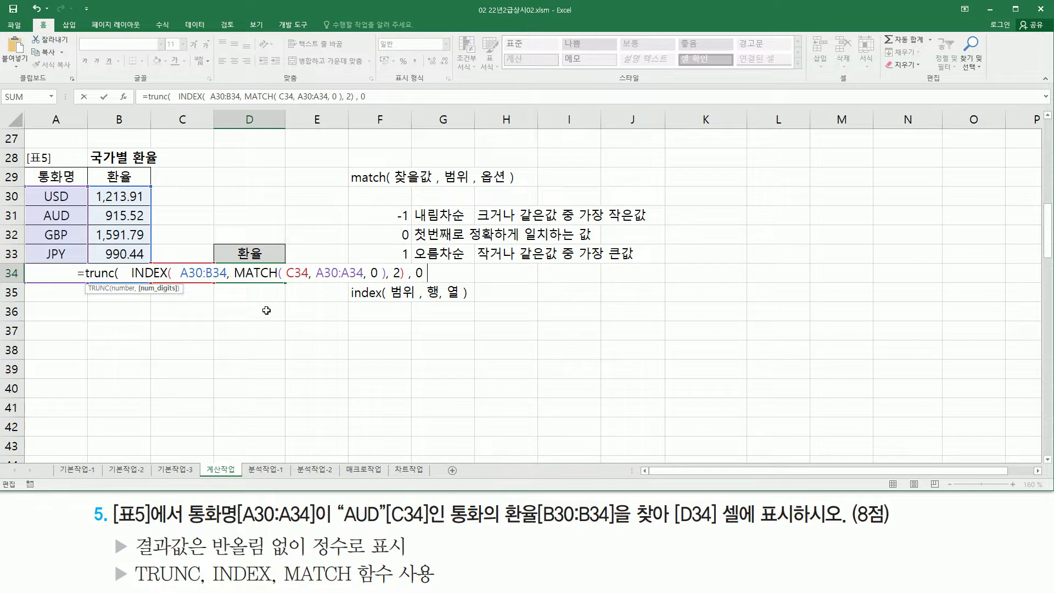
text( ))
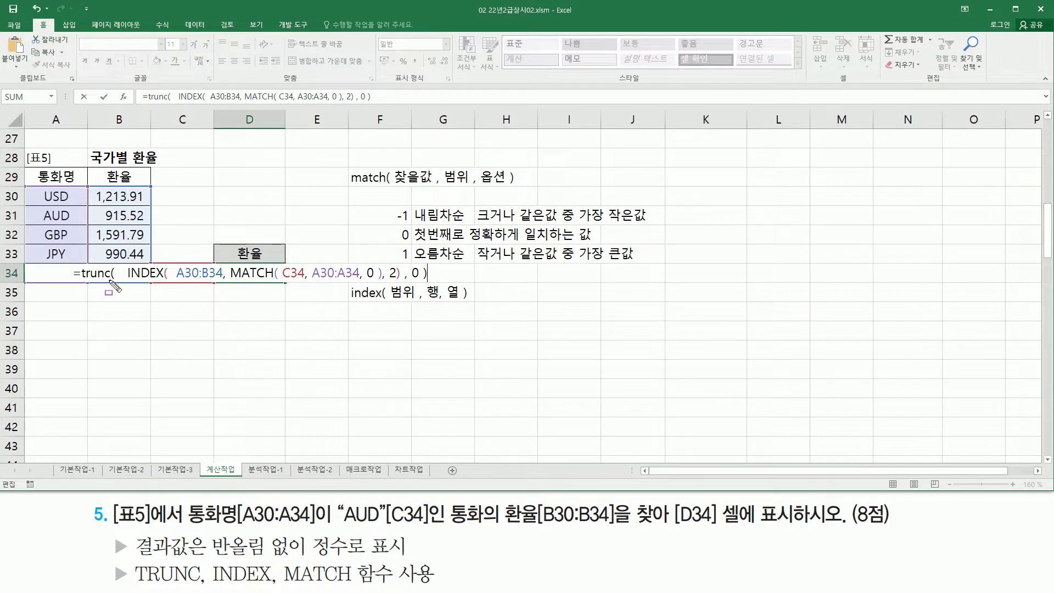
Check TRUNC's INDEX argument and 0 digits against the integer requirement, and commit the formula in D34.
mouse_move(122, 262)
mouse_down()
mouse_move(272, 281)
mouse_move(423, 283)
mouse_up()
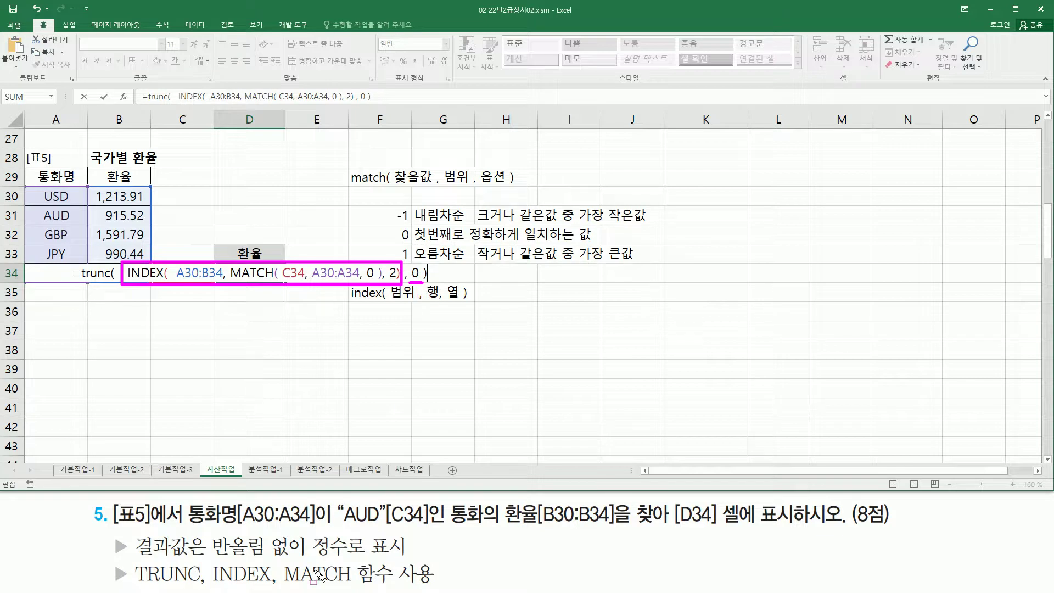
drag(314, 559, 414, 558)
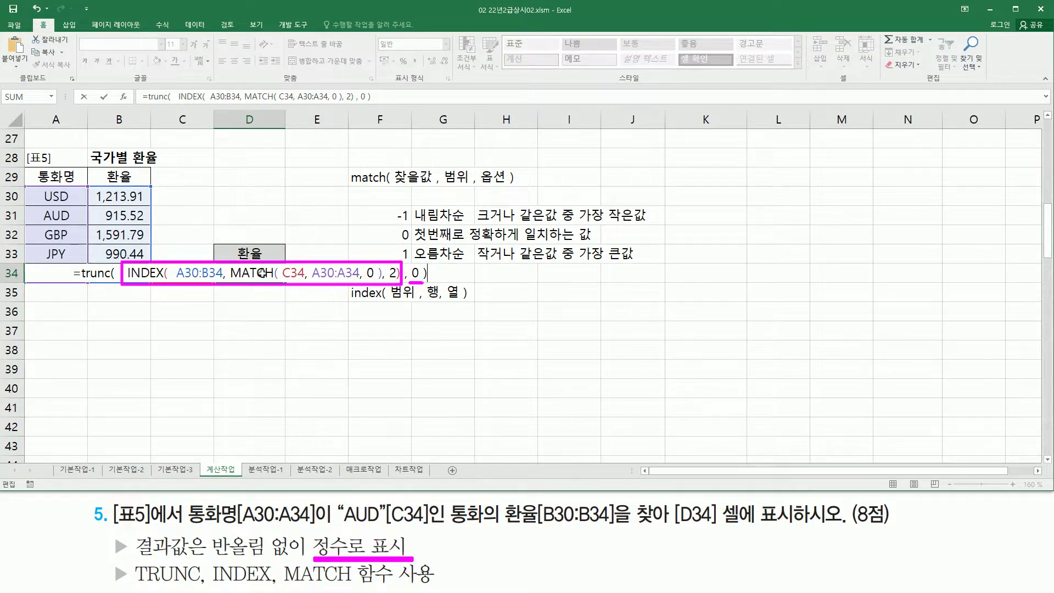
key(Escape)
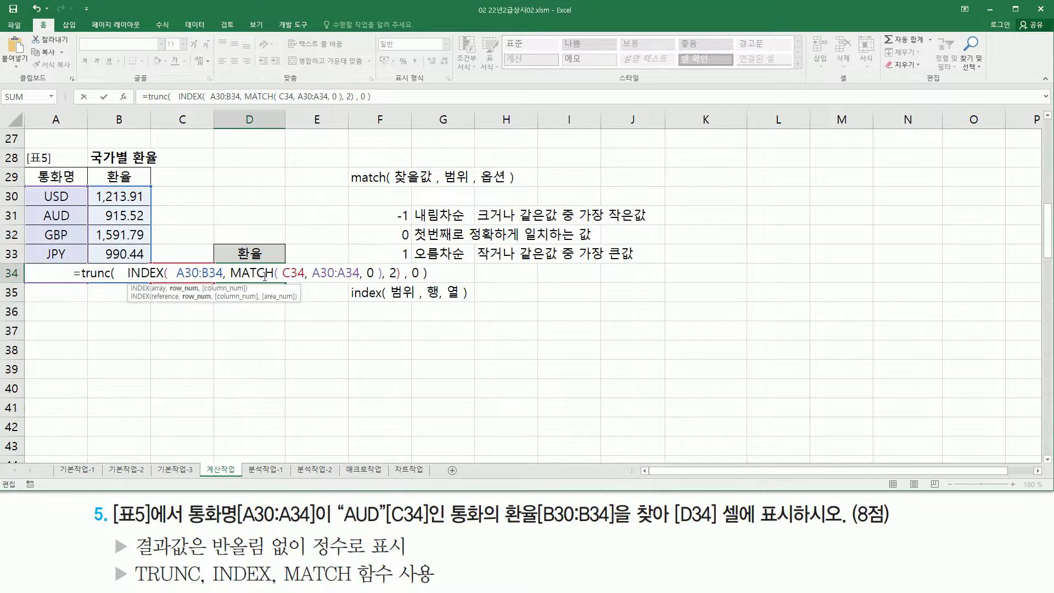
key(Return)
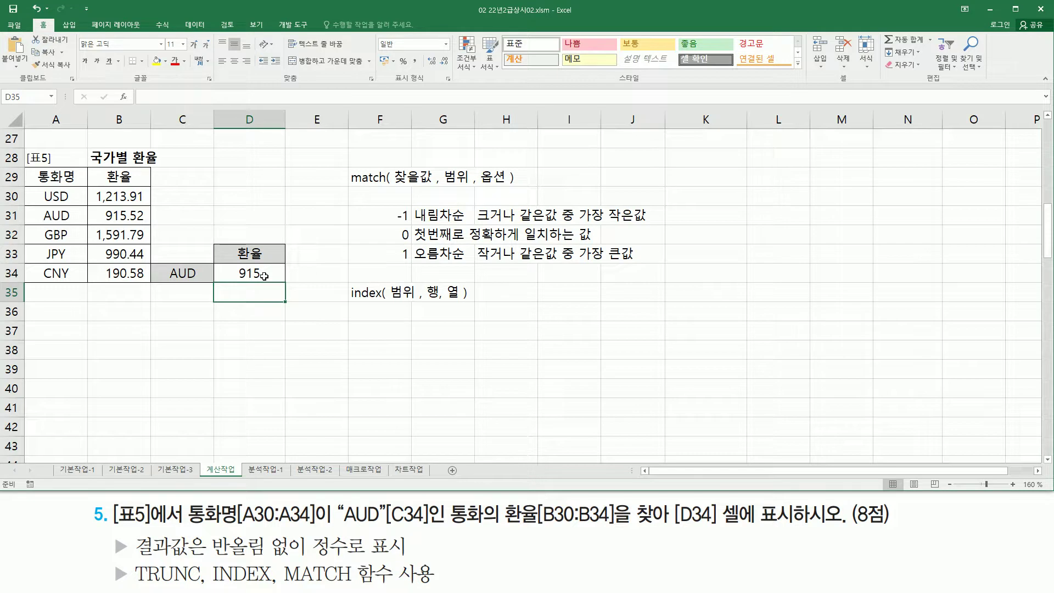
Remove the optional 0 digits argument from D34's TRUNC formula and commit it.
double_click(264, 273)
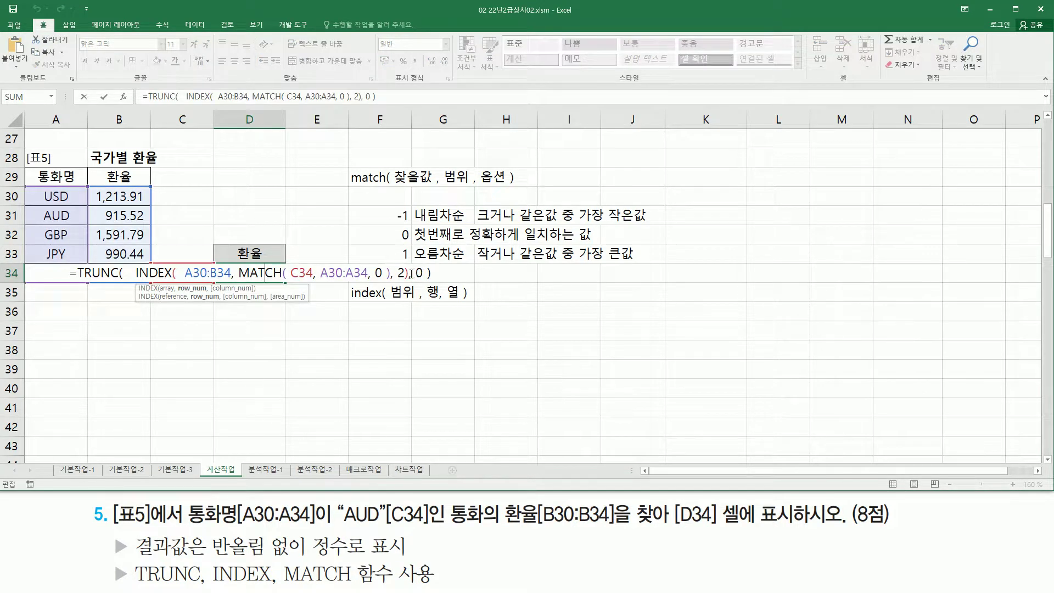
double_click(419, 273)
key(BackSpace)
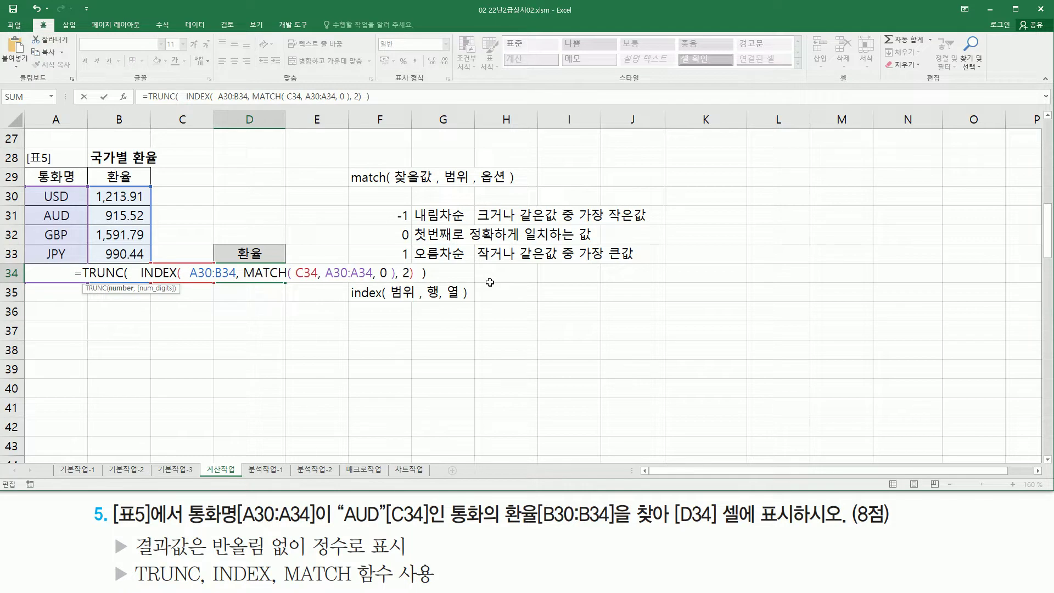
key(Return)
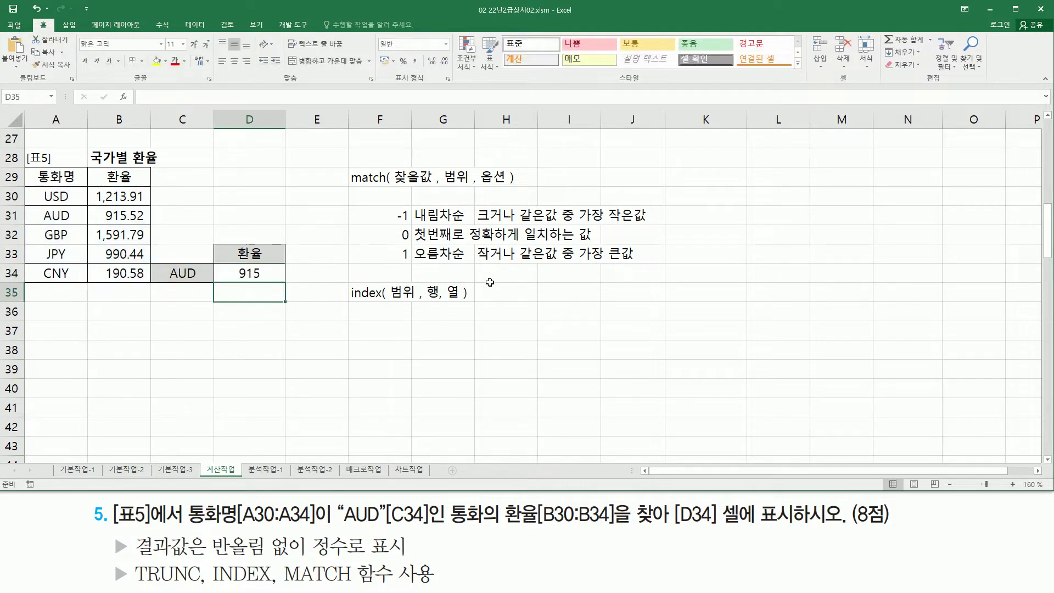
Review D34's TRUNC formula without its digits argument against the requirement to display an integer.
click(277, 275)
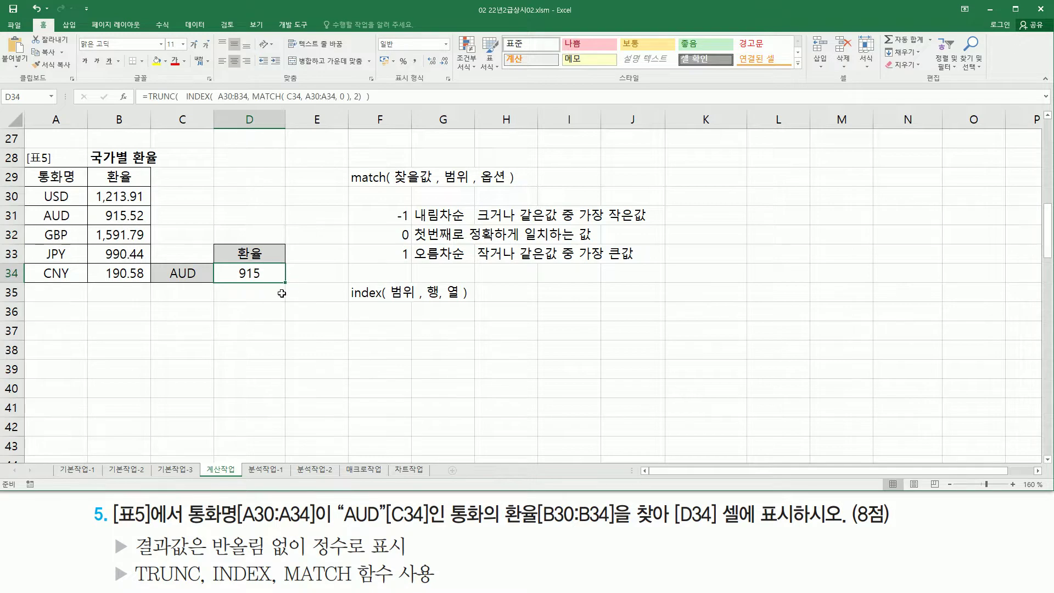
double_click(283, 273)
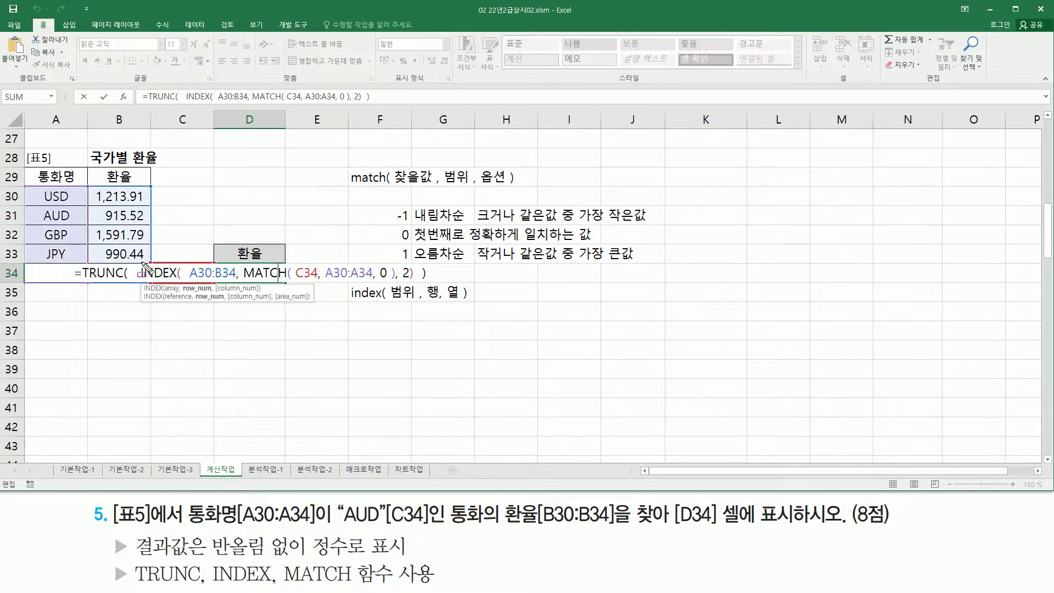
mouse_move(138, 258)
mouse_down()
mouse_move(336, 292)
mouse_move(420, 291)
mouse_up()
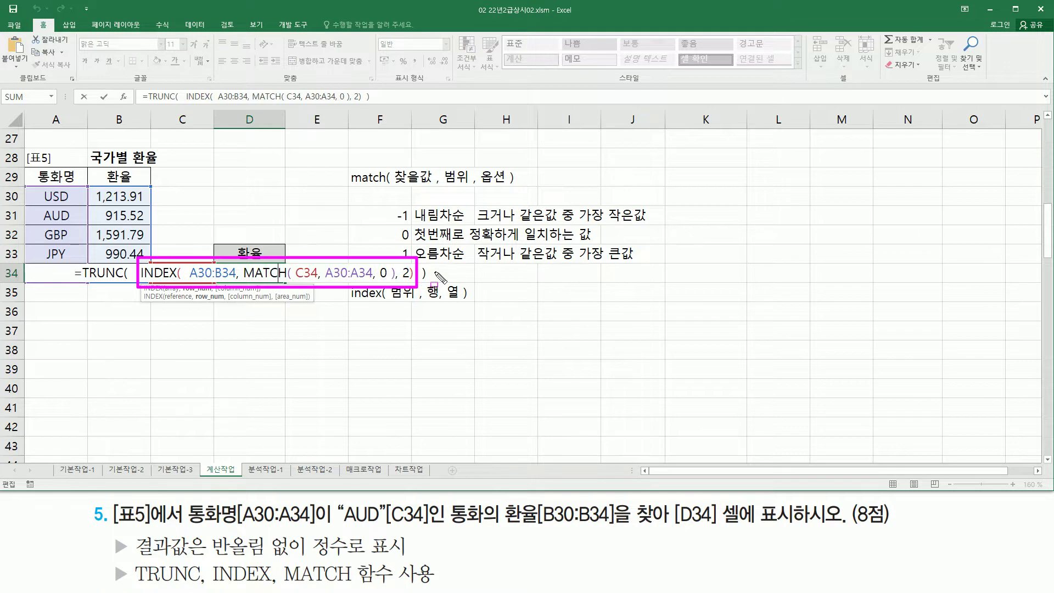
drag(311, 555, 414, 556)
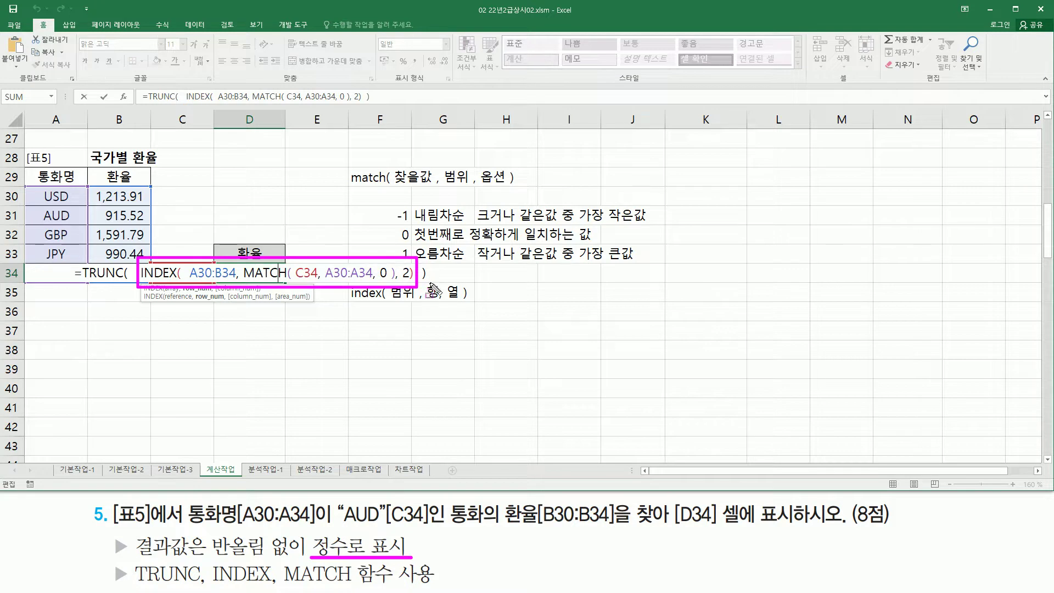
key(Escape)
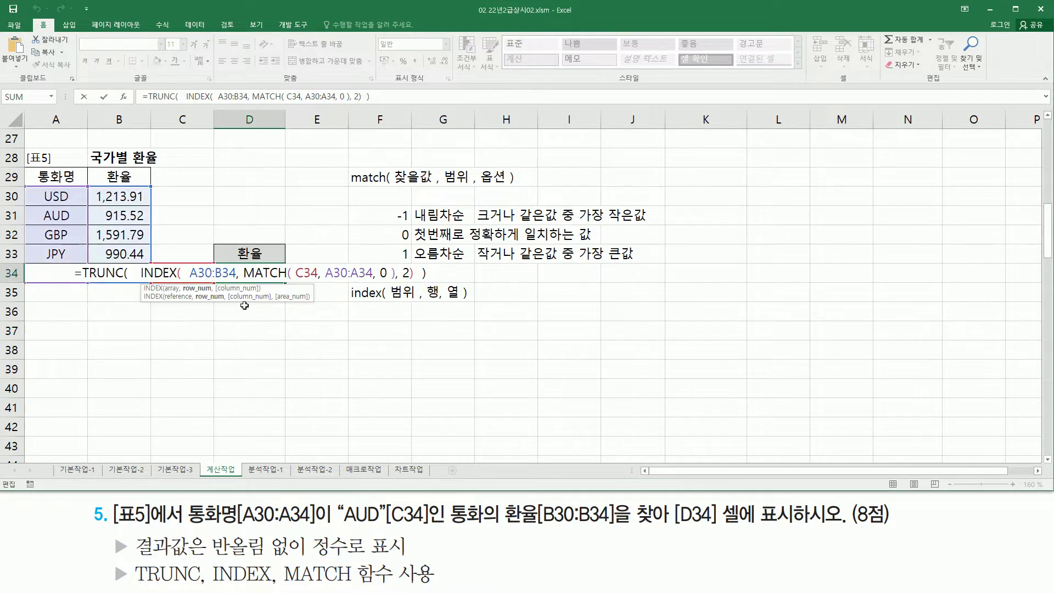
click(420, 274)
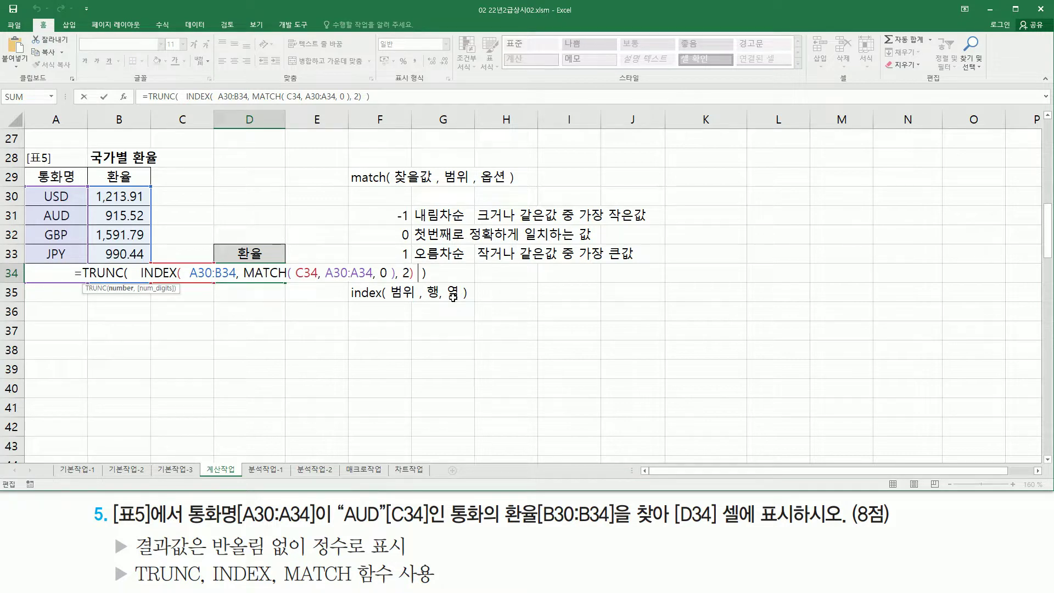
key(Return)
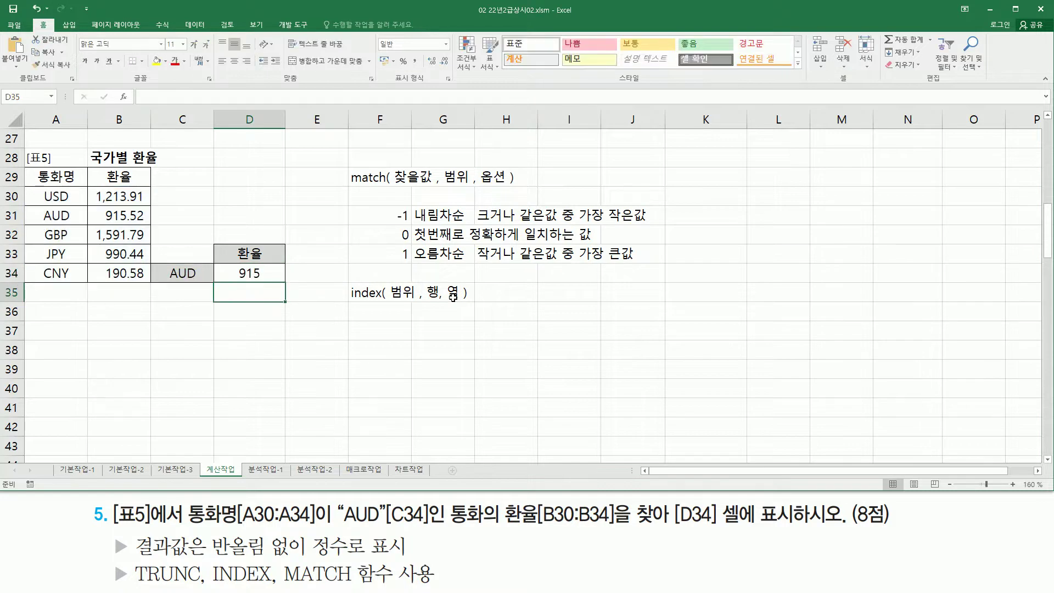
Record =TRUNC( INDEX( A30:B34, MATCH( C34, A30:A34, 0 ), 2) ) as red text in F37 beneath the index syntax note.
double_click(382, 331)
text(=TRUNC(   INDEX(  A30:B34, MATCH( C34, A30:A34, 0 ), 2)  ))
key(Return)
click(544, 401)
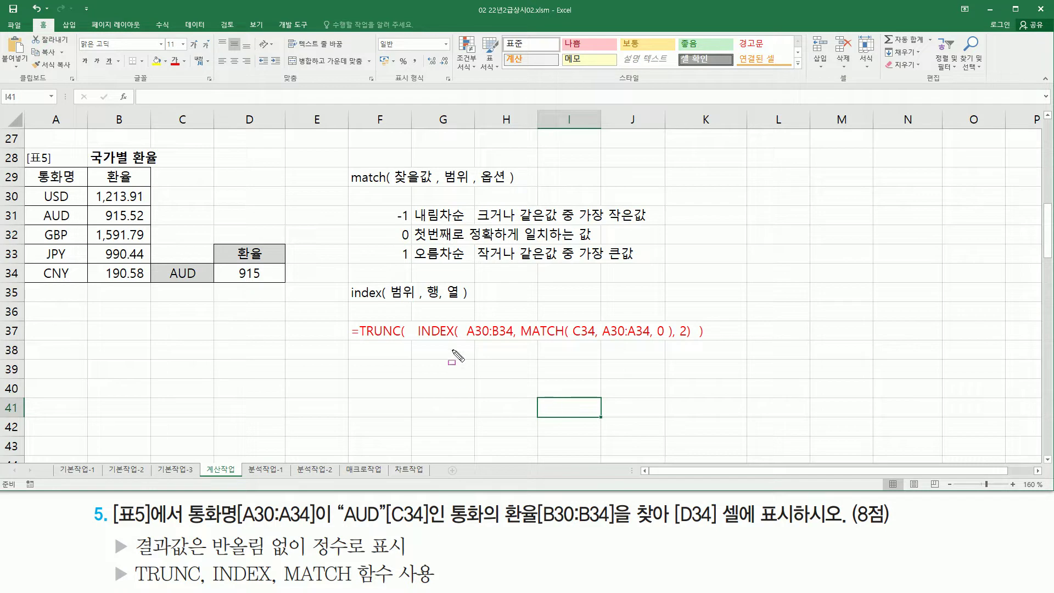
Review the F37 formula's INDEX range, MATCH row argument and column 2, including MATCH's lookup value, range and option 0.
mouse_move(466, 317)
mouse_down()
mouse_move(513, 351)
mouse_move(687, 342)
mouse_up()
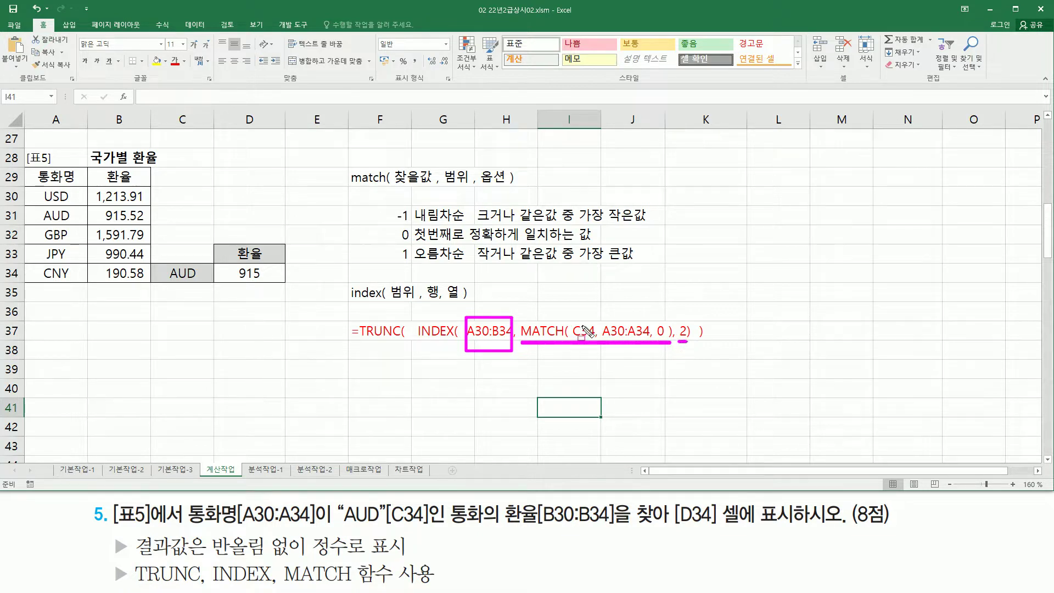
drag(573, 336, 652, 339)
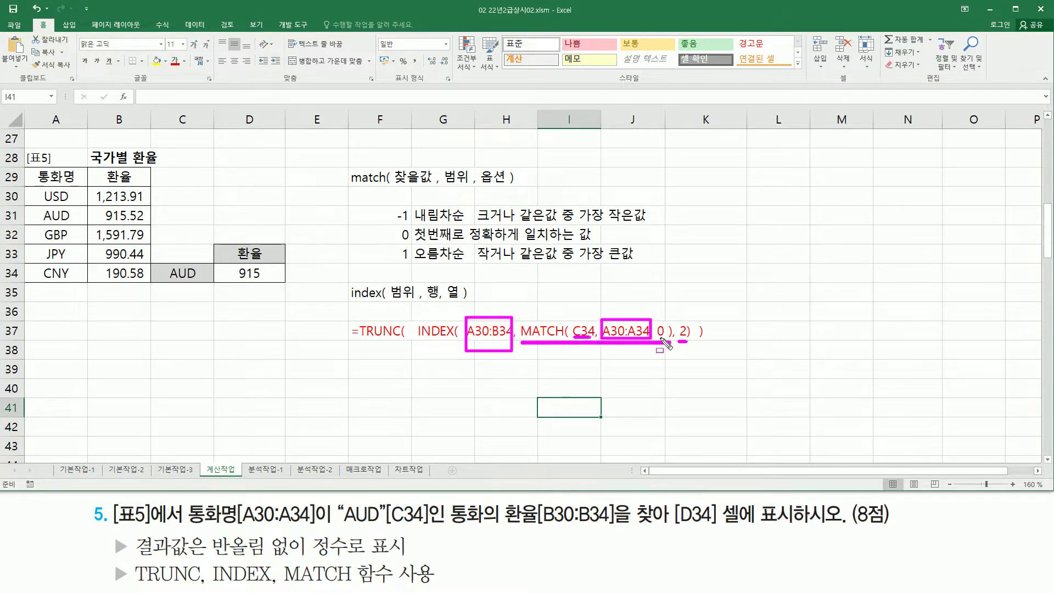
drag(657, 341, 671, 340)
key(Escape)
click(231, 328)
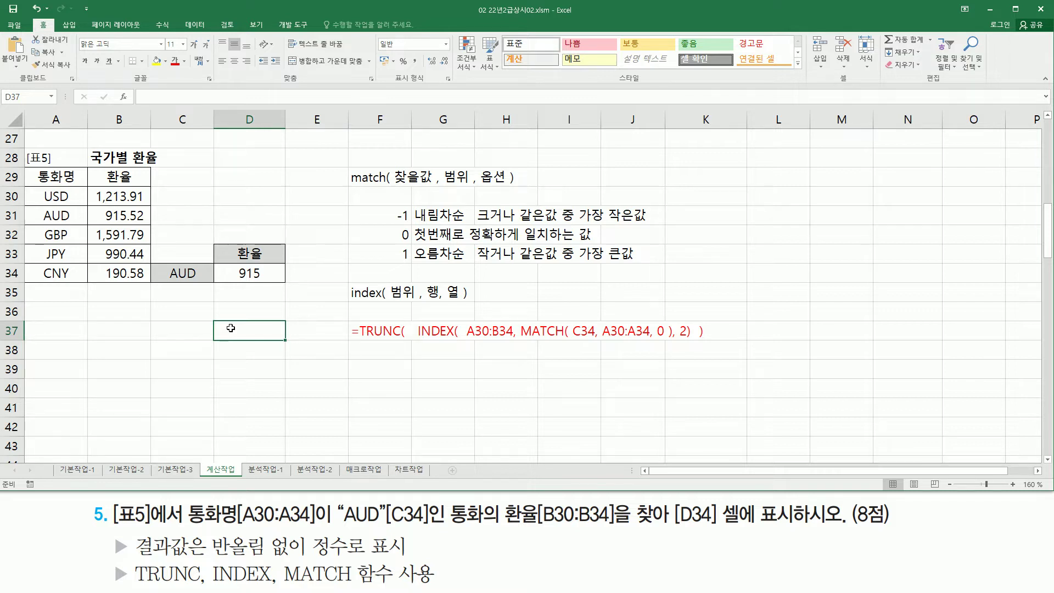
Reread the match and index syntax notes beside the table, focusing on MATCH's lookup value, range and option.
mouse_move(343, 159)
mouse_down()
mouse_move(638, 313)
mouse_move(690, 309)
mouse_up()
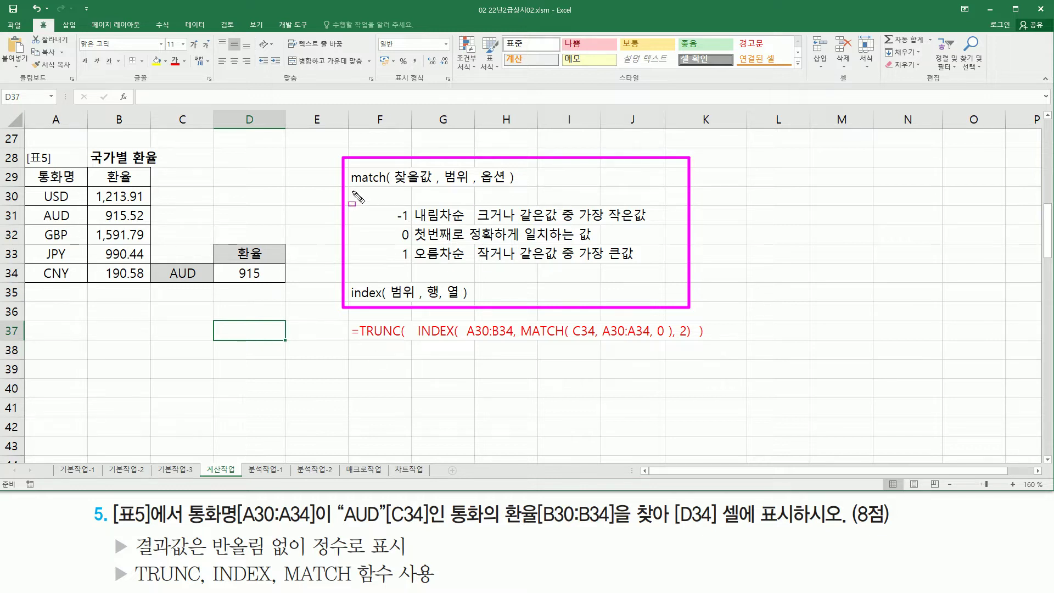
drag(391, 189, 510, 189)
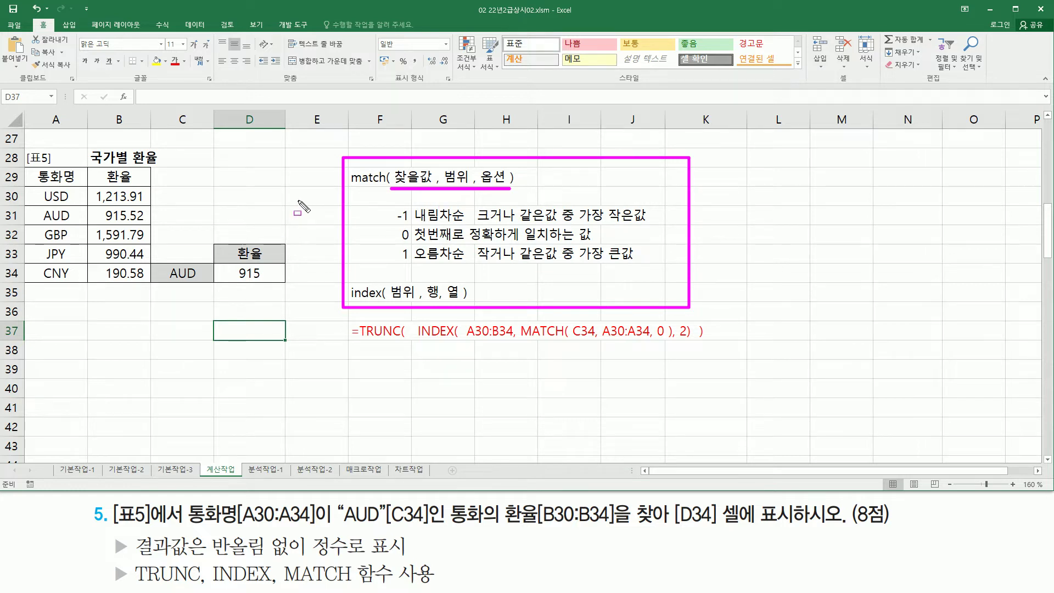
key(Escape)
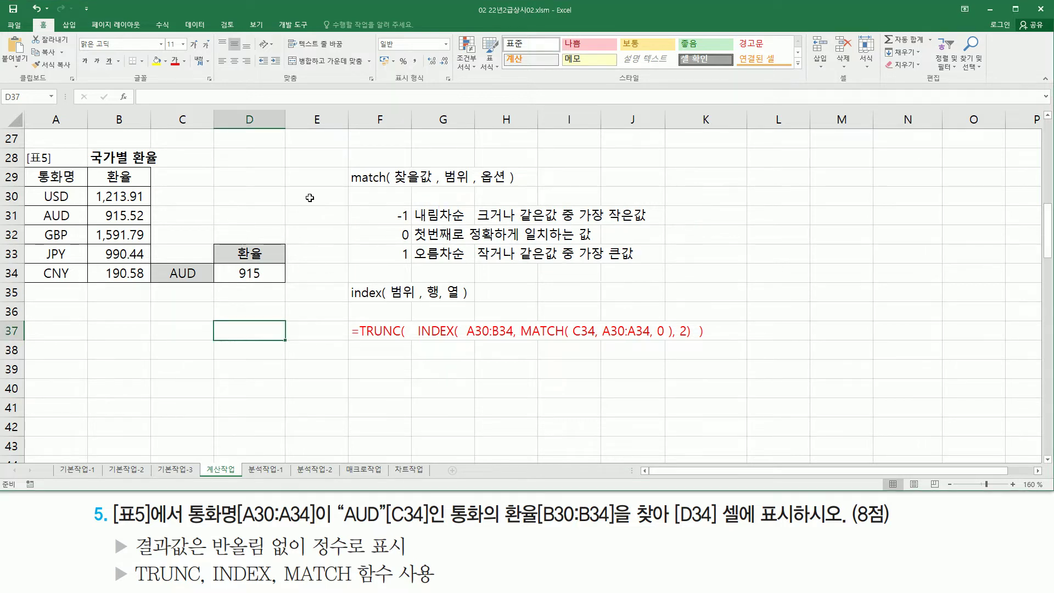